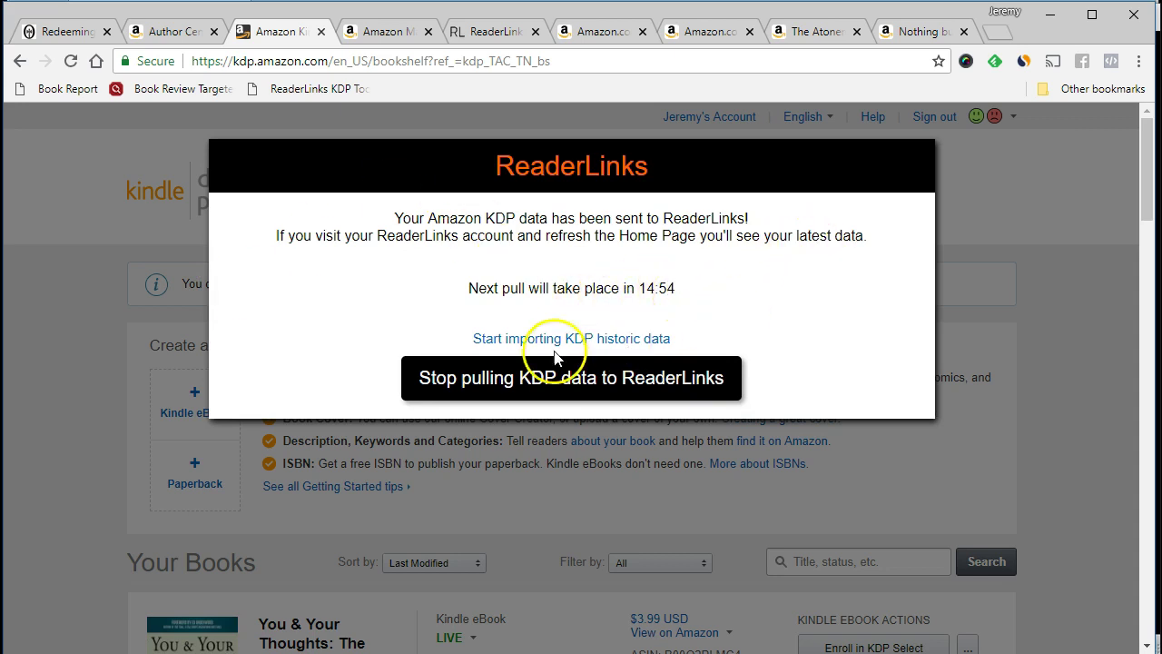
Step: Stop pulling KDP data to ReaderLinks and refresh the ReaderLinks home page to load the latest data
click(527, 368)
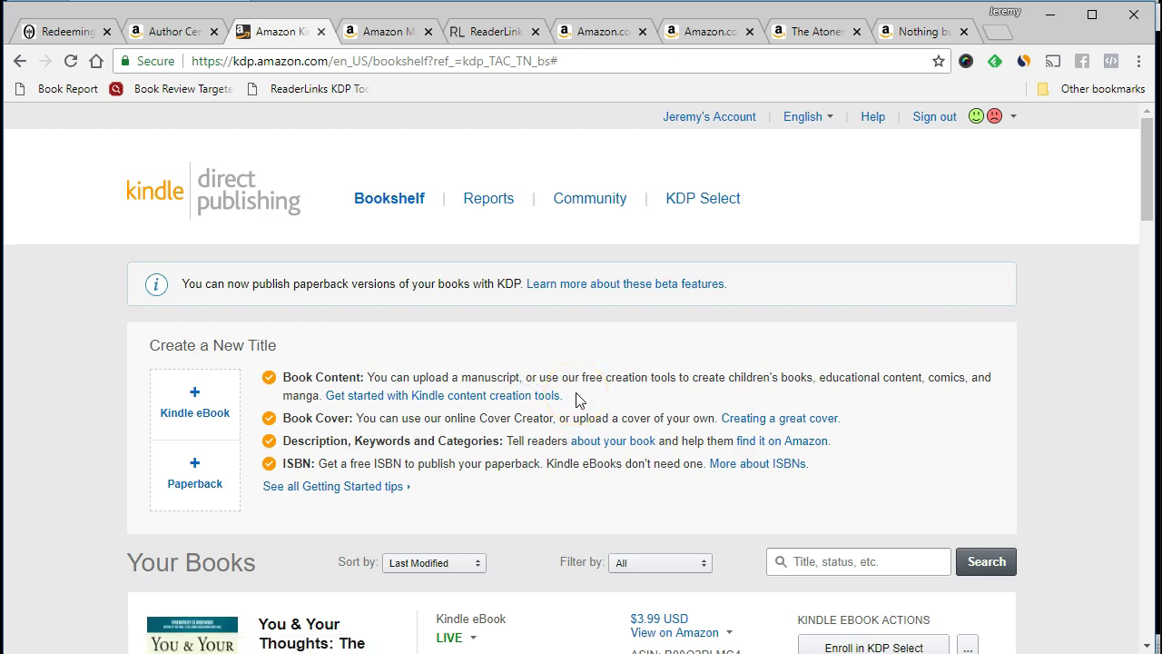
click(497, 34)
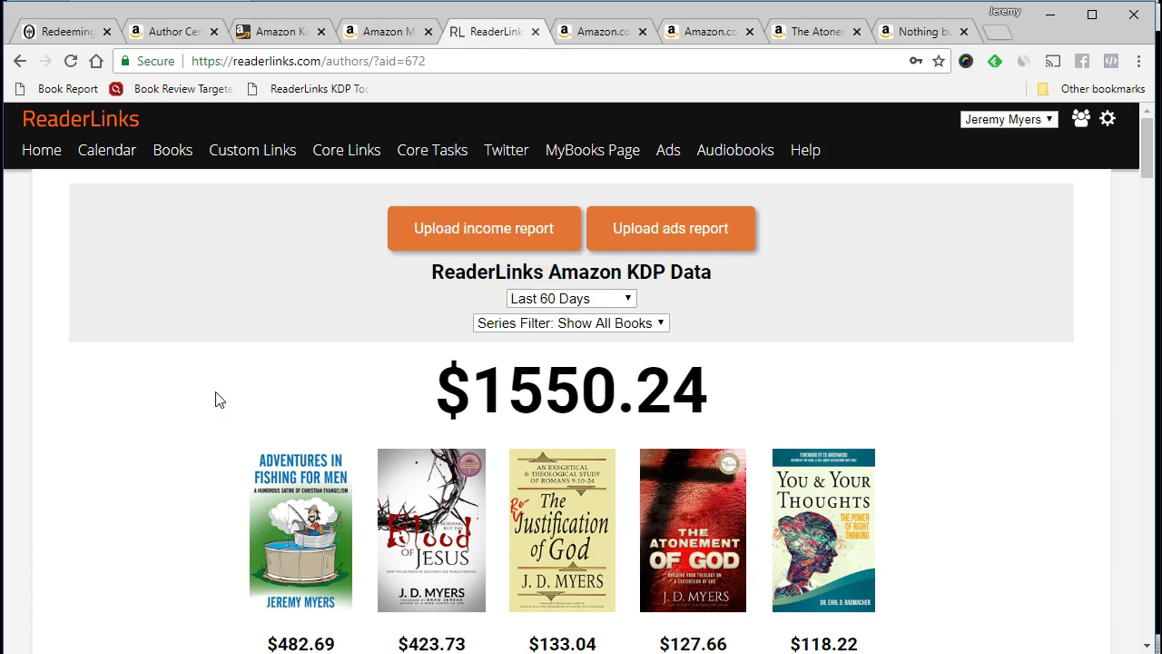
key(F5)
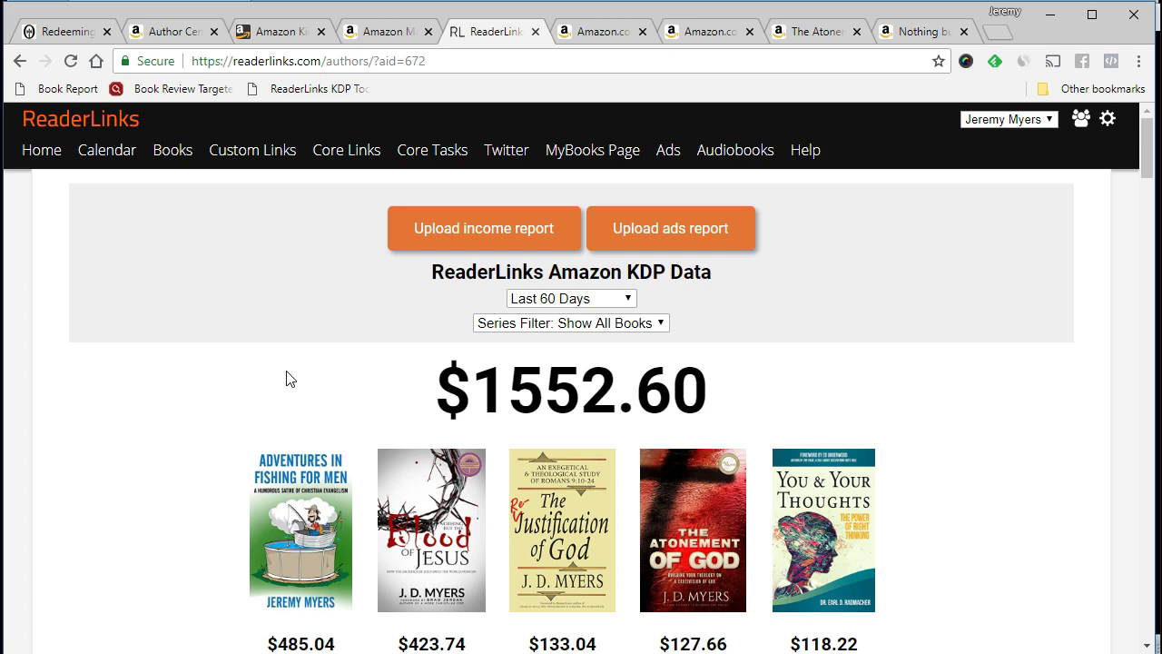
Step: Examine the last 60 days' revenue per book and the summary table with sales, ad spend and ROI
click(197, 427)
scroll(198, 427, down, 7)
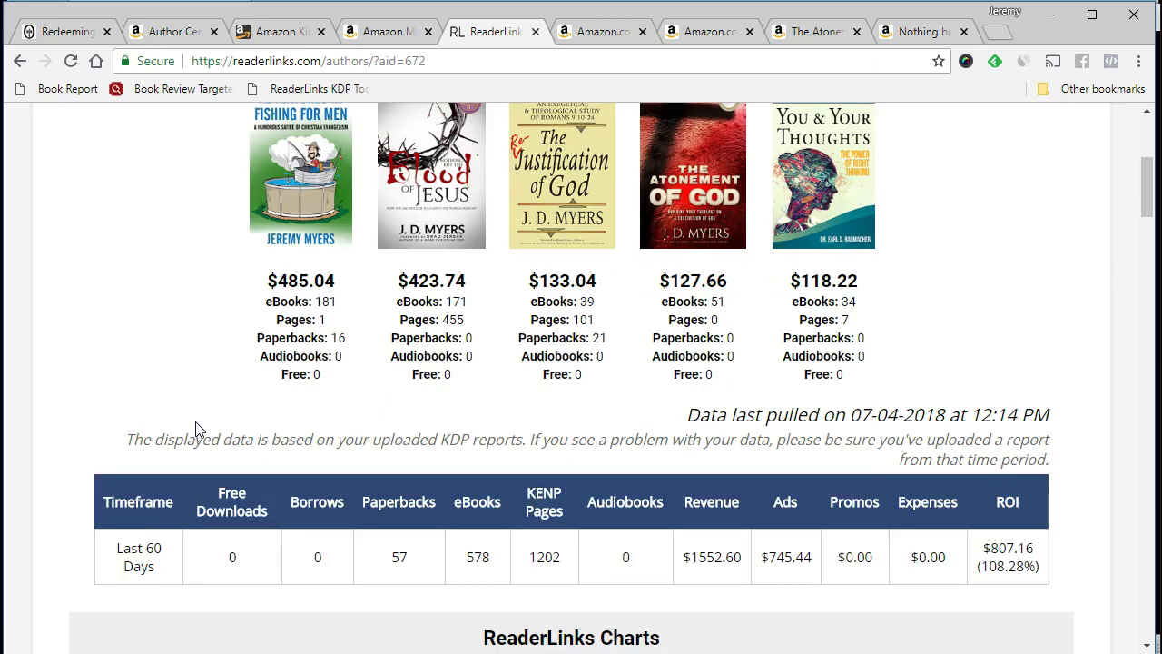
scroll(194, 414, up, 3)
scroll(189, 418, up, 3)
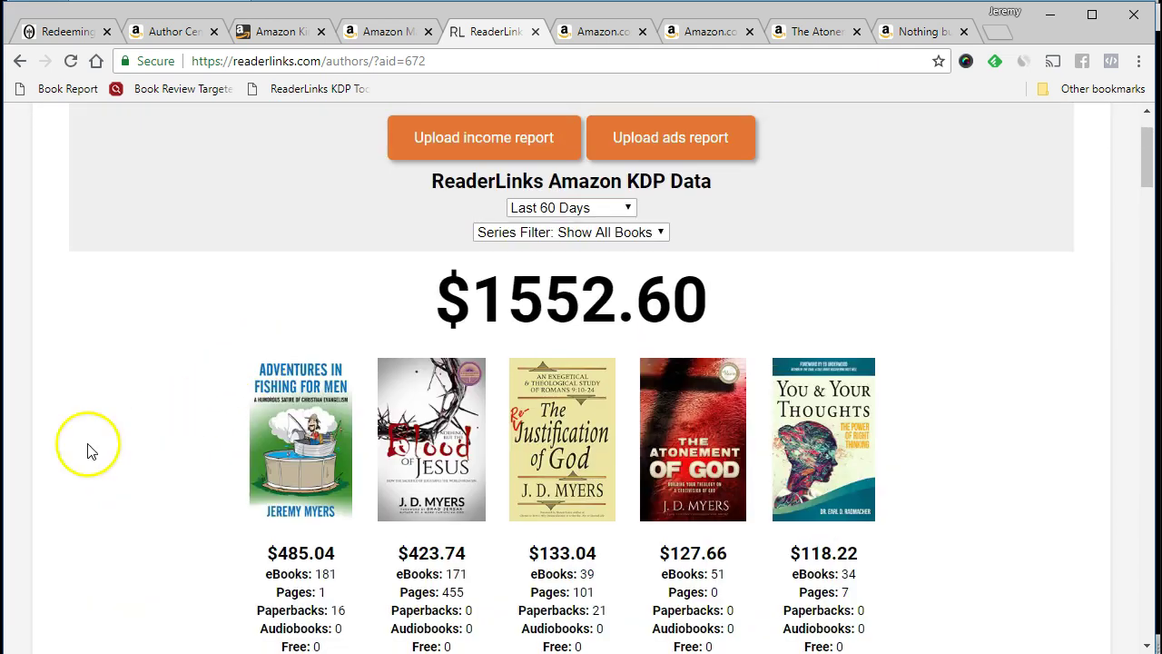
click(165, 413)
scroll(117, 493, down, 3)
scroll(192, 467, up, 3)
scroll(11, 436, down, 1)
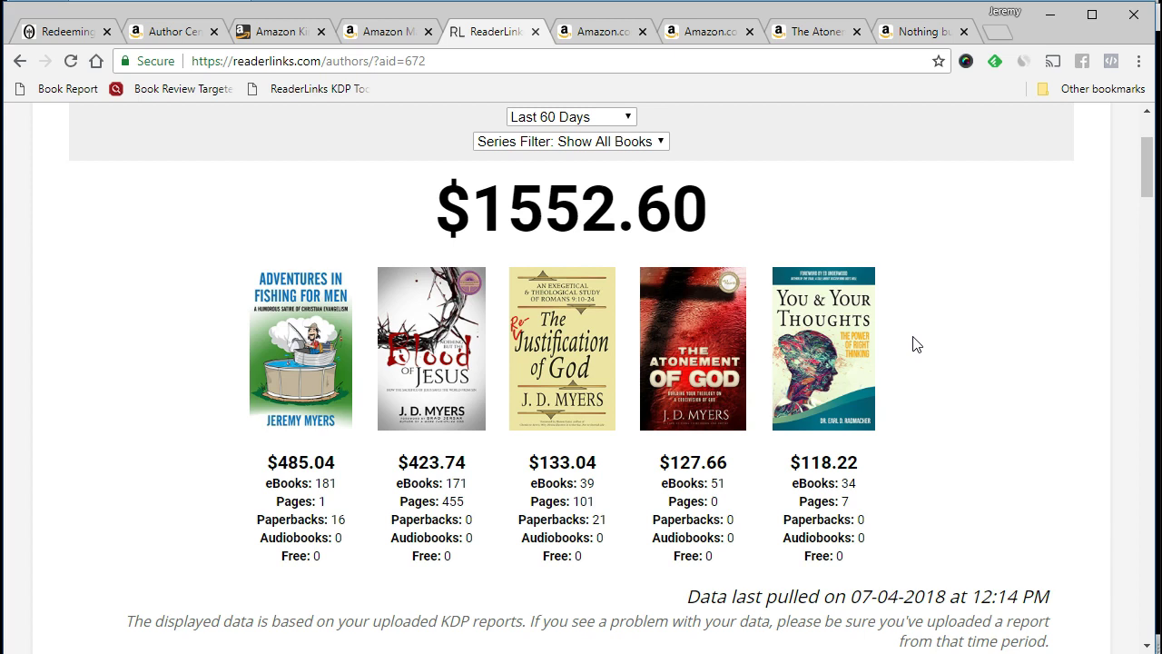
scroll(913, 342, down, 3)
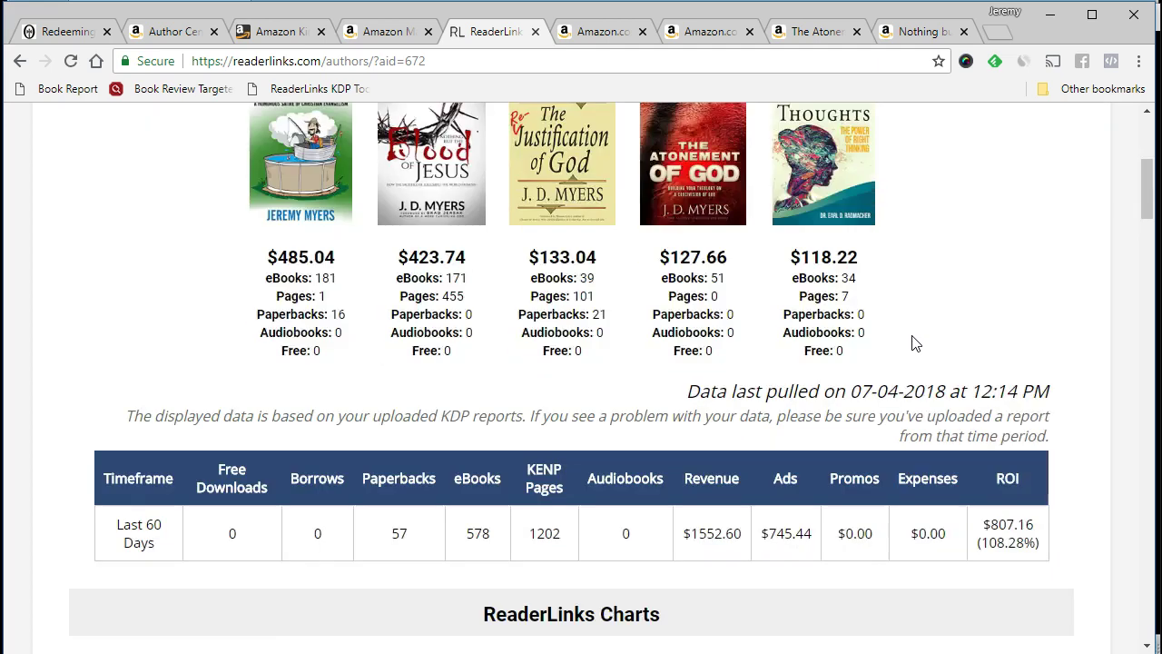
scroll(993, 190, up, 2)
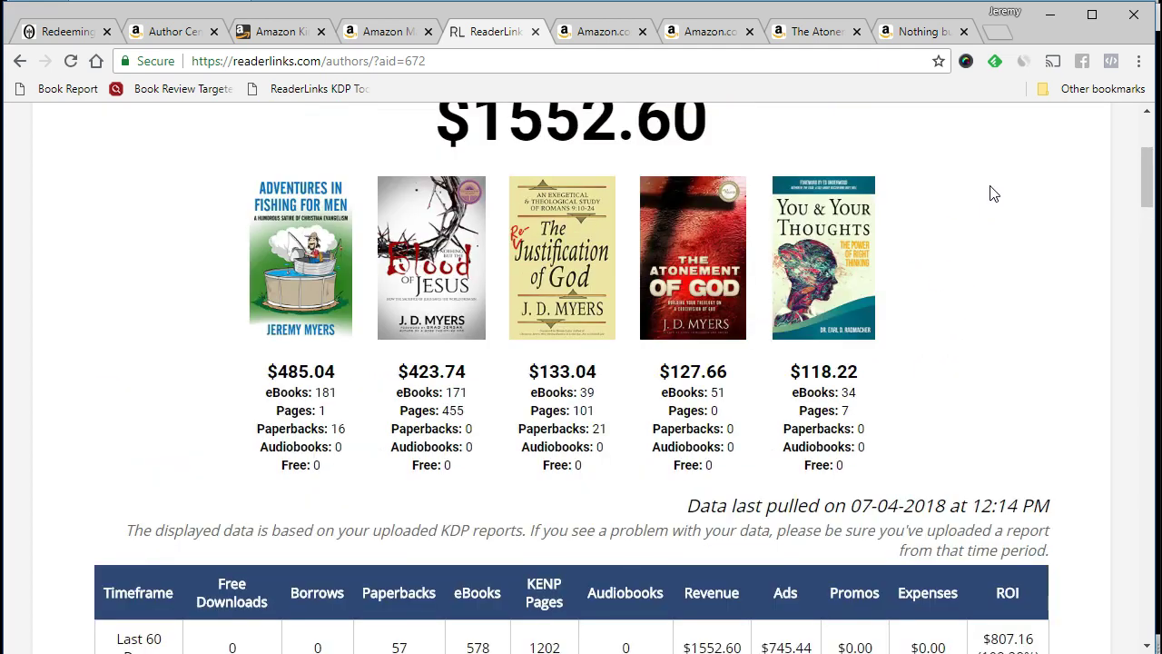
scroll(993, 193, down, 3)
click(1031, 198)
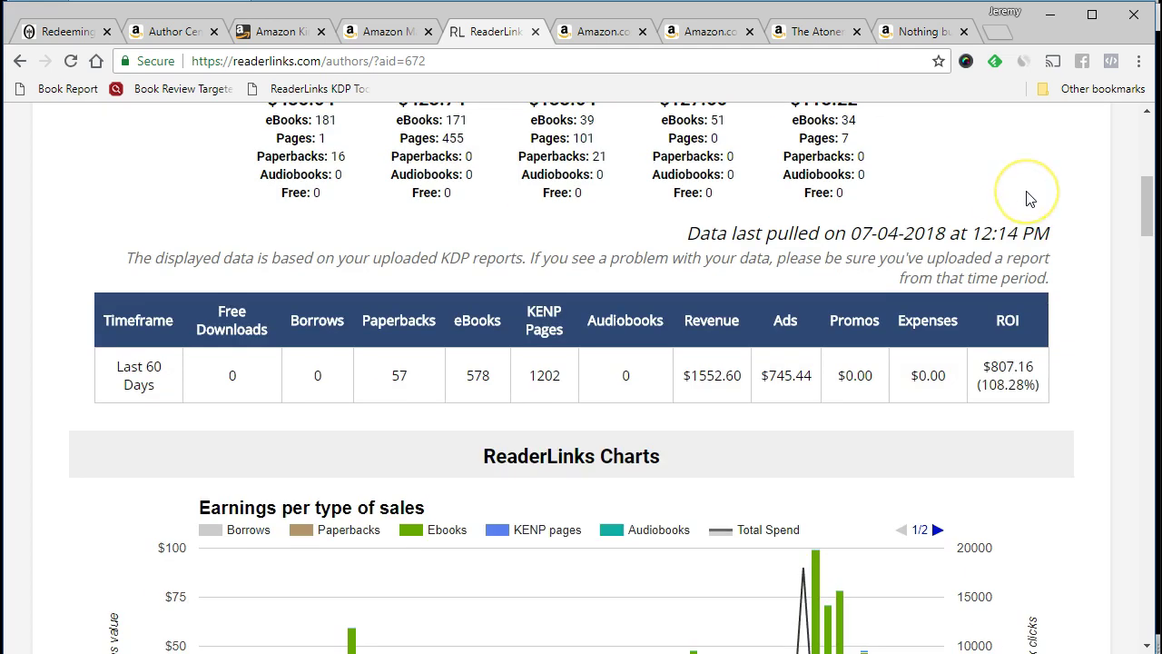
scroll(1031, 198, down, 5)
scroll(1031, 212, up, 3)
scroll(1031, 211, up, 5)
click(1006, 210)
scroll(1006, 211, down, 2)
scroll(1006, 212, down, 4)
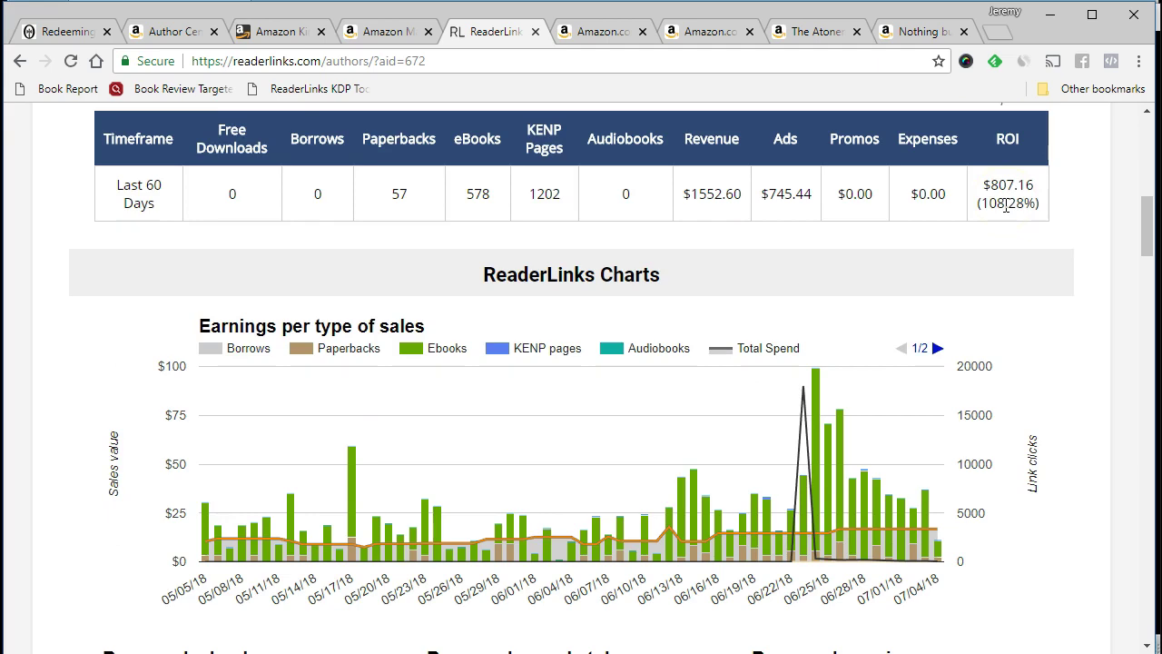
scroll(1006, 209, up, 3)
scroll(1007, 211, down, 4)
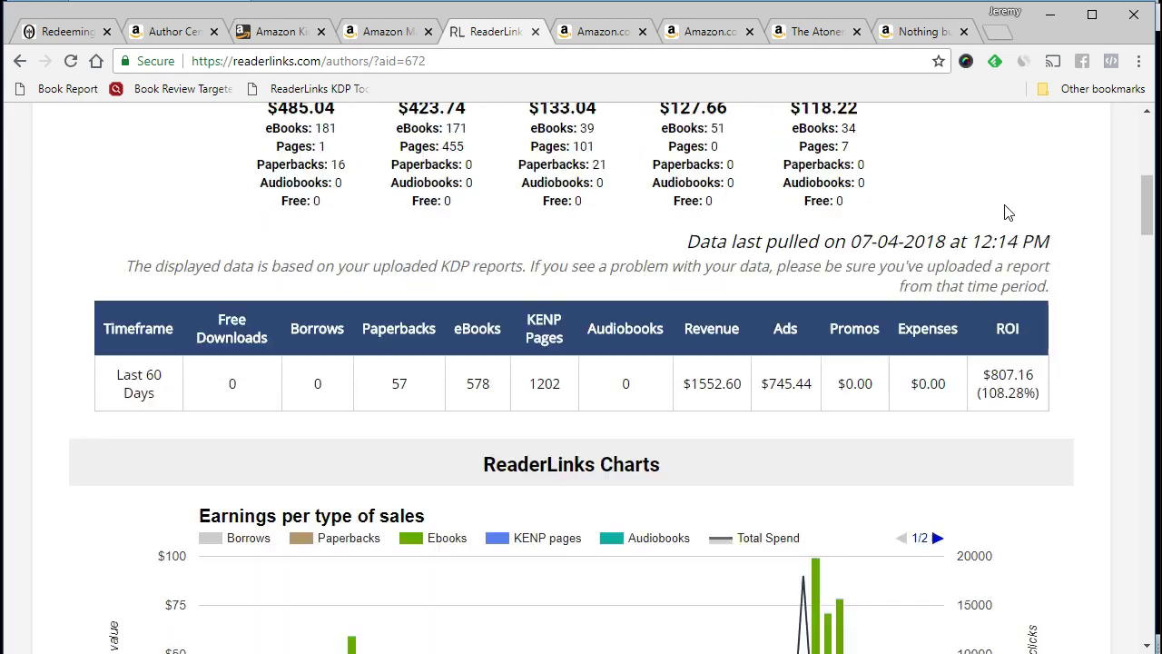
scroll(1007, 209, up, 4)
click(837, 196)
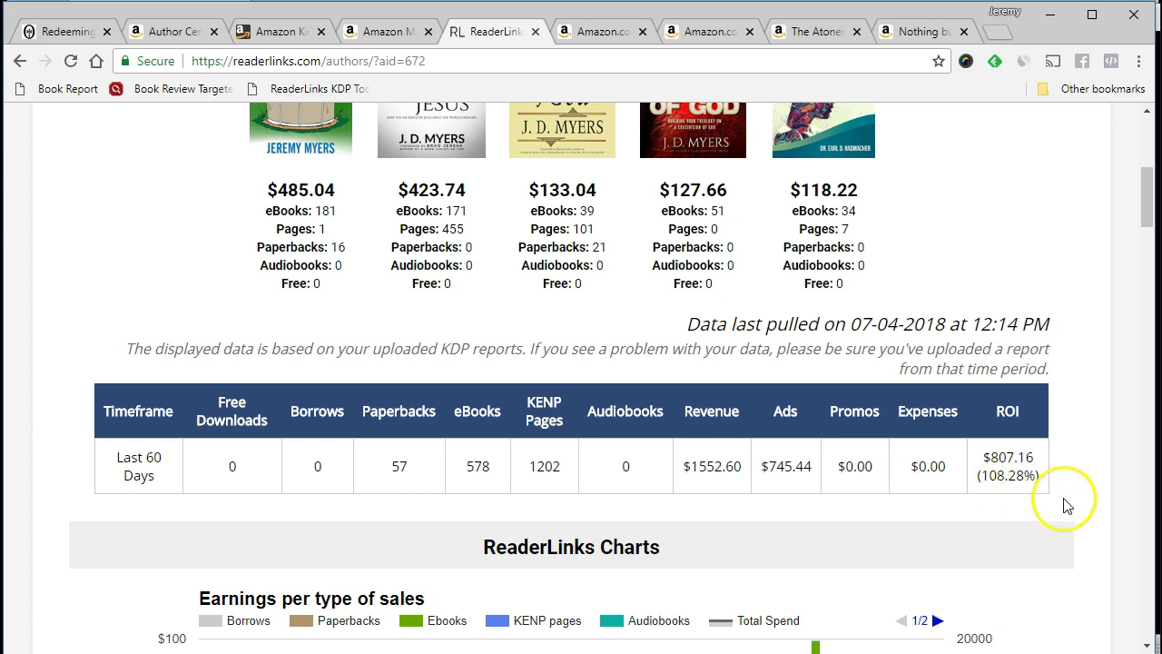
Step: Examine the ReaderLinks charts for earnings, revenue by book, marketplace and series, and spend by ads platform
scroll(1081, 509, down, 5)
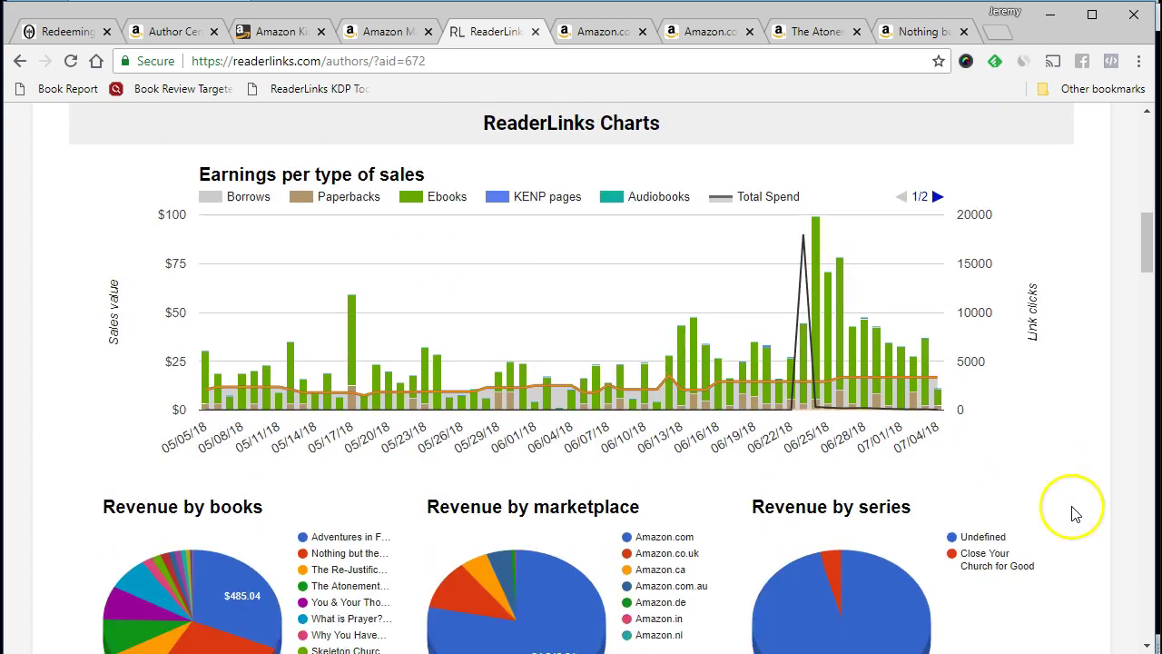
scroll(102, 408, down, 4)
scroll(102, 408, up, 6)
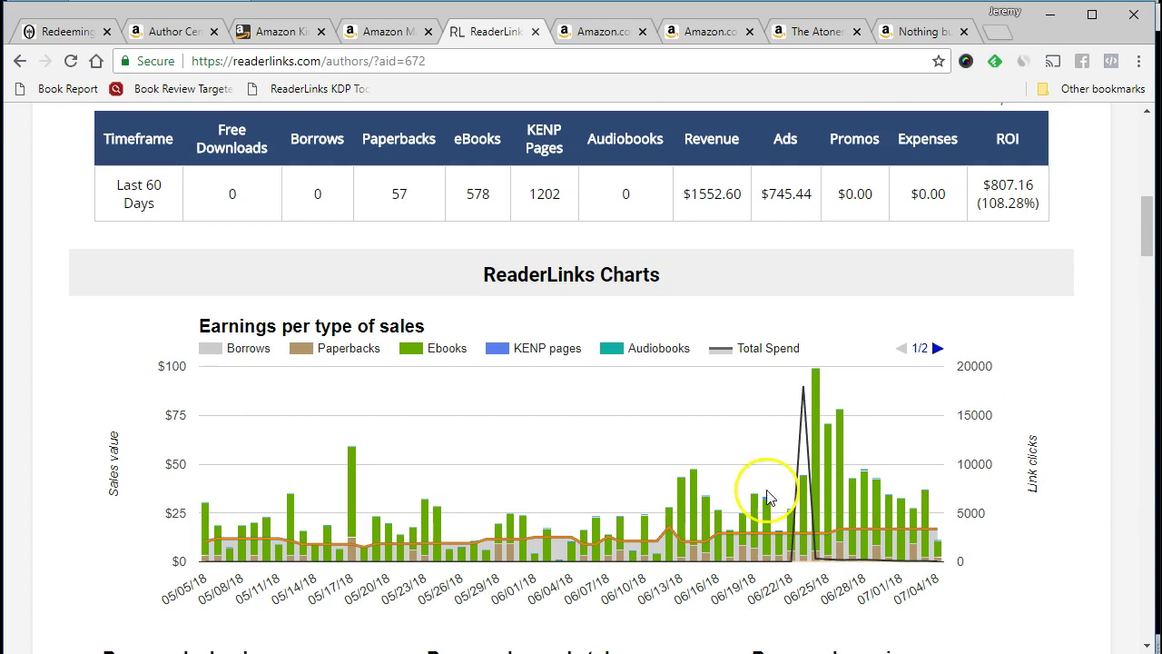
scroll(118, 422, down, 4)
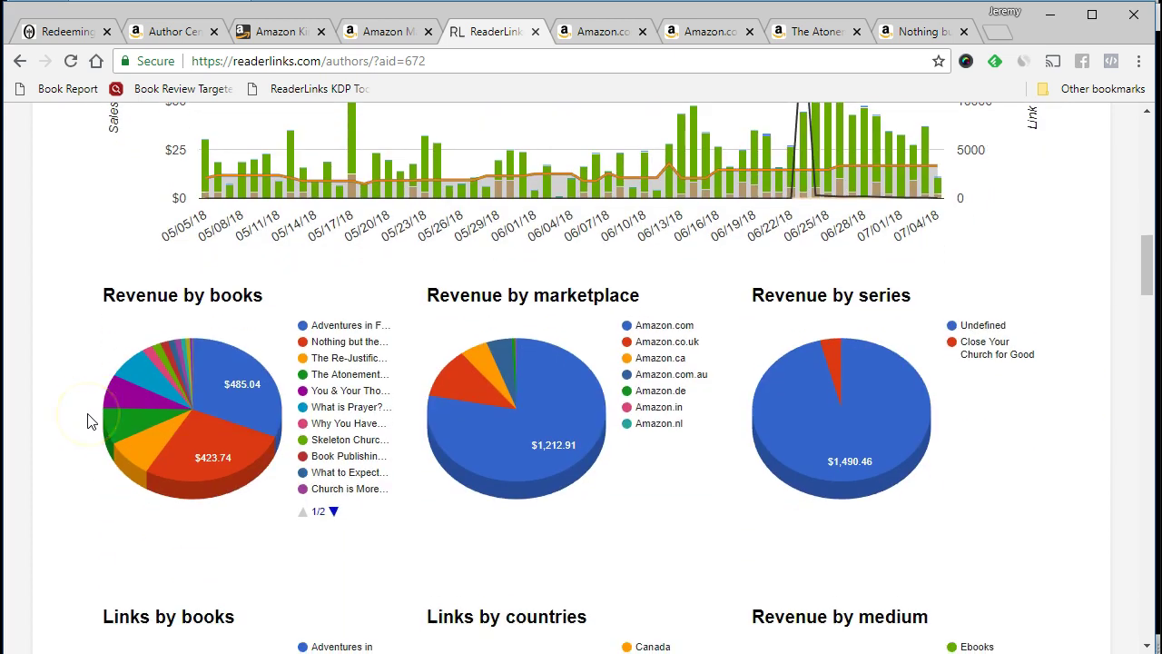
scroll(88, 420, down, 1)
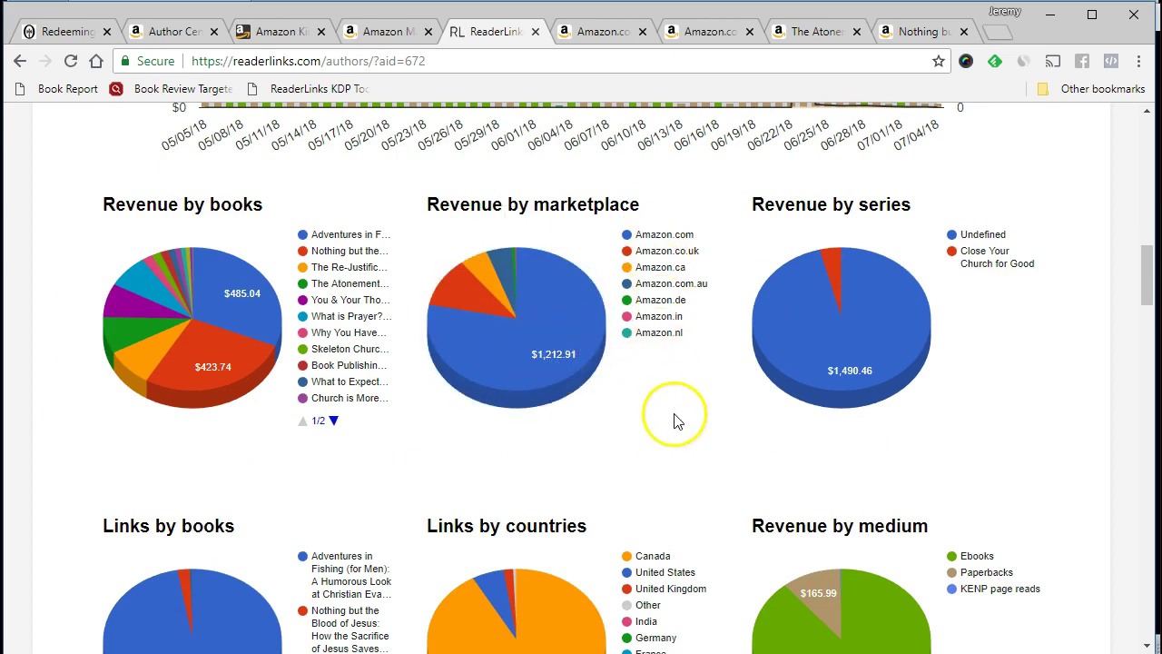
mouse_move(472, 294)
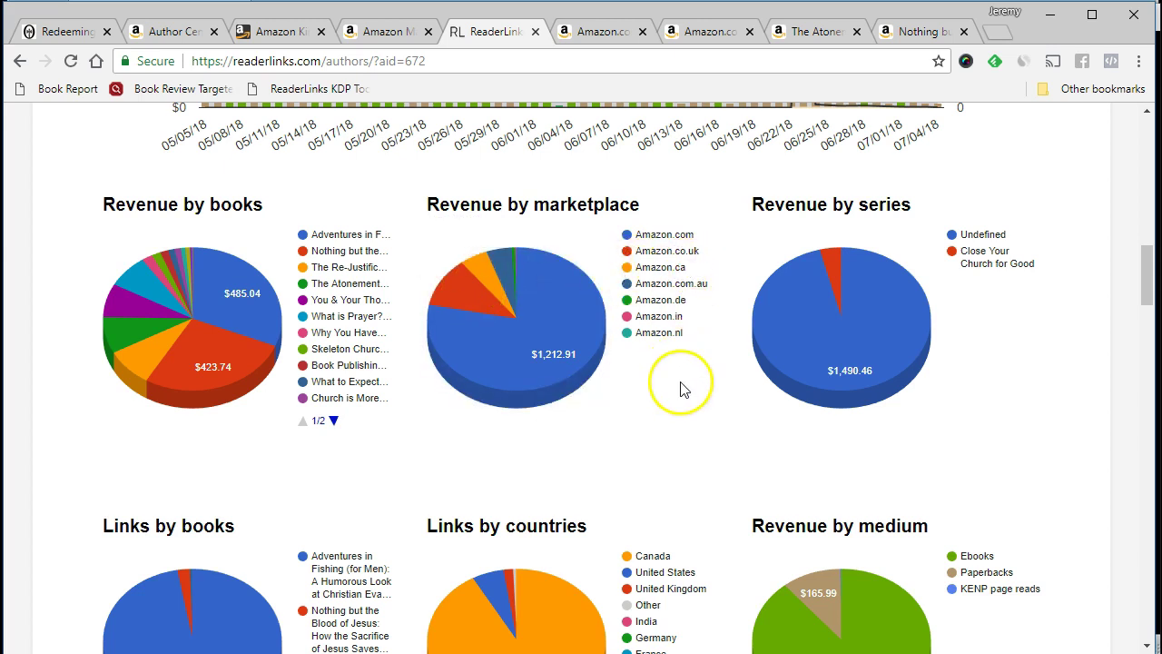
scroll(1017, 328, down, 8)
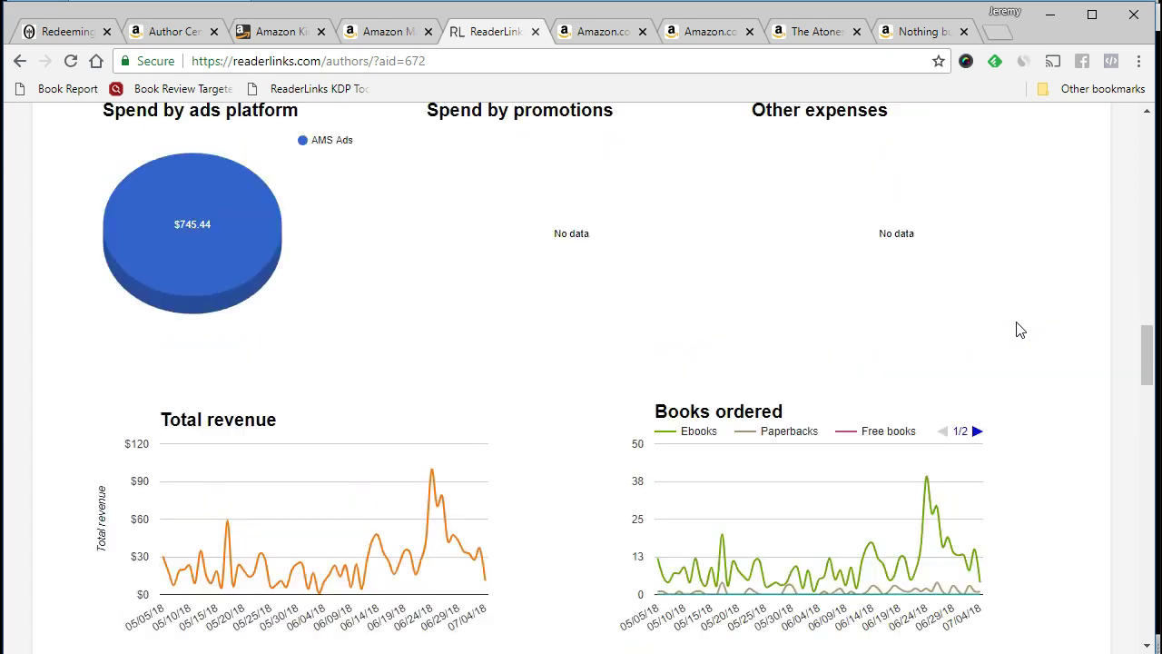
scroll(1017, 329, up, 7)
scroll(1016, 328, up, 4)
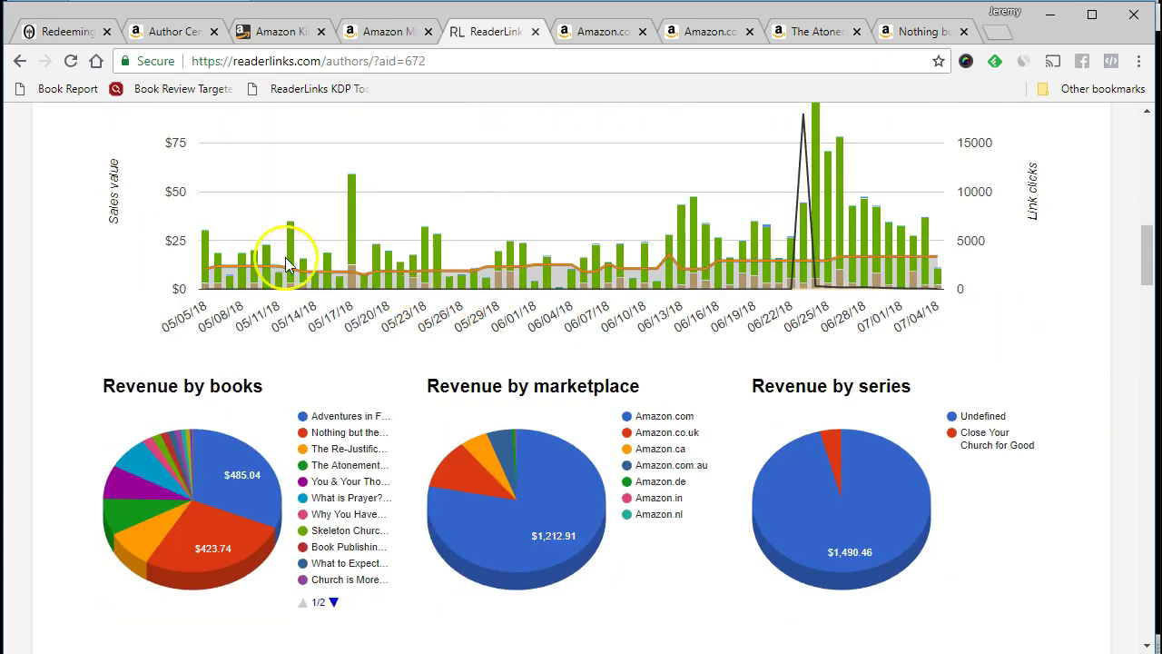
drag(1146, 254, 1148, 171)
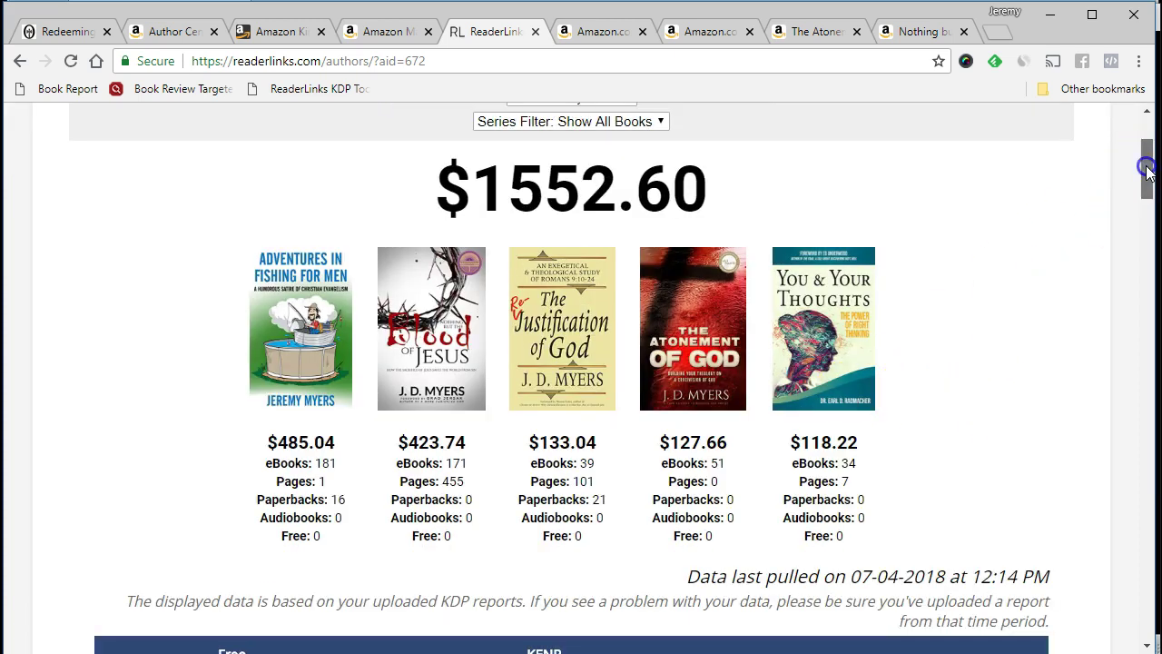
scroll(1144, 173, up, 3)
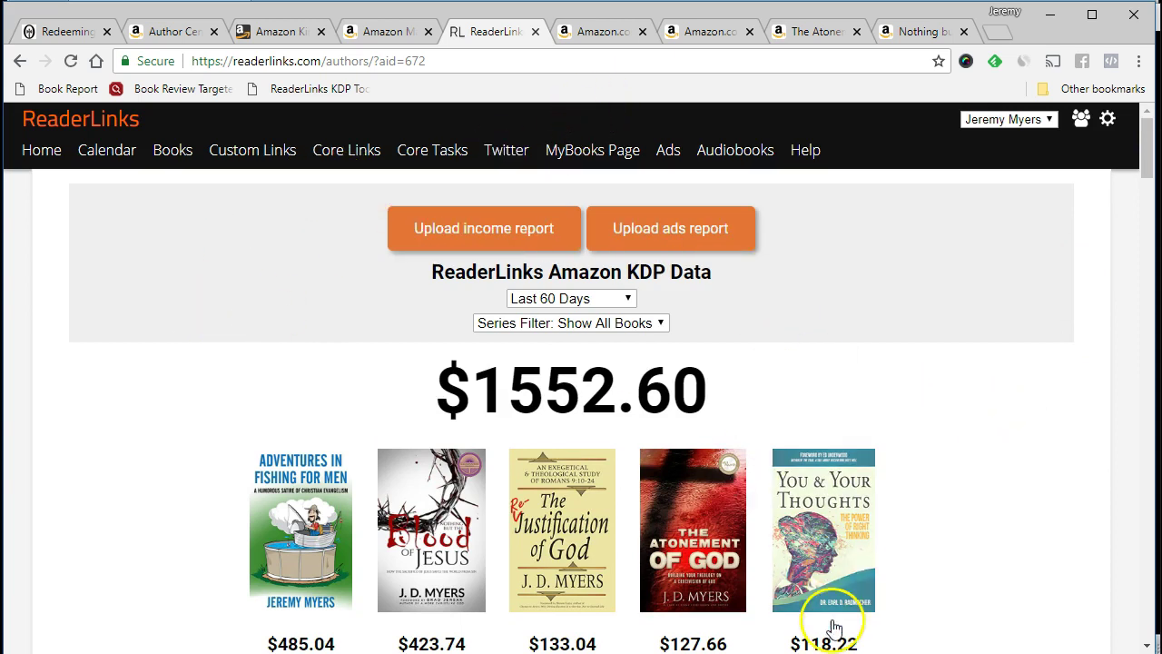
Step: Switch to the PowerPoint slide show and advance to the slide on creating an AMS account
key(alt+Tab)
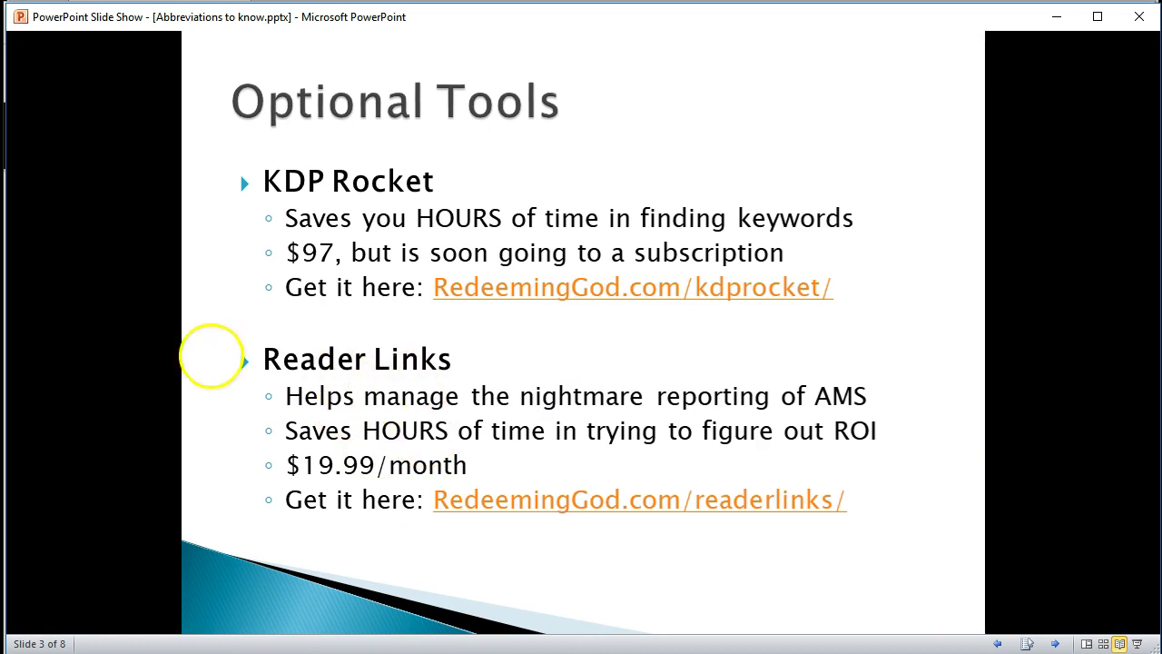
click(413, 475)
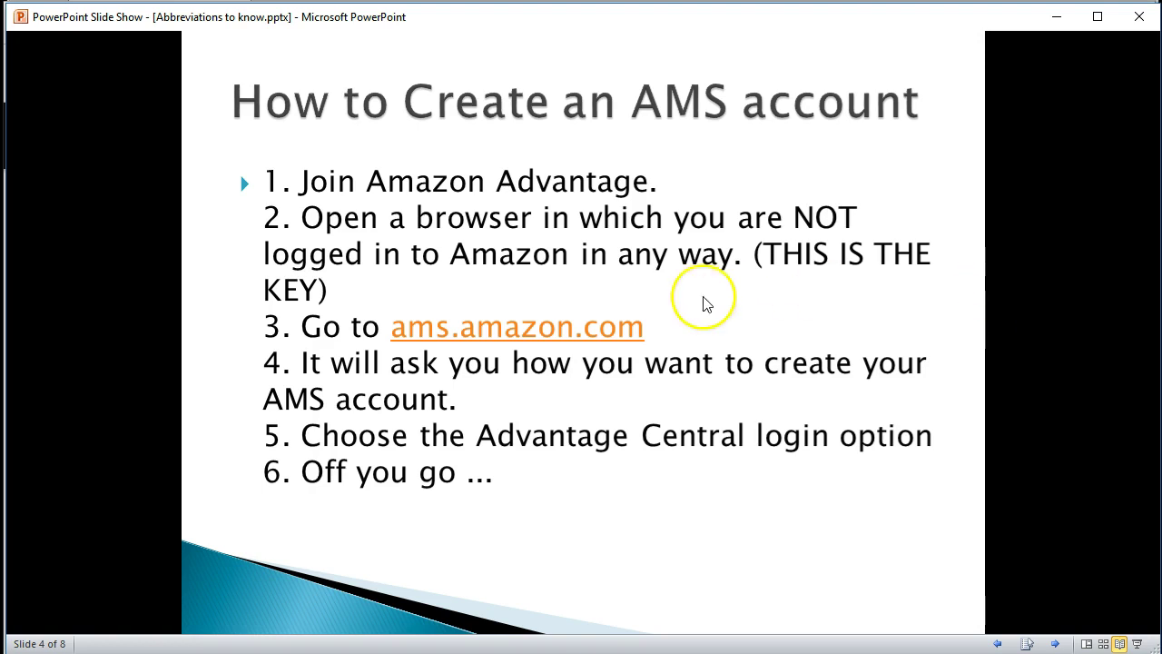
Step: Return to the browser and review the Redeeming Press campaign list on the Amazon Marketing Services dashboard
key(alt+Tab)
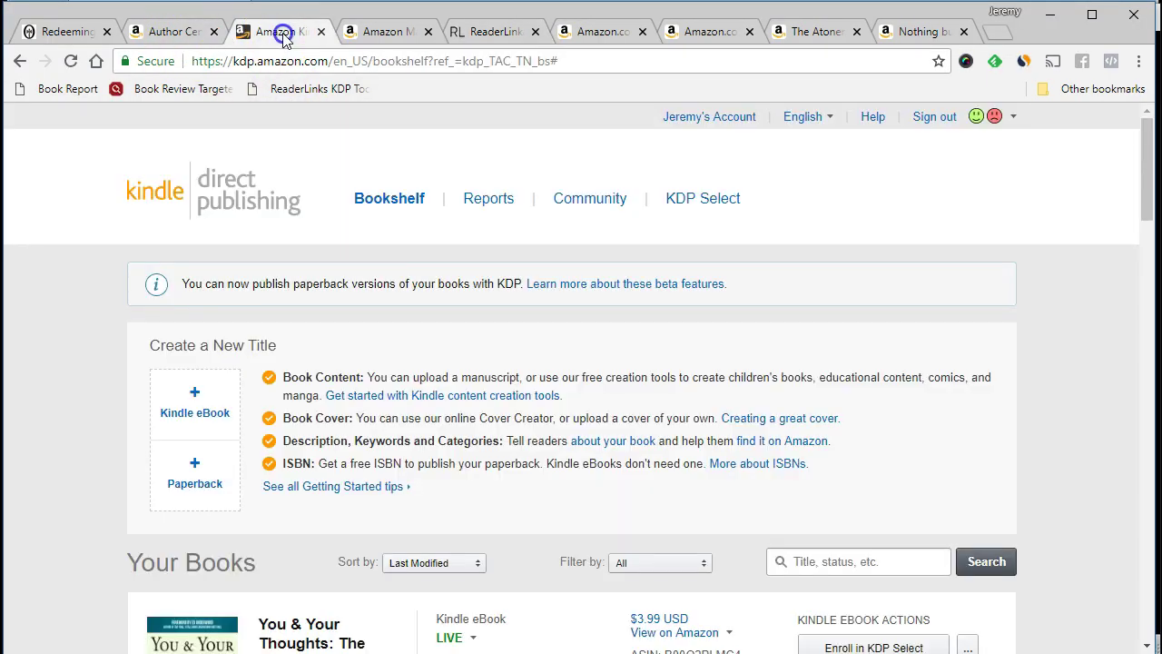
click(277, 33)
click(162, 33)
click(386, 35)
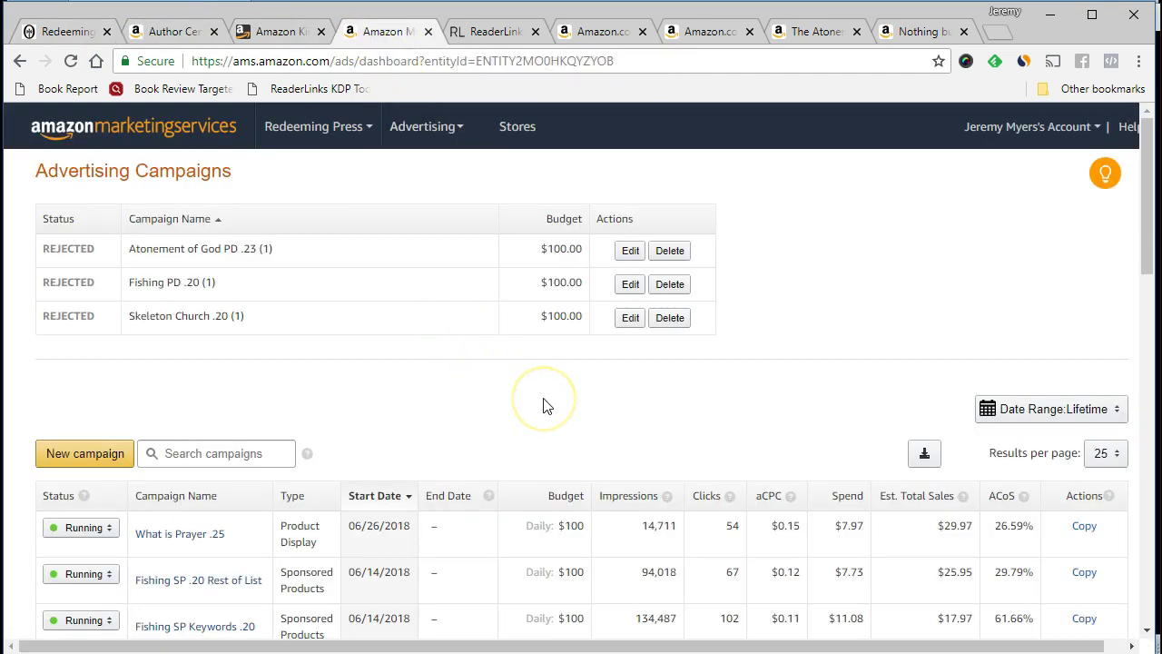
scroll(544, 406, down, 1)
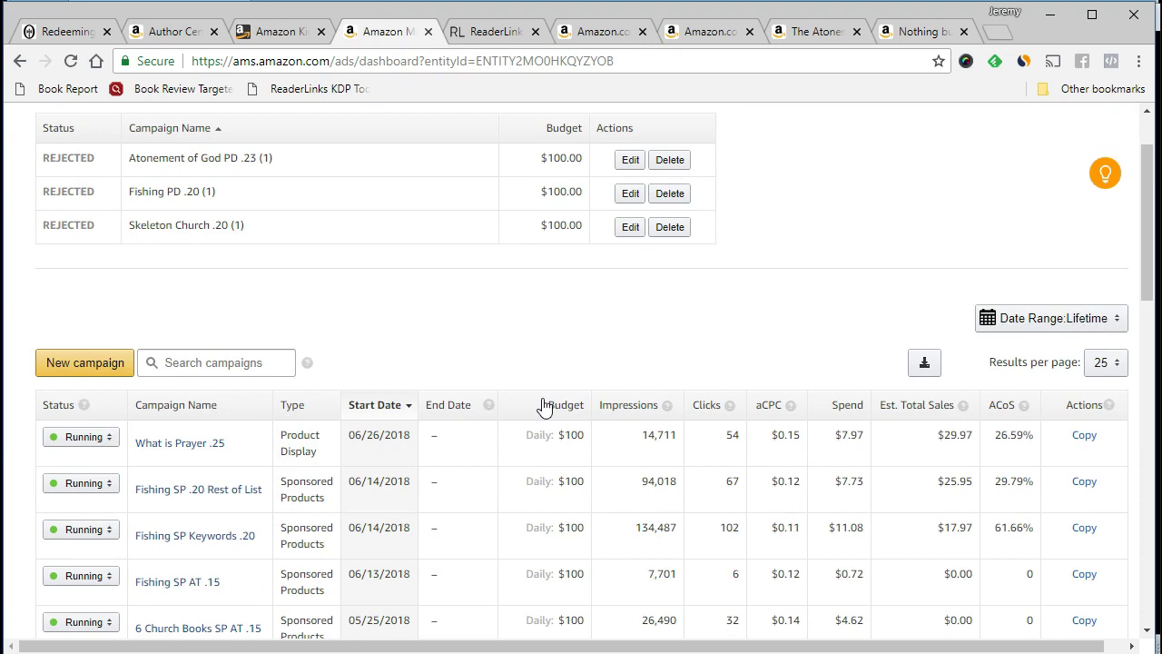
scroll(545, 405, down, 12)
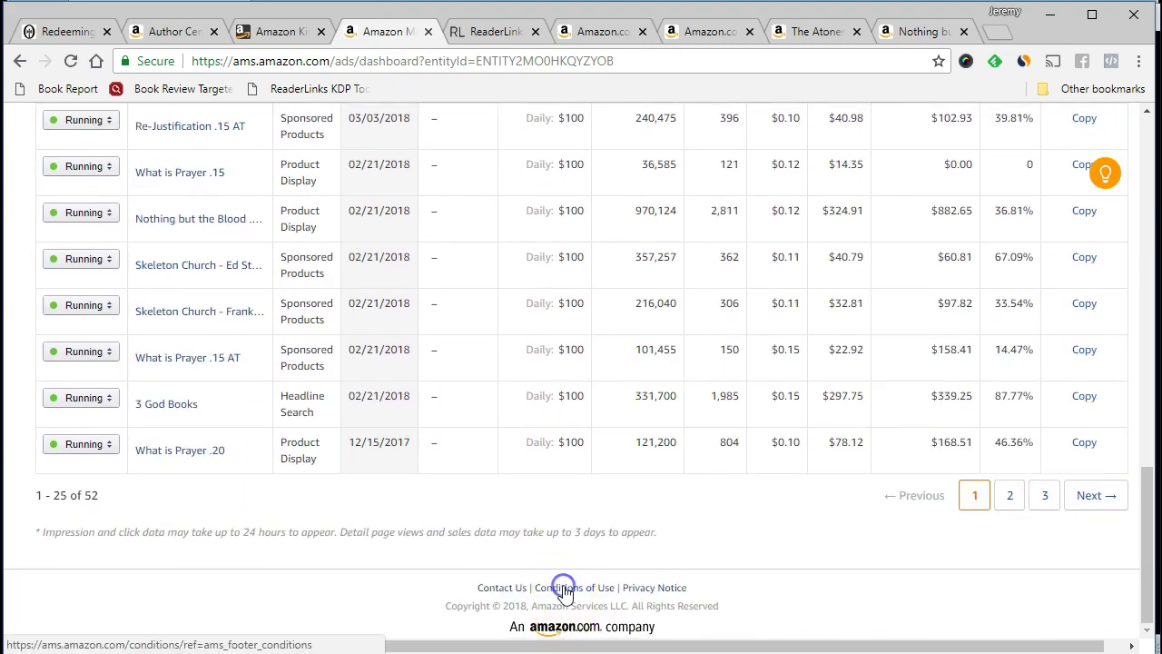
Step: Open the Amazon Marketing Services Conditions of Use page and switch from there to the author's personal account
click(561, 588)
click(495, 126)
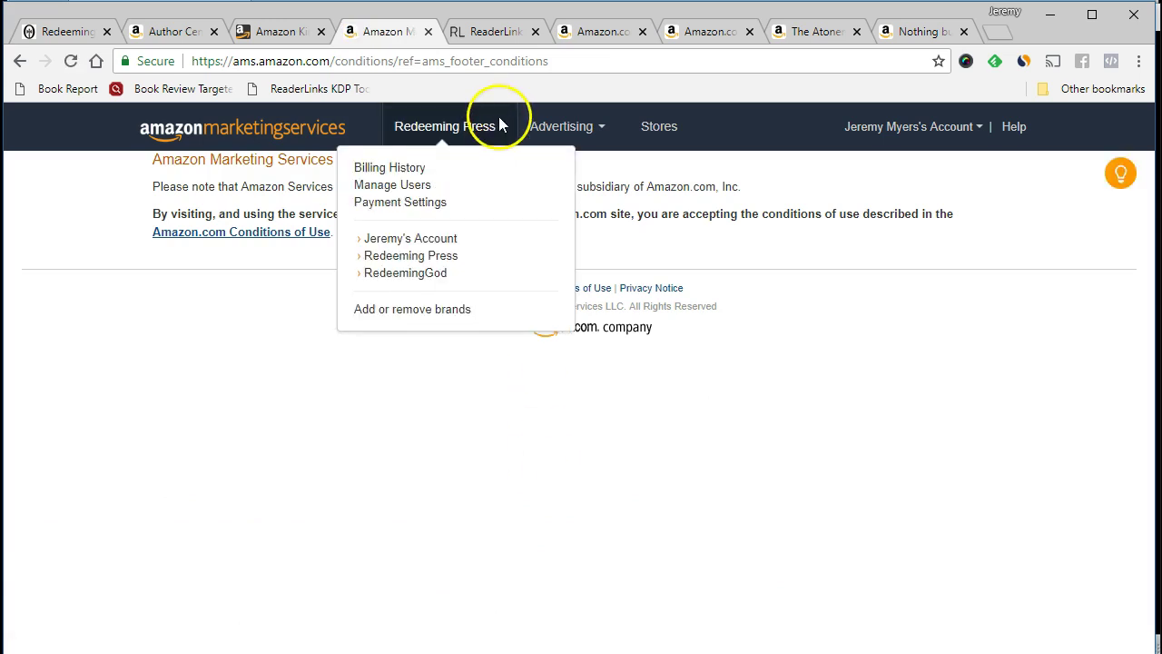
click(400, 241)
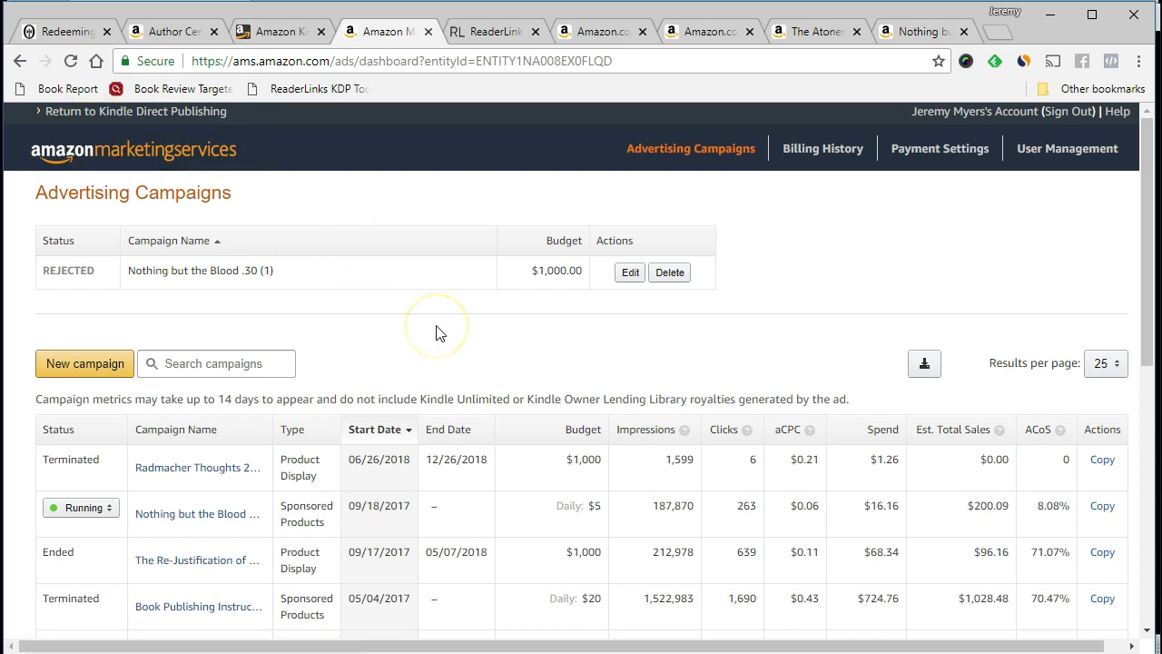
Step: Review the personal account's advertising campaigns, then download the campaign report as CSV and open it in Excel
scroll(435, 332, down, 8)
scroll(437, 327, up, 7)
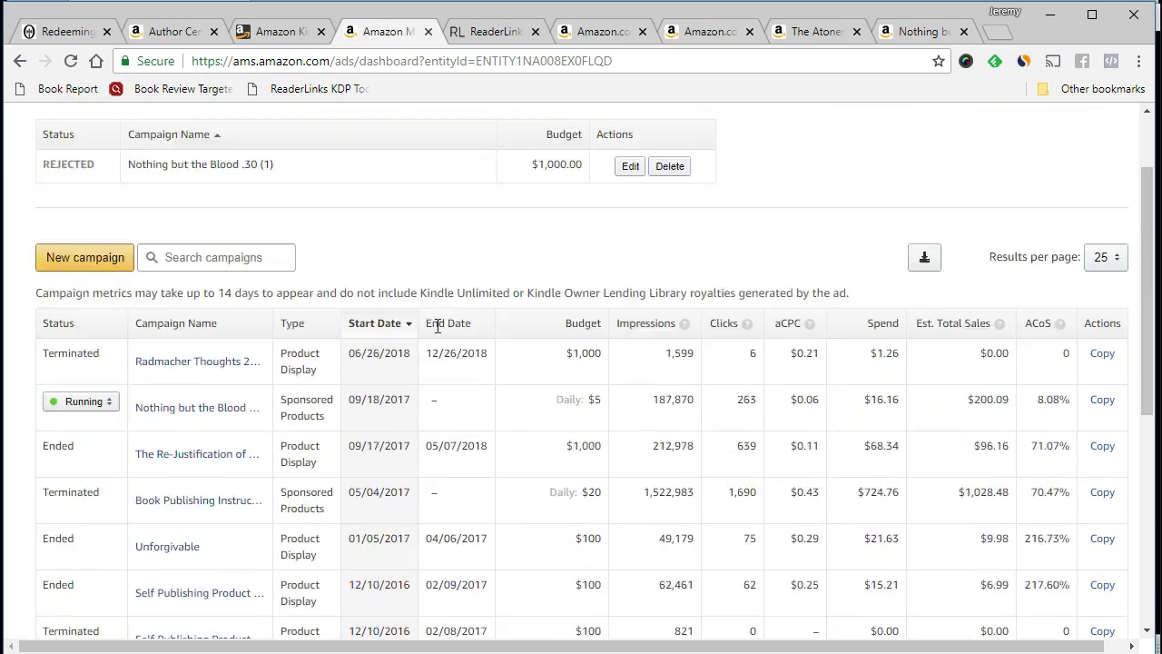
scroll(437, 329, up, 2)
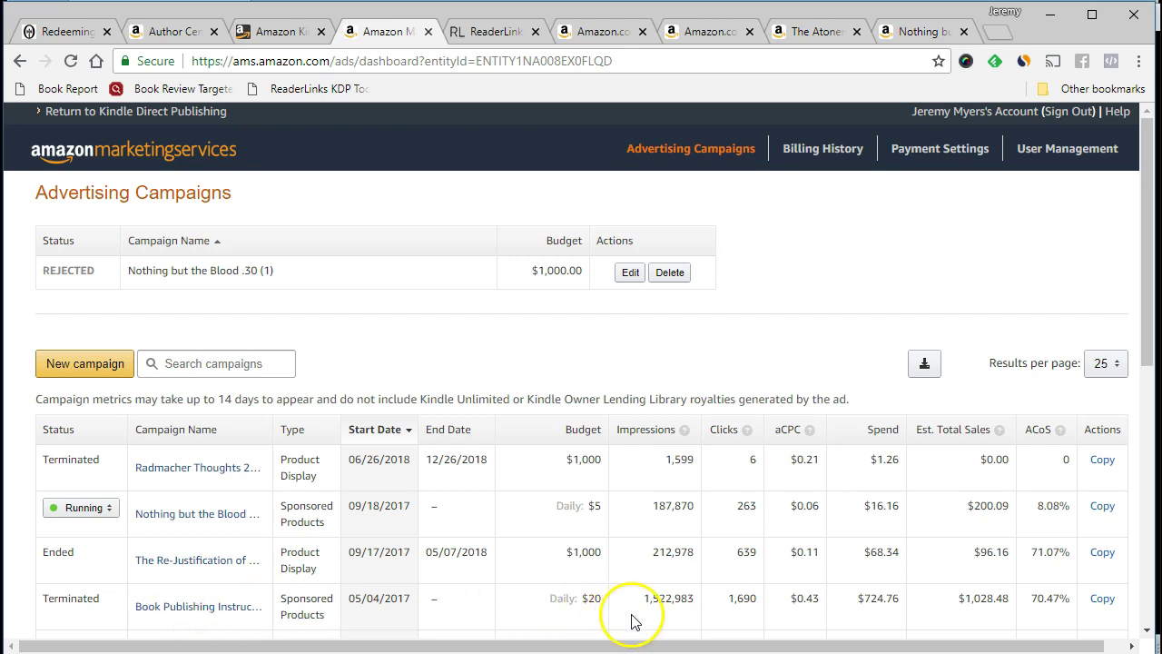
click(663, 607)
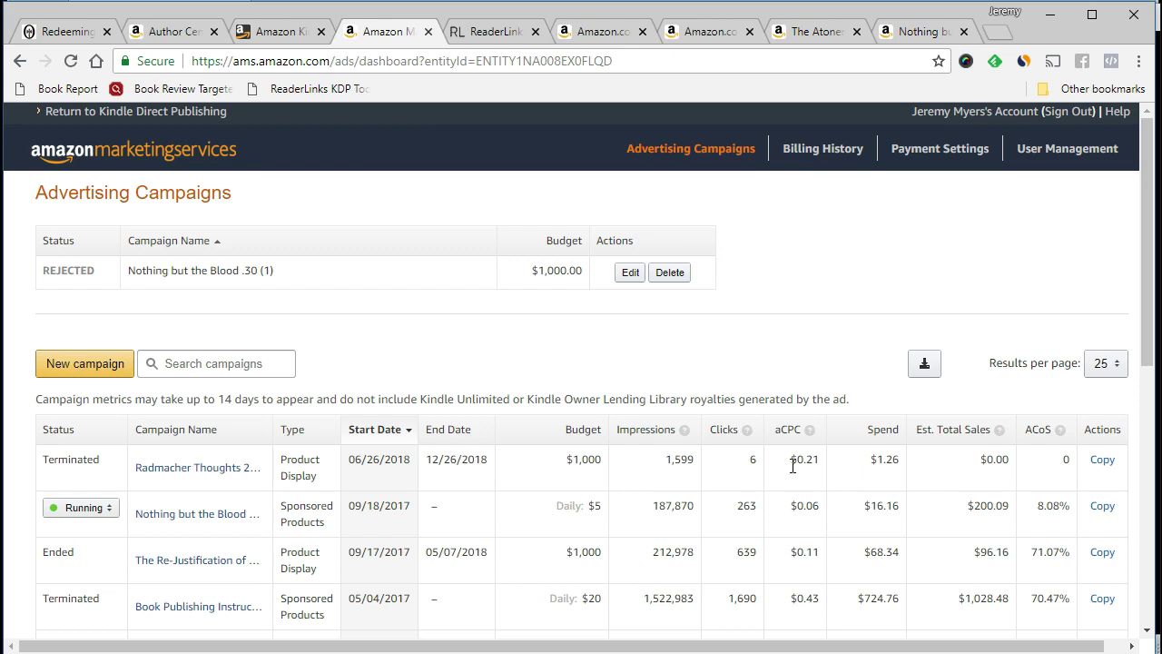
scroll(790, 467, down, 2)
scroll(791, 466, up, 2)
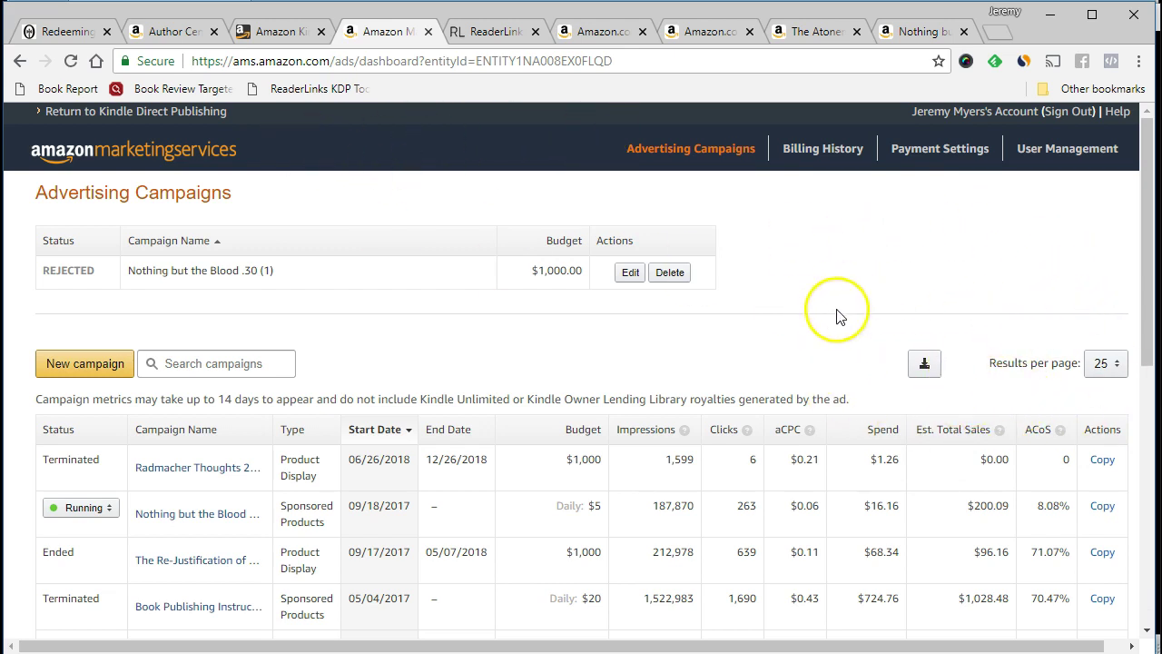
click(926, 366)
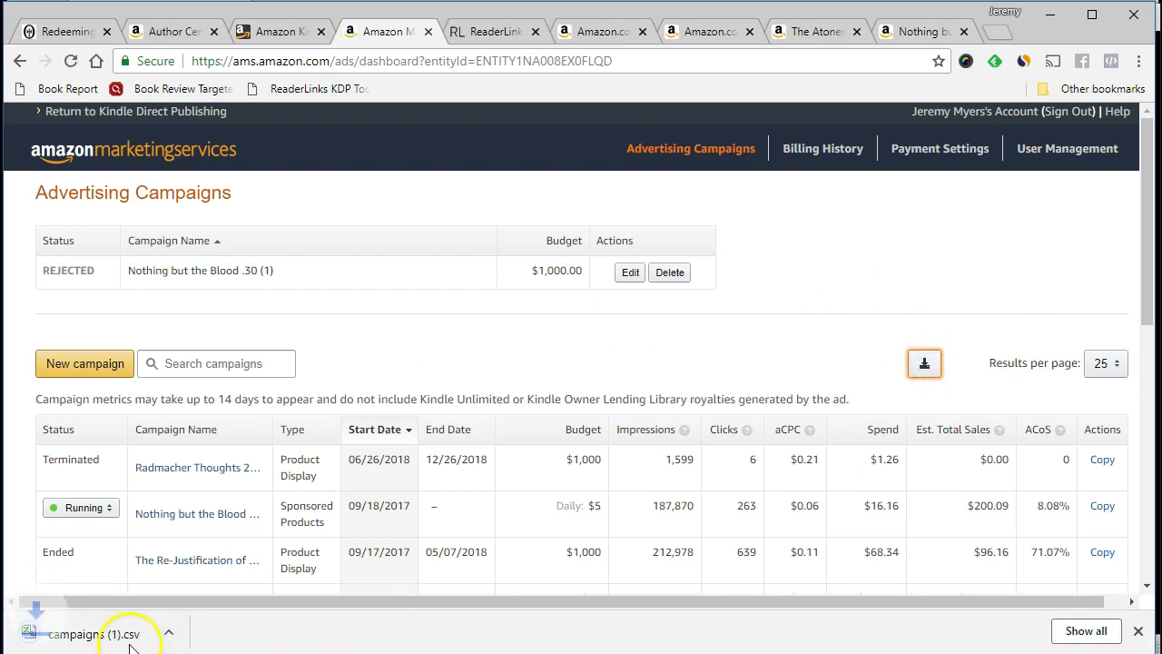
click(68, 638)
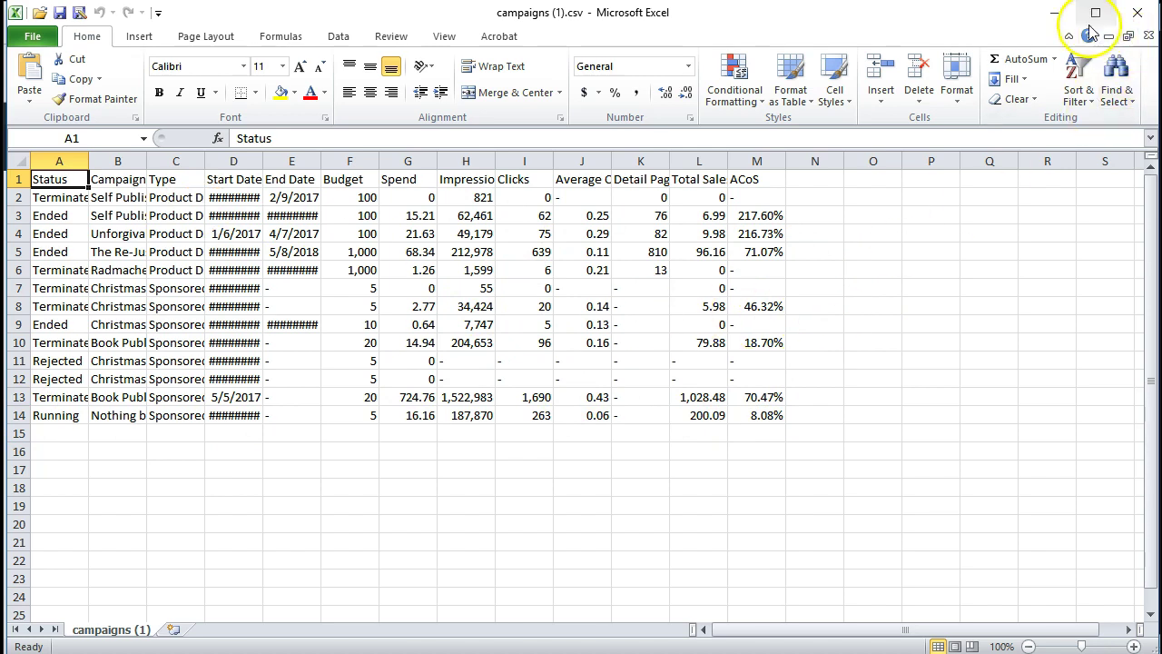
Step: Close the campaign report and Excel, then examine the impressions explanation and the full campaign list of the personal account
click(1149, 35)
click(1137, 13)
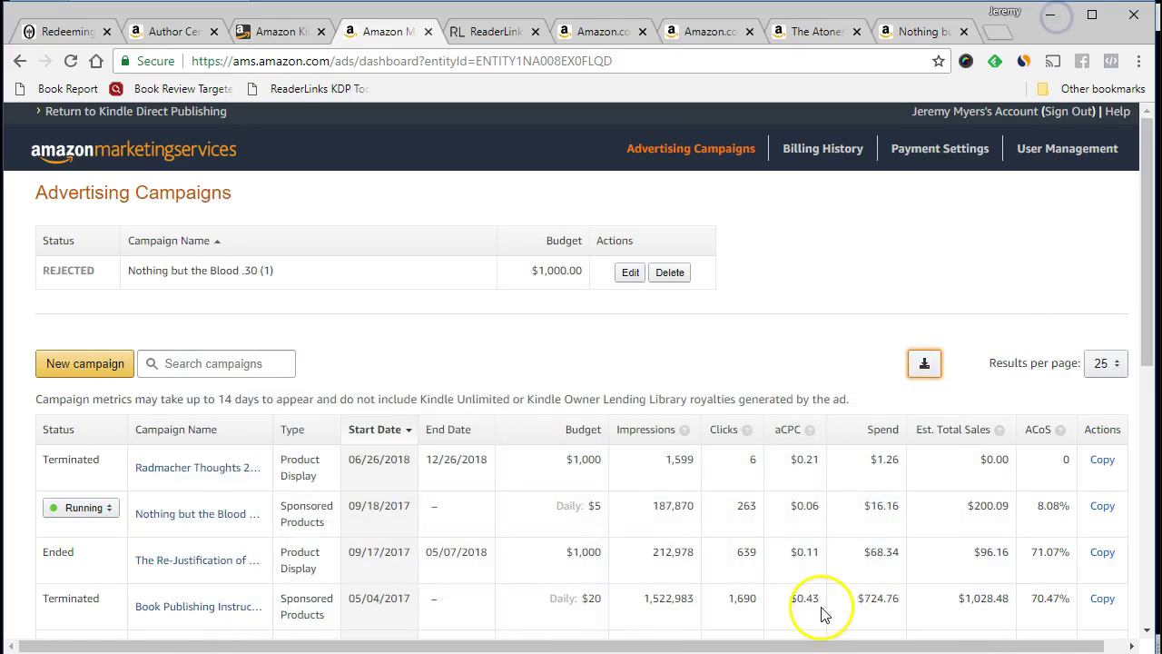
click(689, 442)
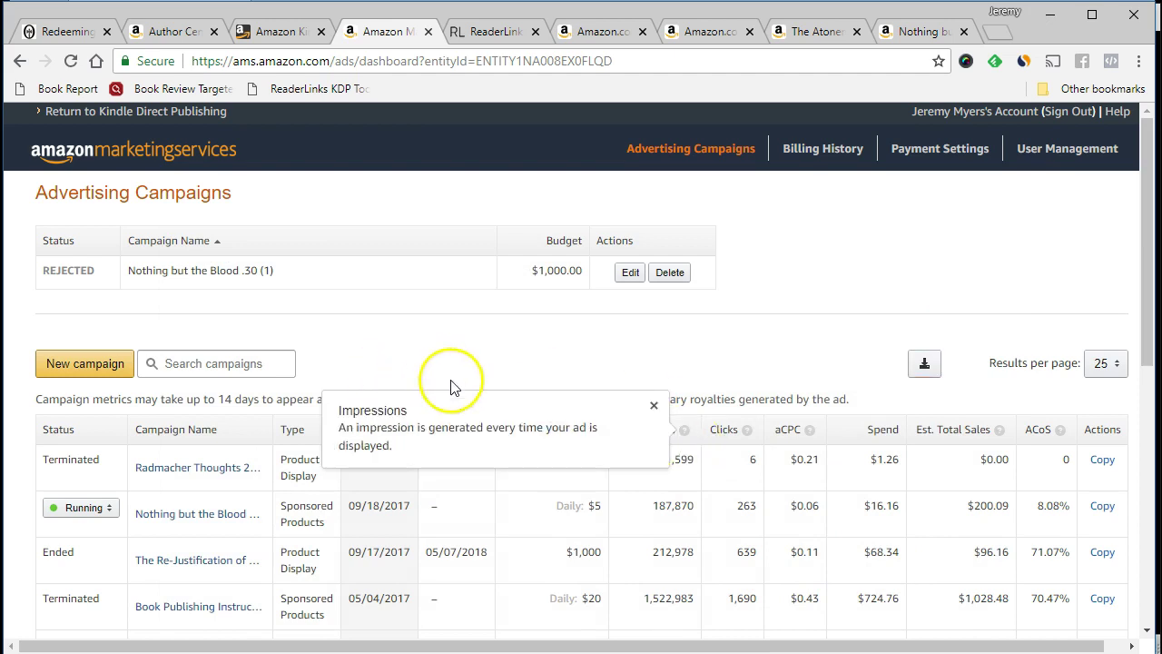
scroll(478, 441, down, 6)
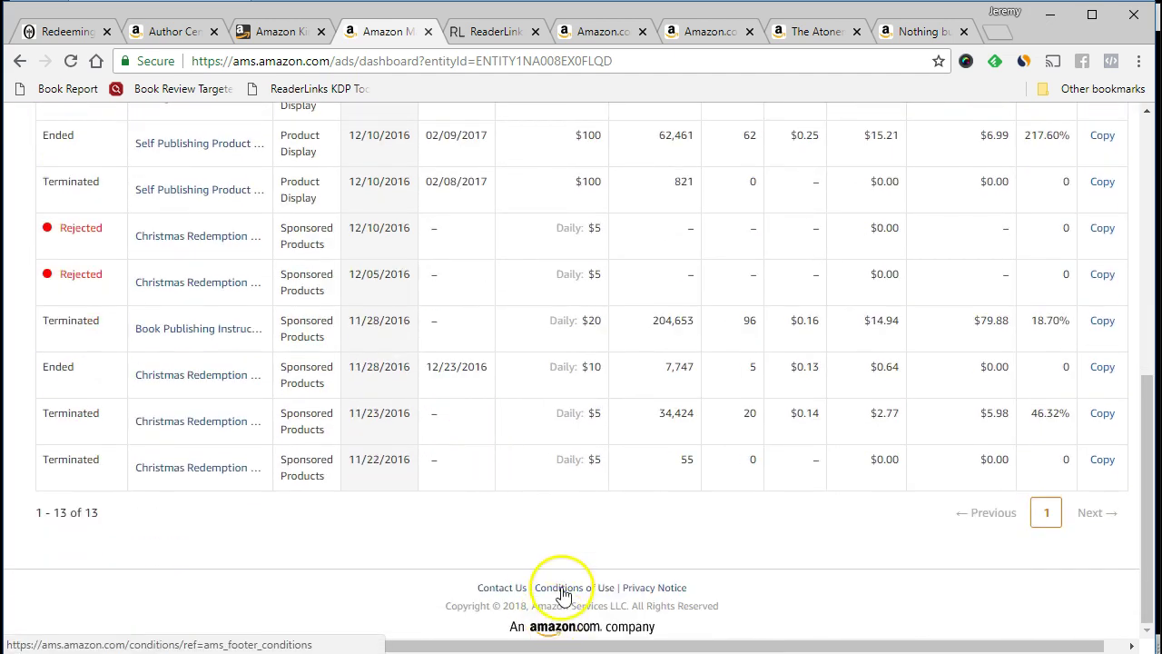
scroll(545, 475, up, 10)
scroll(527, 446, down, 10)
scroll(524, 444, up, 10)
scroll(451, 462, down, 10)
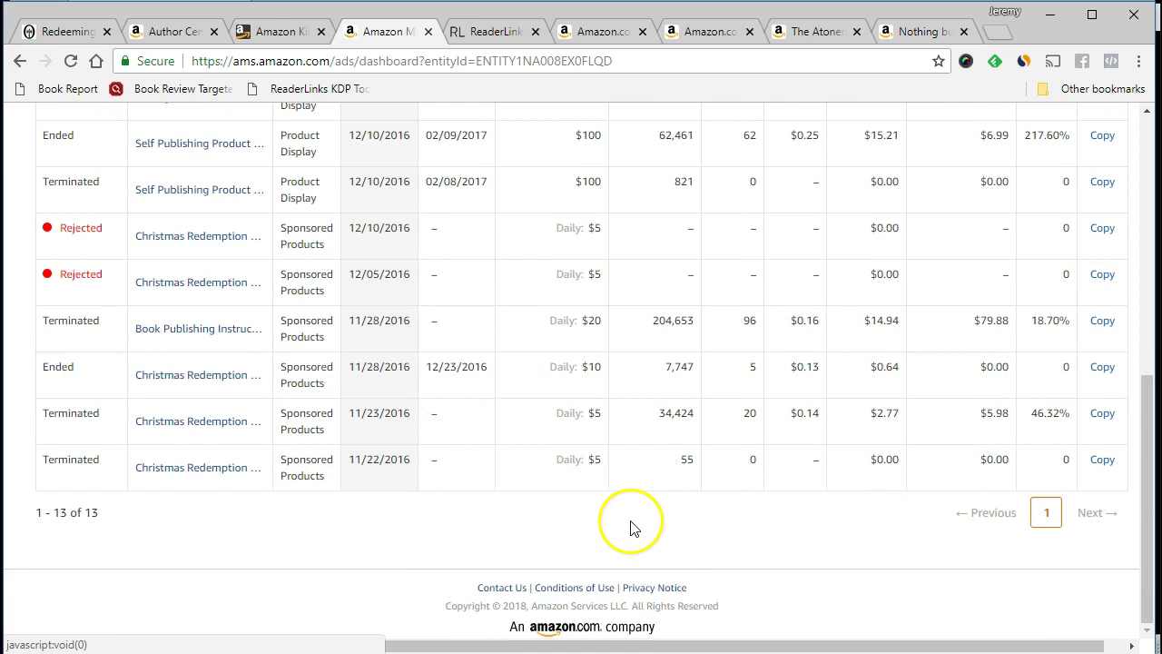
Step: Open the Amazon Marketing Services Conditions of Use page and switch from there to the Redeeming Press account
click(565, 590)
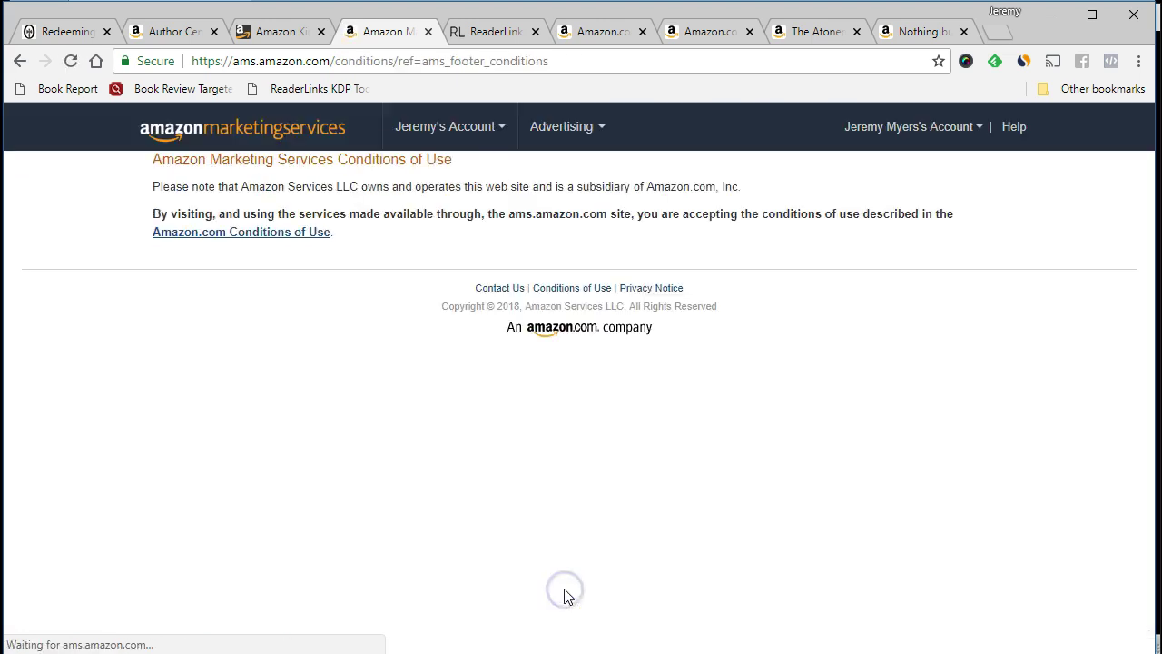
mouse_move(502, 136)
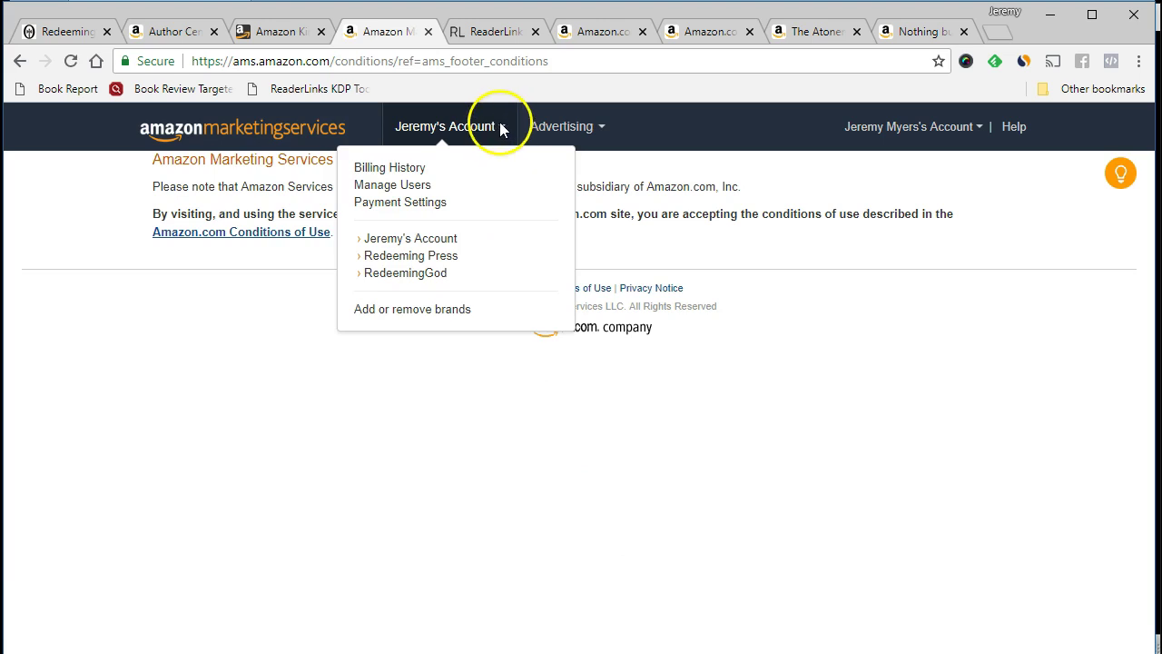
click(393, 256)
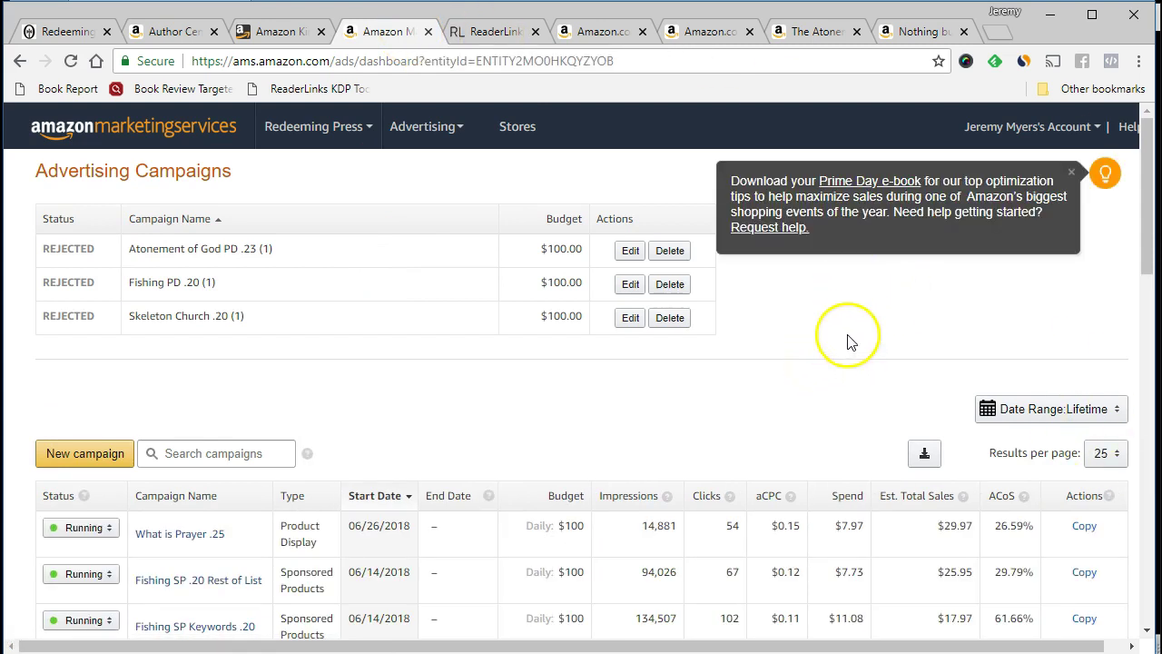
Step: Examine the Redeeming Press account's advertising tools and the date range choices for its campaign list, keeping Lifetime
click(460, 128)
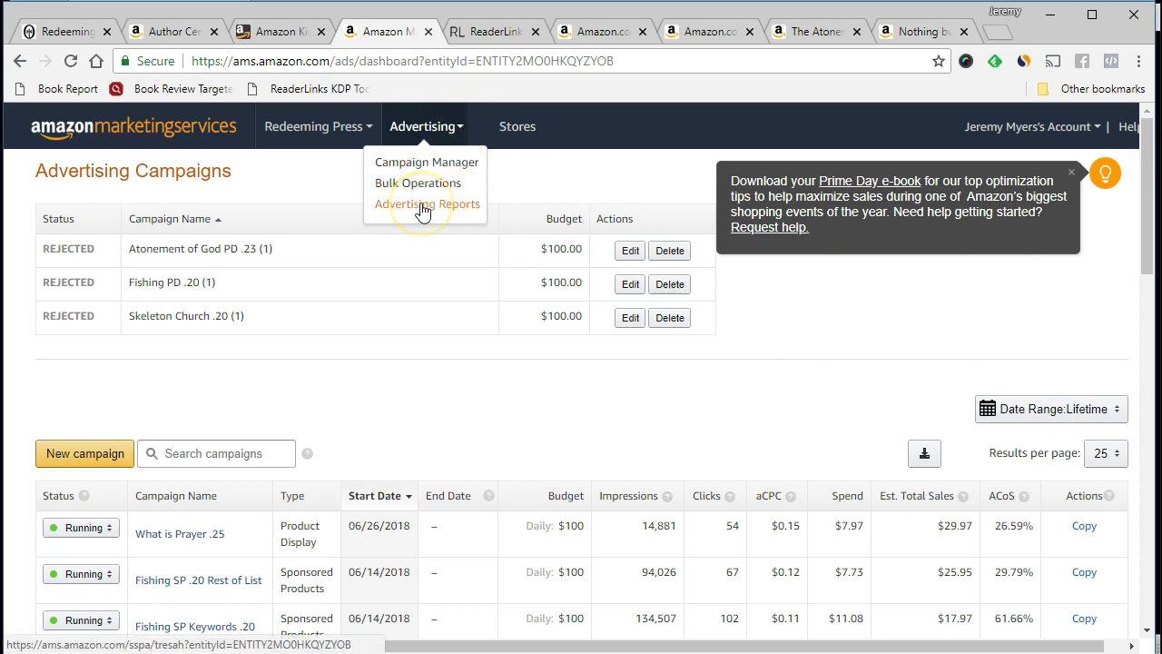
click(449, 166)
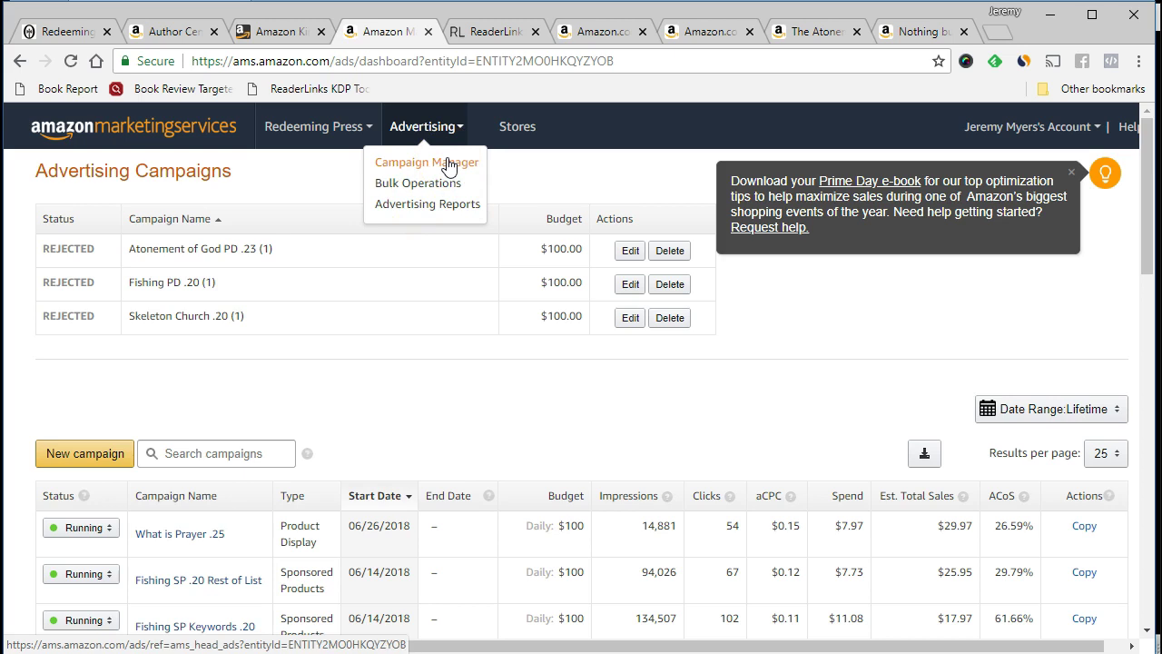
click(1118, 408)
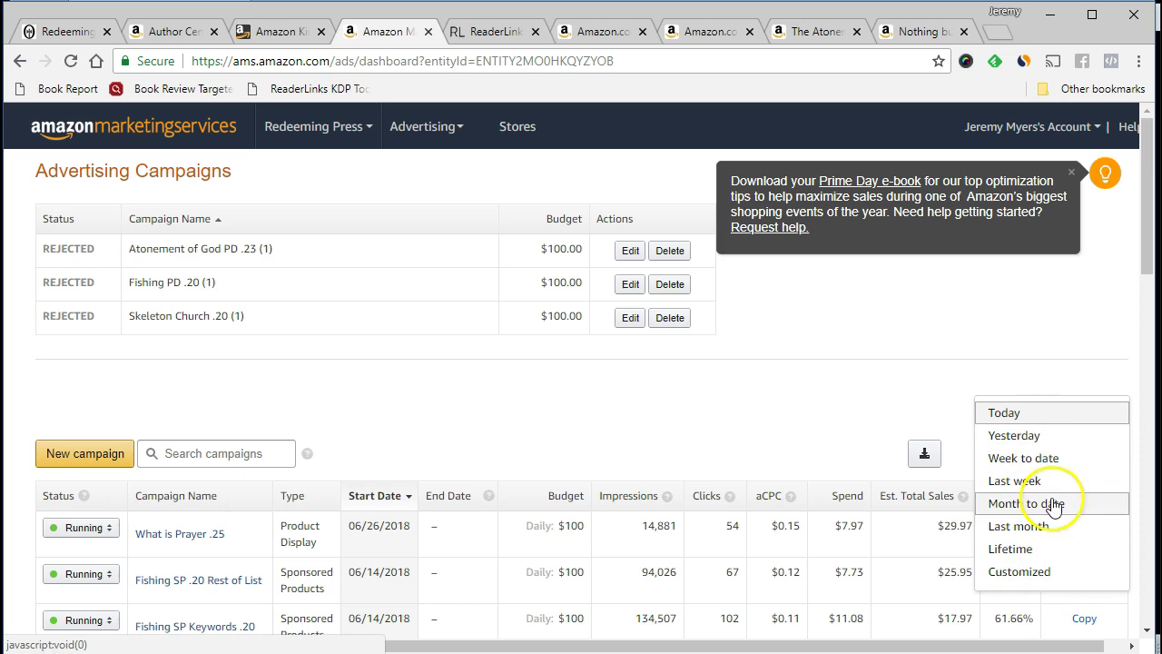
click(748, 406)
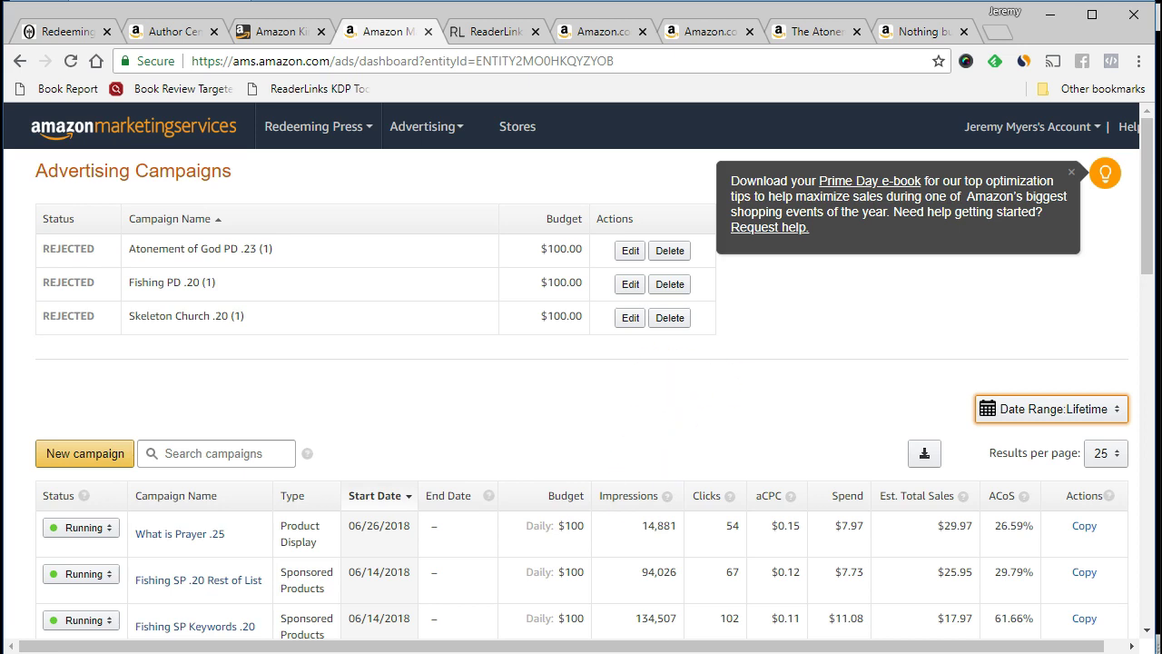
Step: Switch to Edge and open the Amazon Advantage site in a new tab, then return to the slide on creating an AMS account
click(971, 633)
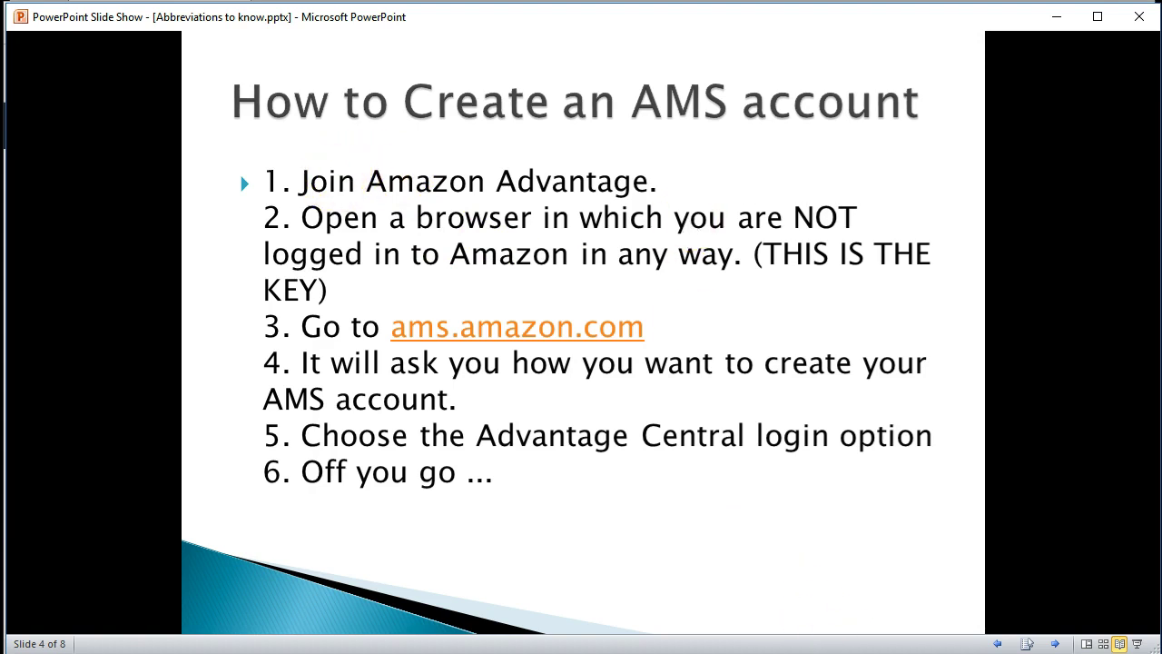
key(alt+Tab)
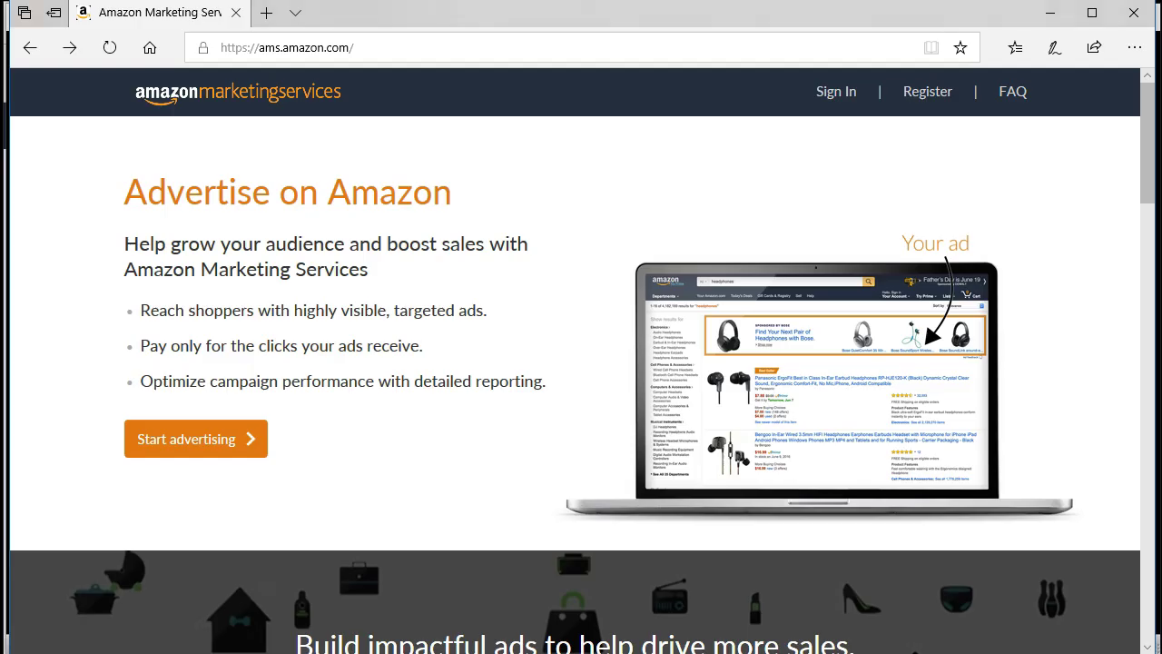
click(261, 13)
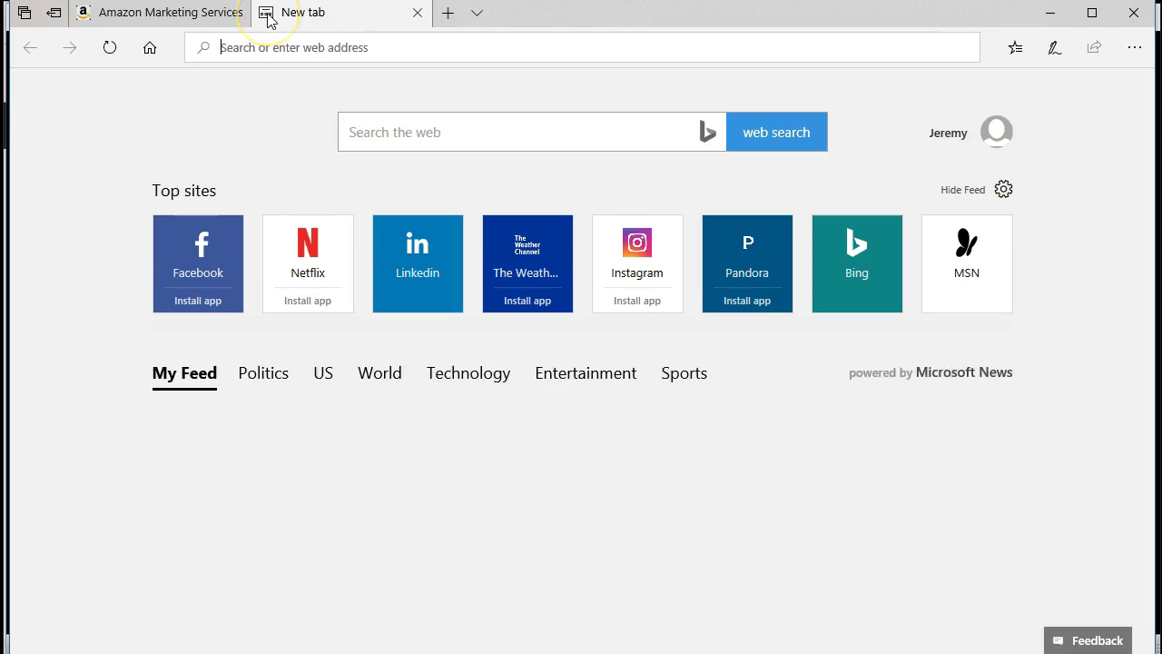
text(adva)
key(Return)
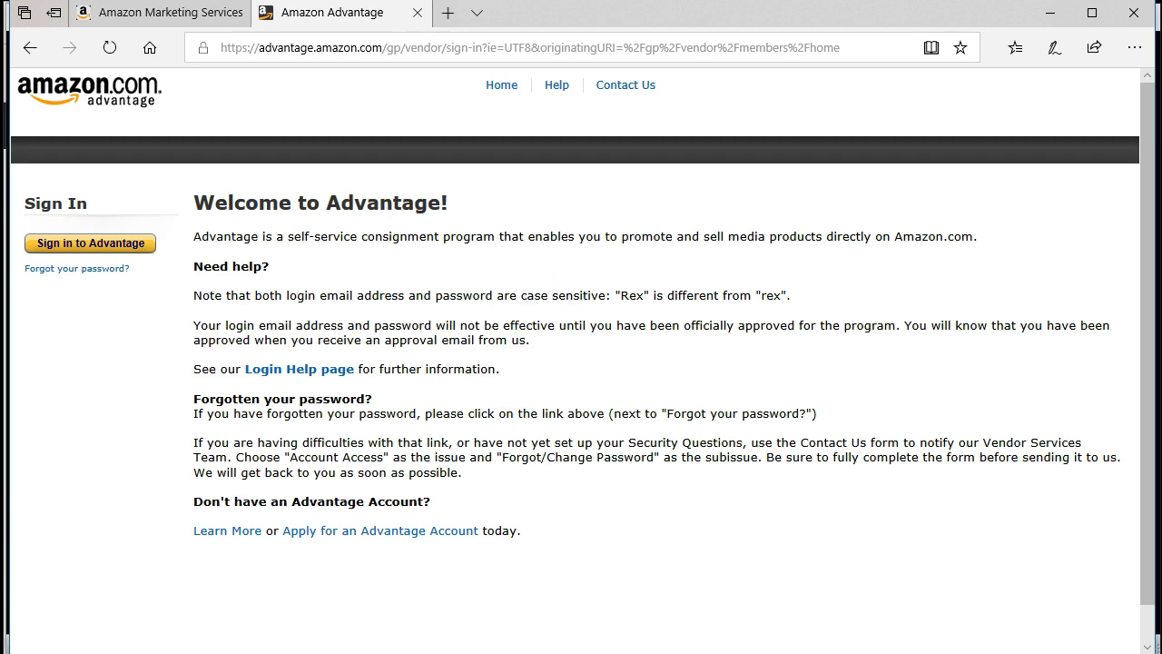
key(alt+Tab)
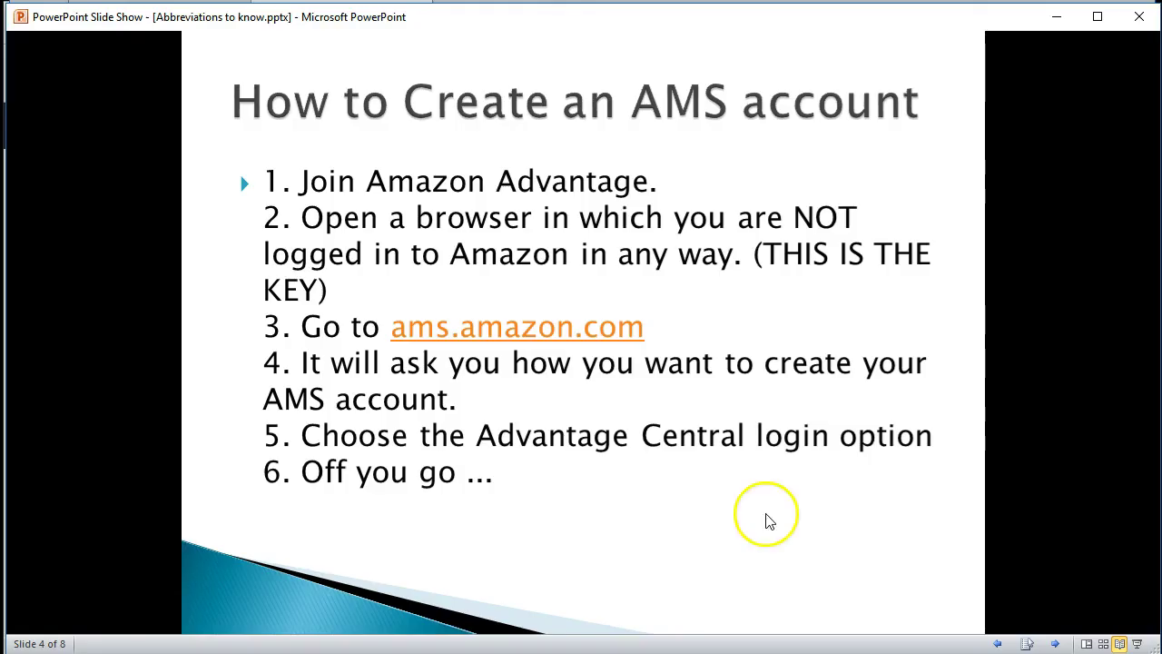
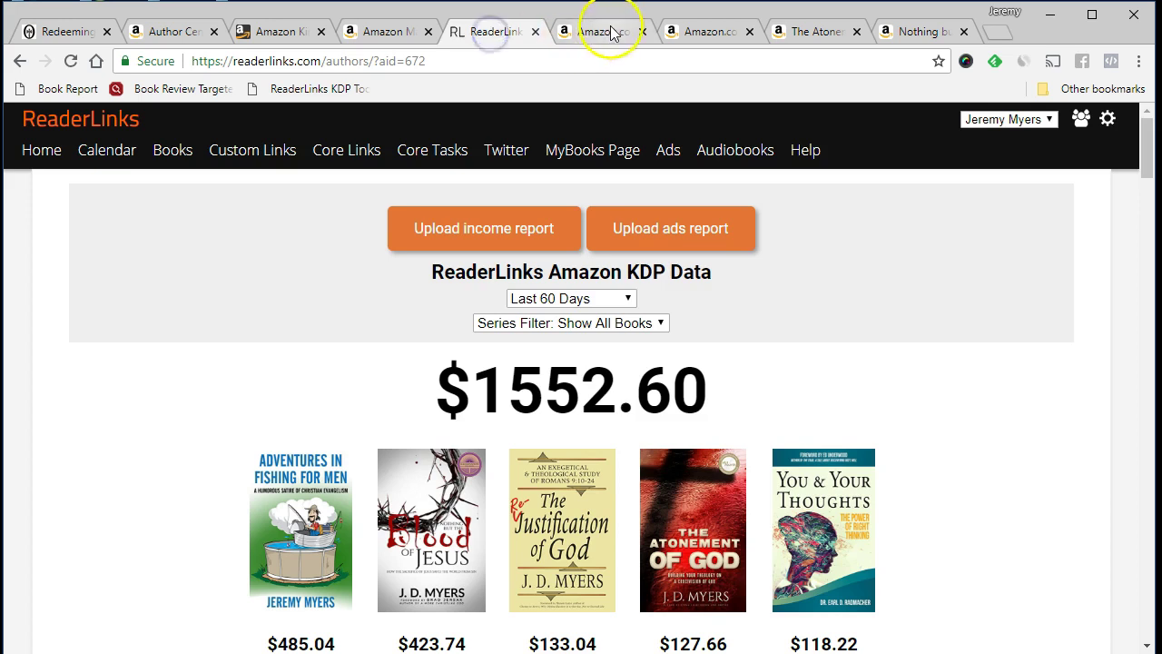
Step: Close the Redeeming, Author Central and Kindle Direct Publishing pages in the browser, leaving the Amazon Marketing Services dashboard open
click(483, 32)
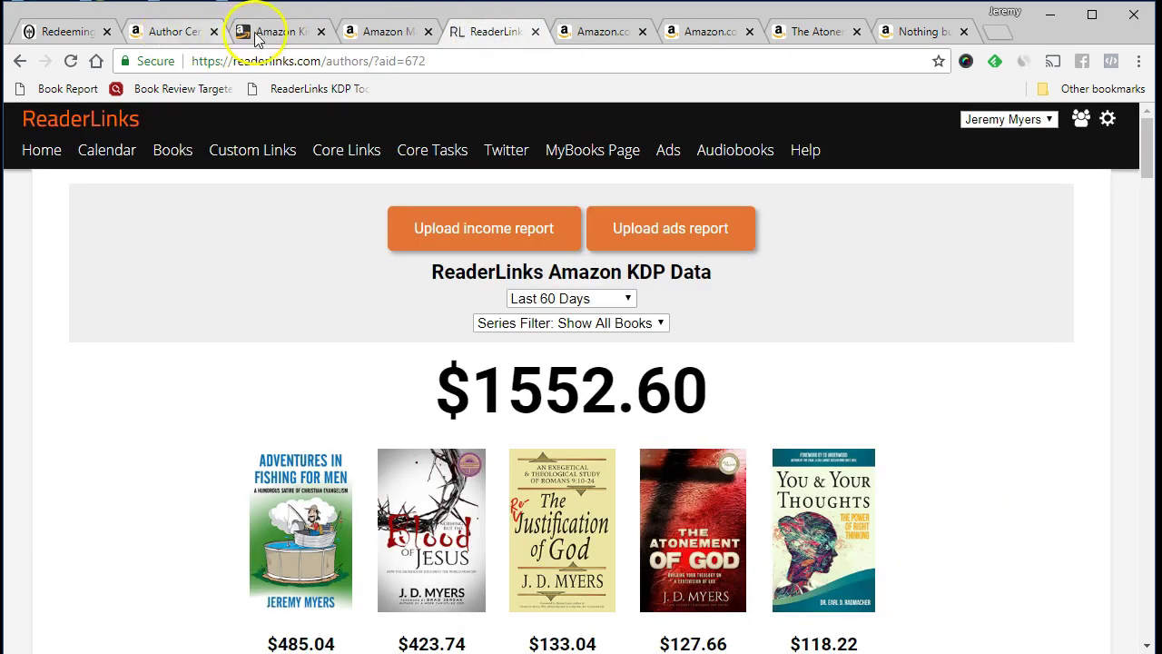
click(107, 32)
click(76, 33)
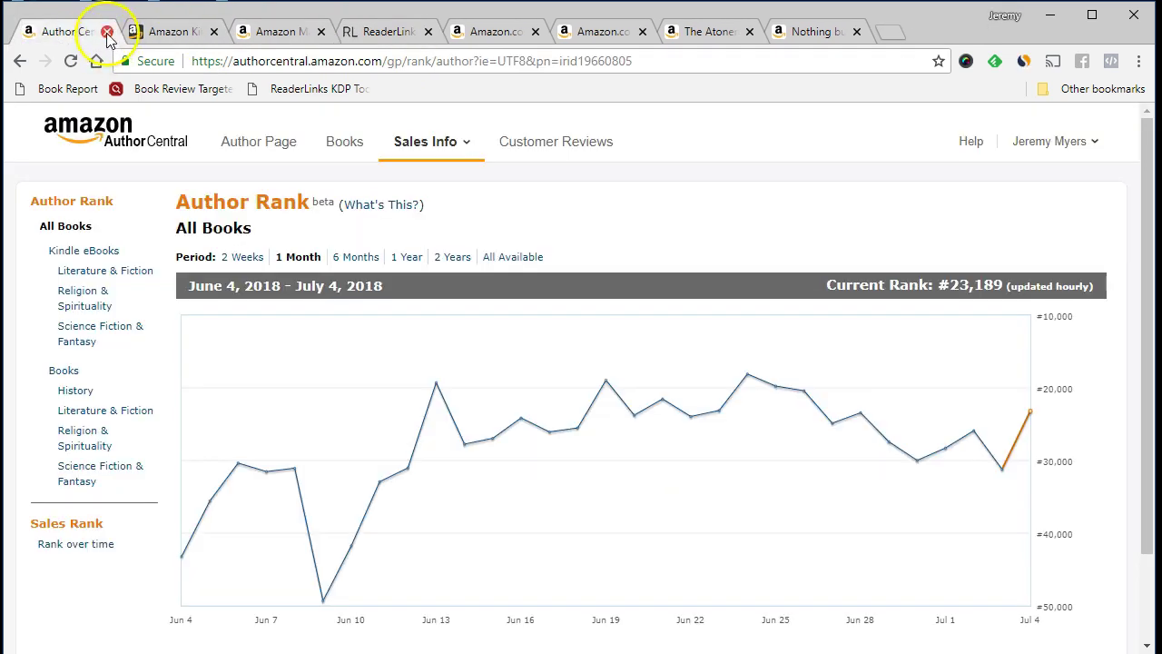
click(107, 32)
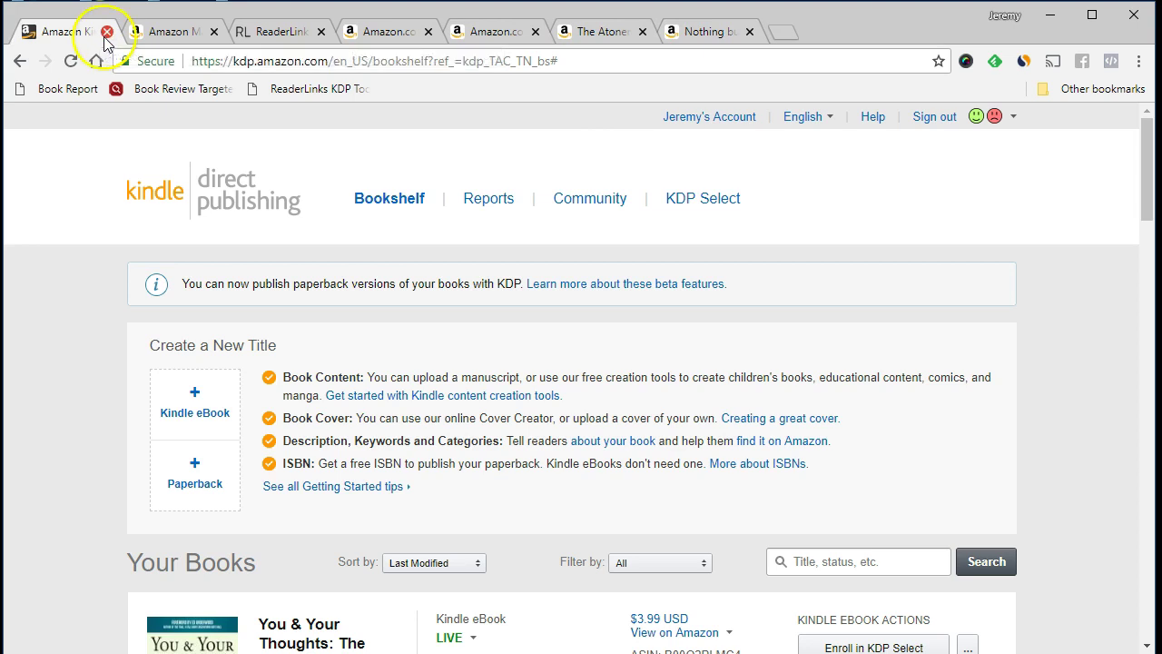
click(106, 32)
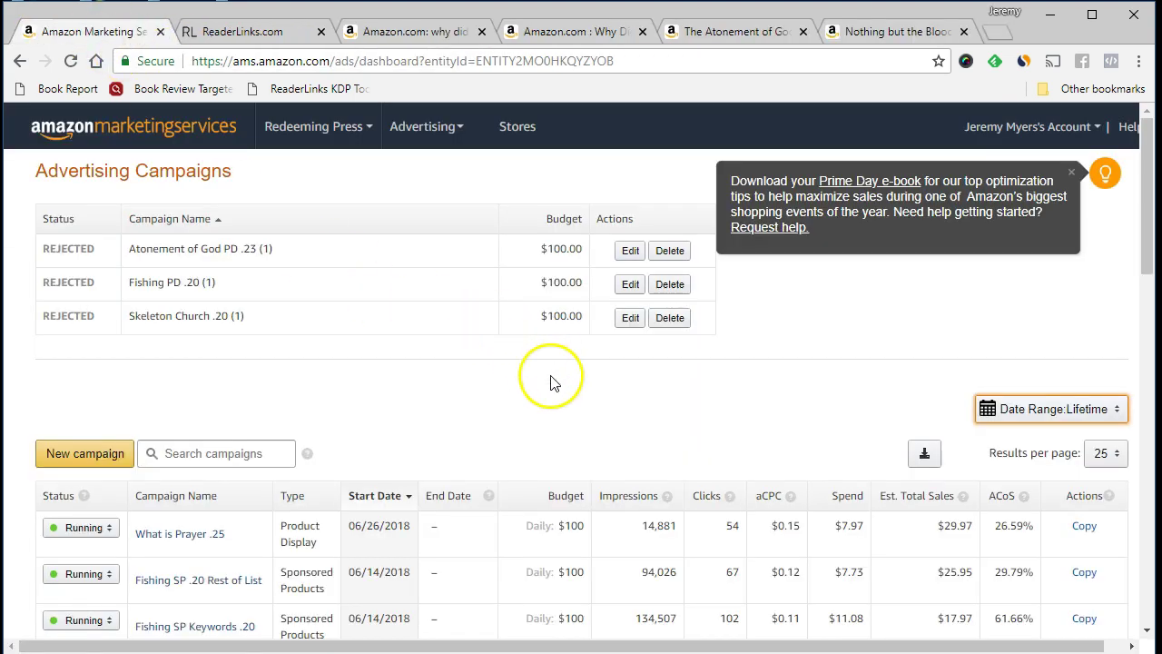
Step: Start a new campaign in the Redeeming Press account and review the three campaign types offered
click(317, 138)
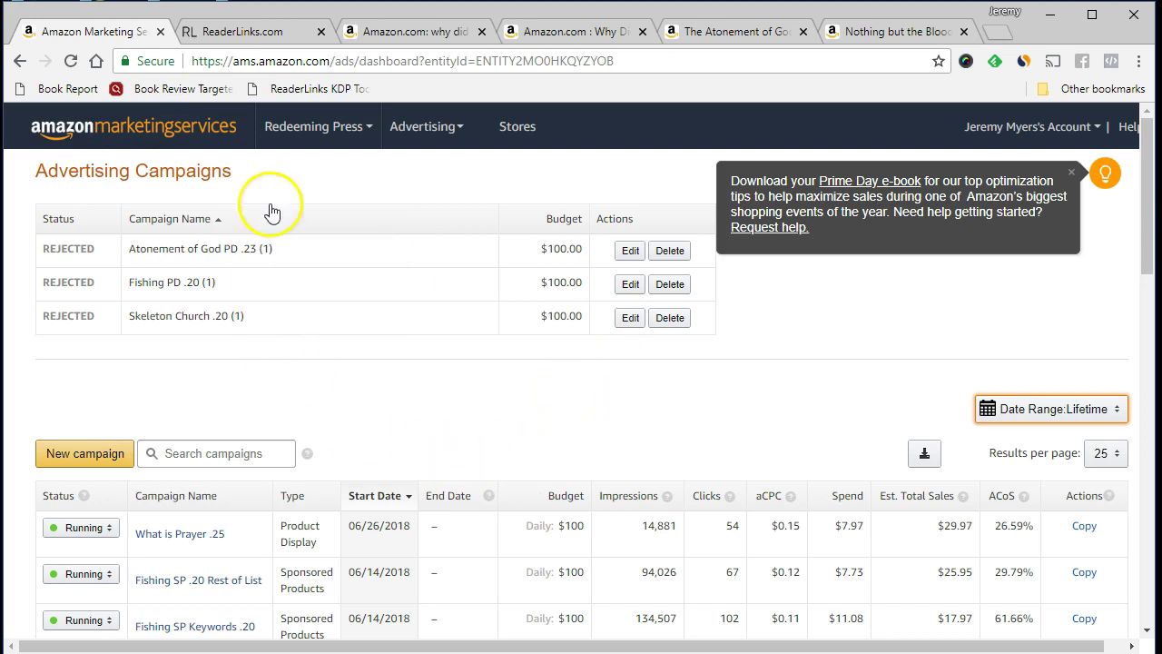
click(63, 457)
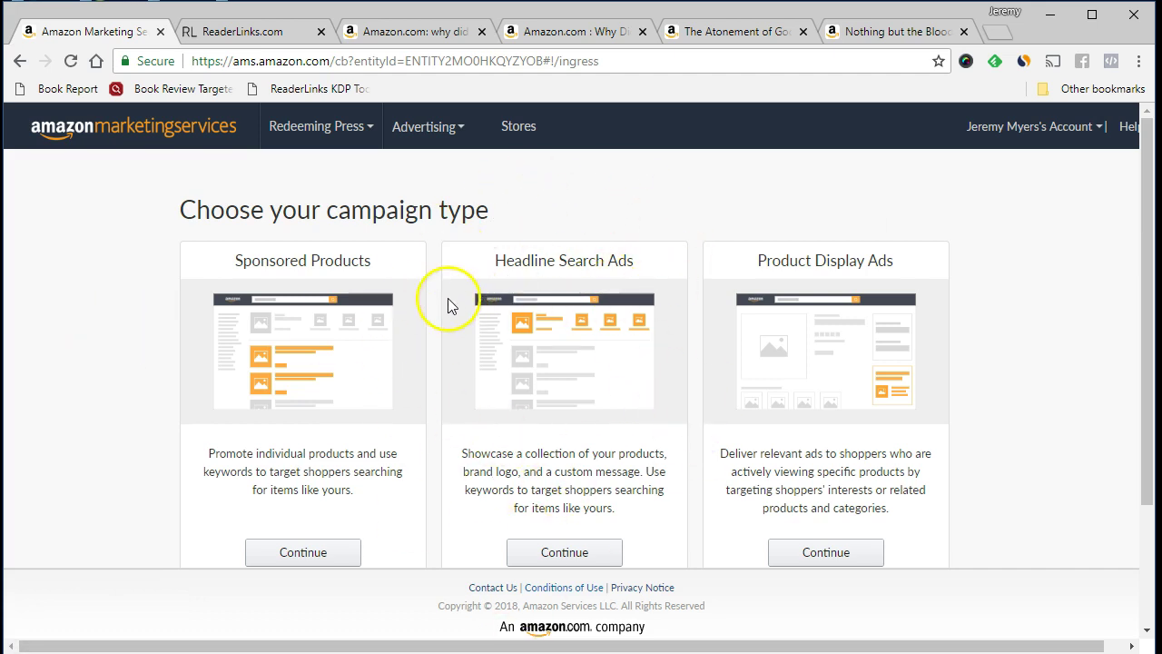
click(318, 126)
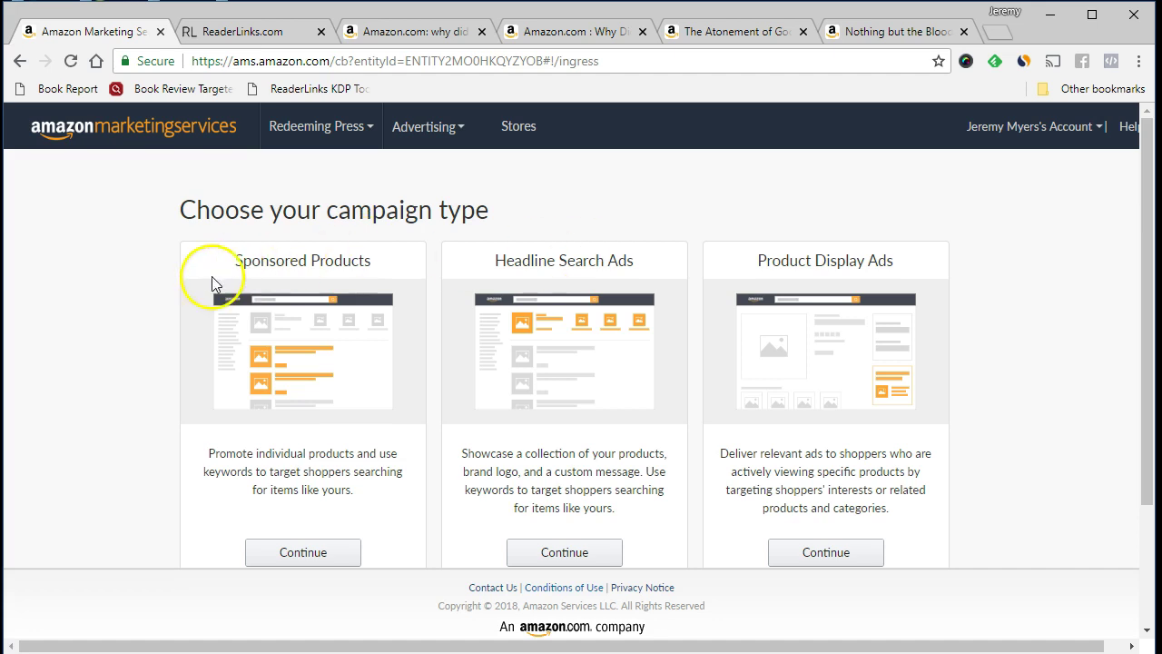
scroll(190, 291, down, 2)
scroll(150, 309, up, 2)
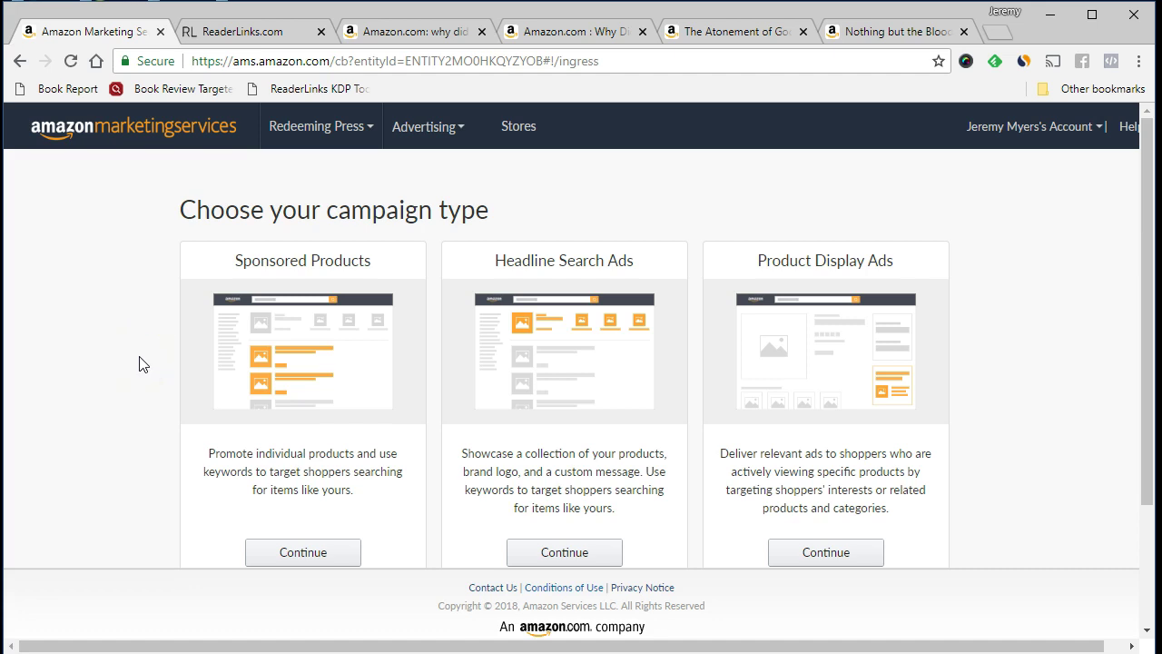
Step: Close the ReaderLinks page and examine the headline ad and listings in the Amazon search results for "why did Jesus die'"
click(320, 30)
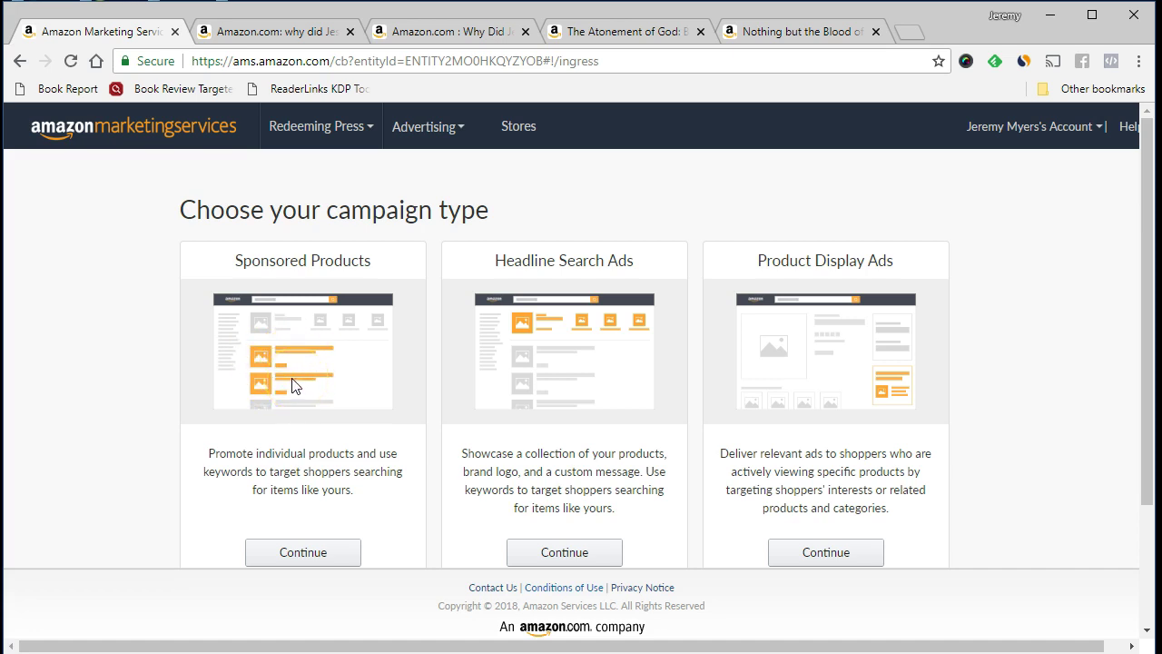
click(269, 40)
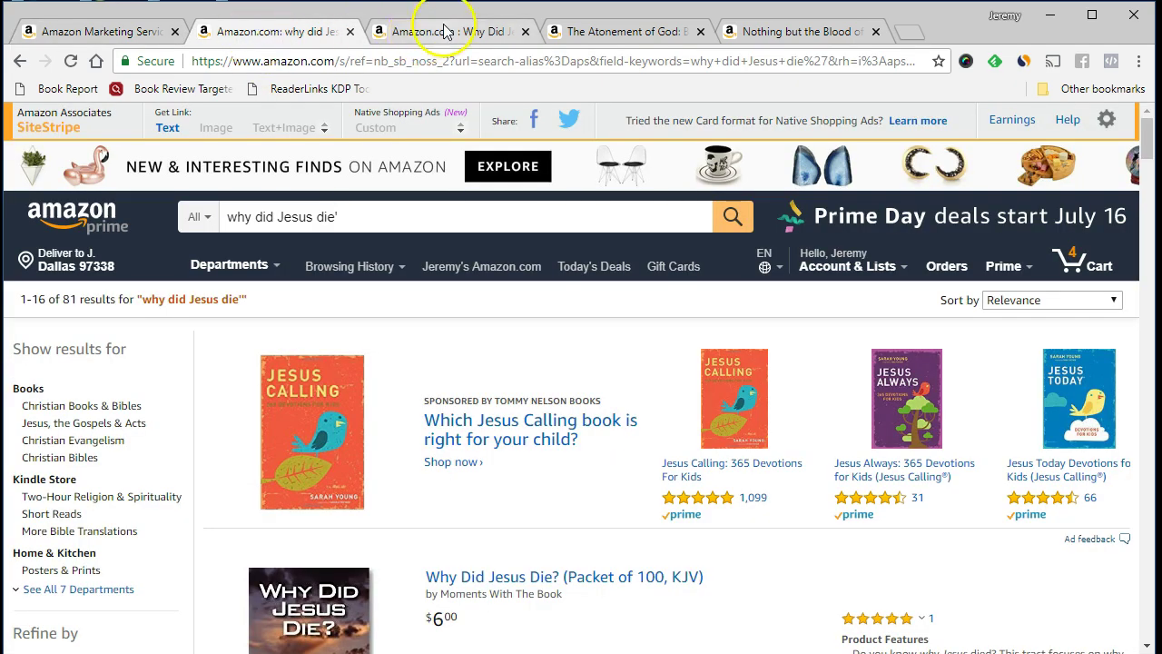
scroll(467, 400, down, 4)
scroll(472, 425, up, 4)
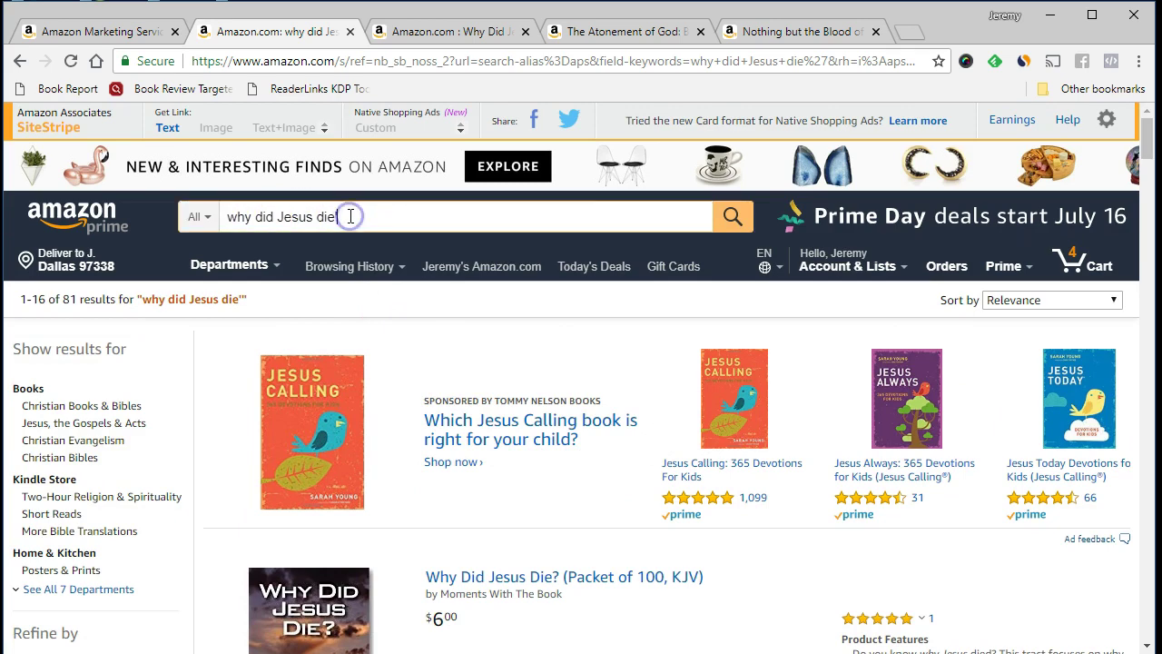
scroll(391, 327, down, 4)
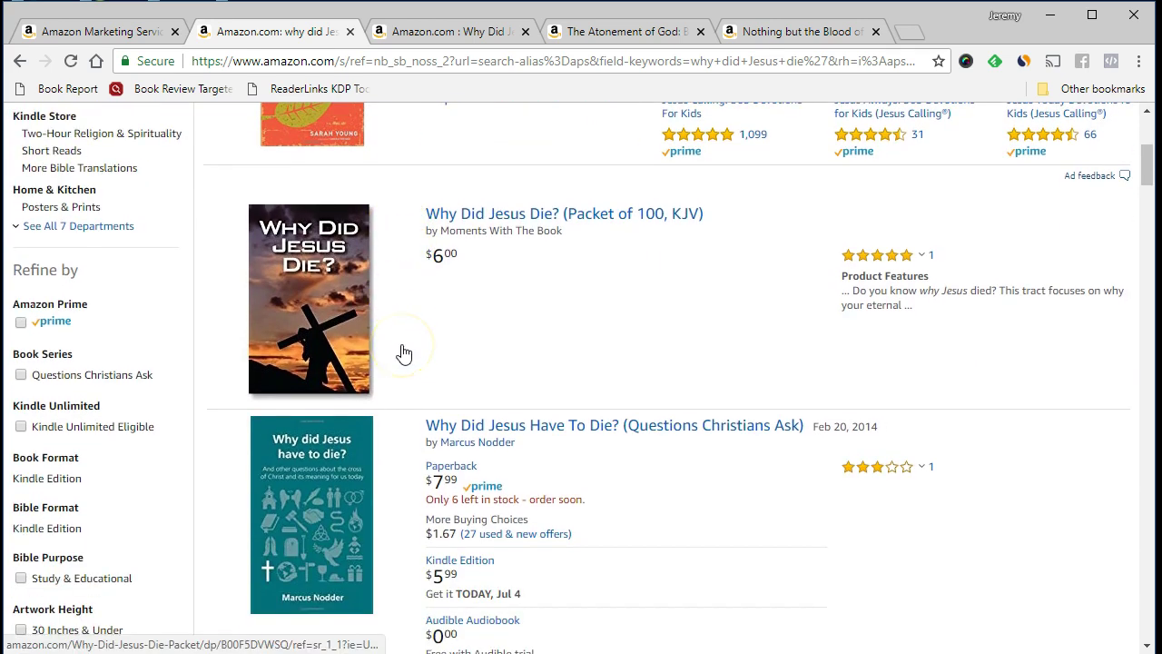
scroll(404, 353, up, 2)
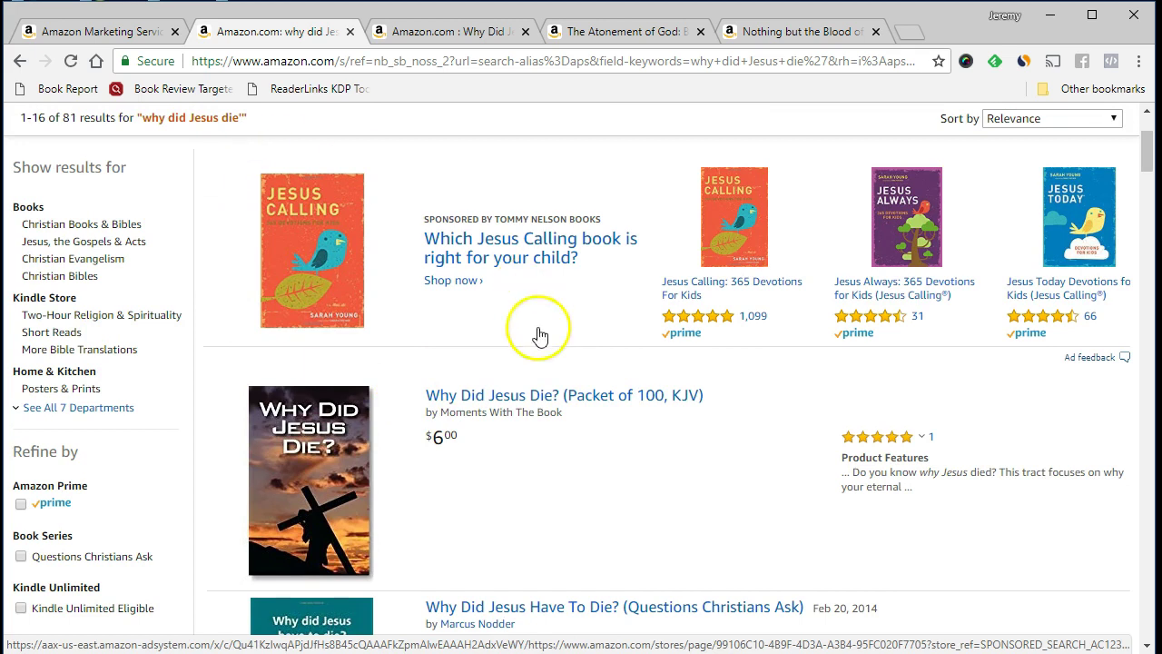
scroll(539, 336, up, 2)
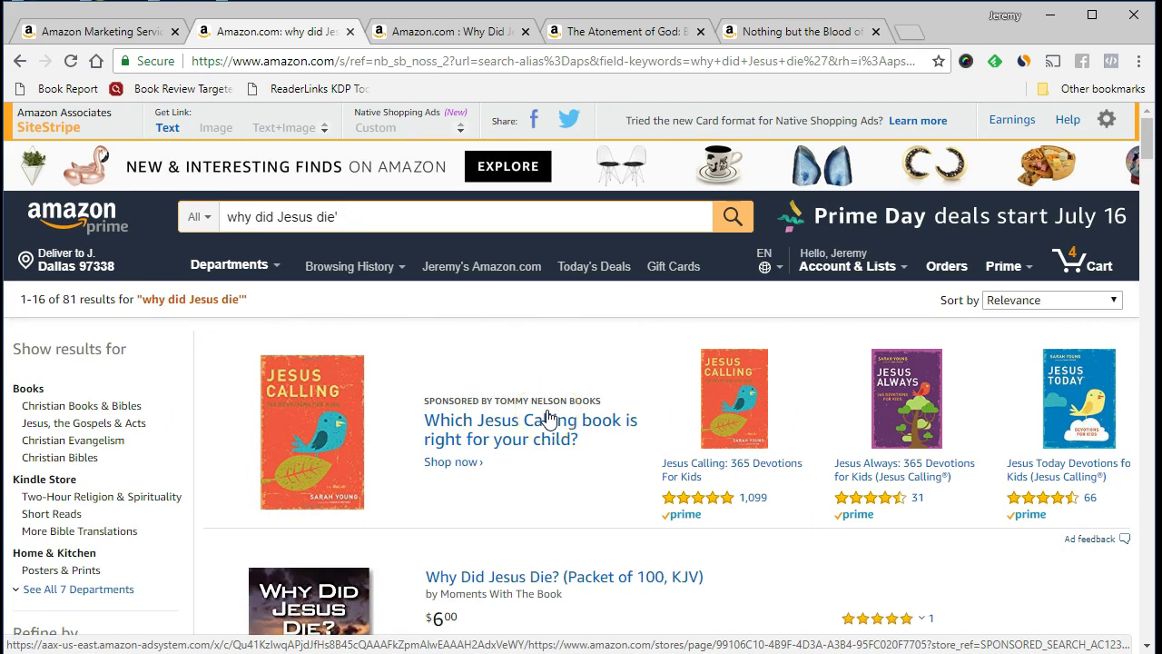
Step: Compare the campaign type choices with the ad placements further down the "why did Jesus die'" search results
click(80, 30)
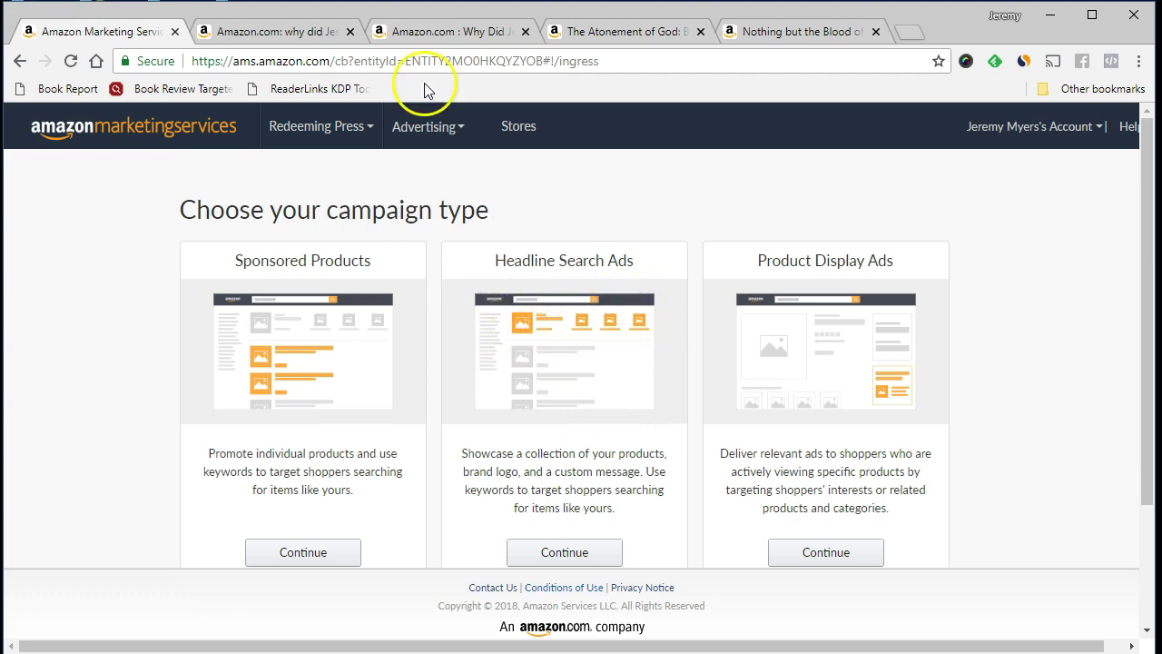
click(277, 31)
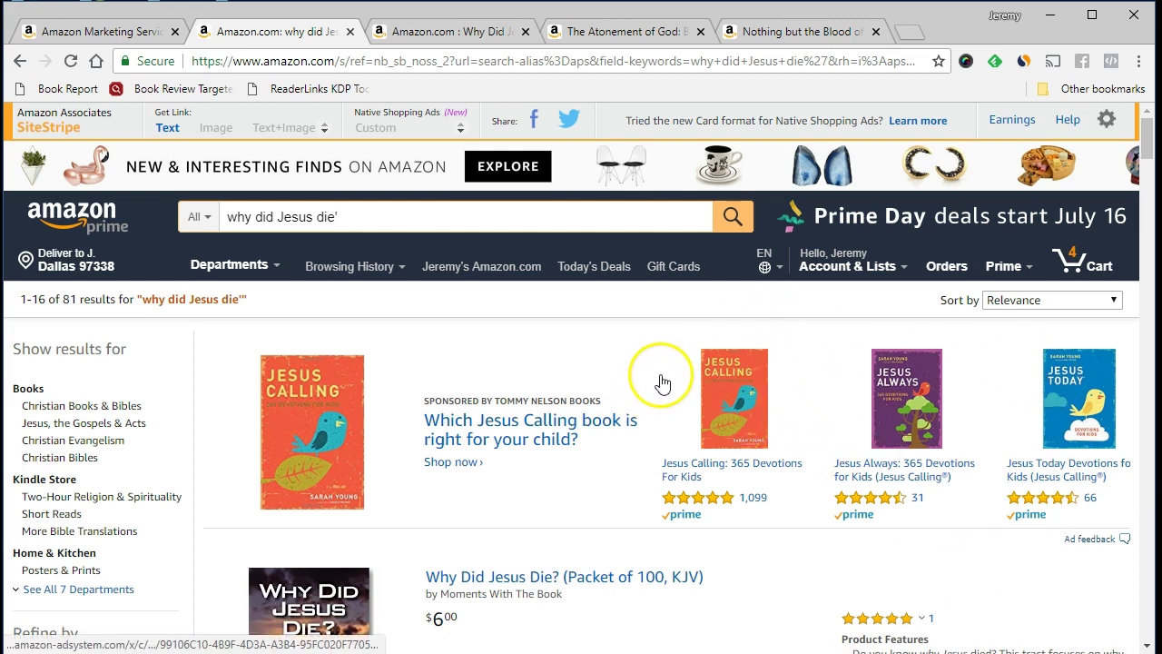
scroll(662, 382, down, 1)
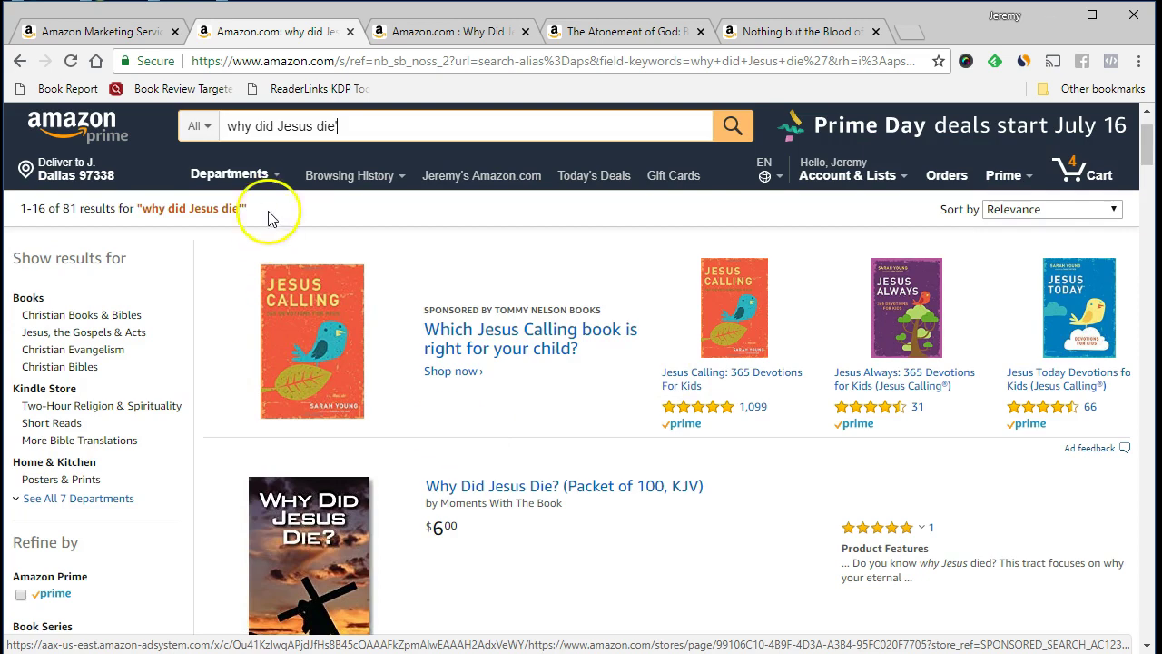
scroll(241, 351, down, 3)
scroll(241, 351, down, 7)
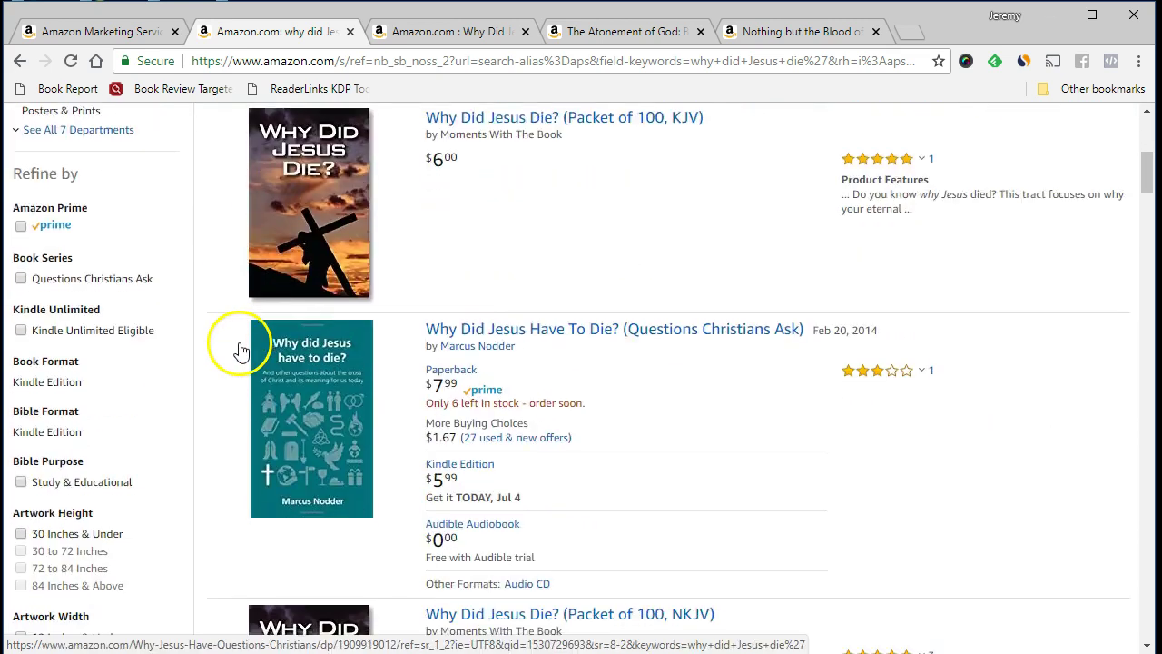
Step: Compare the Sponsored Products campaign type with the sponsored book listings midway down the "why did Jesus die'" search results
scroll(241, 350, down, 7)
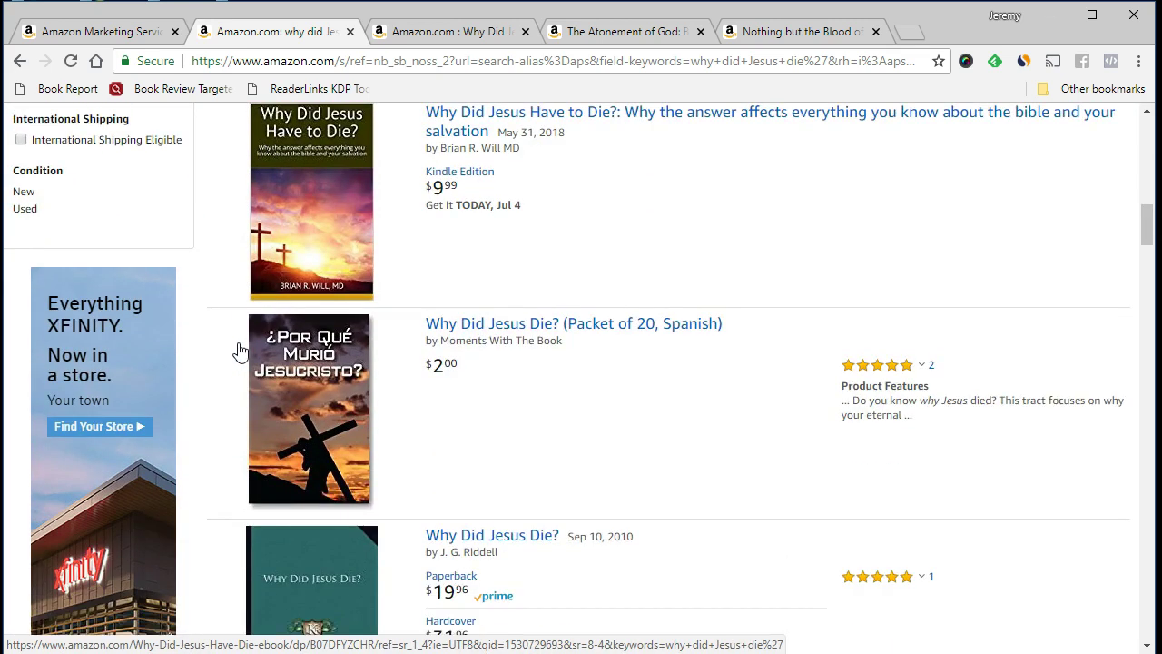
click(95, 31)
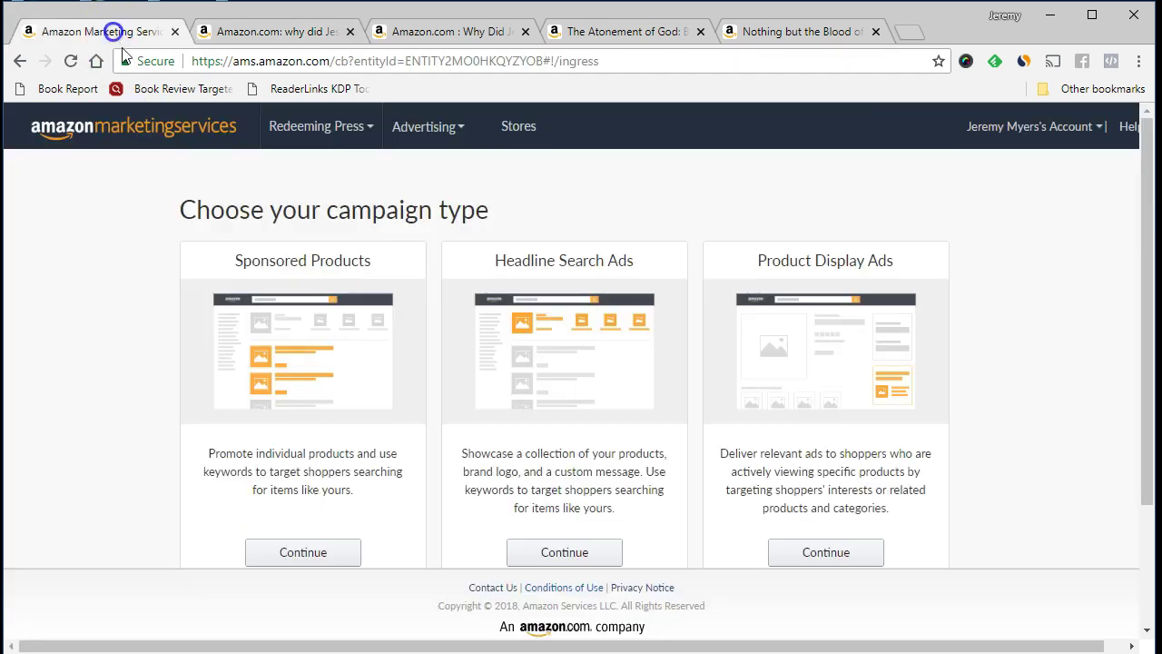
click(276, 32)
scroll(223, 428, down, 5)
scroll(490, 354, up, 1)
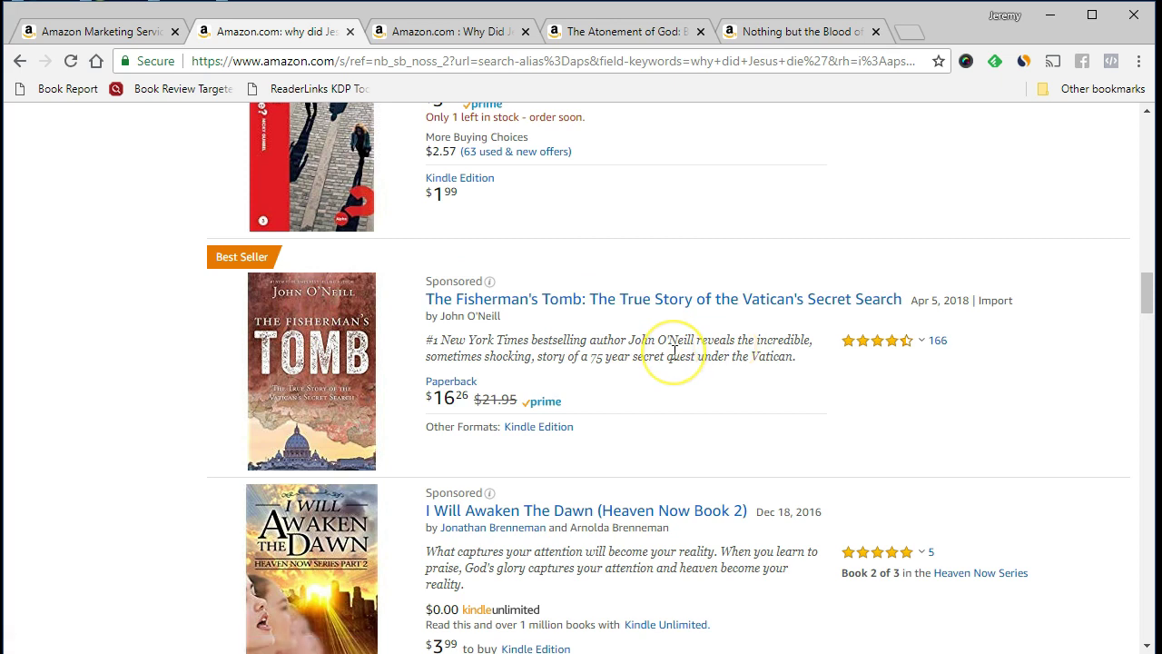
scroll(673, 353, down, 1)
scroll(674, 353, up, 1)
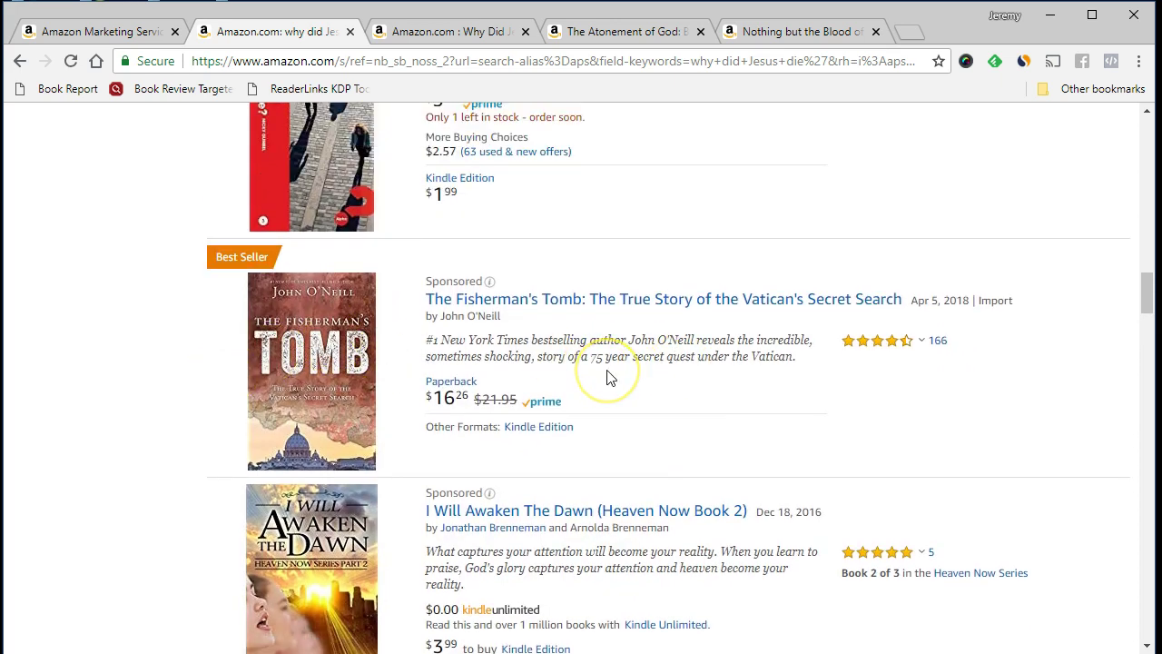
Step: Check the explanation of the Sponsored label and examine the remaining sponsored listings through the end of the first results page
scroll(608, 378, down, 2)
click(513, 327)
scroll(511, 308, down, 4)
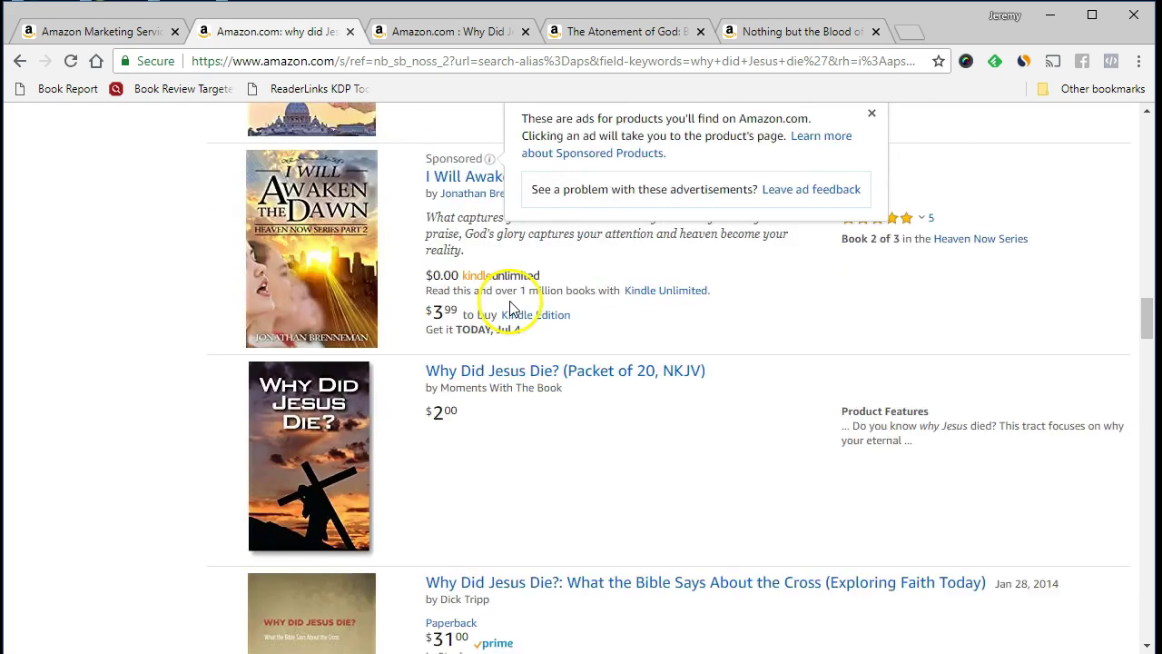
scroll(509, 309, down, 3)
scroll(510, 309, down, 3)
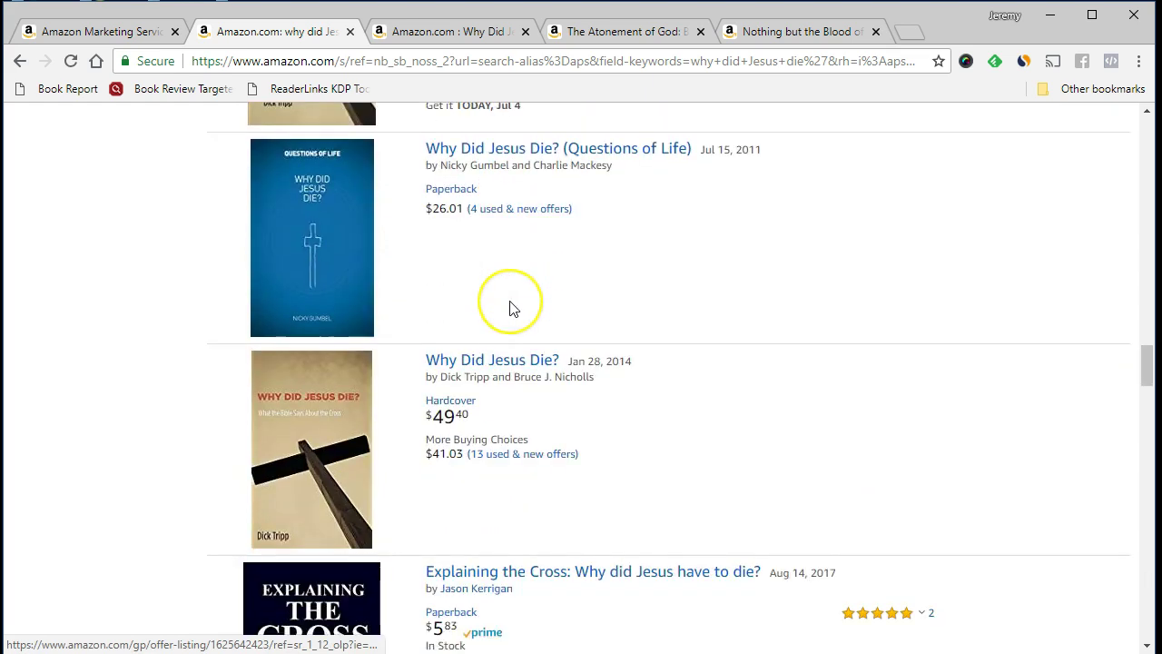
scroll(509, 309, down, 8)
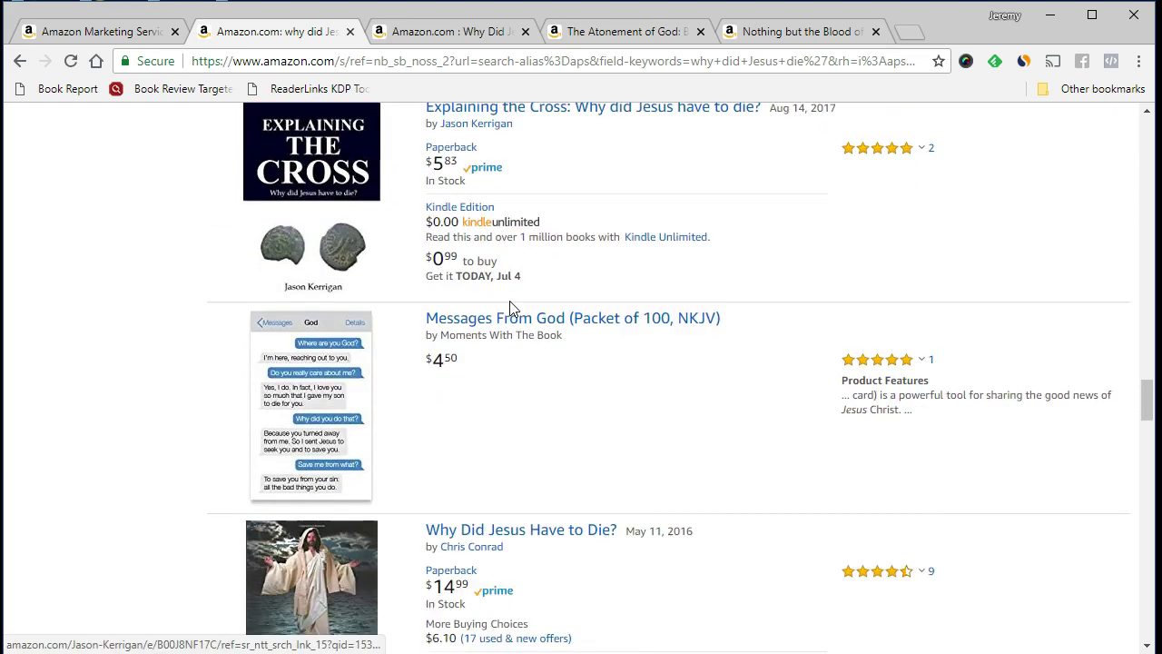
scroll(509, 308, down, 6)
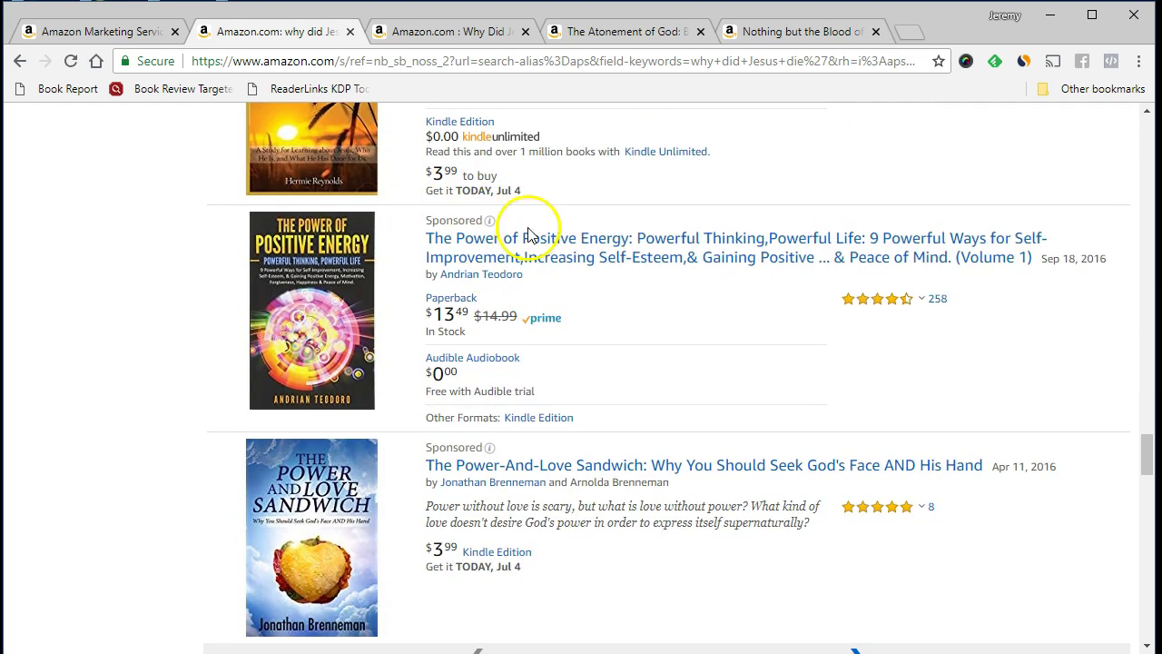
scroll(500, 428, down, 4)
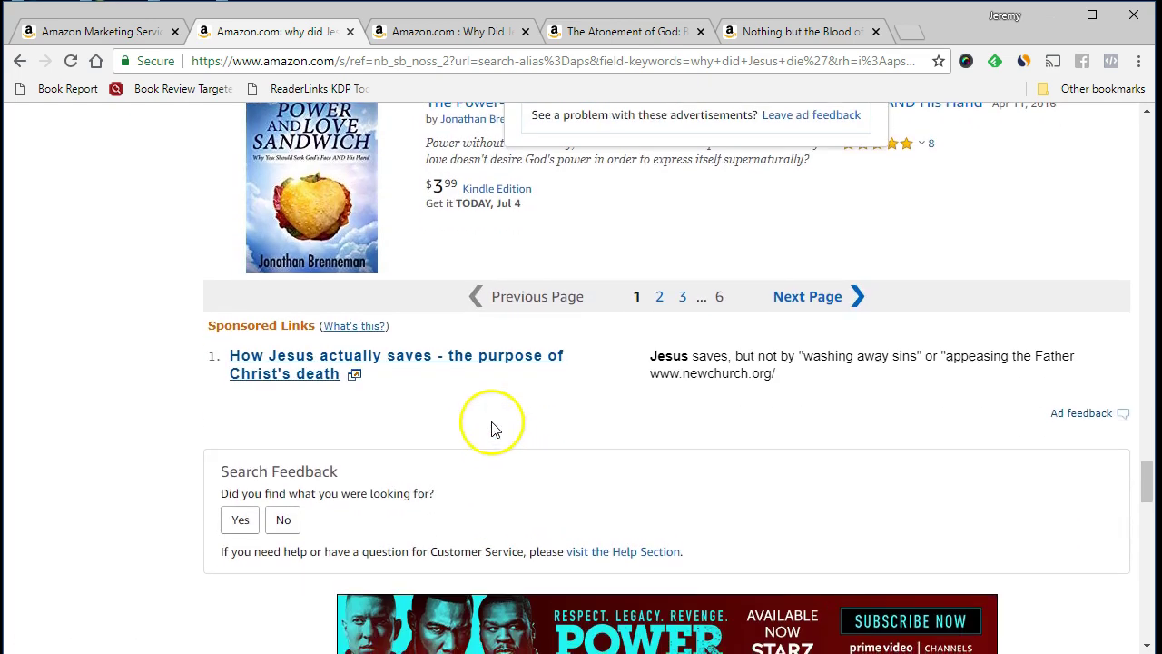
Step: Review the sponsored listings and headline ad again, then close the "why did Jesus die'" search results page
scroll(124, 323, up, 7)
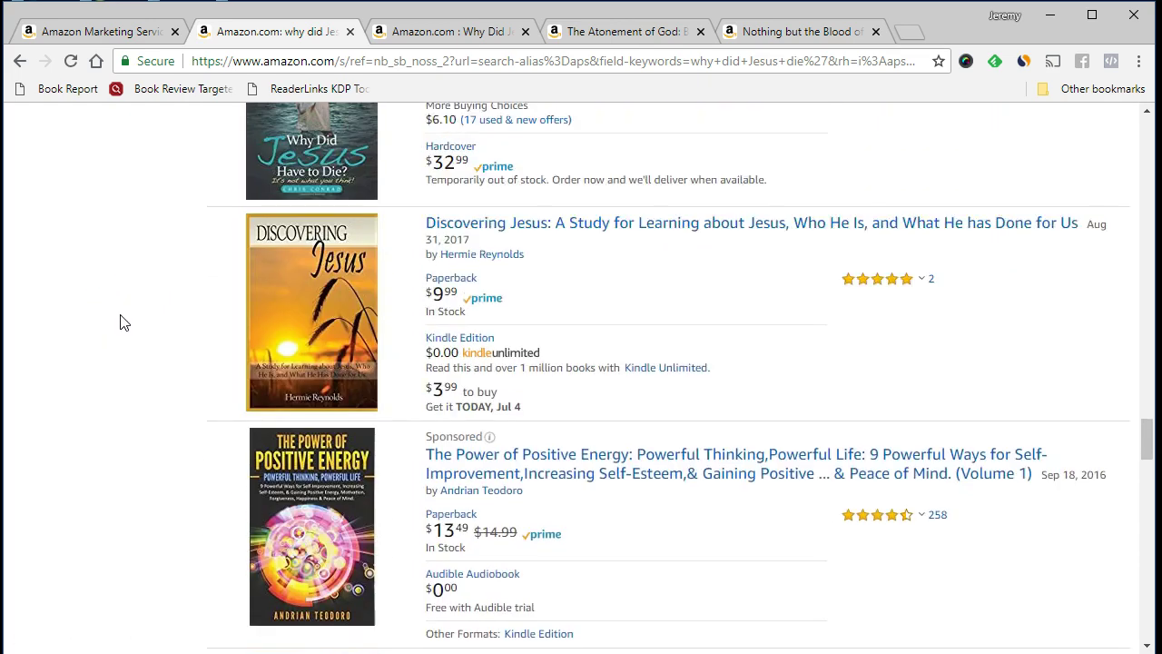
scroll(124, 322, up, 15)
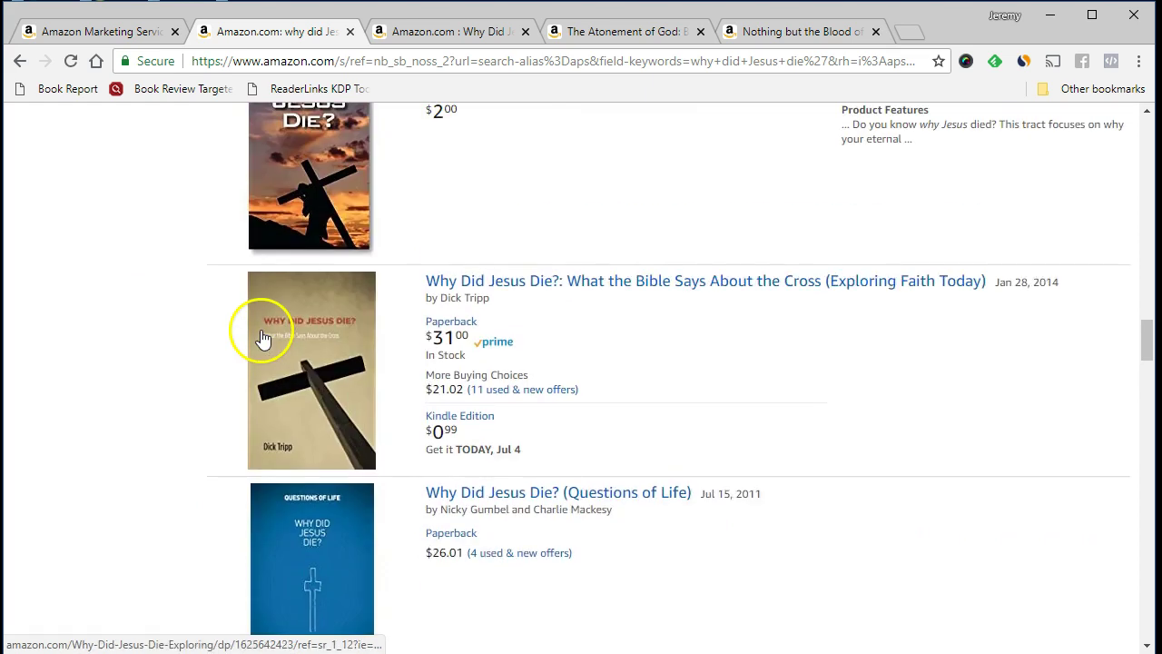
scroll(234, 354, up, 2)
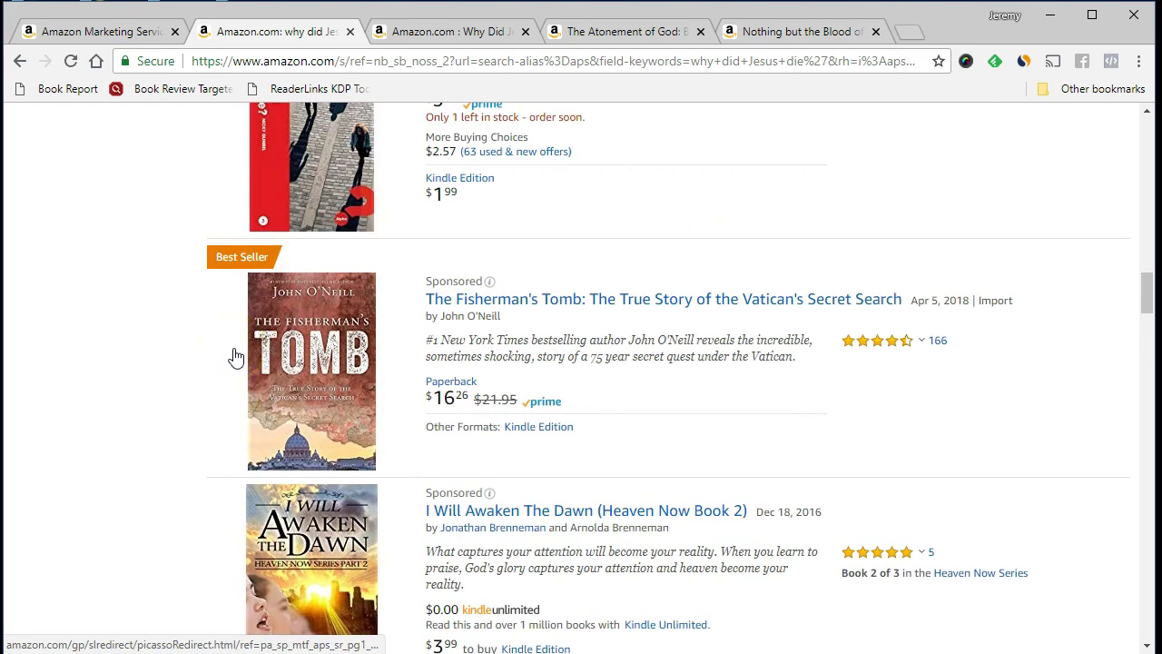
scroll(215, 390, up, 1)
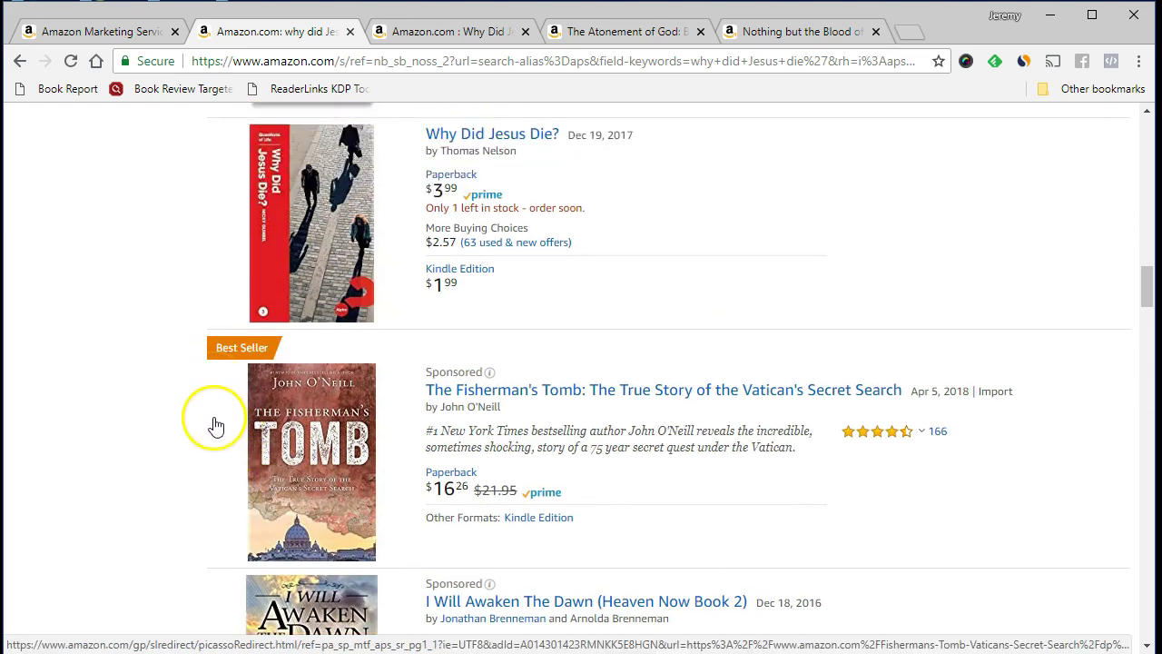
scroll(202, 396, up, 15)
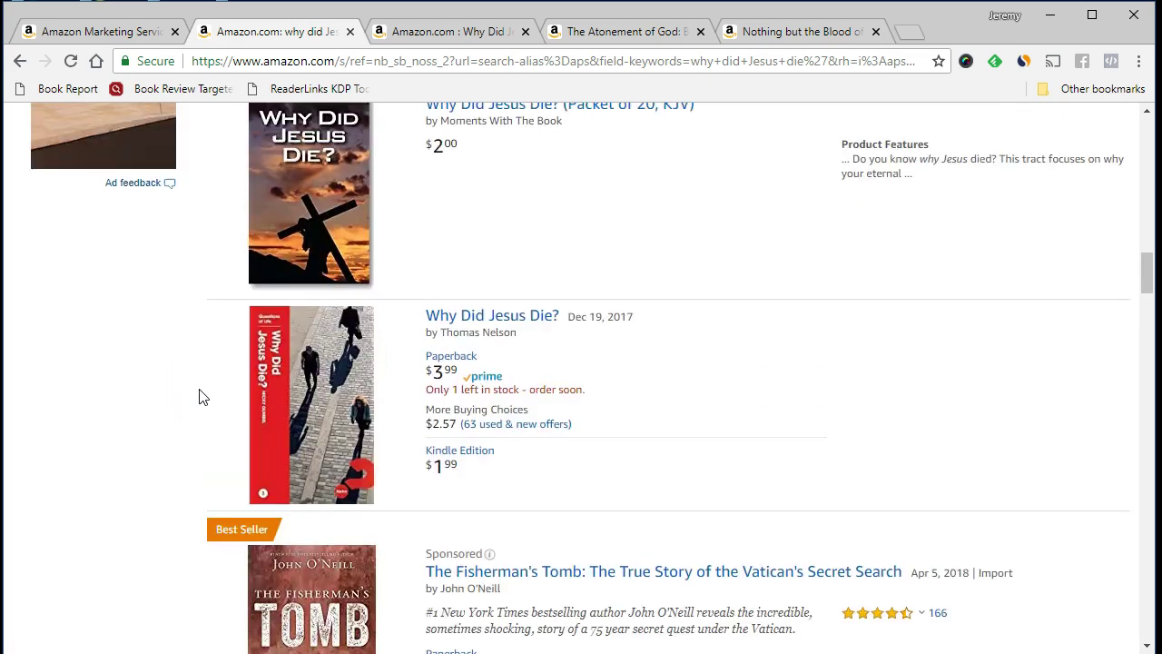
scroll(202, 397, up, 3)
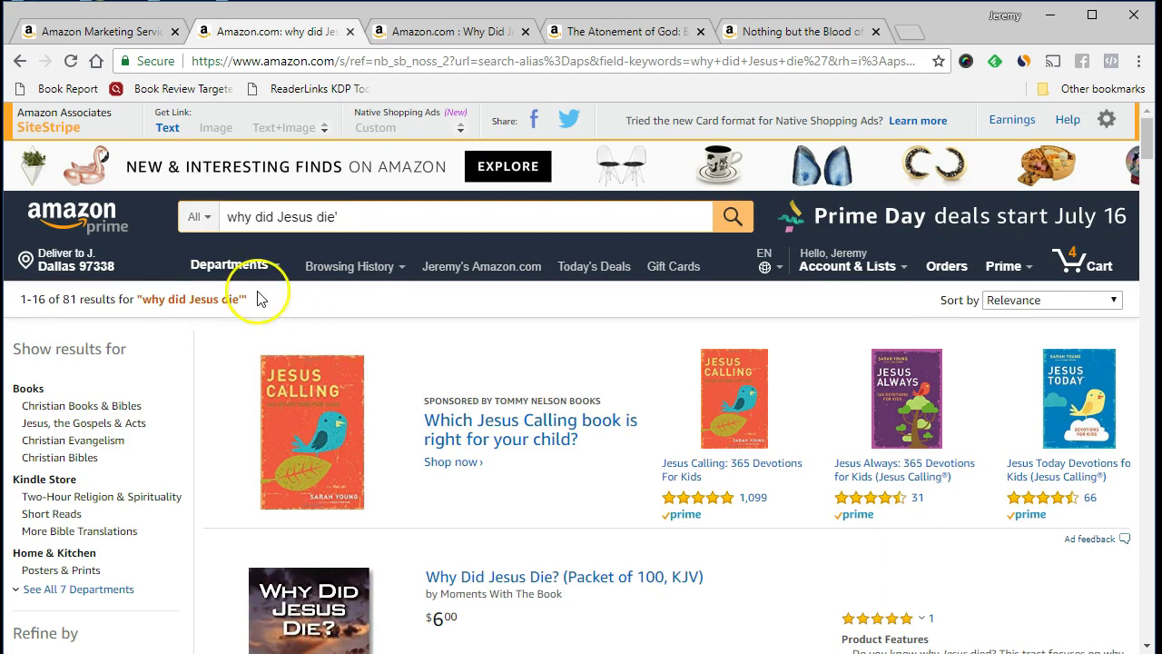
scroll(400, 436, down, 10)
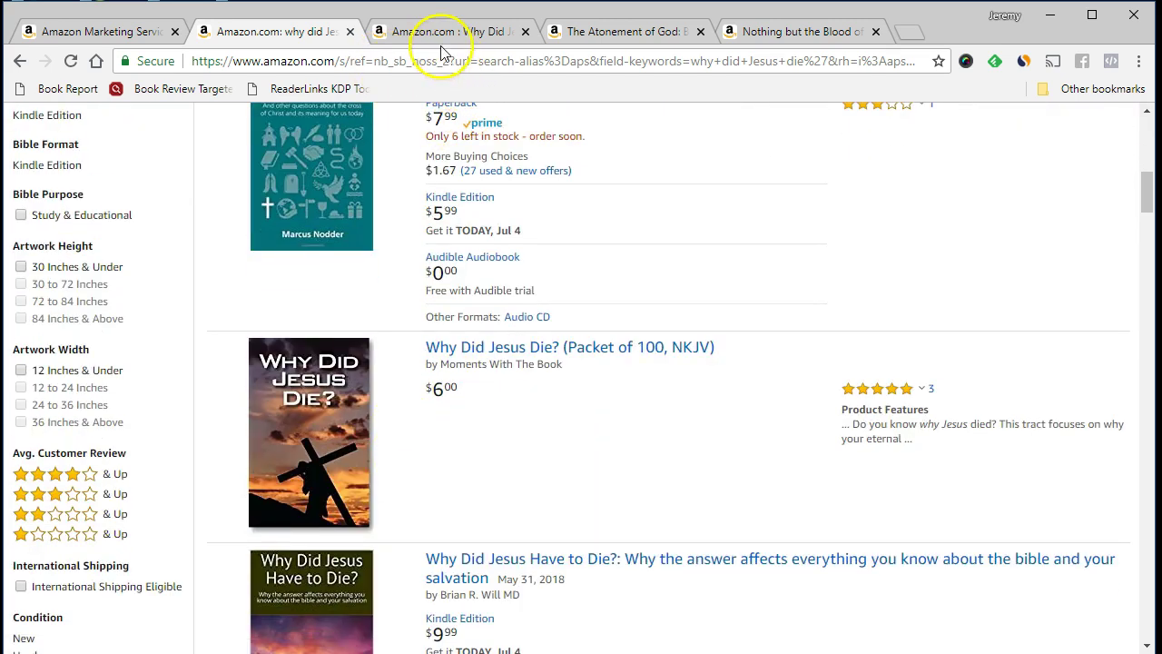
click(351, 32)
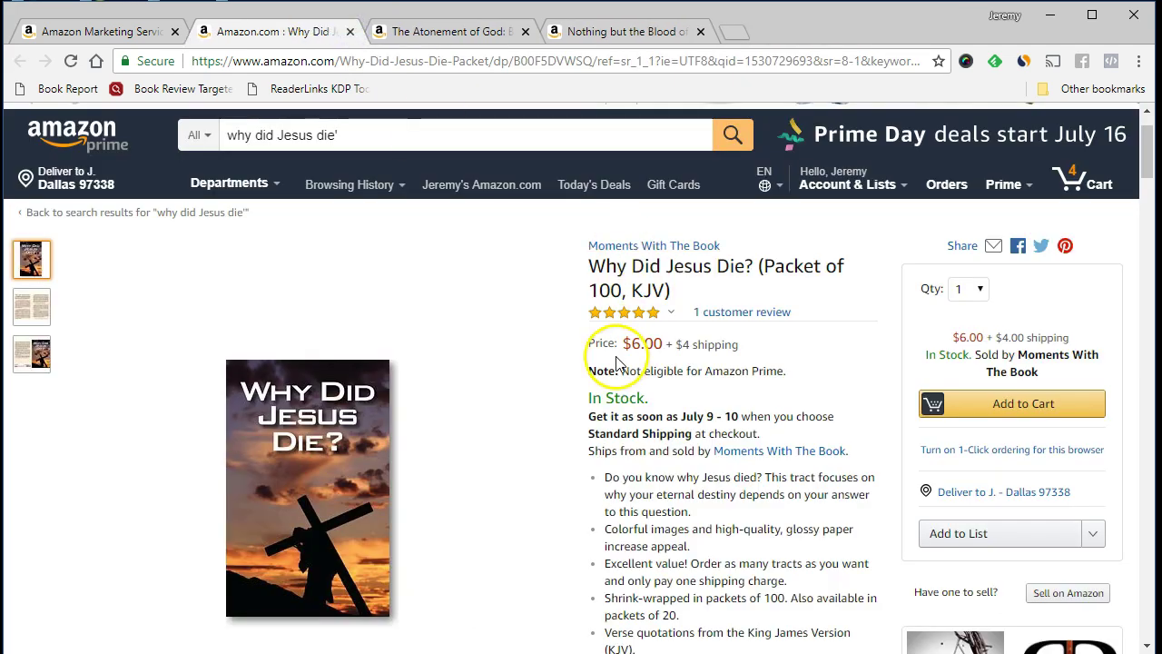
Step: Examine the "Nothing but the Blood of Jesus" ad on the "Why Did Jesus Die? (Packet of 100, KJV)" product page
scroll(518, 330, down, 2)
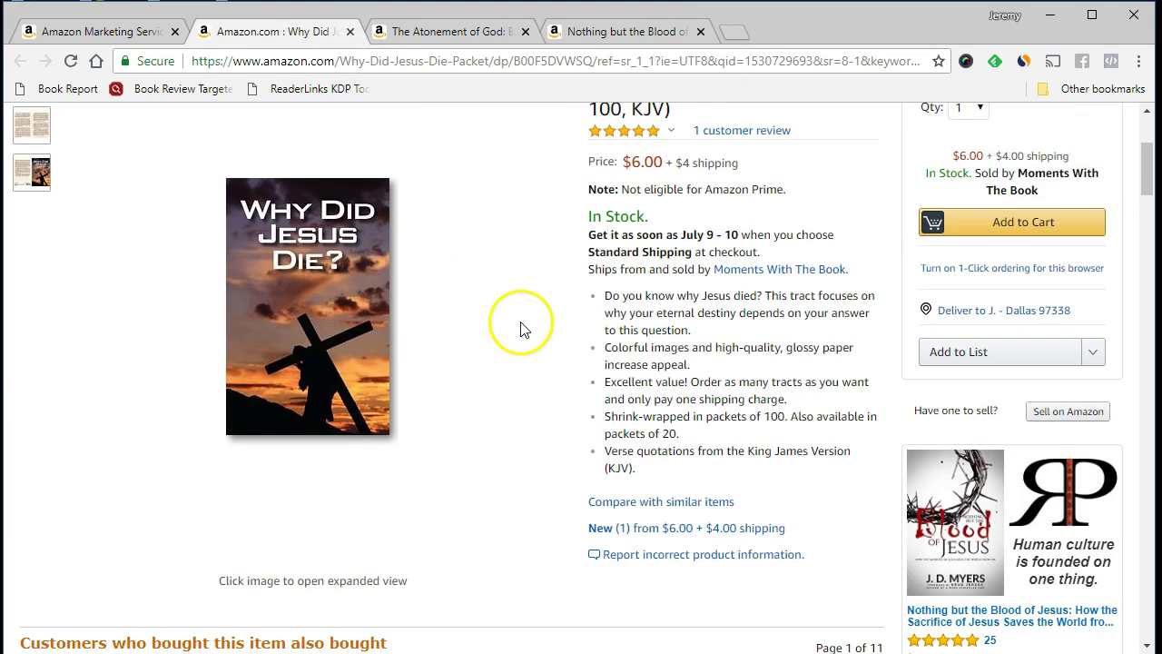
scroll(581, 345, down, 2)
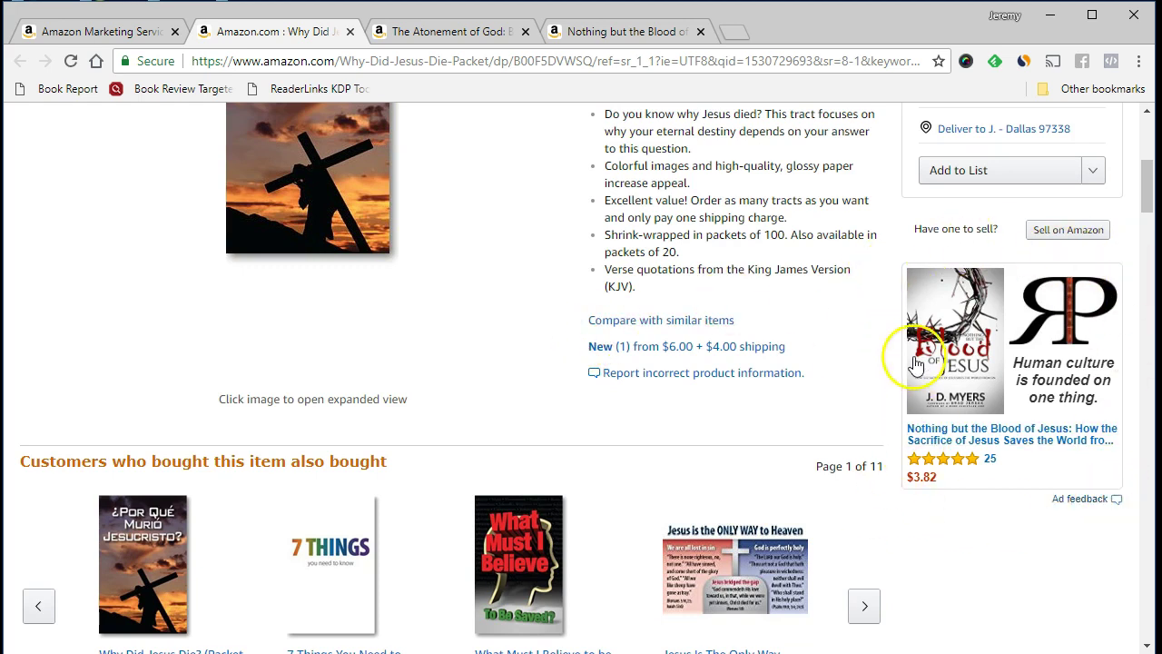
scroll(768, 305, up, 4)
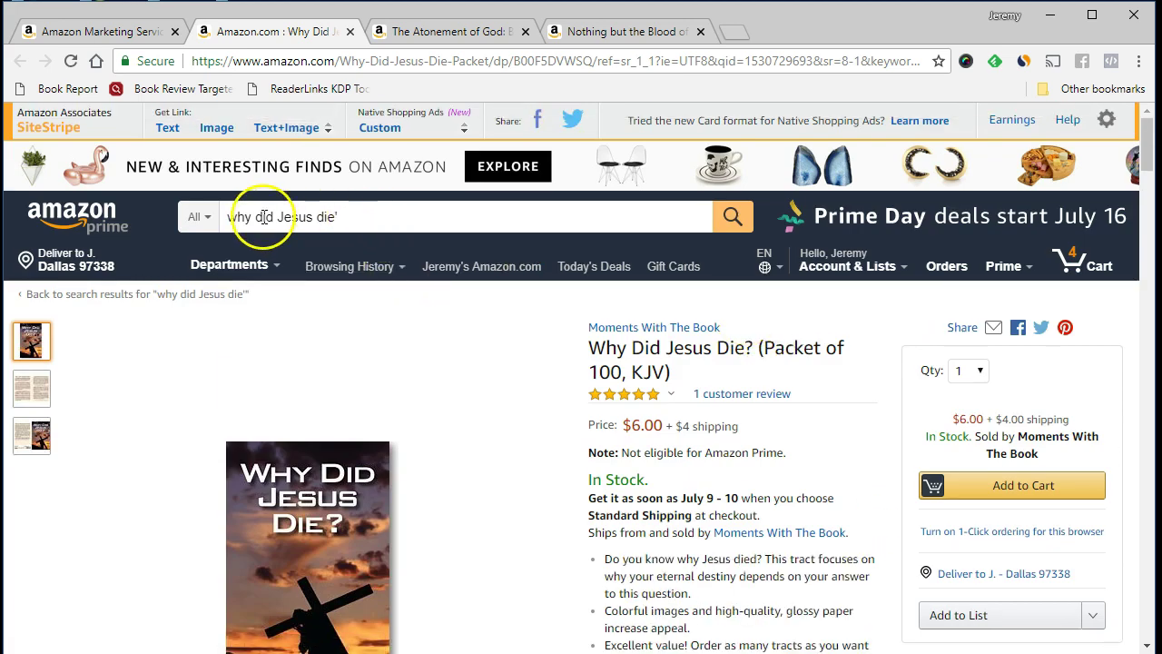
scroll(560, 324, down, 5)
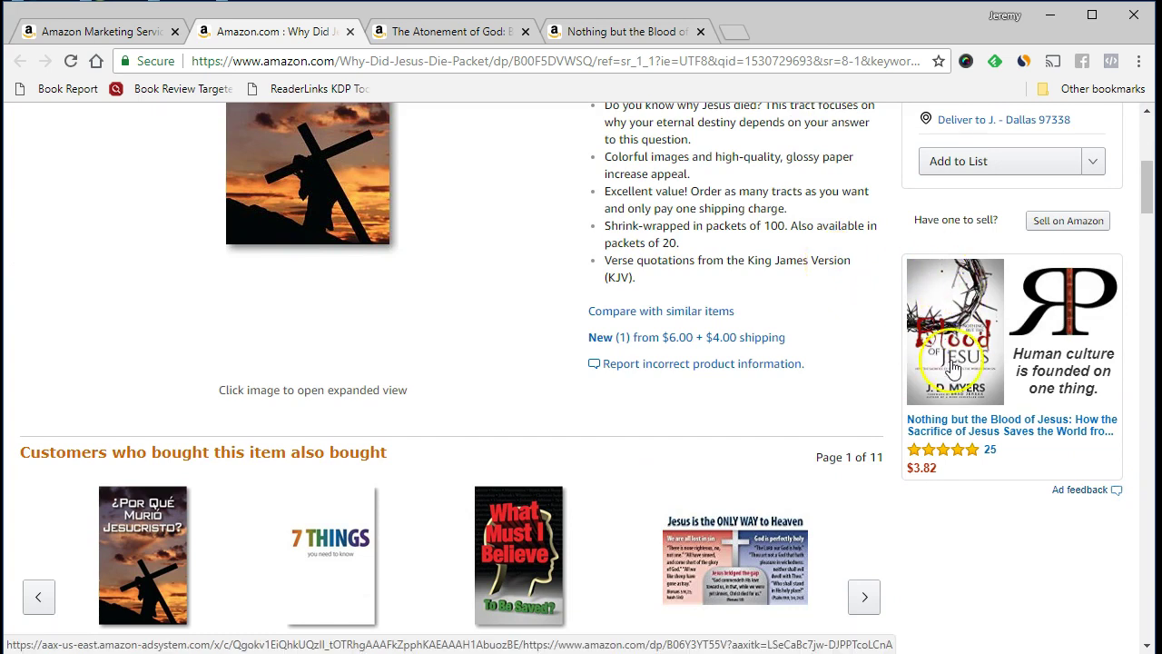
Step: Compare the Product Display Ads campaign illustration with the display ad below the purchase options on the tract's product page
click(108, 33)
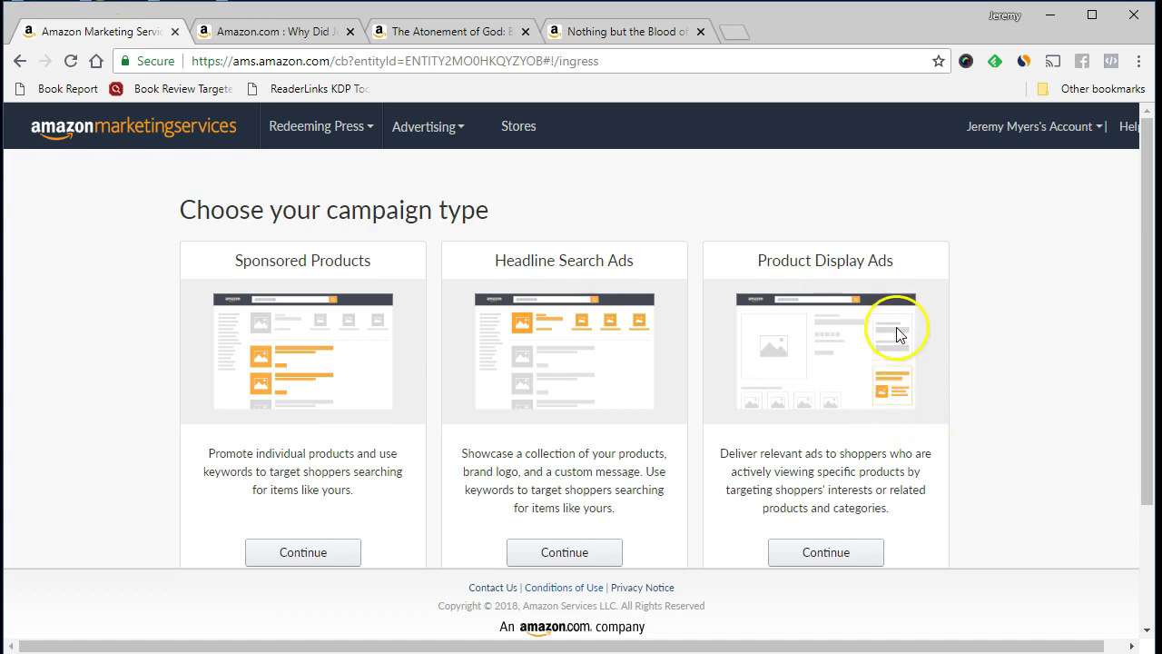
click(284, 34)
scroll(954, 327, up, 4)
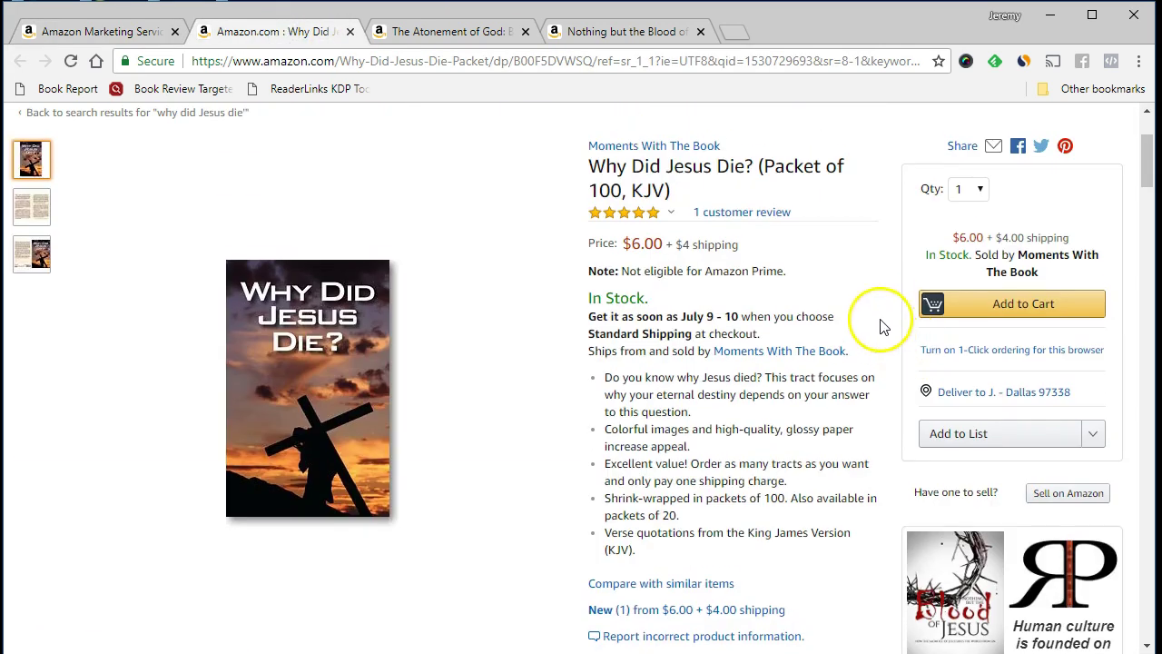
scroll(858, 313, down, 5)
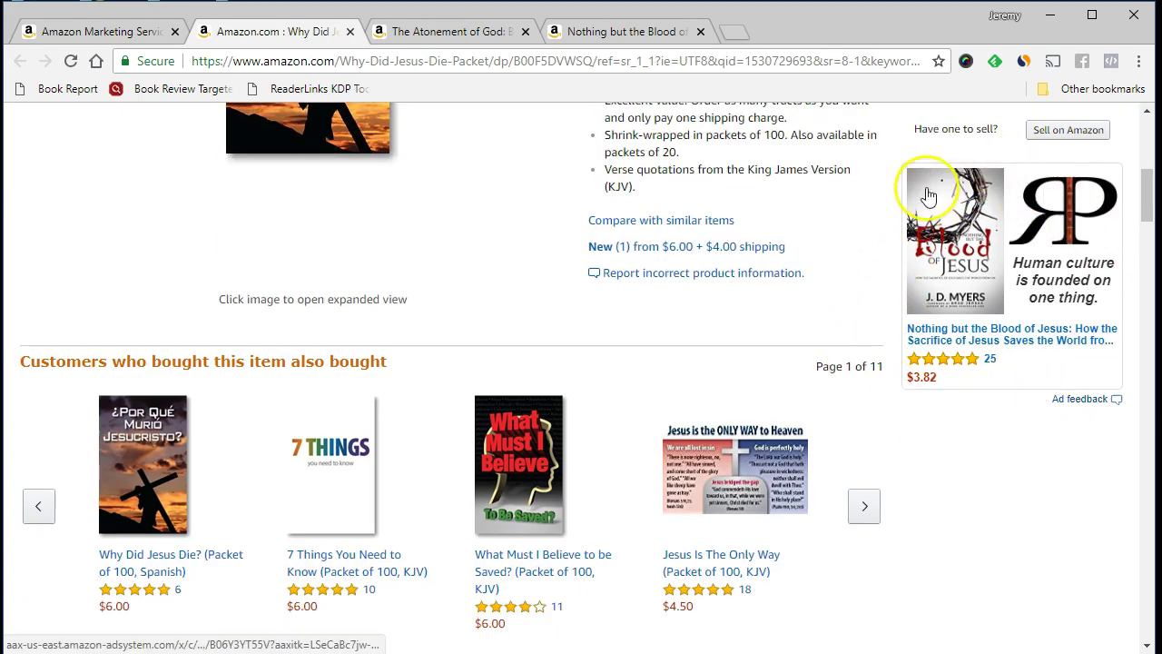
scroll(788, 252, up, 1)
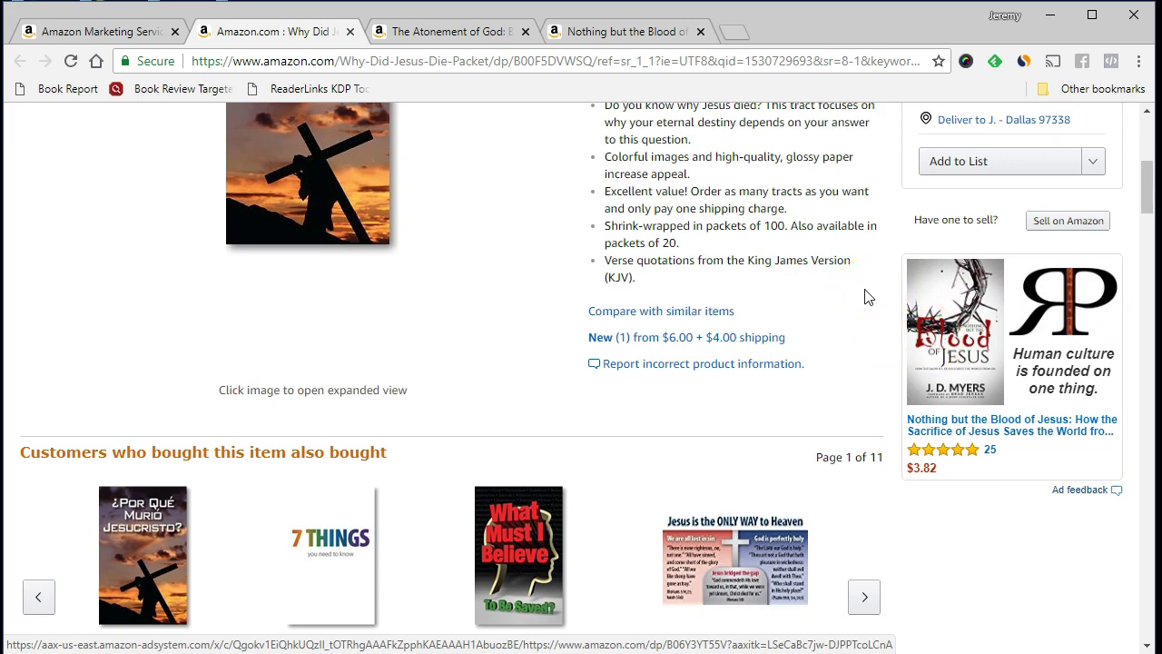
Step: Recheck the product page's display ad against the campaign type choices and review the Product Display Ads description
click(114, 32)
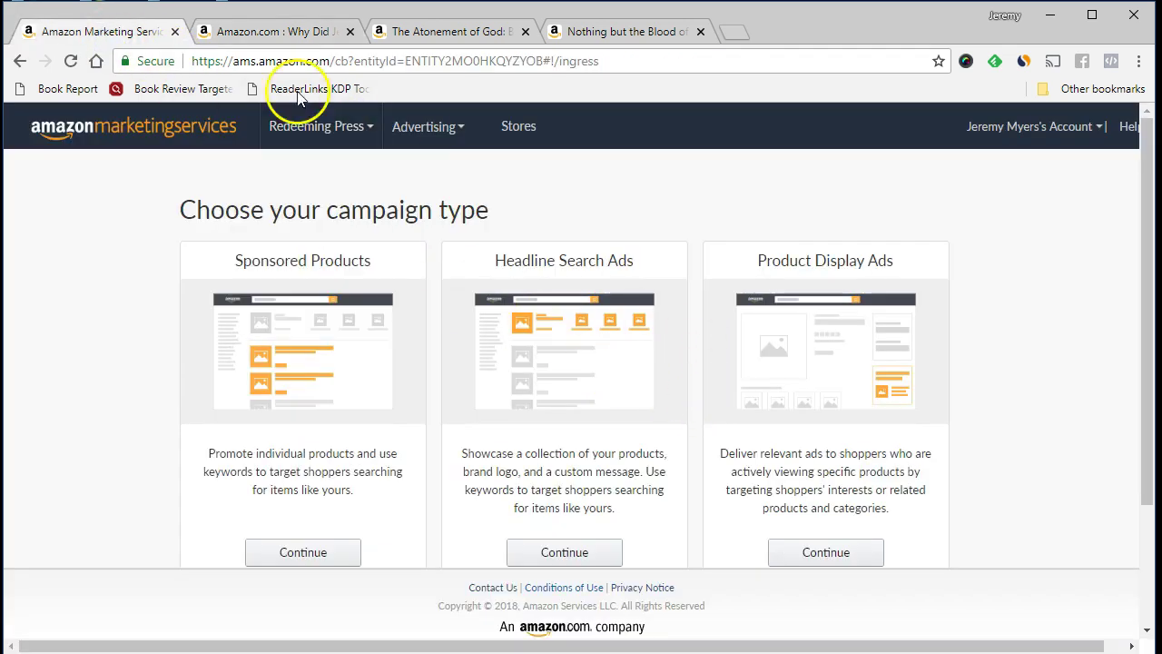
click(263, 33)
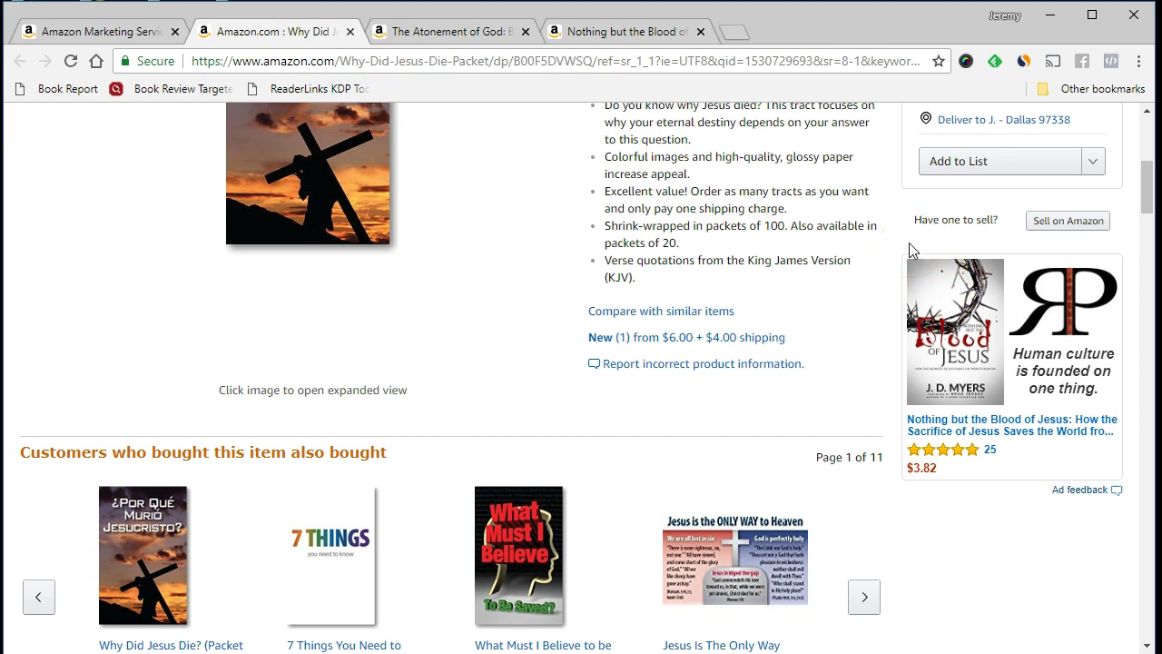
click(862, 235)
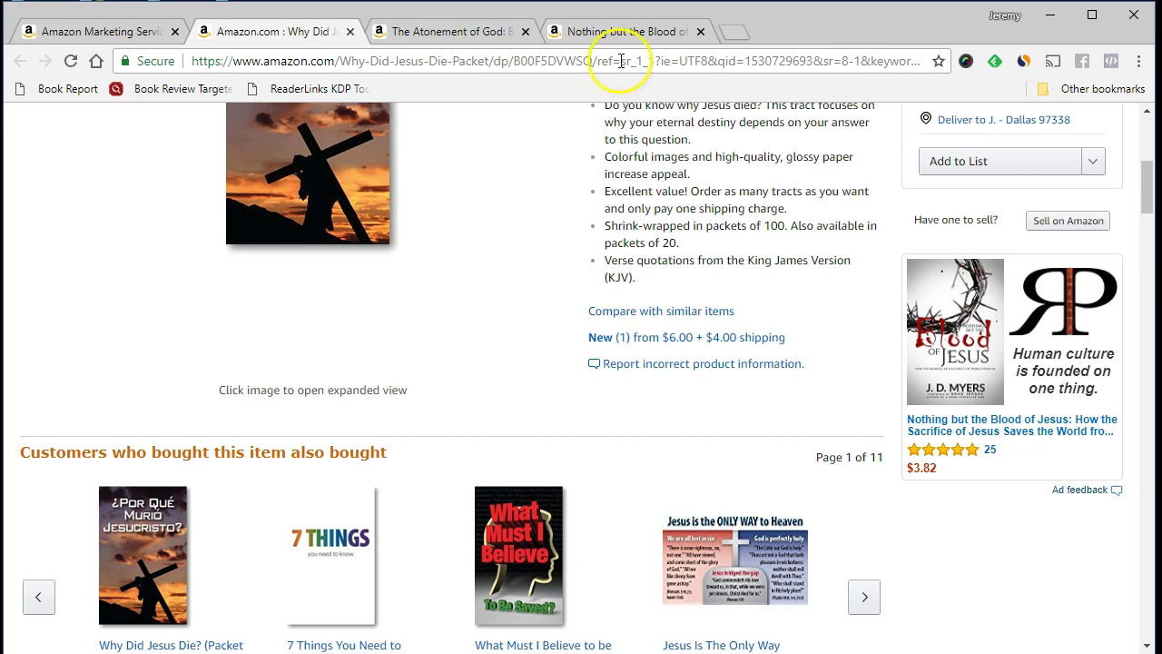
click(118, 41)
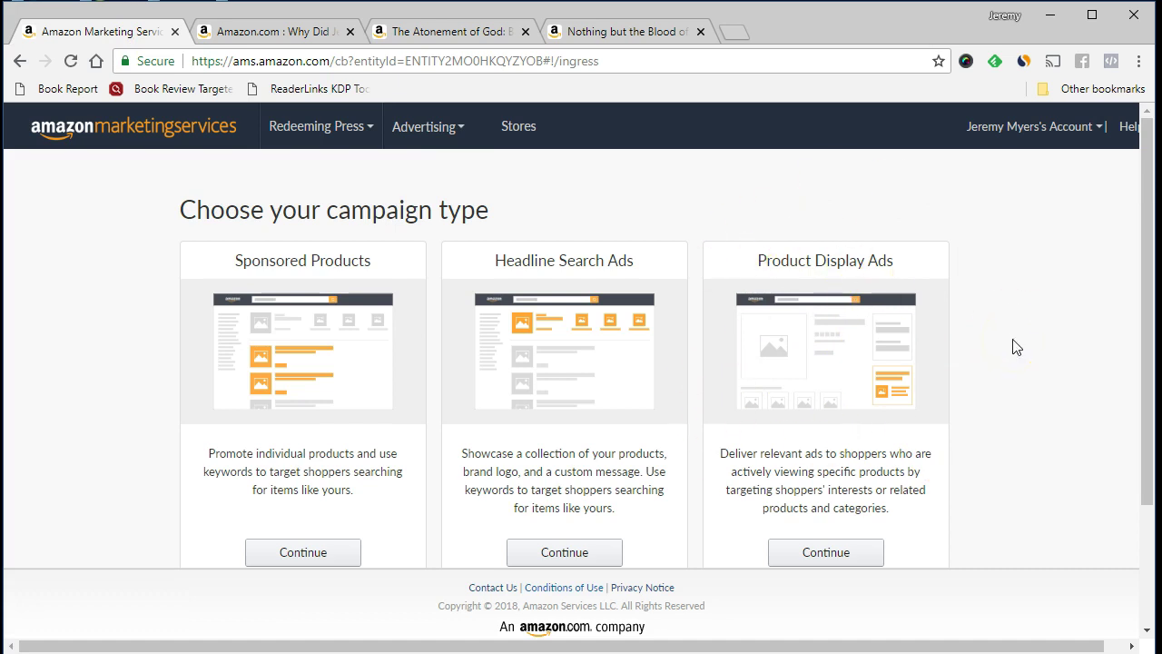
scroll(1016, 348, down, 1)
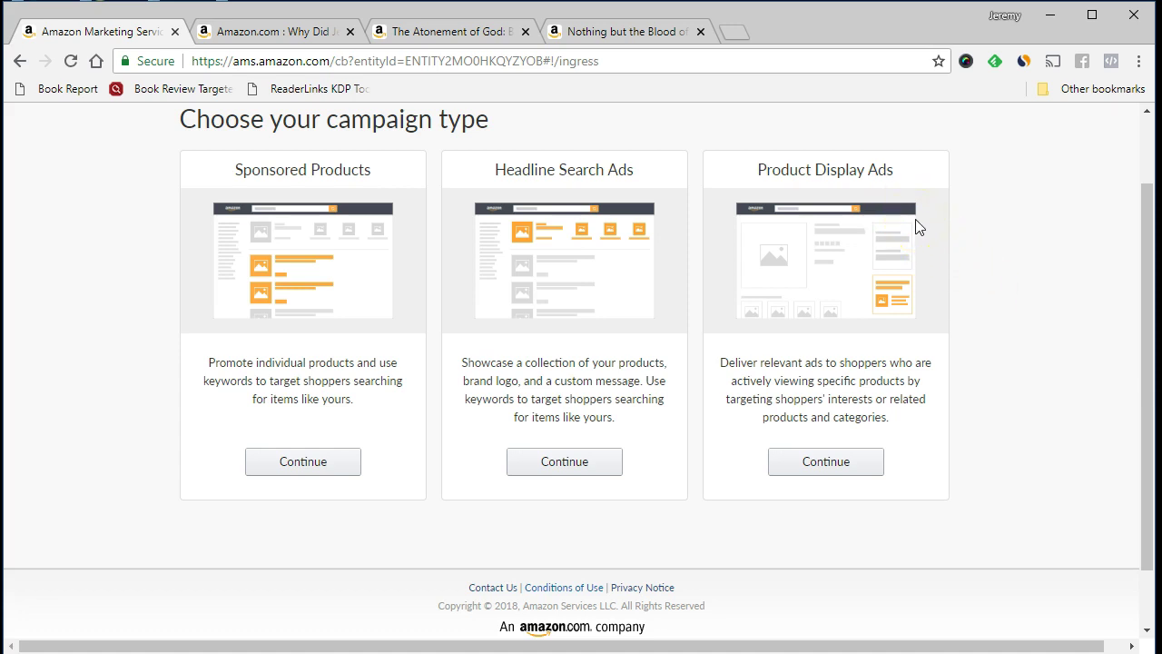
Step: Review the display ad and surrounding product sections on the "Why Did Jesus Die?" tract page, and return to the campaign type choices
click(277, 33)
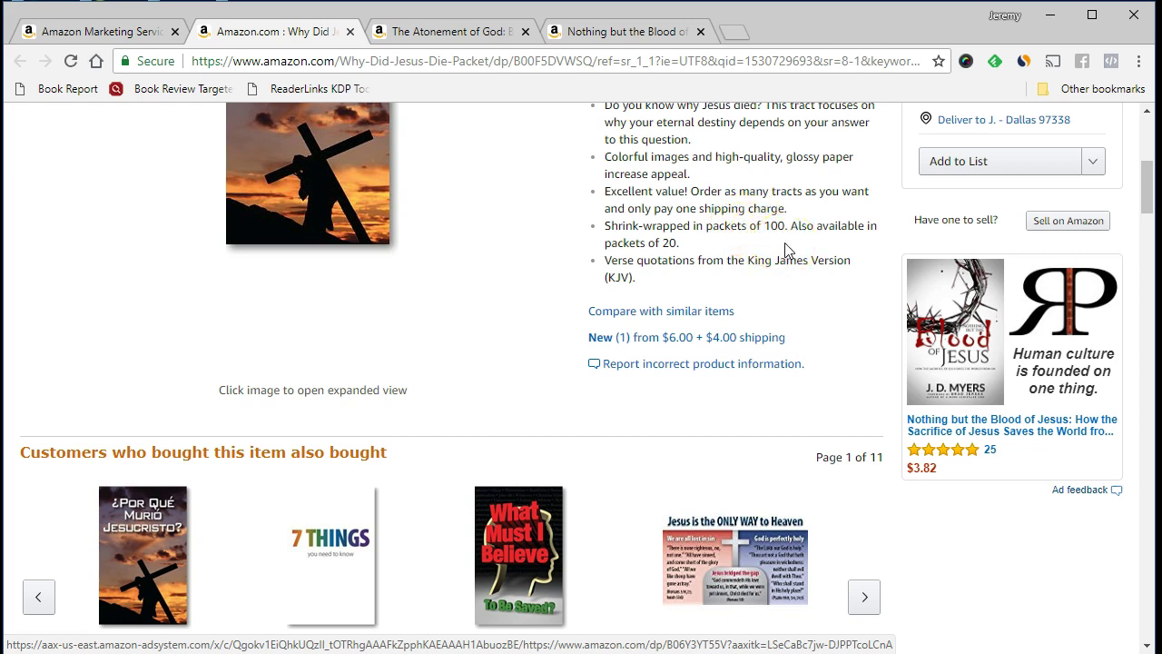
scroll(854, 268, down, 4)
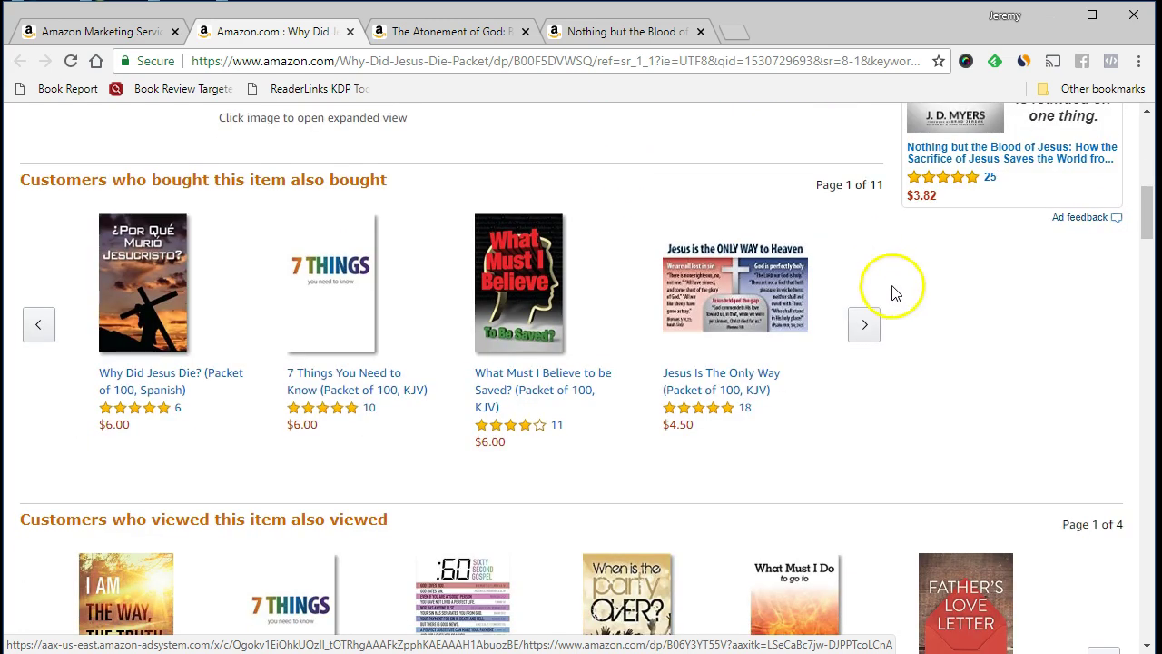
scroll(926, 318, down, 2)
scroll(926, 309, up, 6)
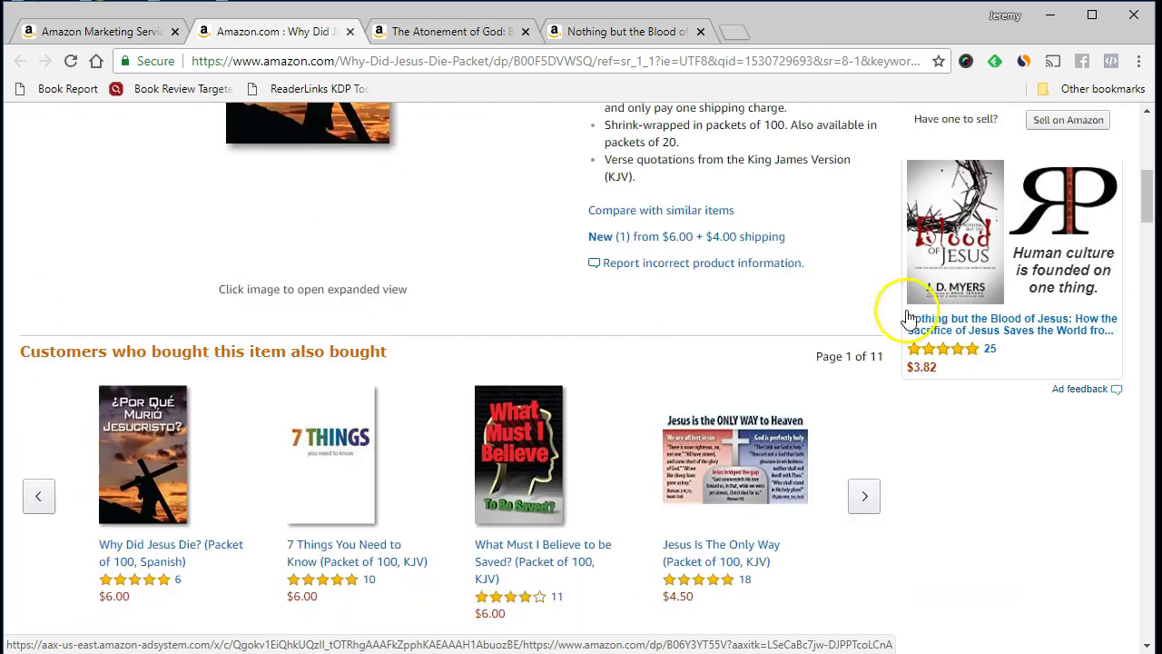
scroll(753, 363, up, 3)
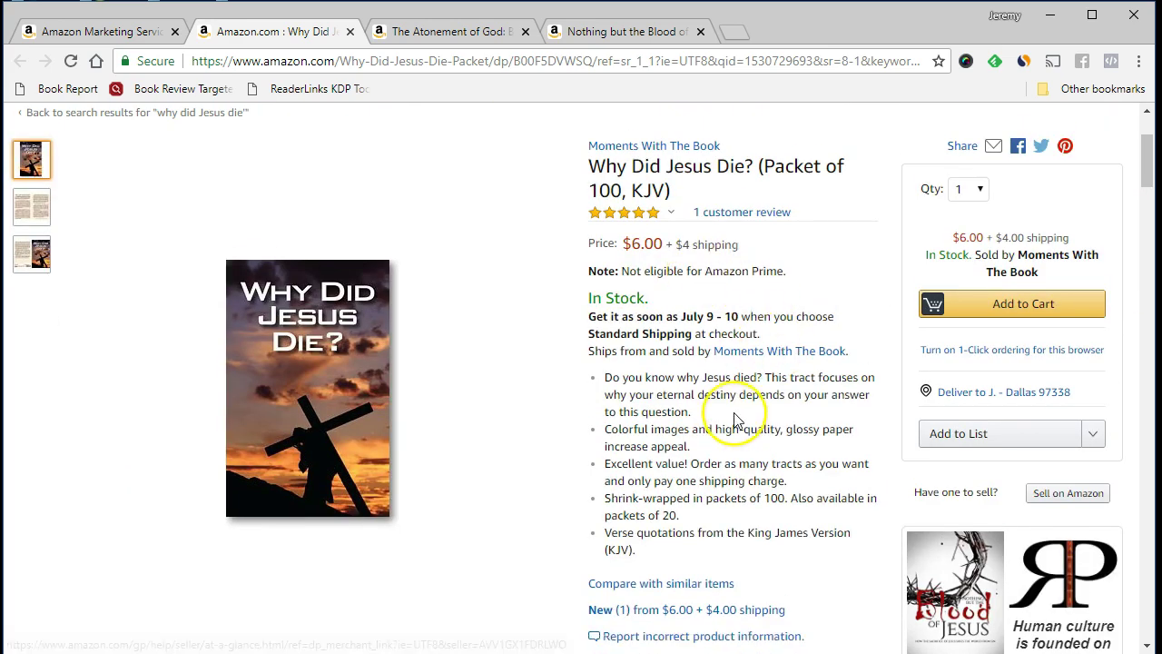
scroll(736, 418, down, 1)
scroll(735, 420, down, 15)
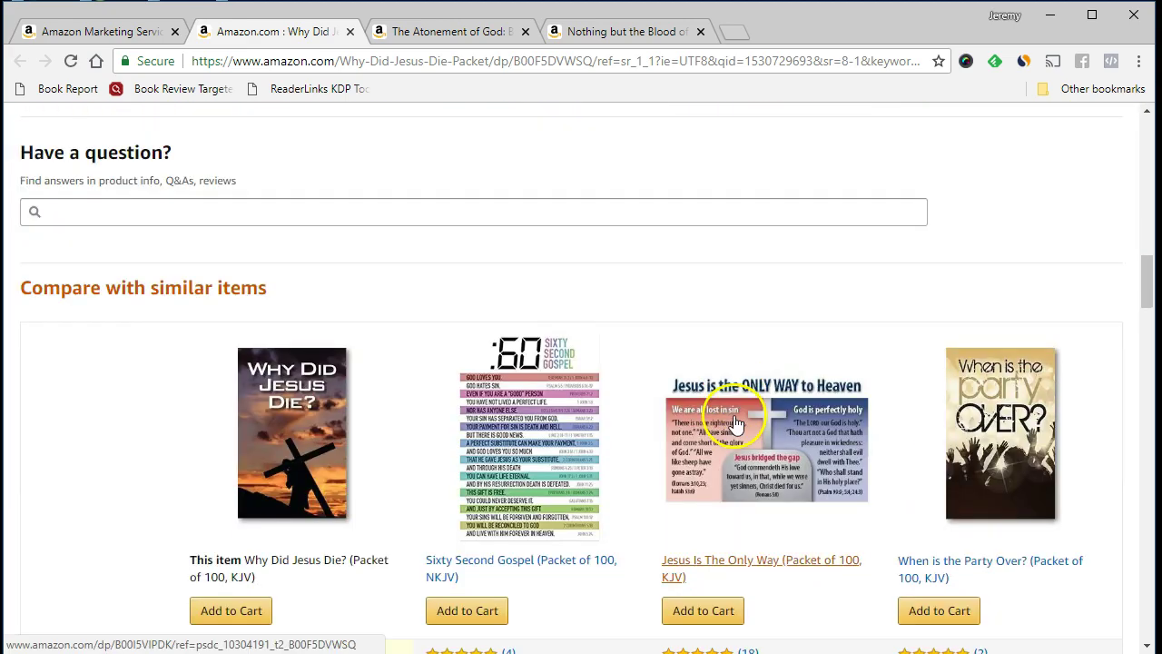
scroll(735, 419, up, 15)
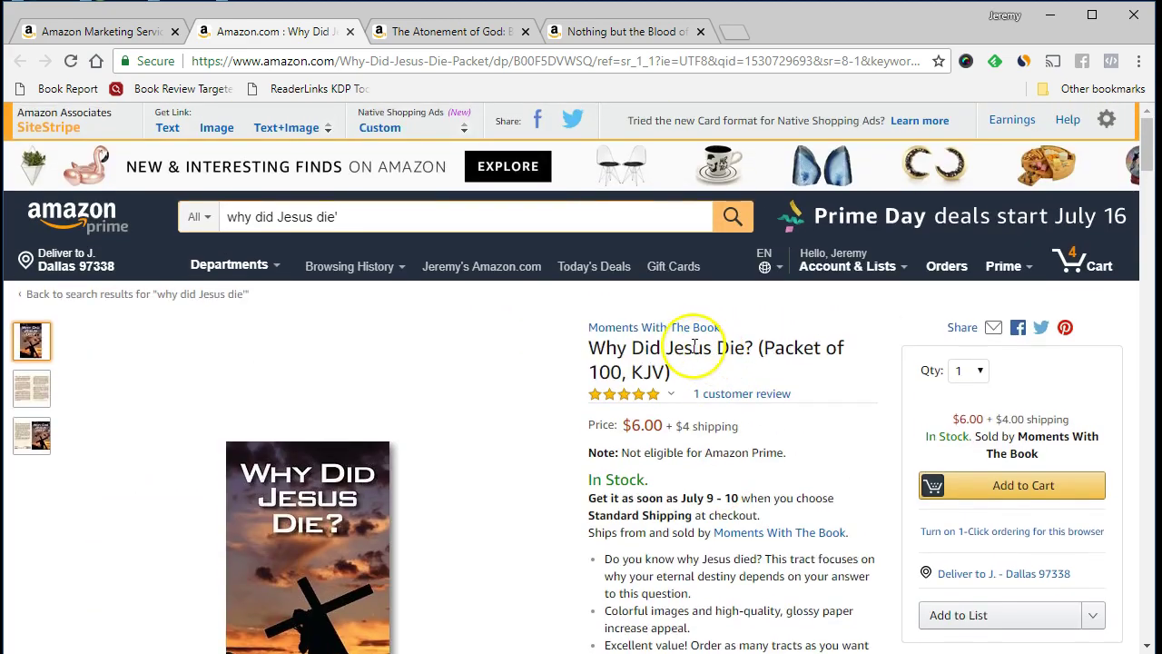
click(95, 34)
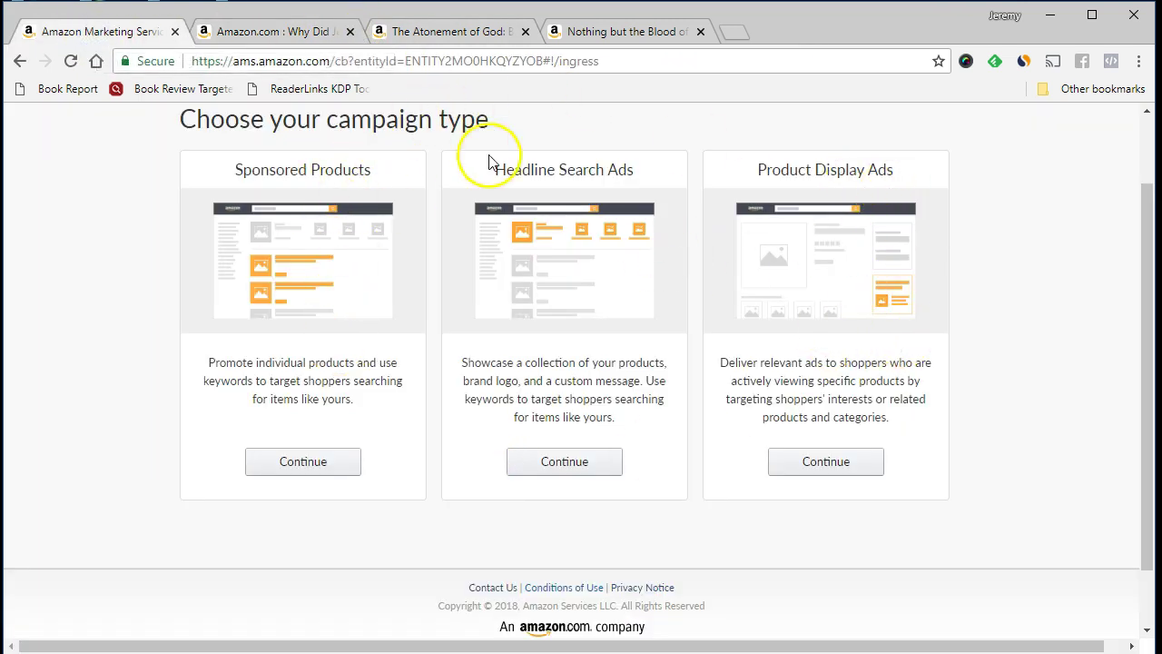
Step: Close the "Why Did Jesus Die?" tract page and return to the campaign type choices
click(347, 31)
click(276, 33)
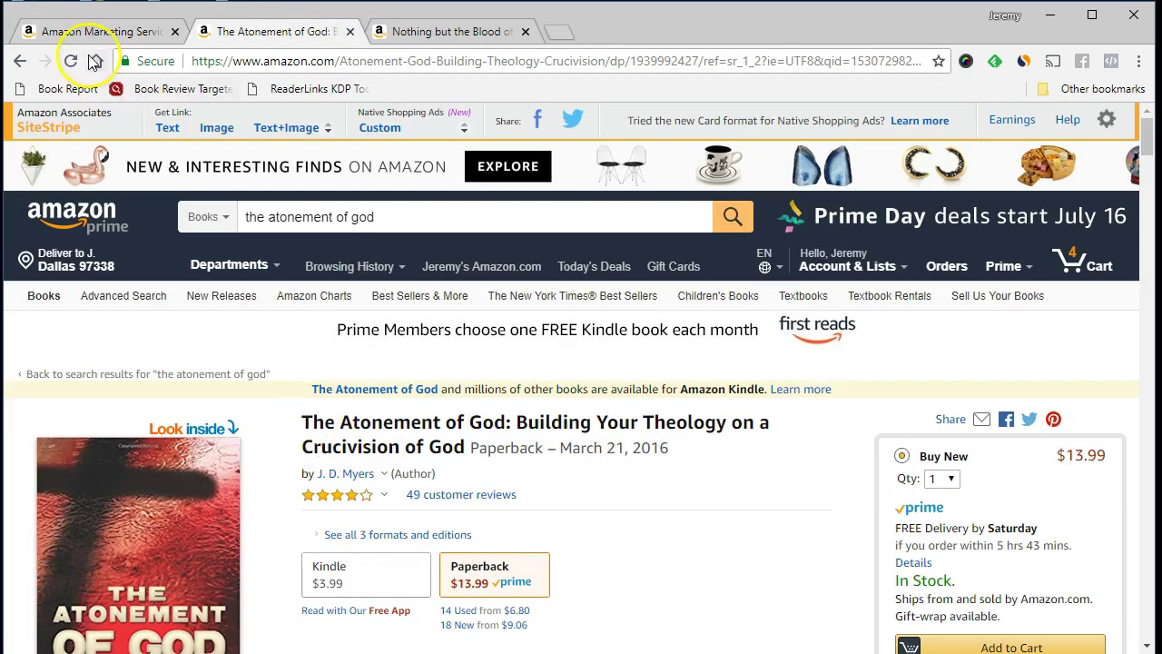
click(78, 28)
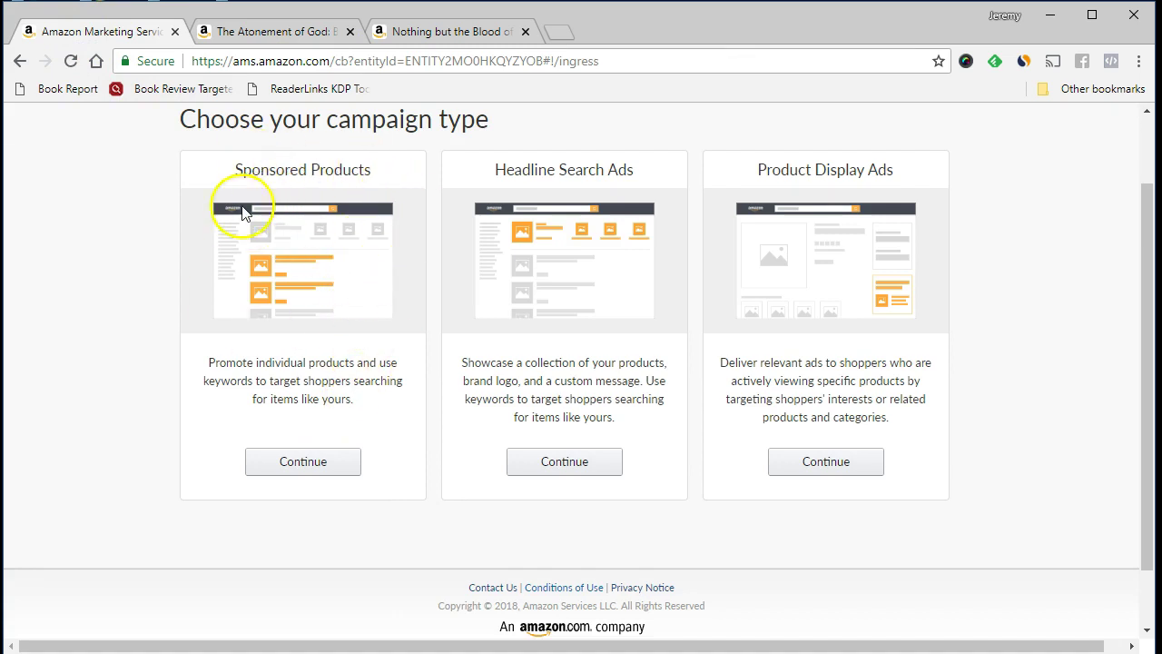
Step: Look for the sponsored products section on the product page for "The Atonement of God"
click(273, 31)
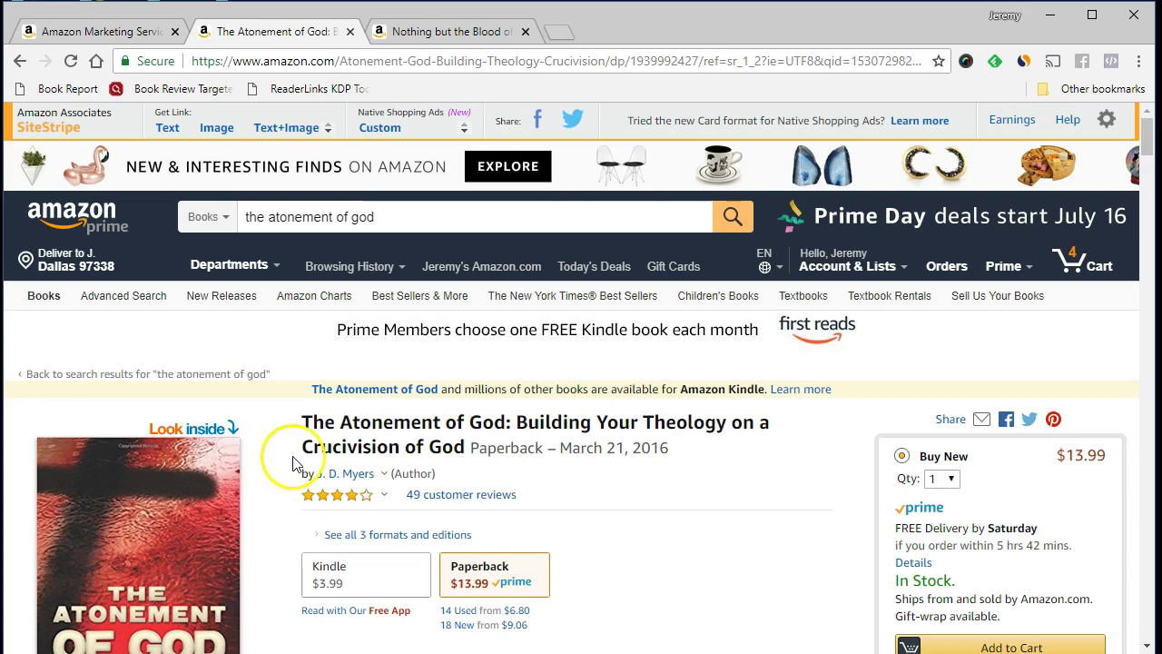
scroll(786, 499, down, 1)
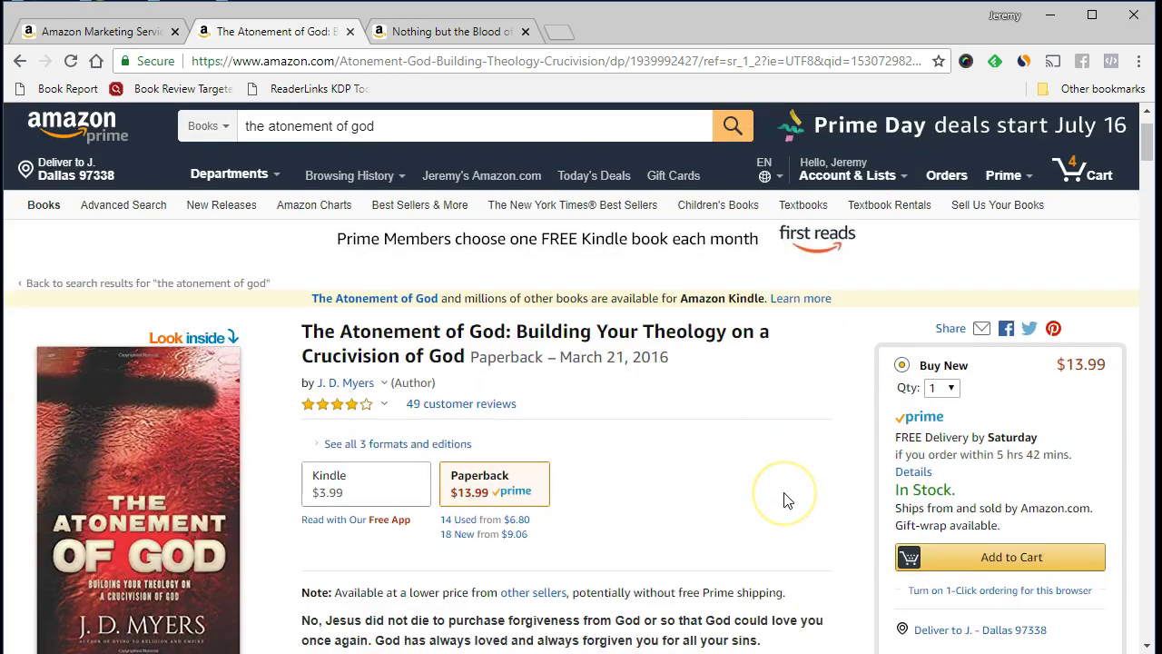
scroll(786, 500, down, 4)
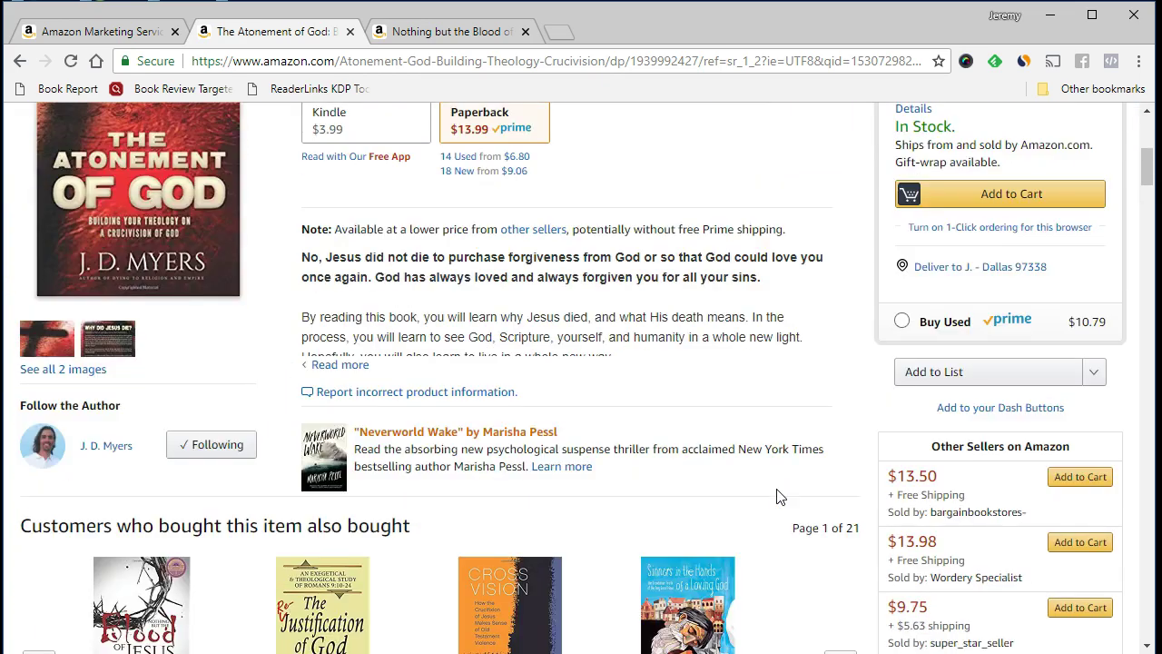
scroll(777, 496, down, 10)
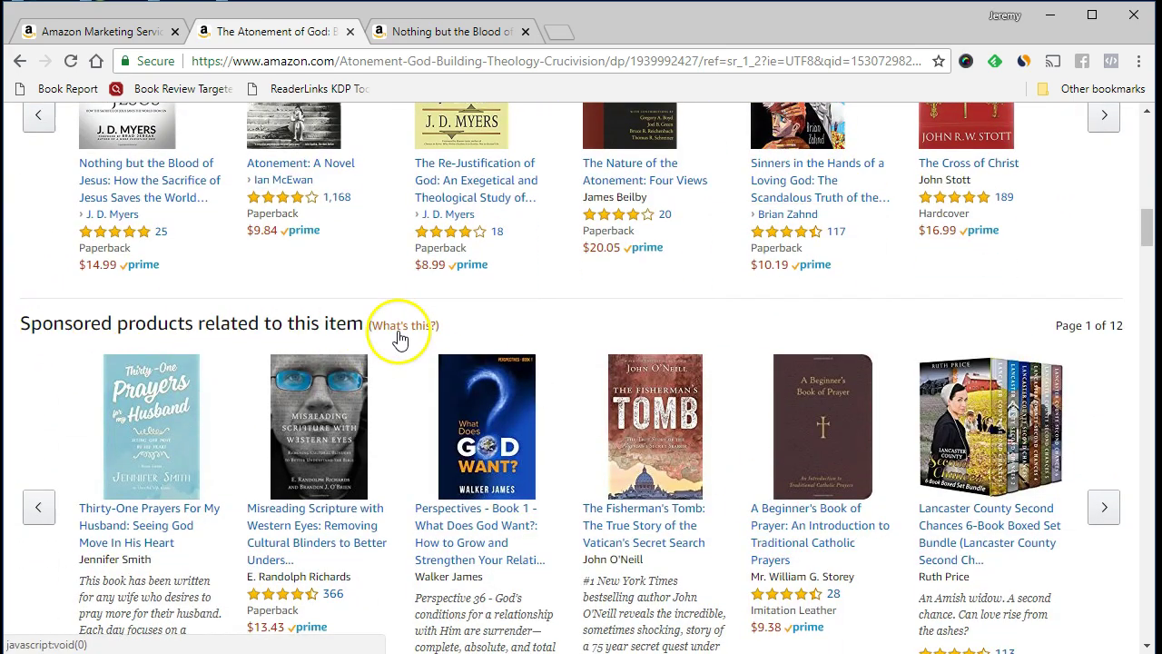
scroll(566, 360, up, 14)
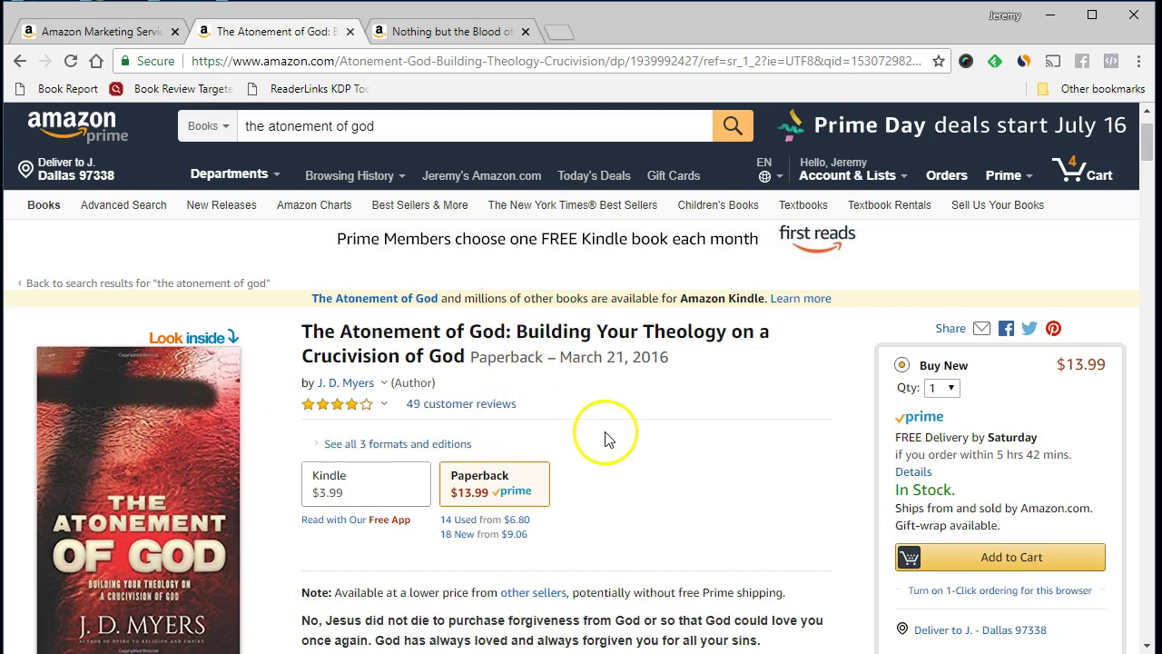
Step: Examine the also-bought, also-viewed and sponsored product rows for "The Atonement of God", and compare them with the Sponsored Products campaign type
scroll(609, 445, down, 5)
scroll(766, 415, down, 3)
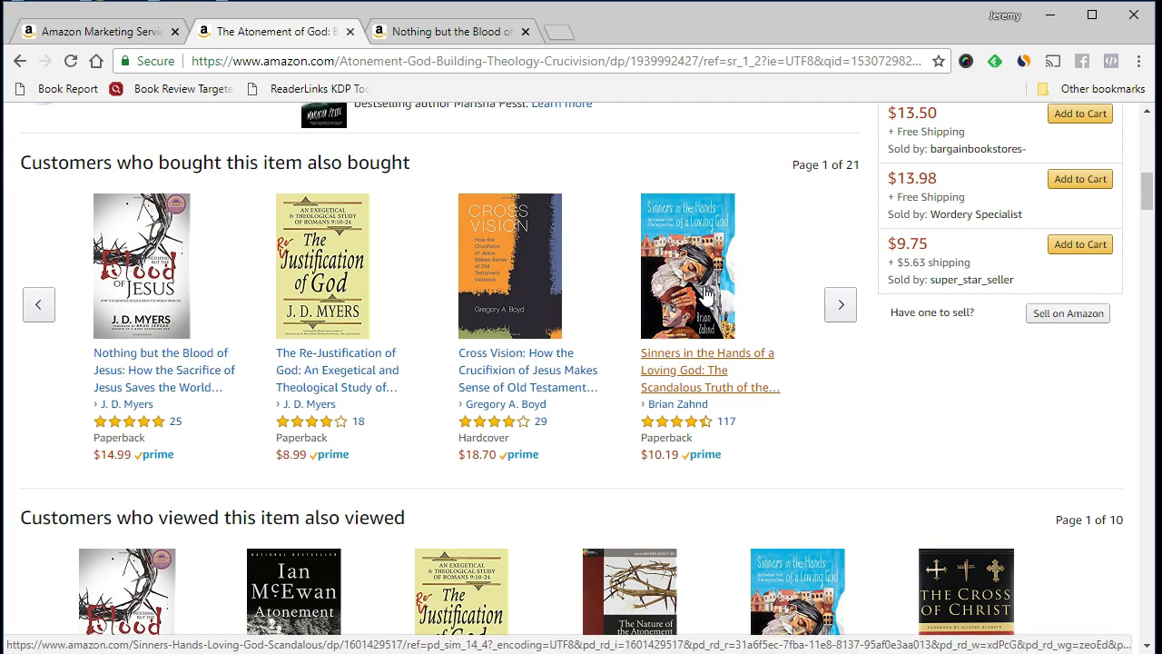
scroll(704, 294, down, 2)
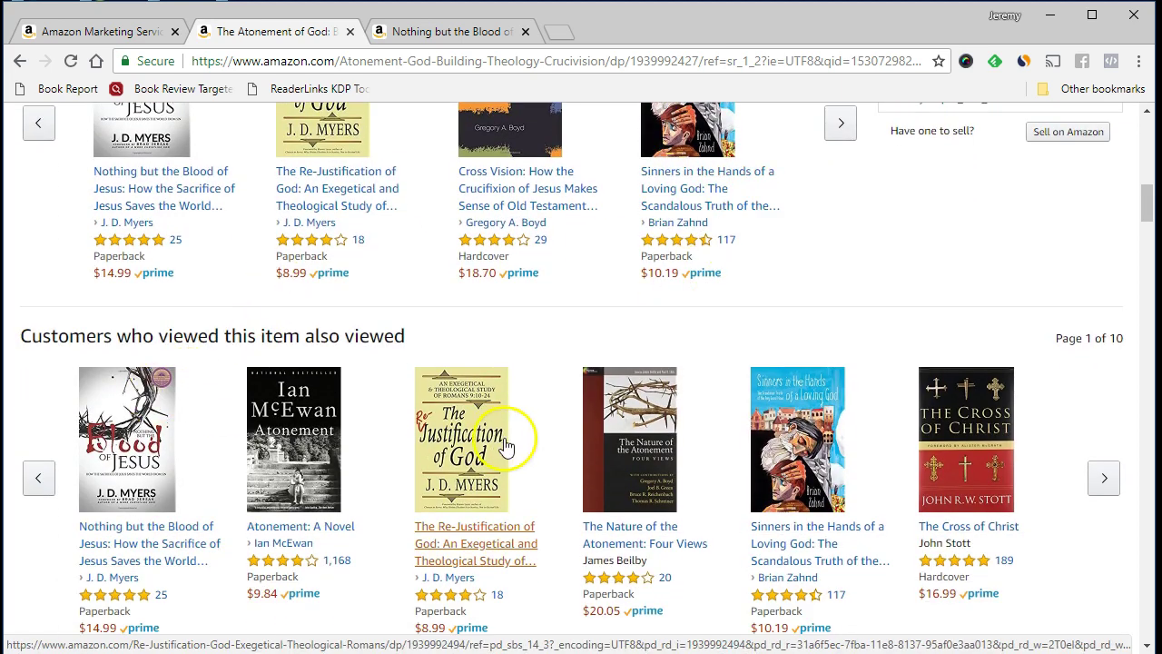
scroll(272, 428, down, 5)
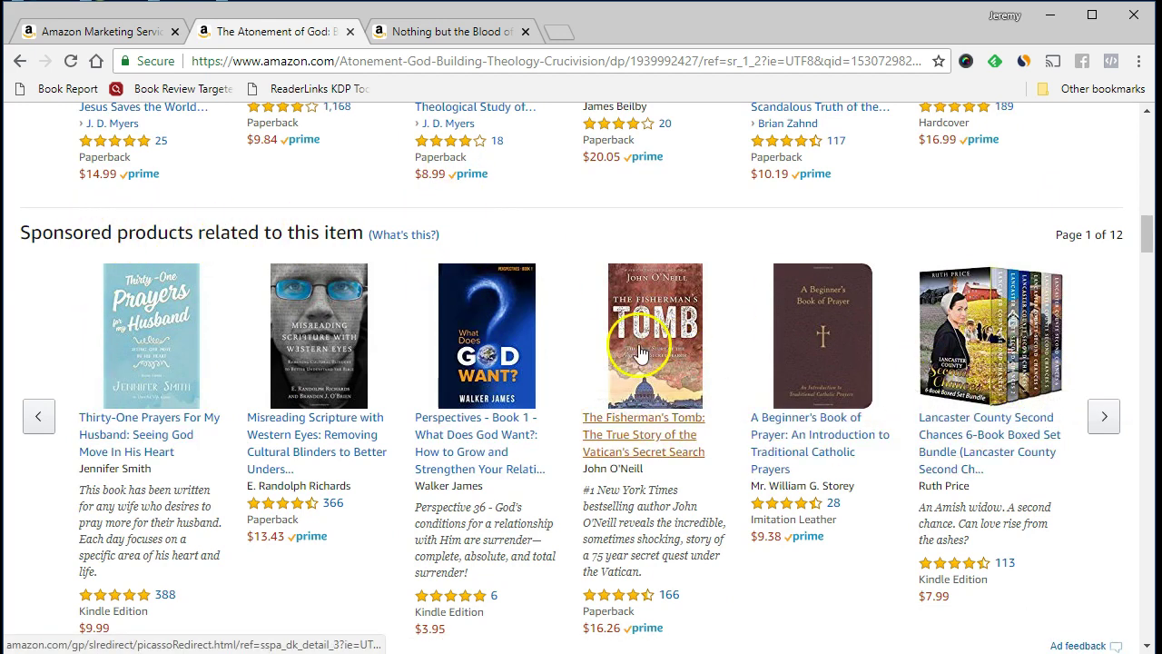
scroll(164, 450, down, 1)
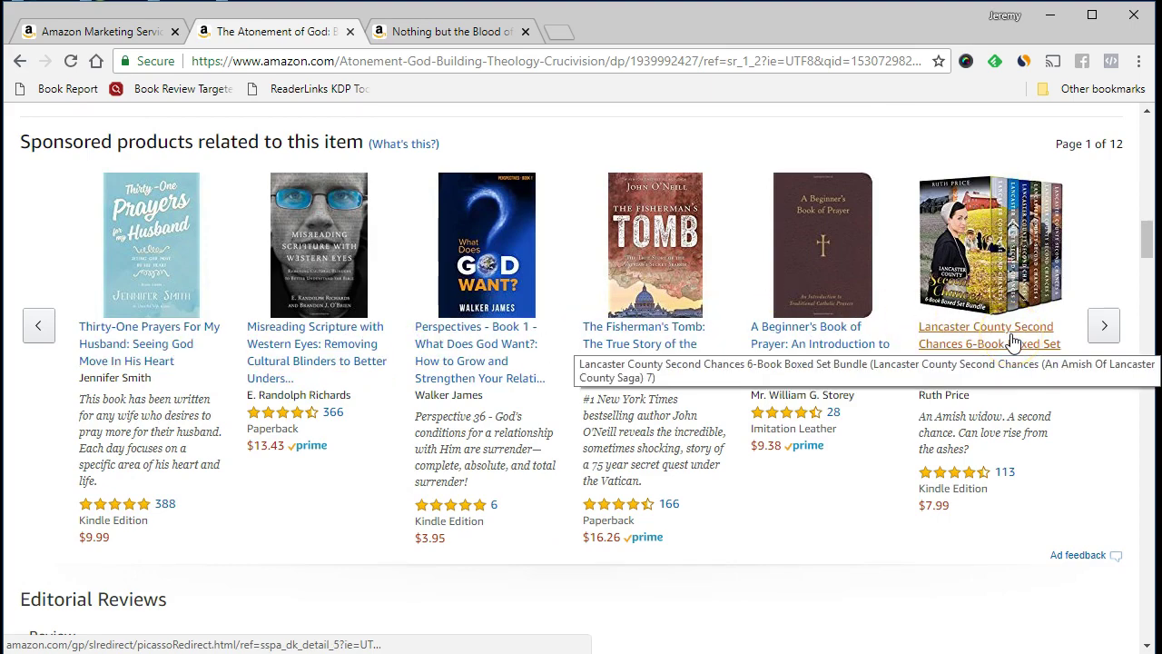
scroll(1008, 352, up, 10)
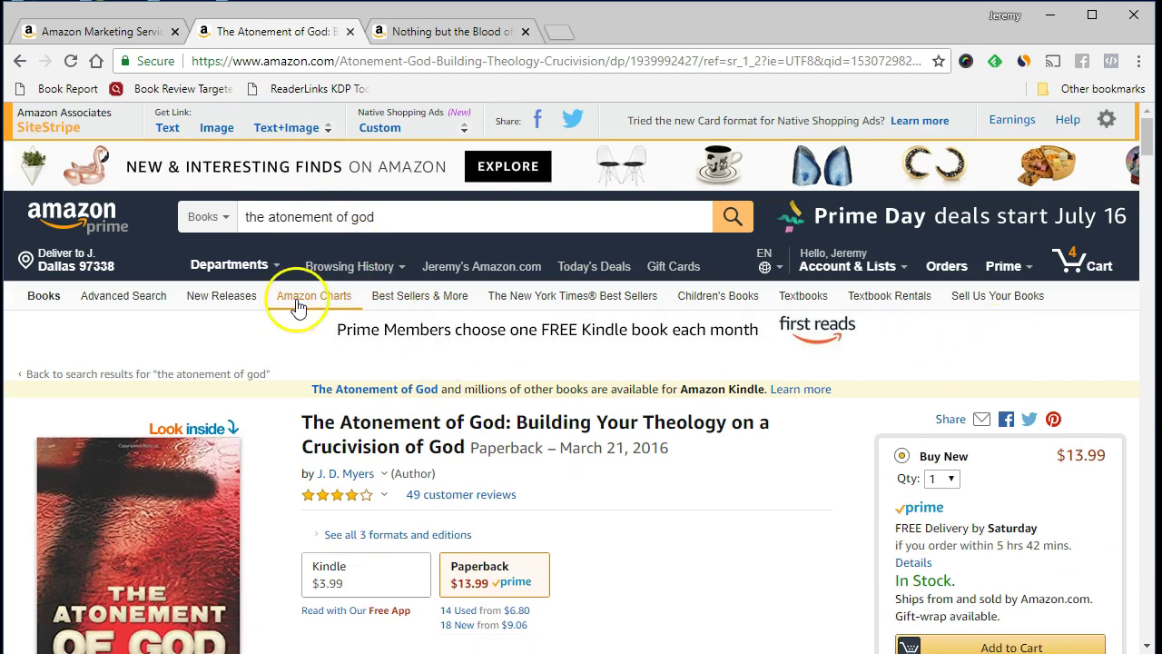
scroll(285, 428, down, 10)
scroll(284, 431, down, 3)
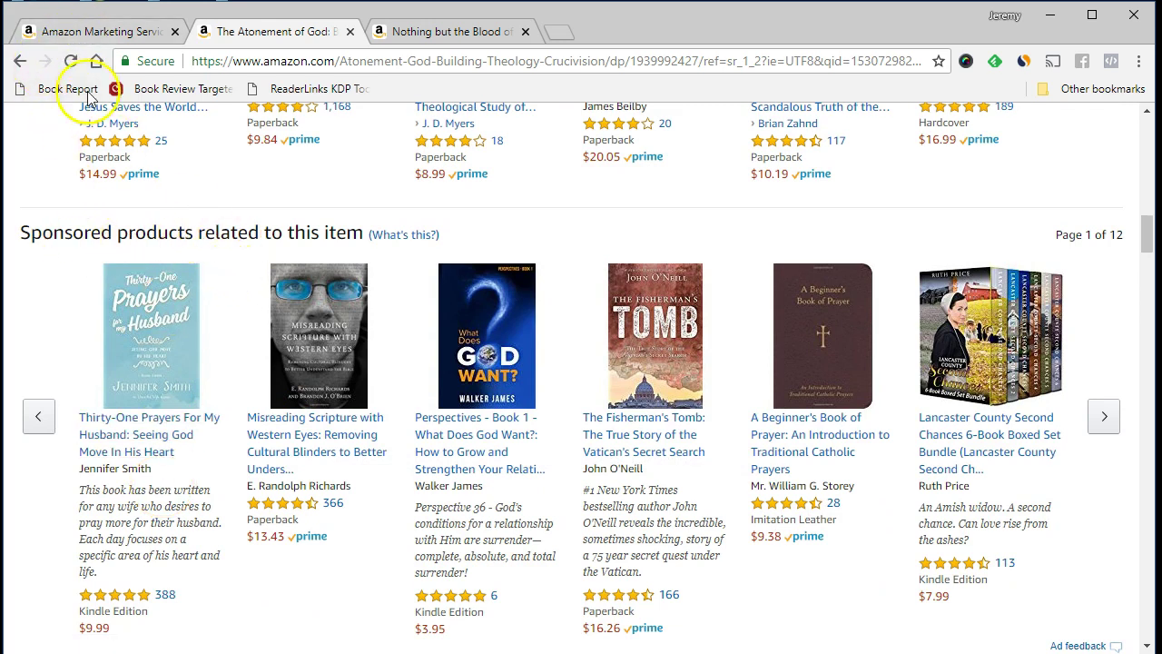
click(86, 33)
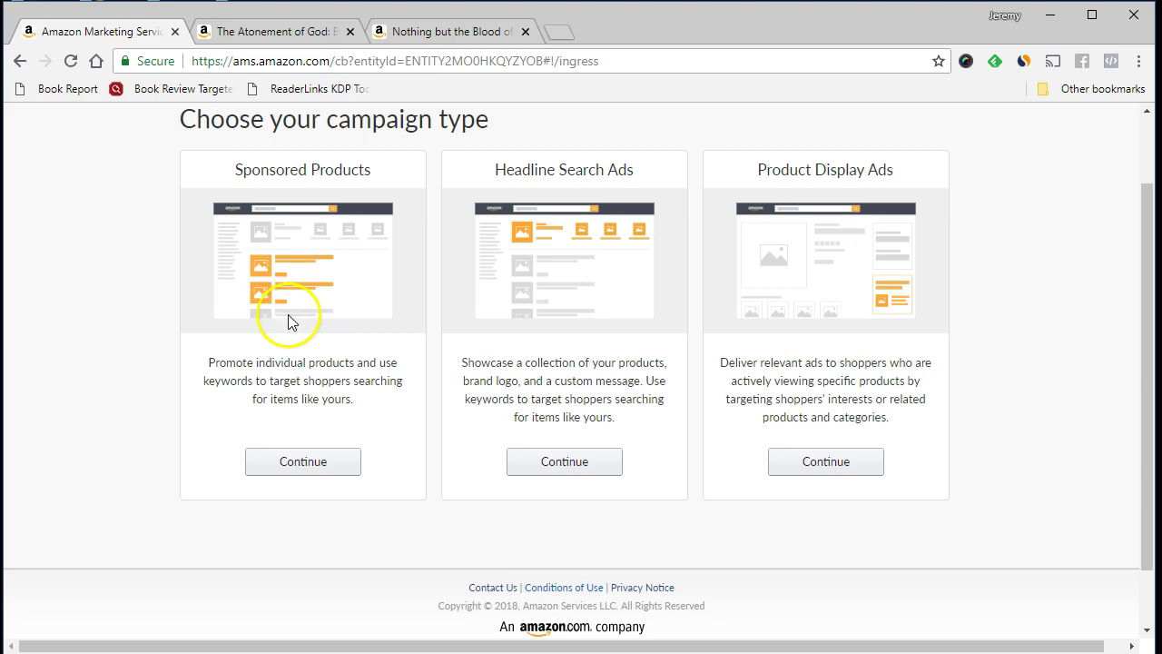
Step: Recheck where sponsored products sit among the related book rows on "The Atonement of God" page, and return to the campaign type choices
click(273, 30)
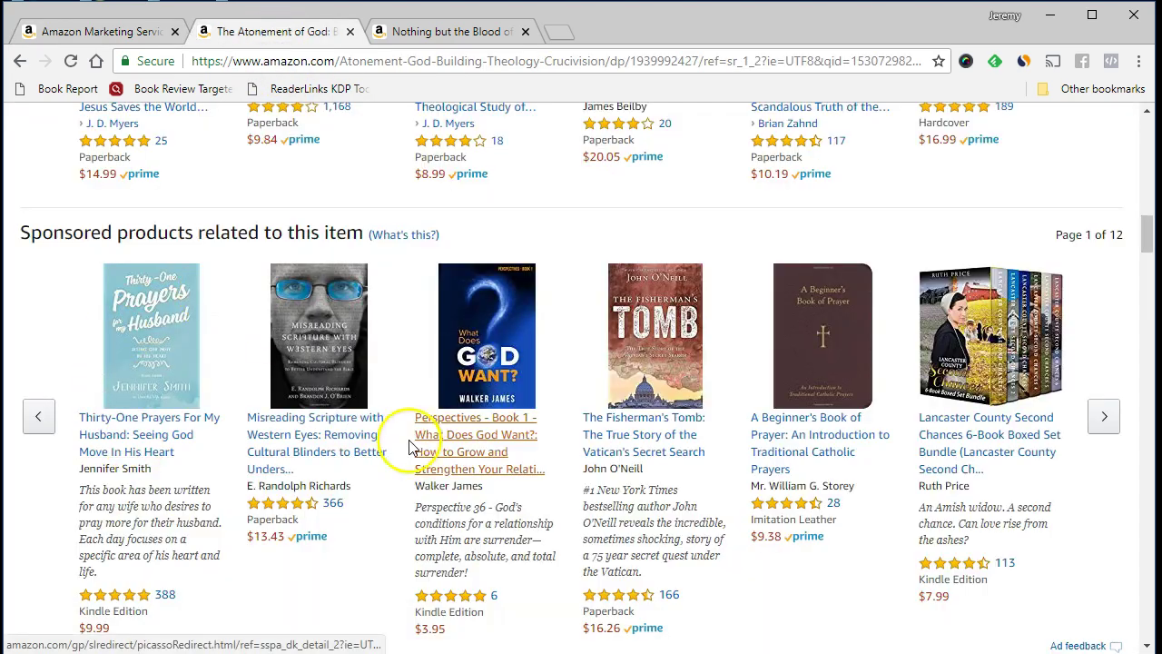
scroll(391, 454, up, 3)
scroll(187, 218, up, 6)
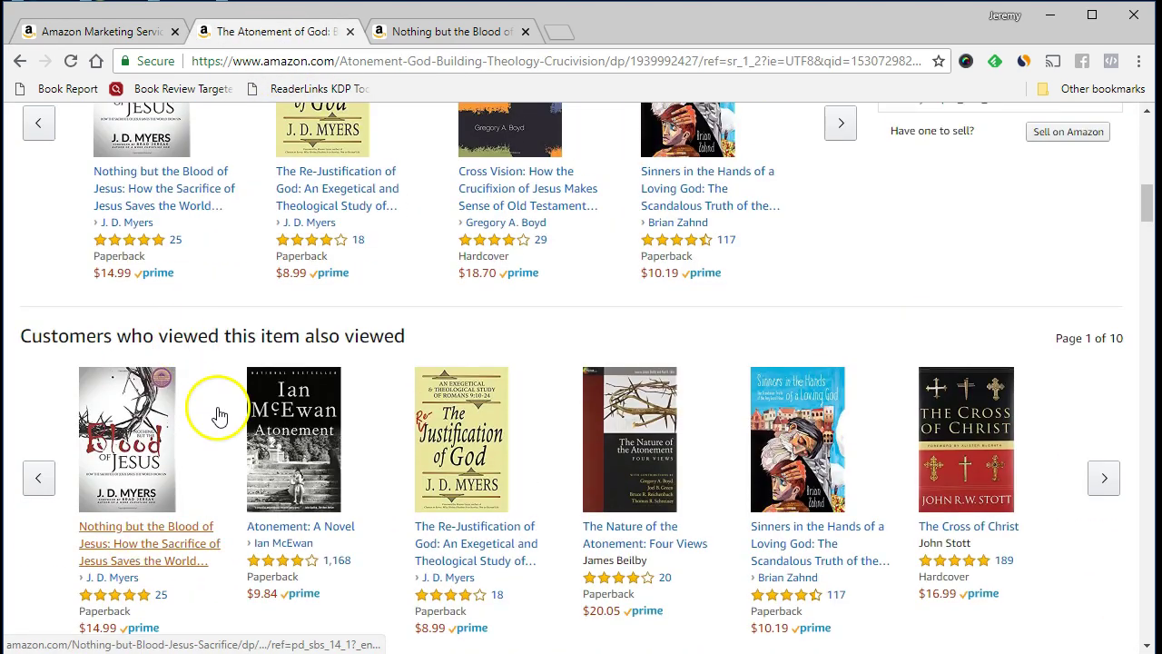
scroll(218, 409, down, 8)
scroll(218, 408, down, 4)
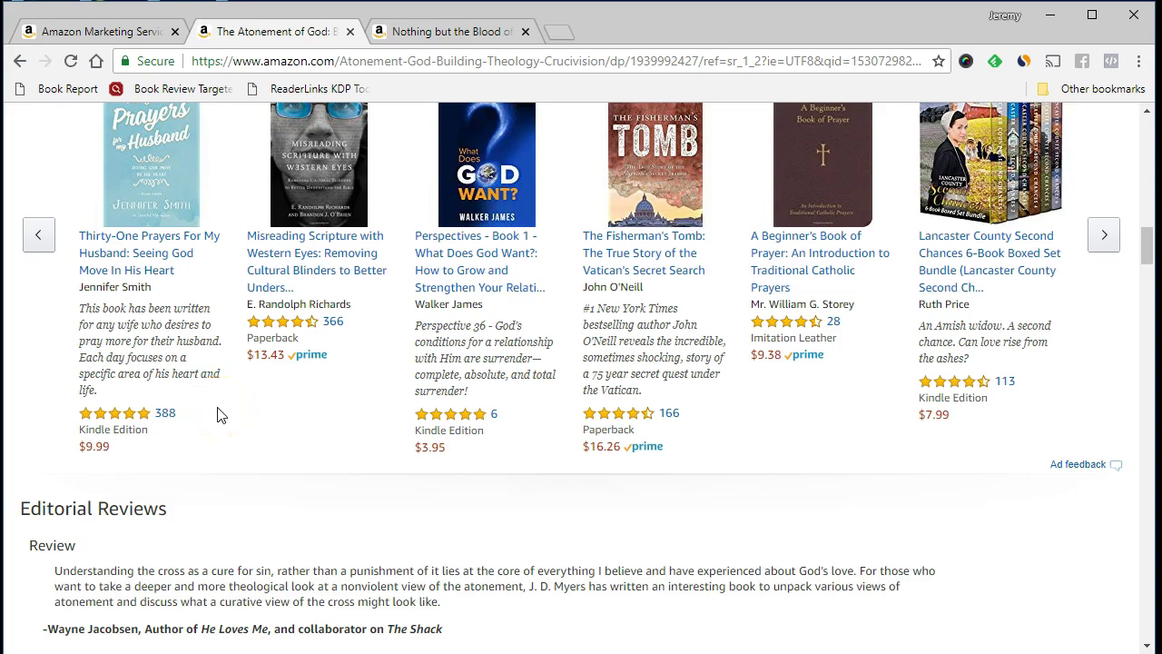
scroll(218, 415, down, 2)
scroll(546, 536, up, 10)
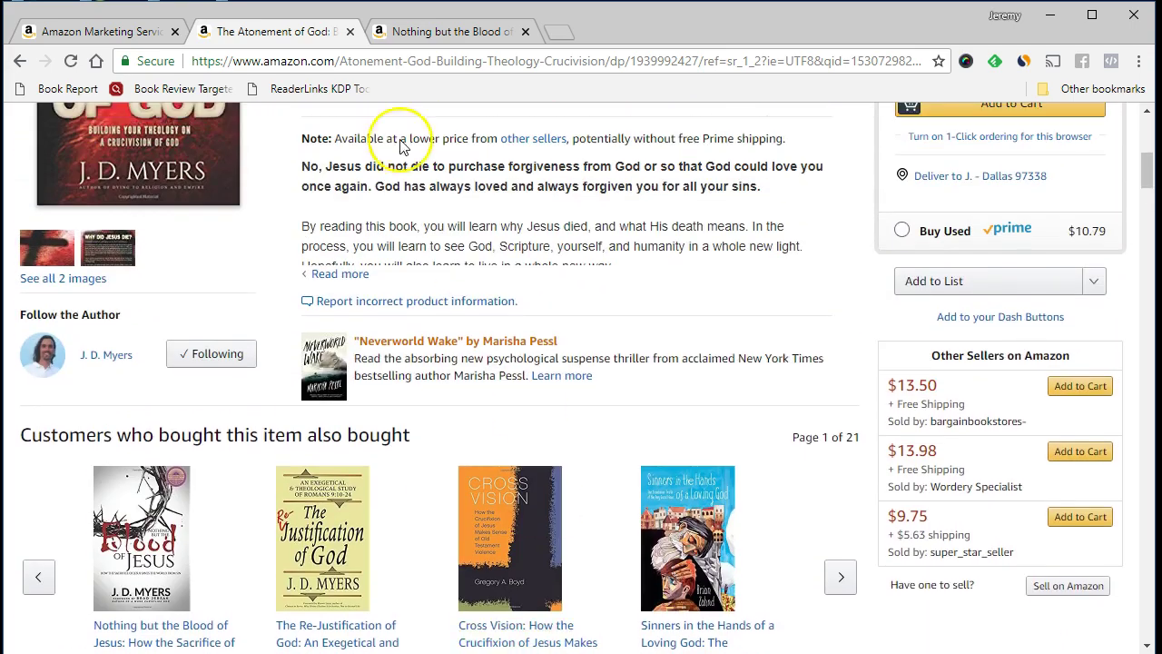
click(95, 27)
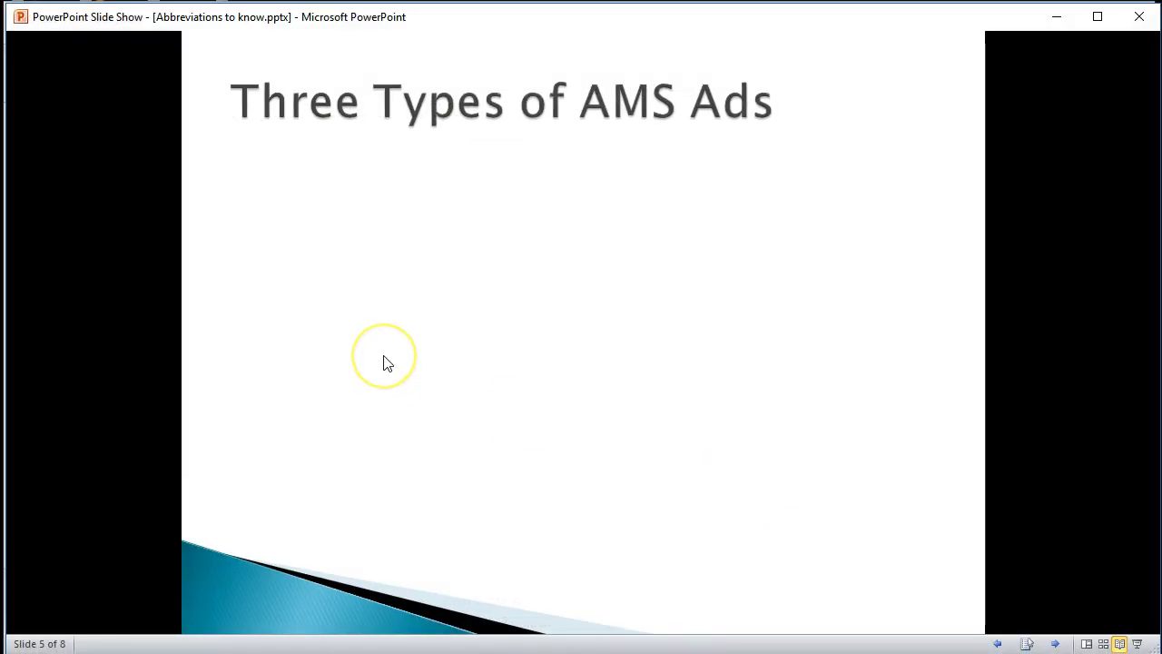
Step: In the PowerPoint slide show, reveal the Sponsored Product, Headline Search and Product Display points on the "Three Types of AMS Ads" slide
click(383, 362)
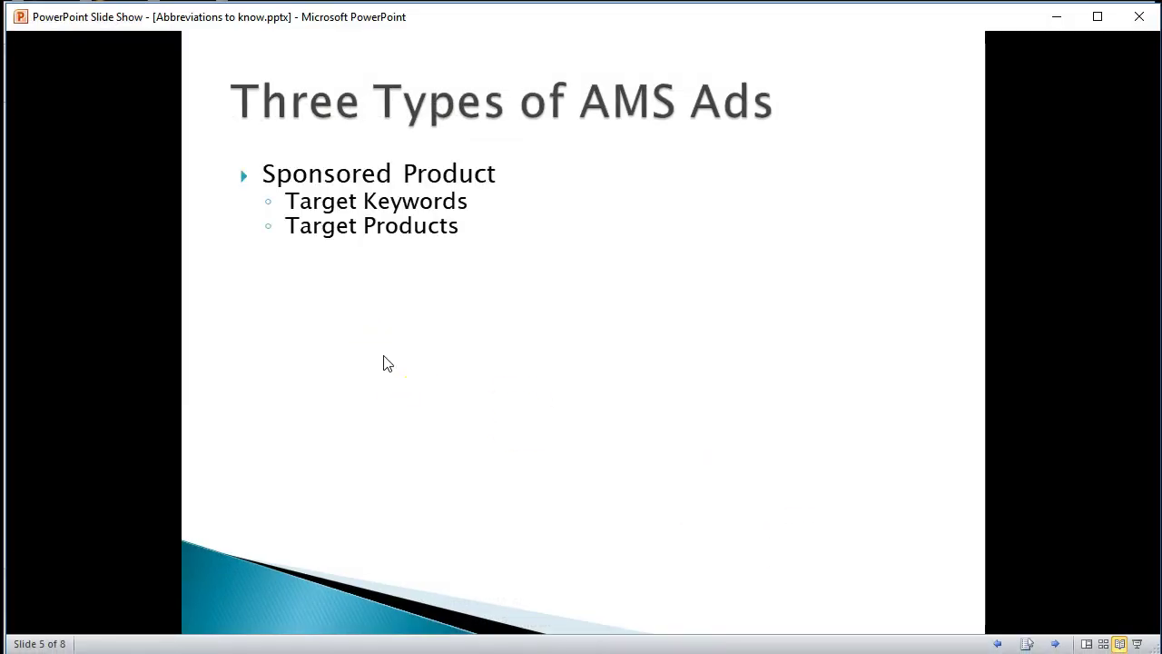
key(Right)
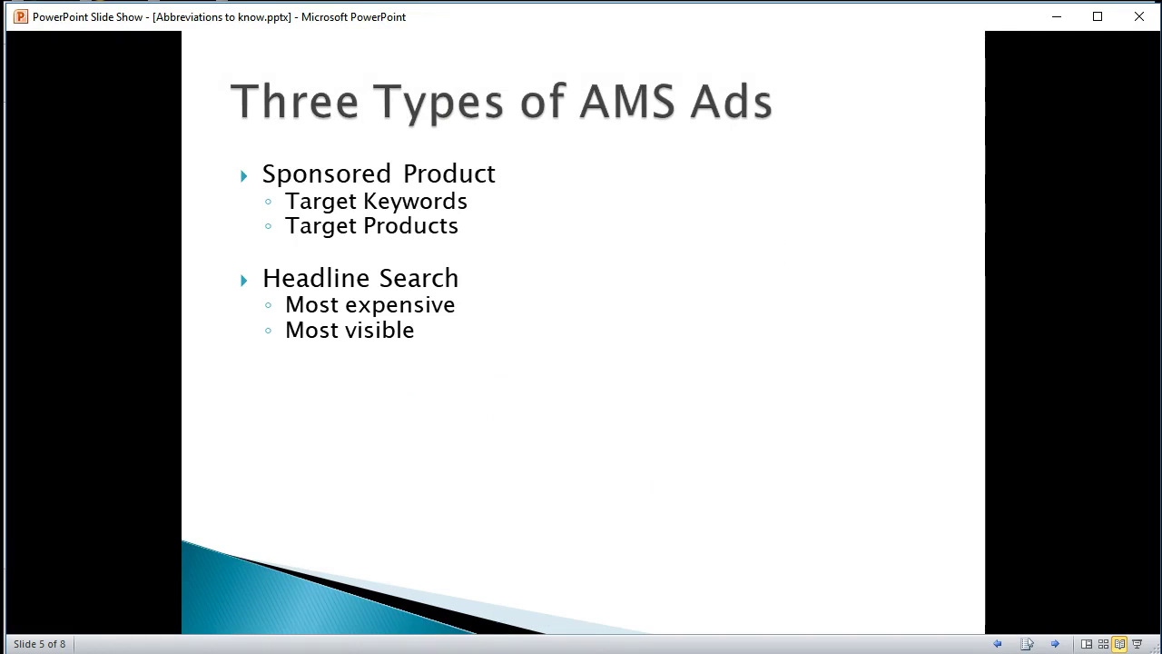
key(Right)
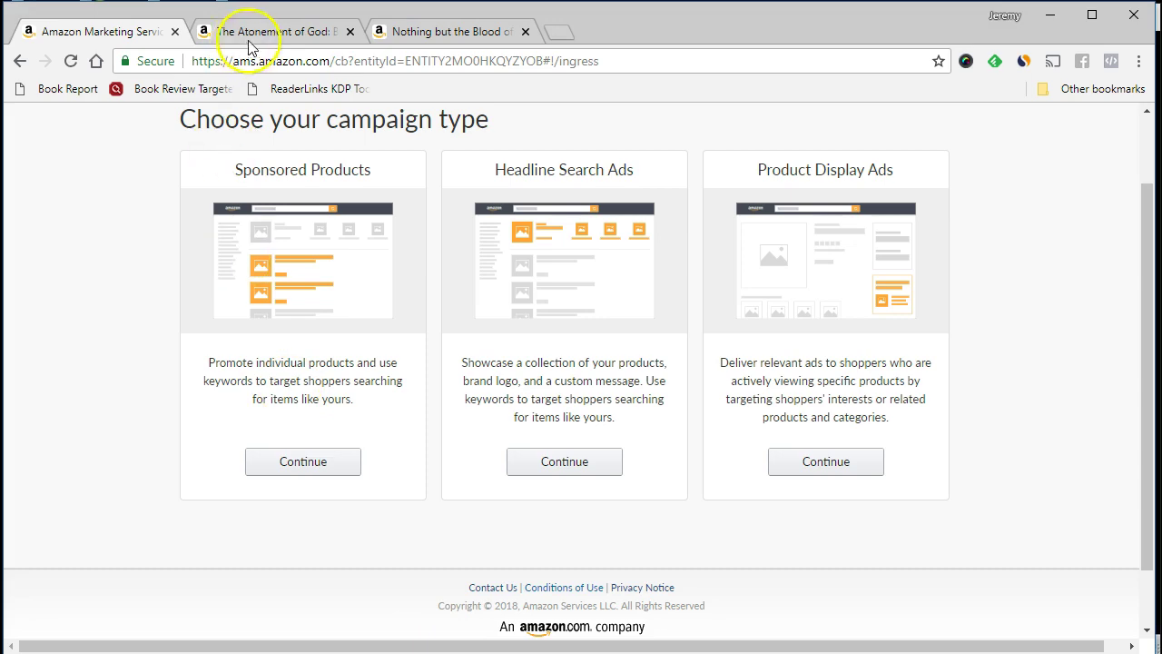
Step: Switch to the browser and check the product page for "The Atonement of God" for ad placements
click(260, 31)
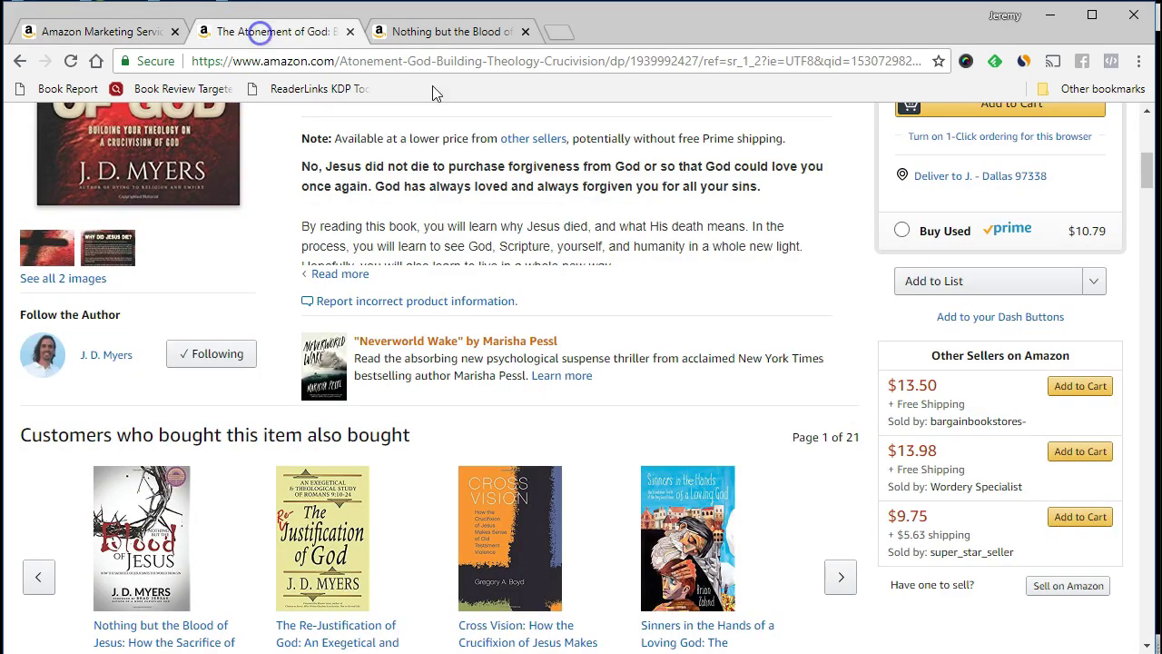
scroll(776, 386, up, 2)
scroll(776, 386, down, 7)
scroll(777, 392, up, 8)
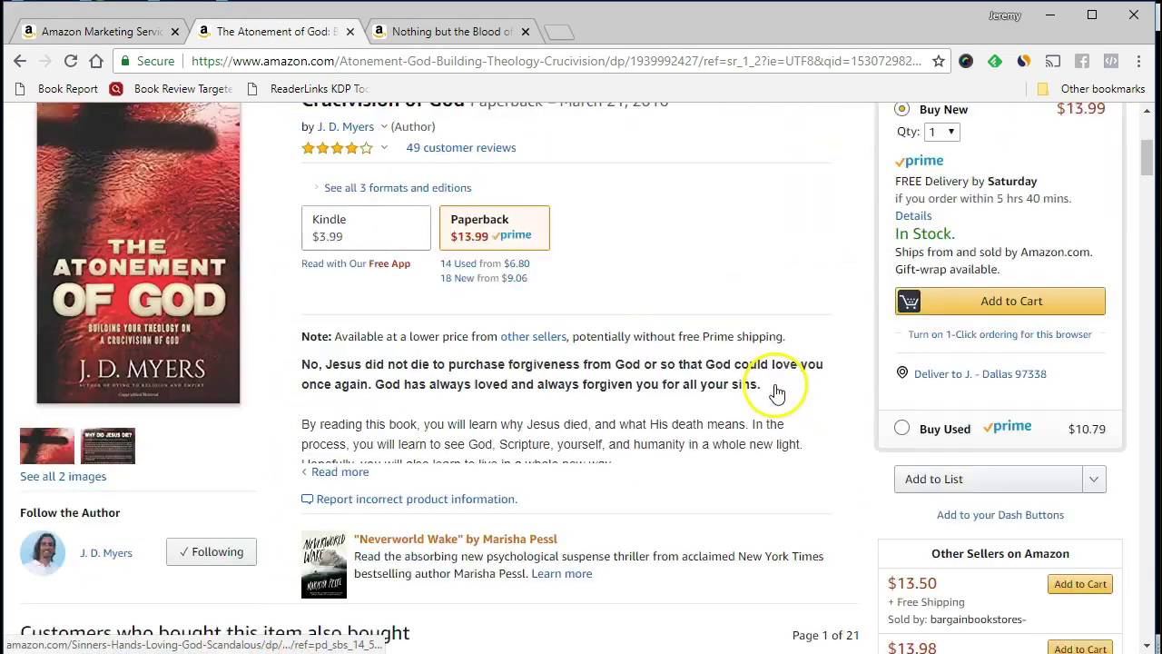
scroll(777, 392, up, 1)
Step: Check the "Nothing but the Blood of Jesus" product page for ad placements
click(446, 31)
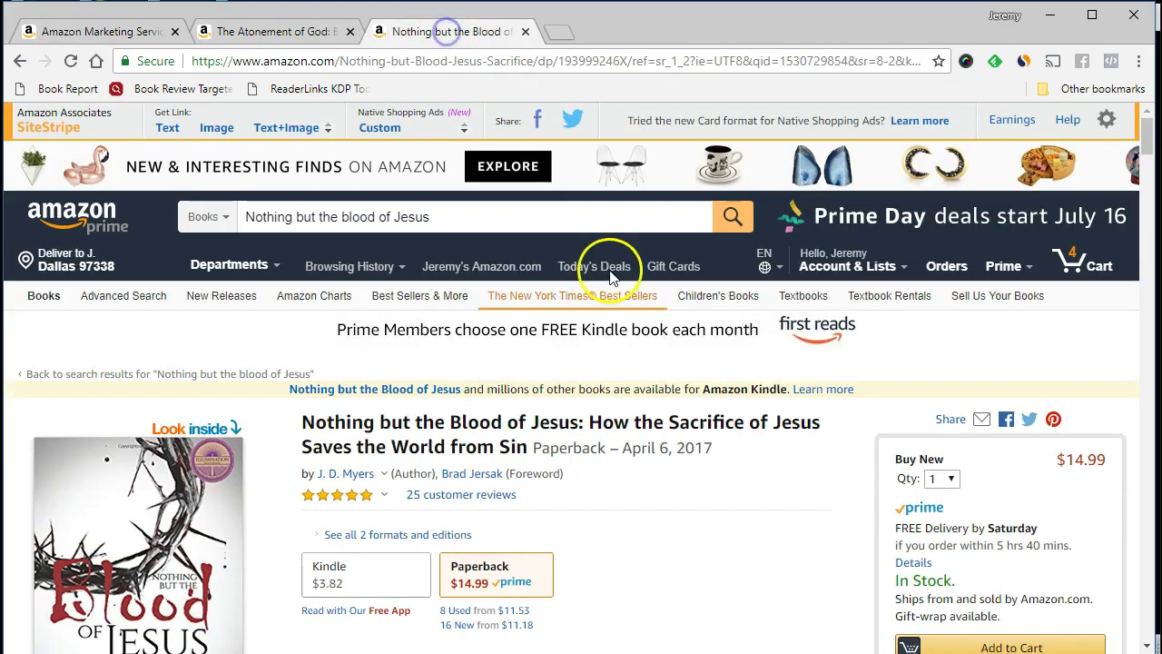
scroll(695, 467, down, 10)
scroll(696, 467, up, 9)
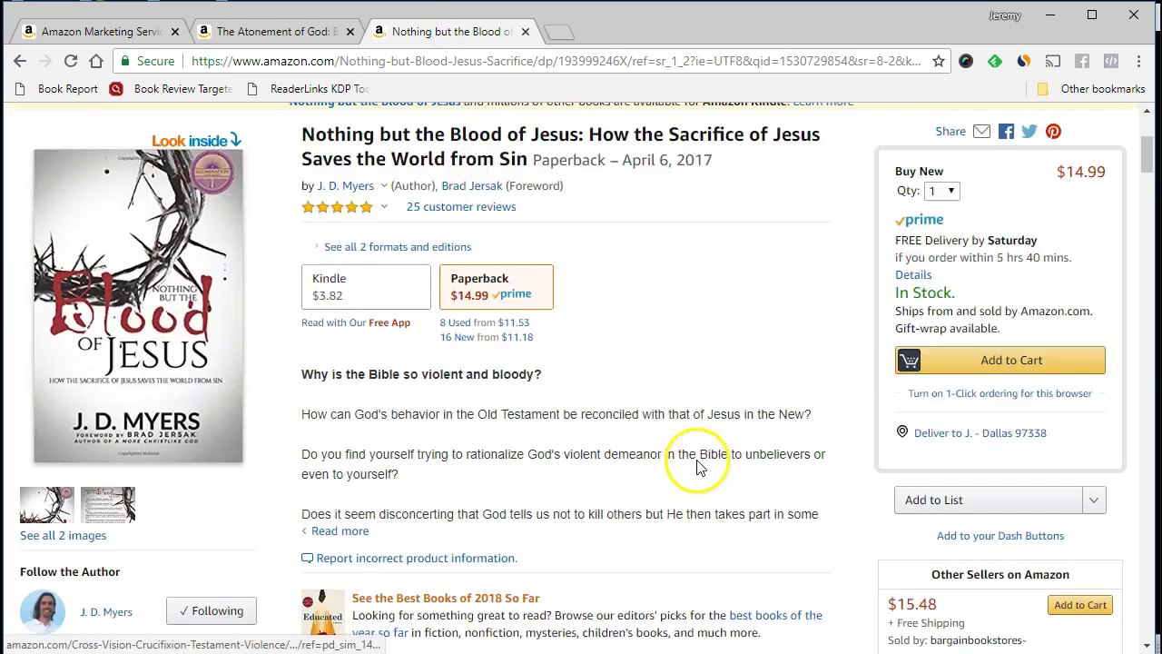
scroll(700, 466, up, 3)
Step: Bring back the campaign type choices and advance the PowerPoint slide show to the "Let's Set up An Ad" slide
click(78, 31)
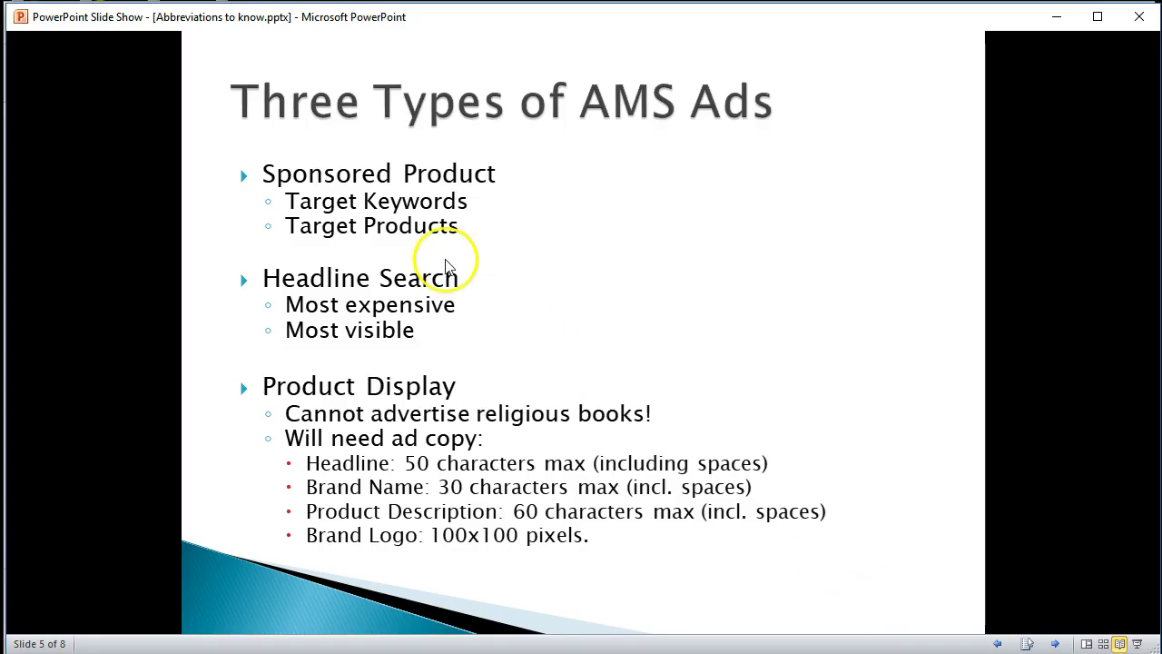
click(446, 262)
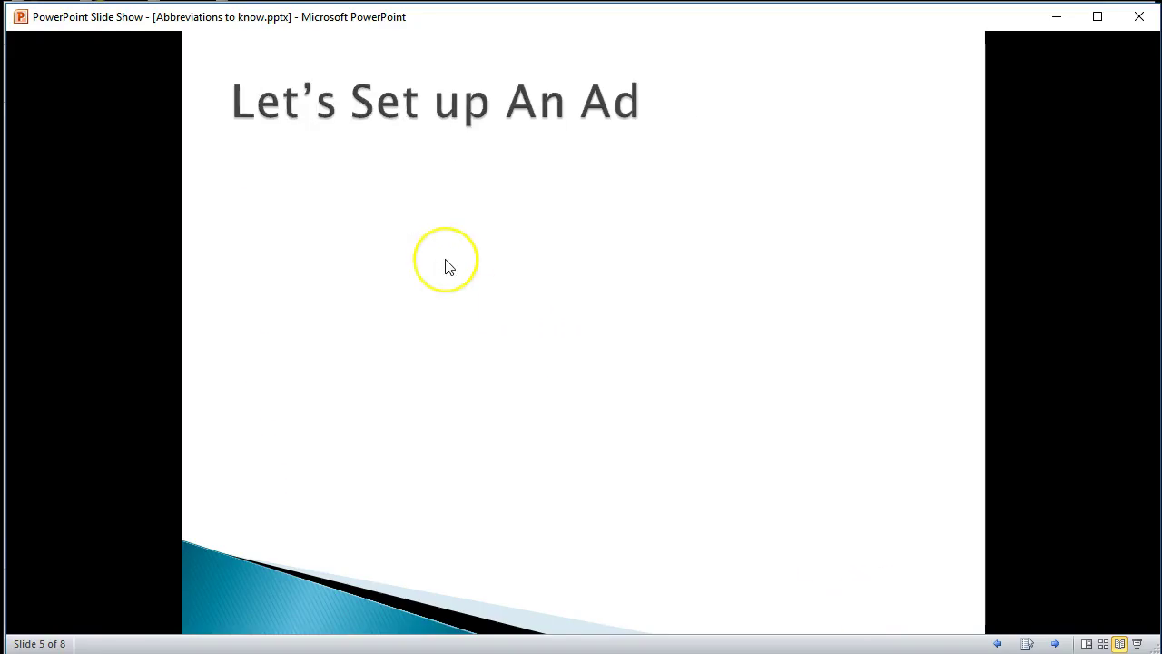
Step: Leave the slide show for the browser and check the "Nothing but the Blood of Jesus" product page for sponsored placements
click(1056, 18)
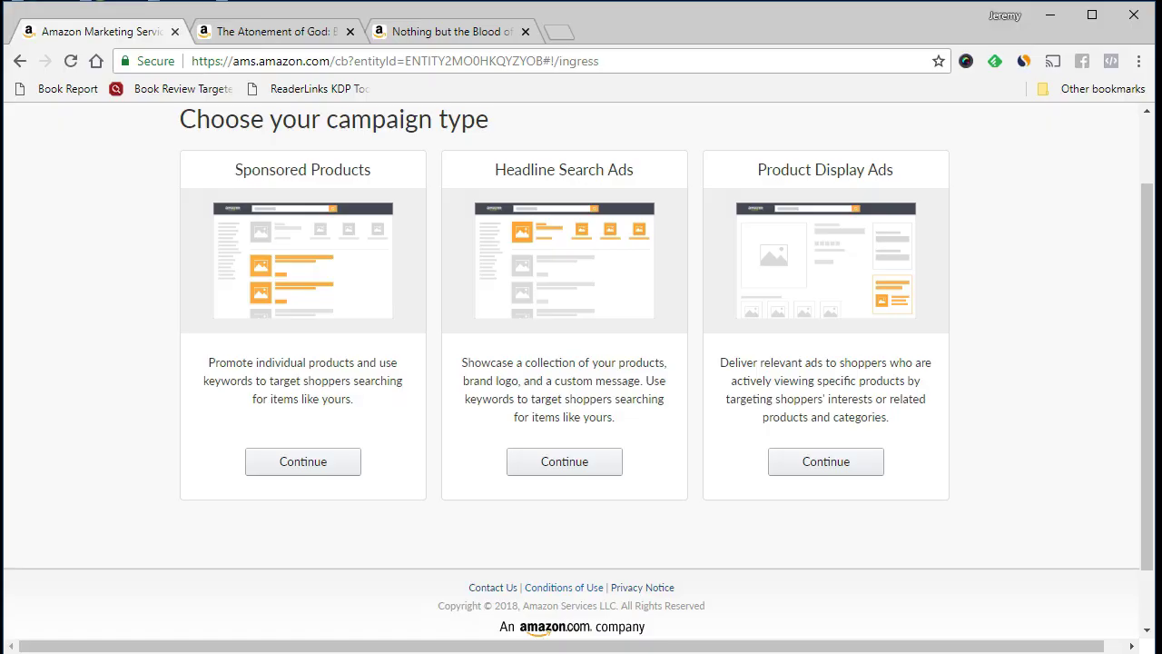
click(440, 31)
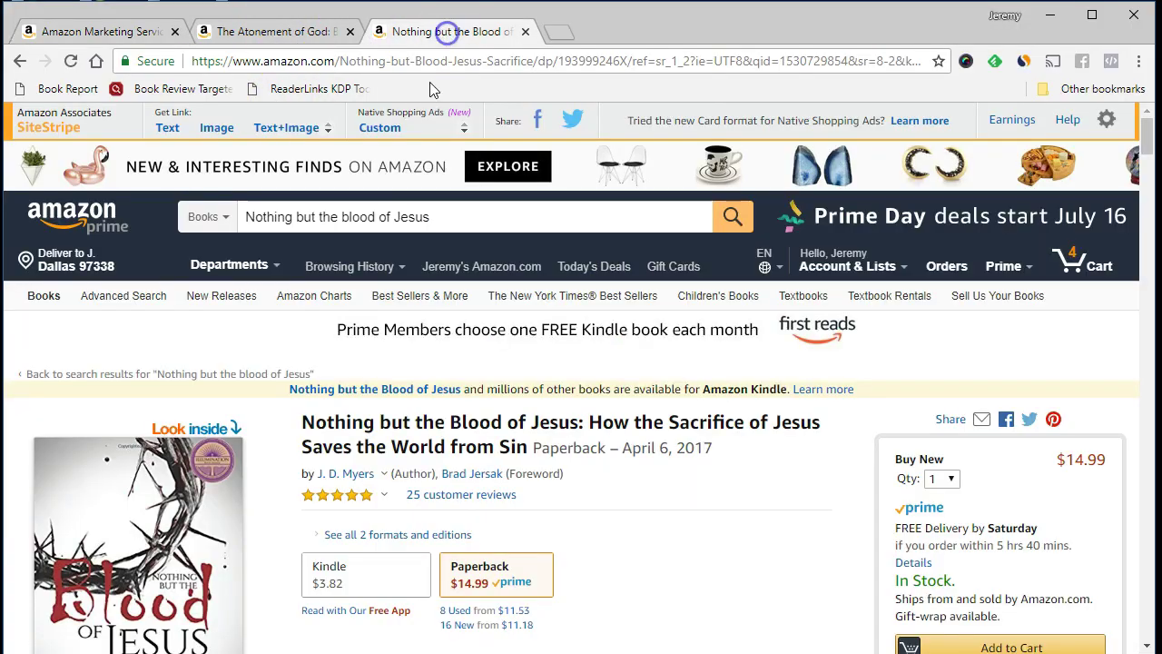
scroll(711, 429, down, 2)
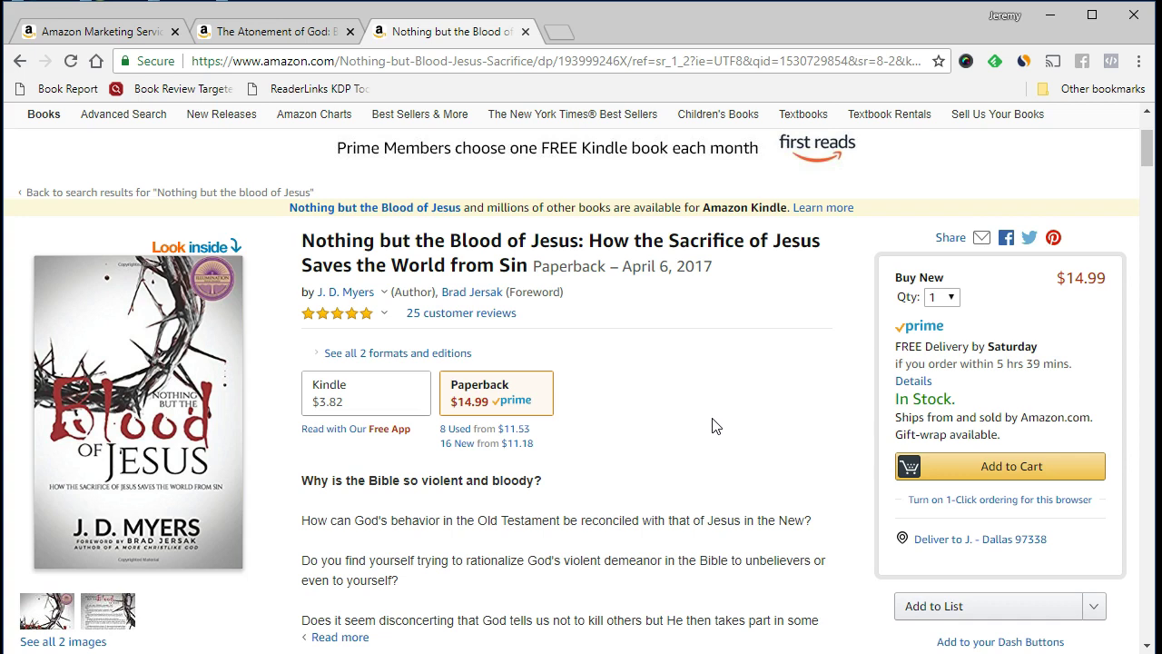
click(712, 417)
scroll(712, 417, down, 3)
click(718, 404)
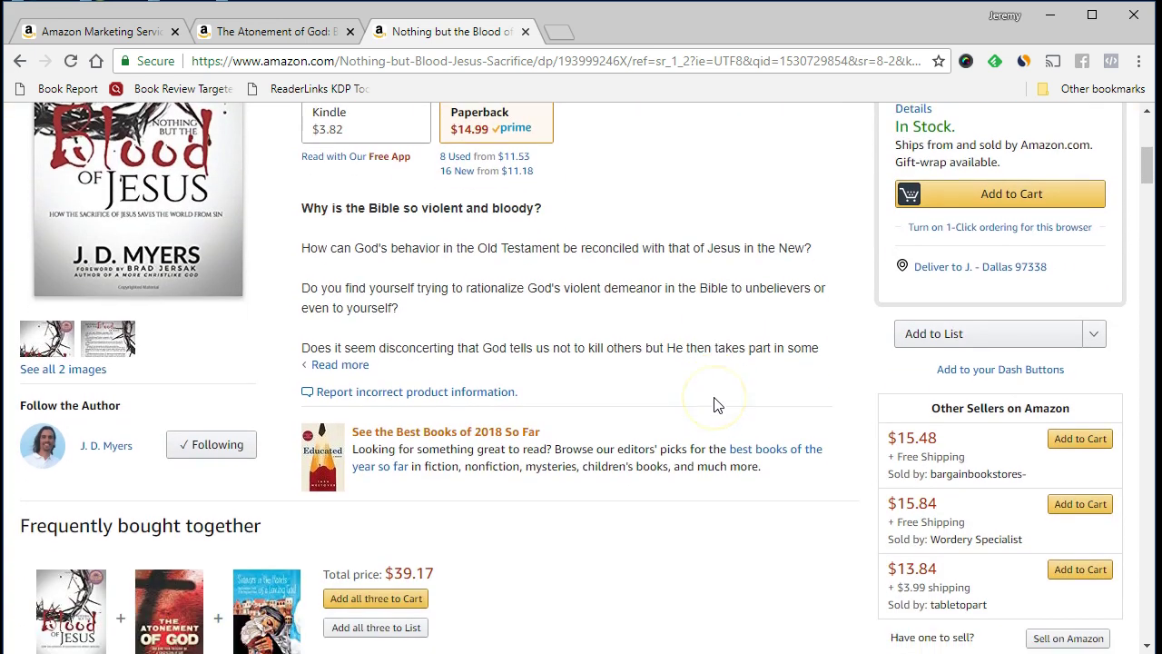
scroll(714, 404, down, 8)
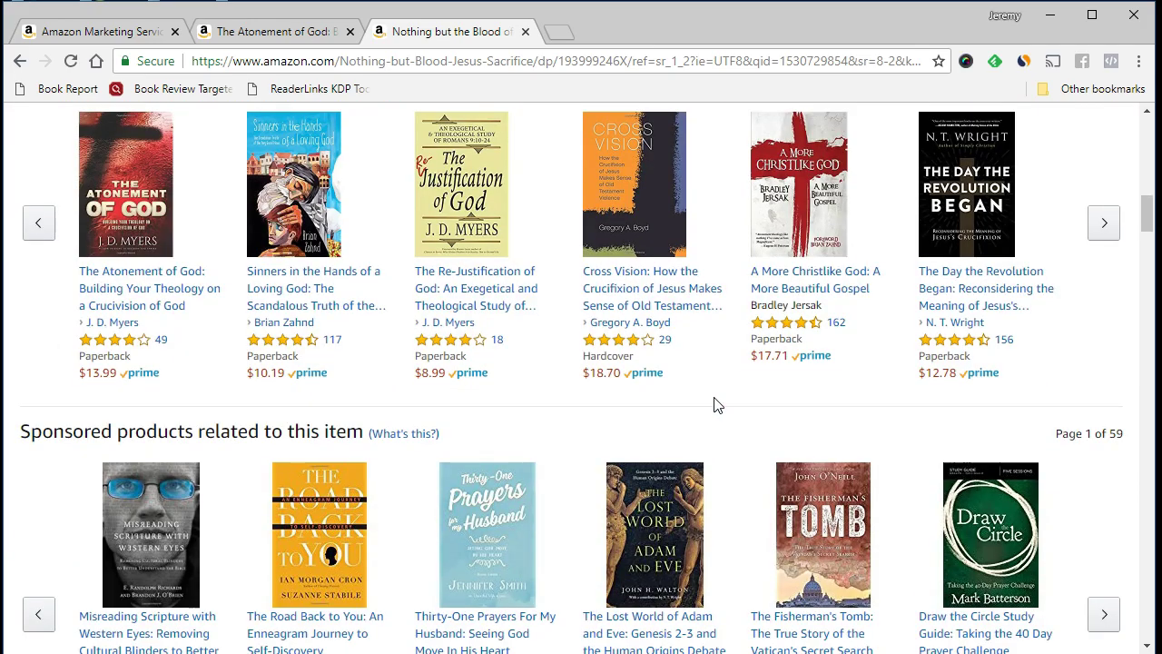
scroll(717, 404, down, 2)
scroll(715, 403, up, 15)
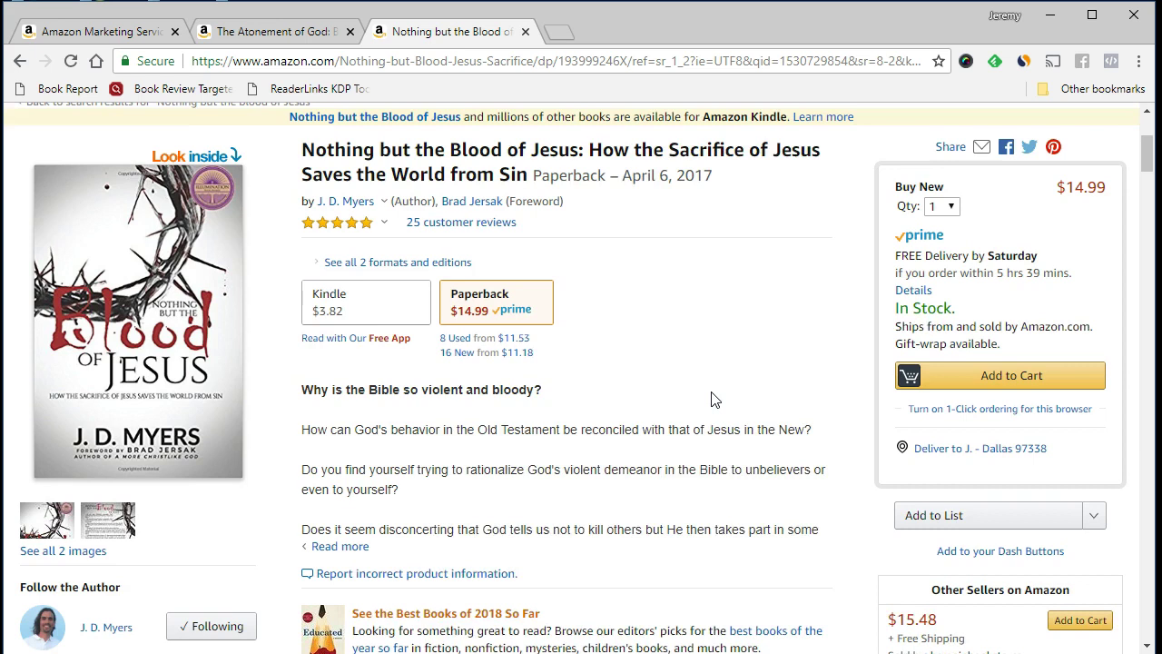
scroll(713, 399, up, 2)
Step: Return to the Amazon Marketing Services campaign type choices and start a new Sponsored Products campaign
click(107, 32)
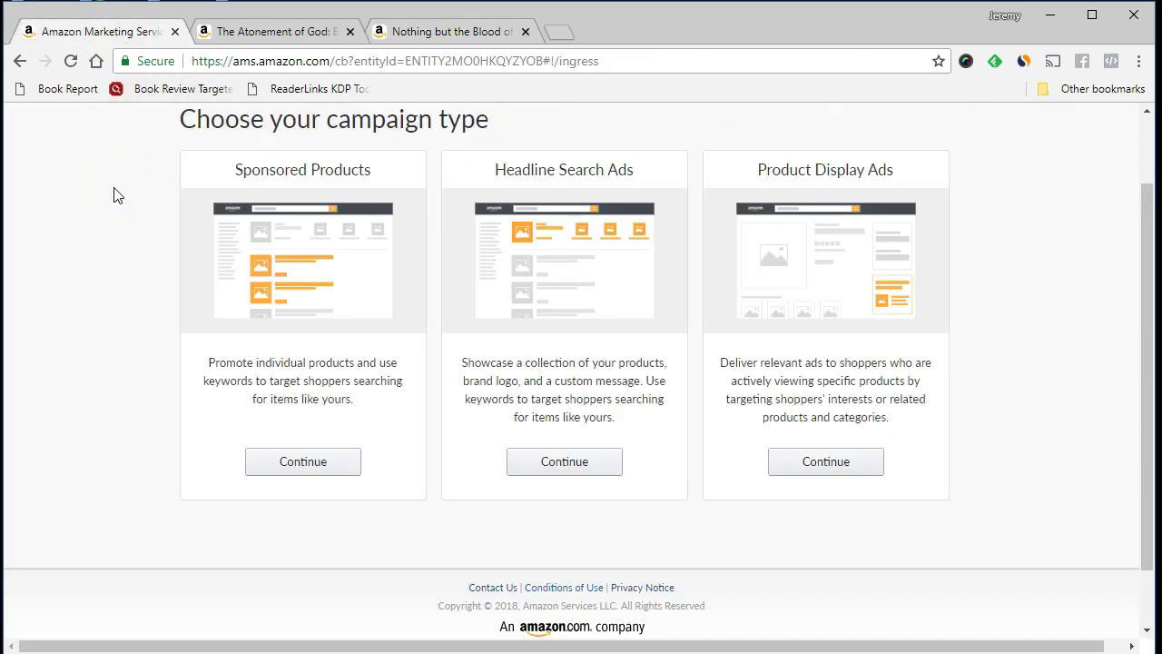
scroll(191, 178, up, 2)
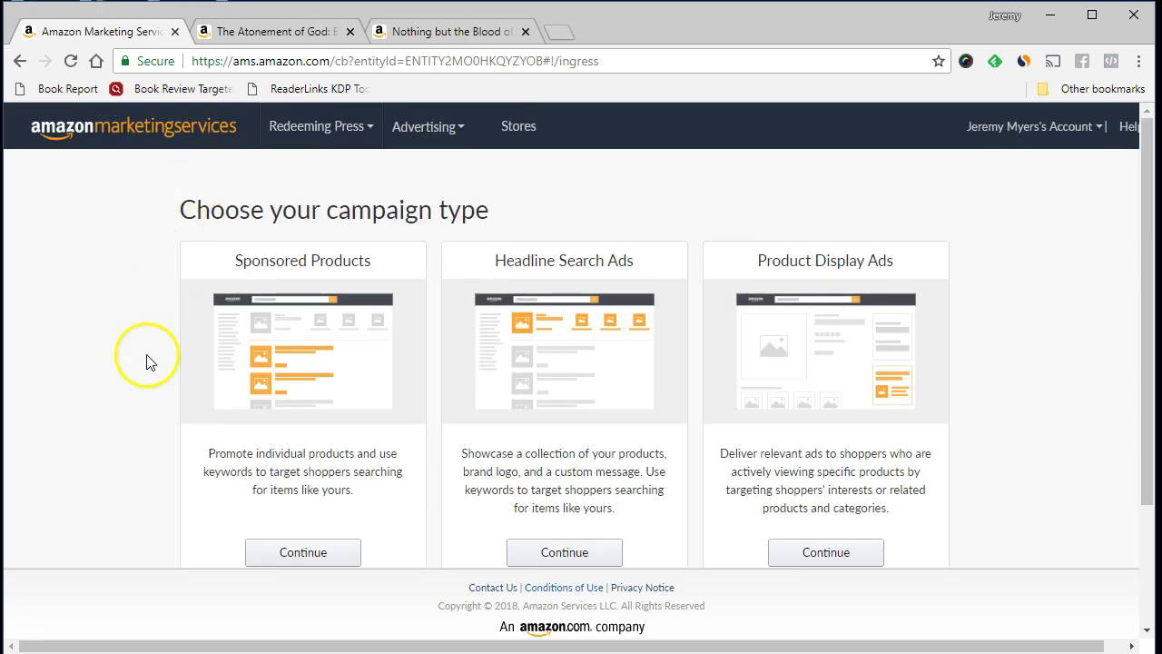
scroll(165, 465, down, 2)
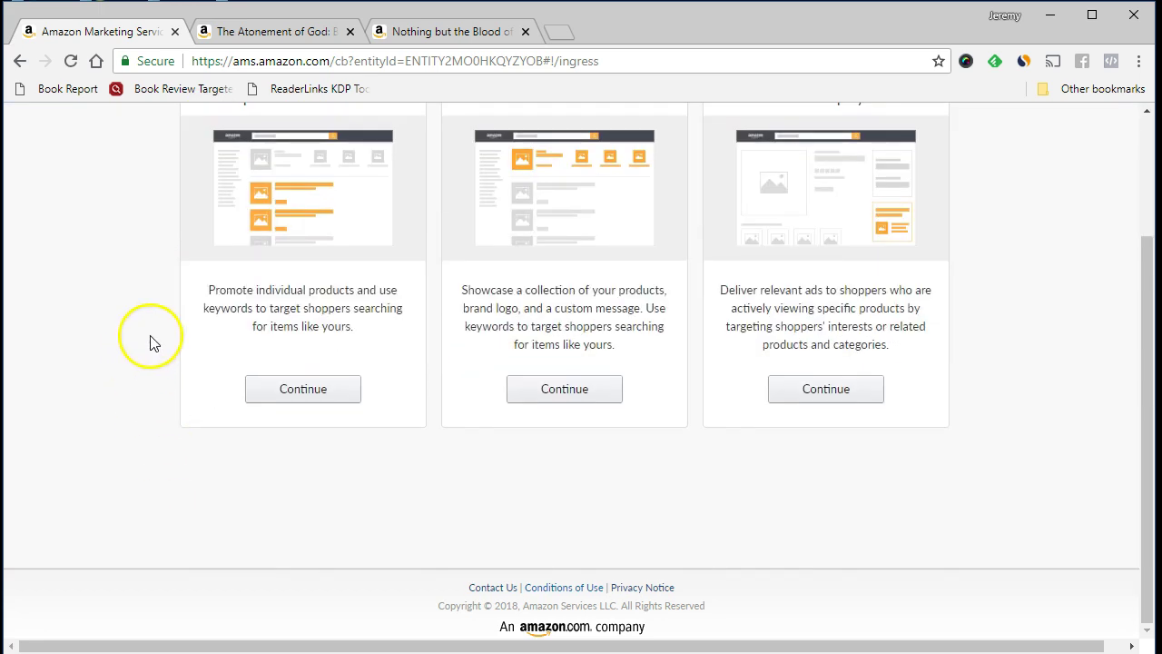
scroll(150, 345, up, 2)
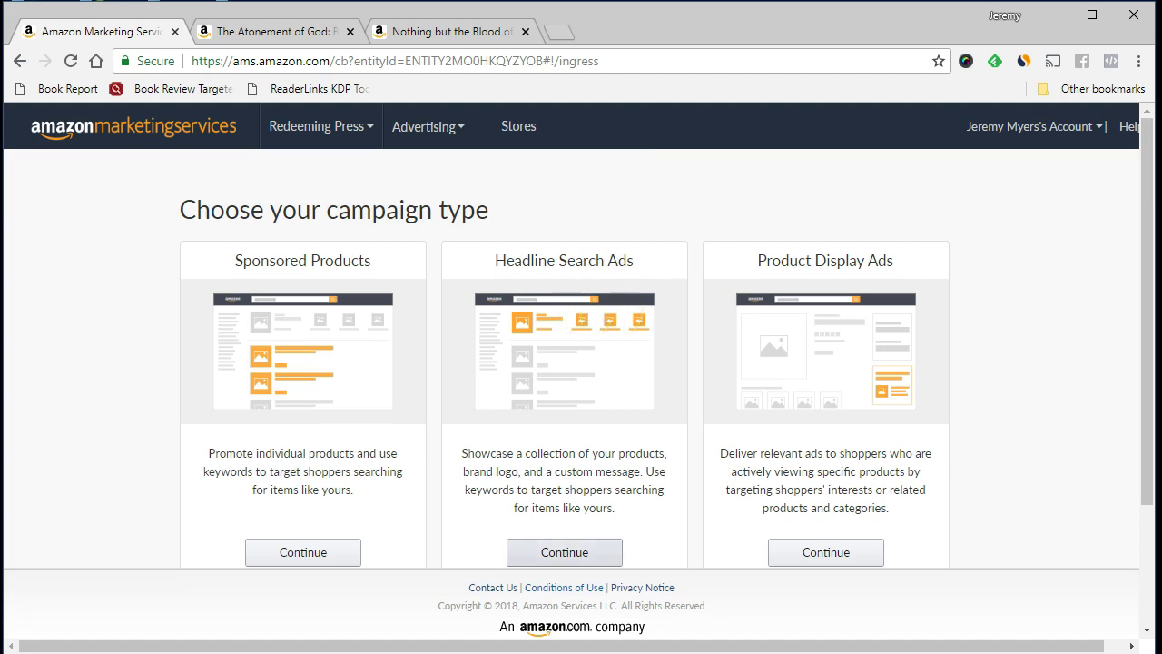
click(317, 551)
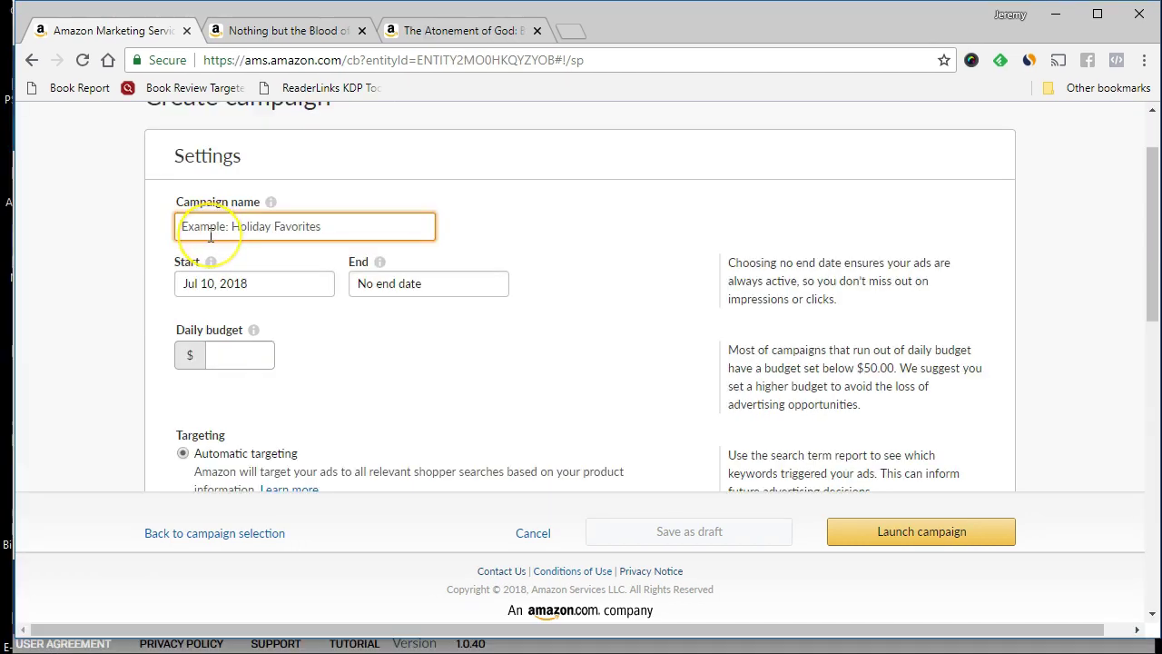
scroll(211, 236, up, 1)
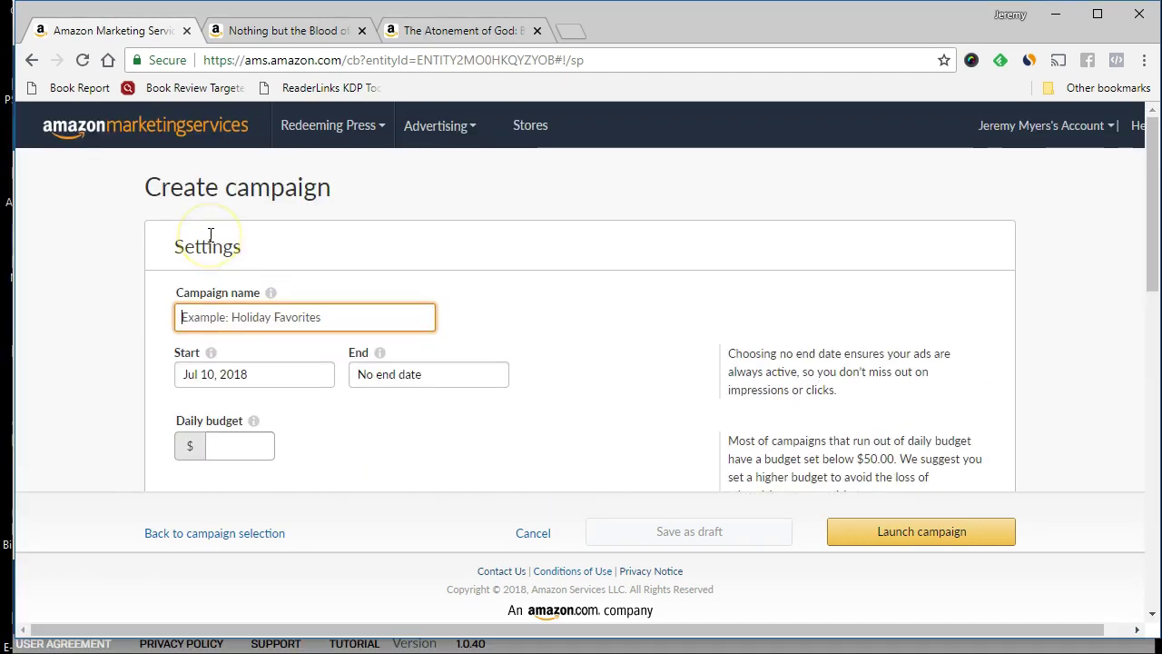
Step: Name the campaign "Blood of Jesus .20 keywords"
click(272, 258)
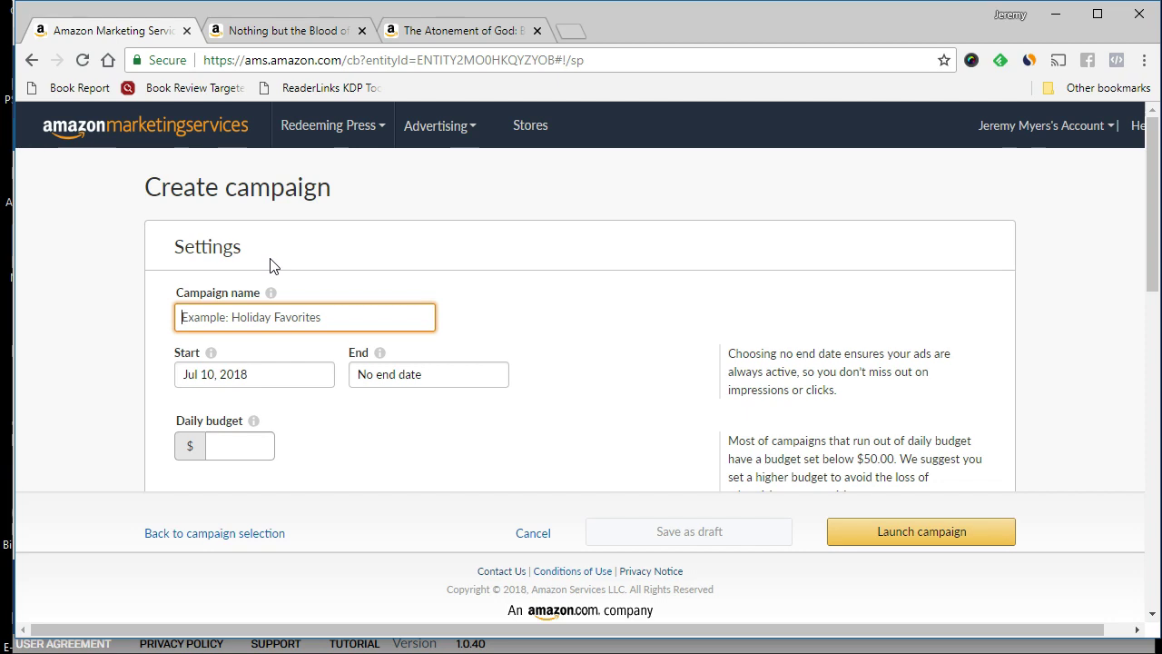
text(N)
key(BackSpace)
text(B)
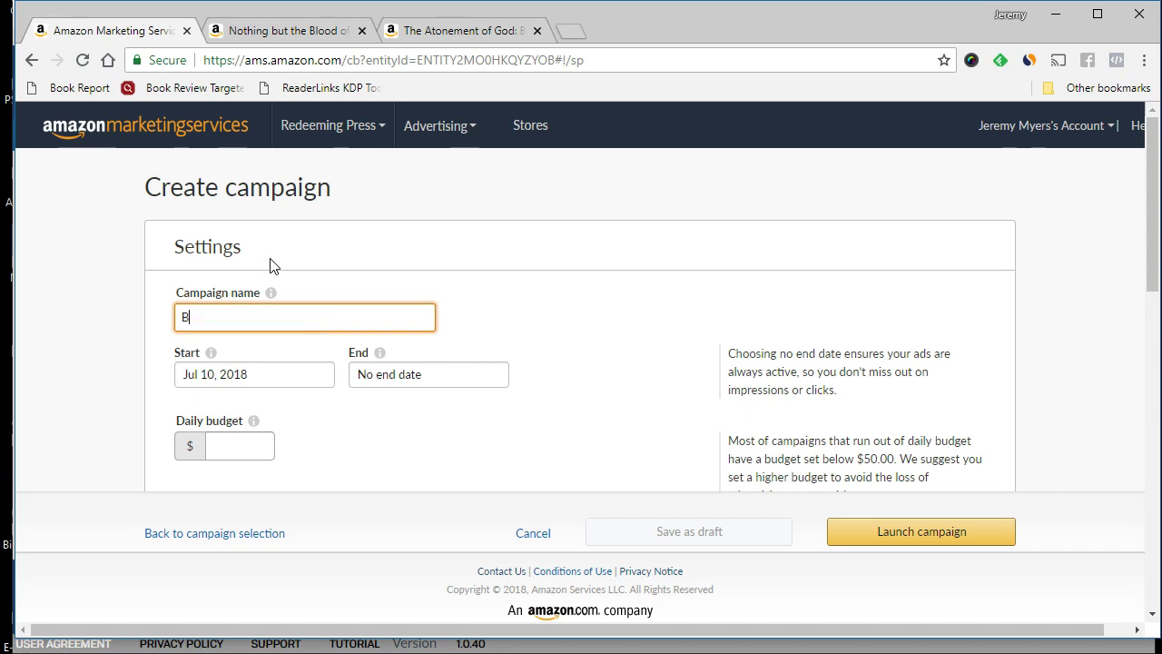
text(lood of Jesus .20)
text(keywords)
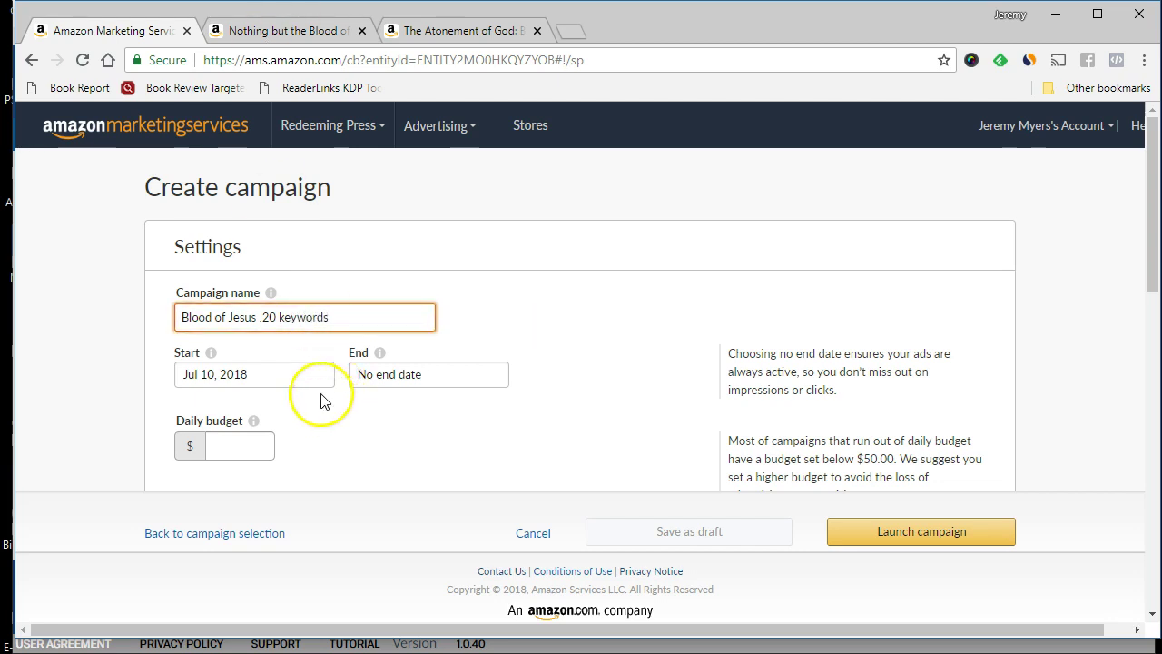
Step: Set the campaign's daily budget to $100
click(250, 445)
text(100)
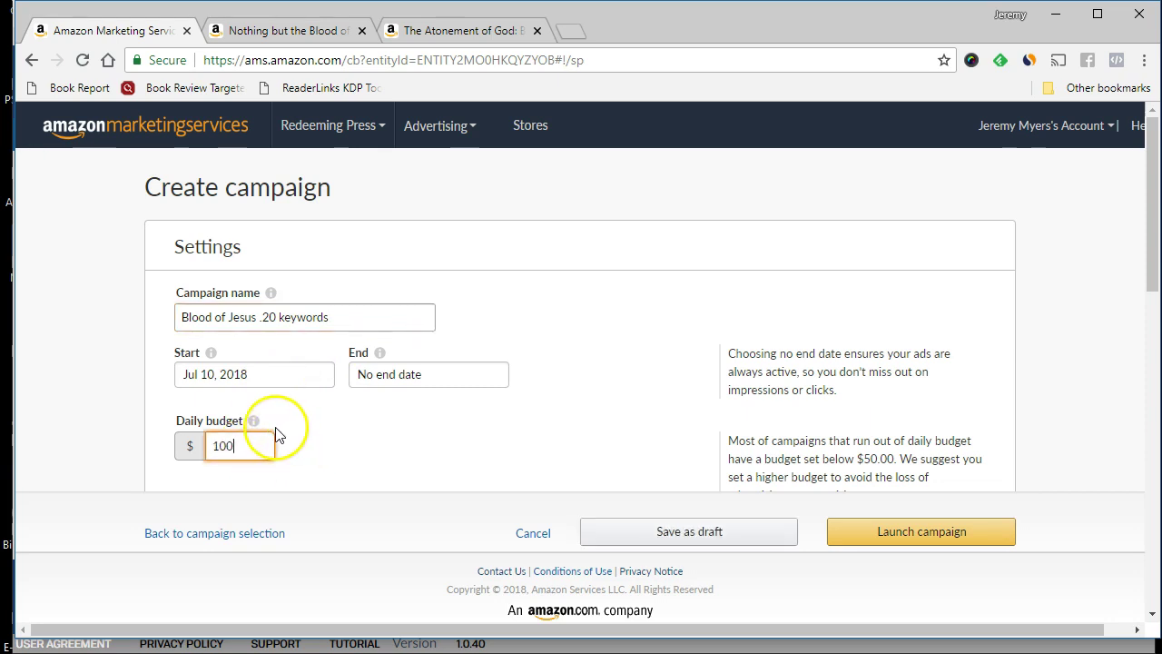
click(268, 425)
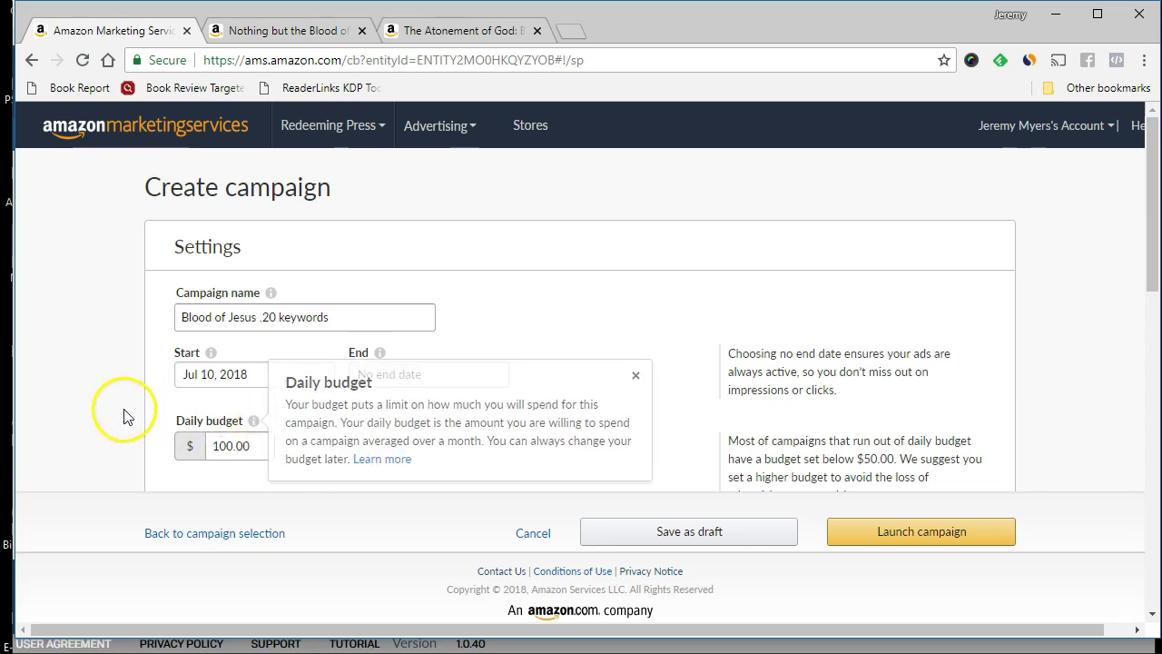
Step: Review the targeting options and choose manual targeting for the campaign
scroll(124, 412, down, 3)
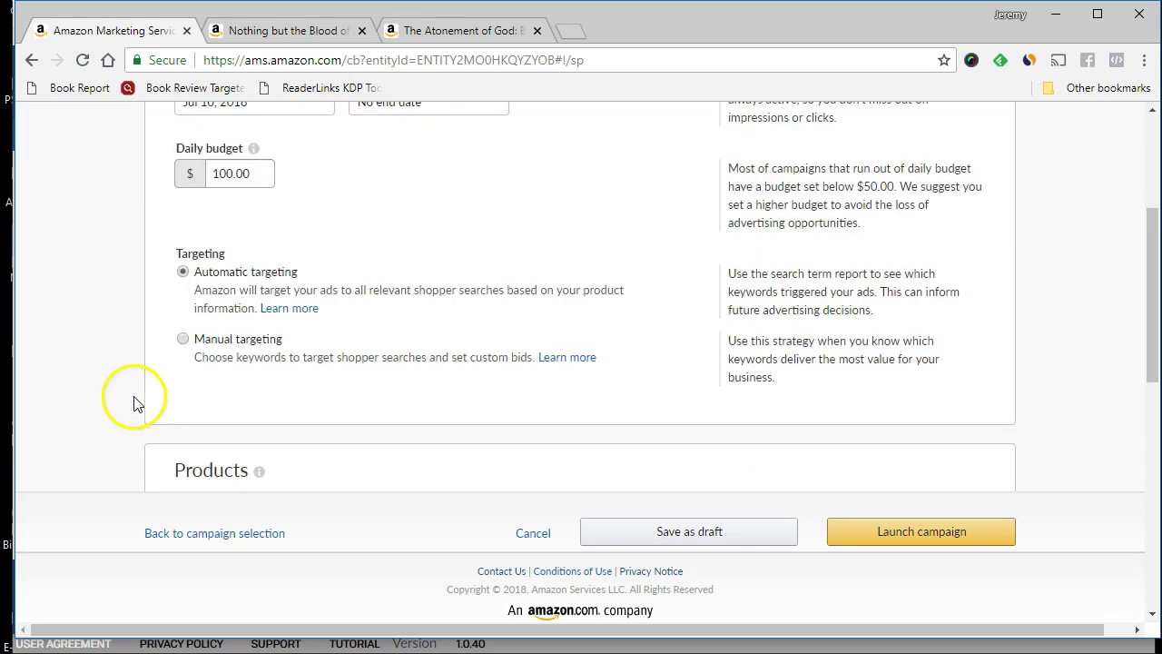
click(126, 377)
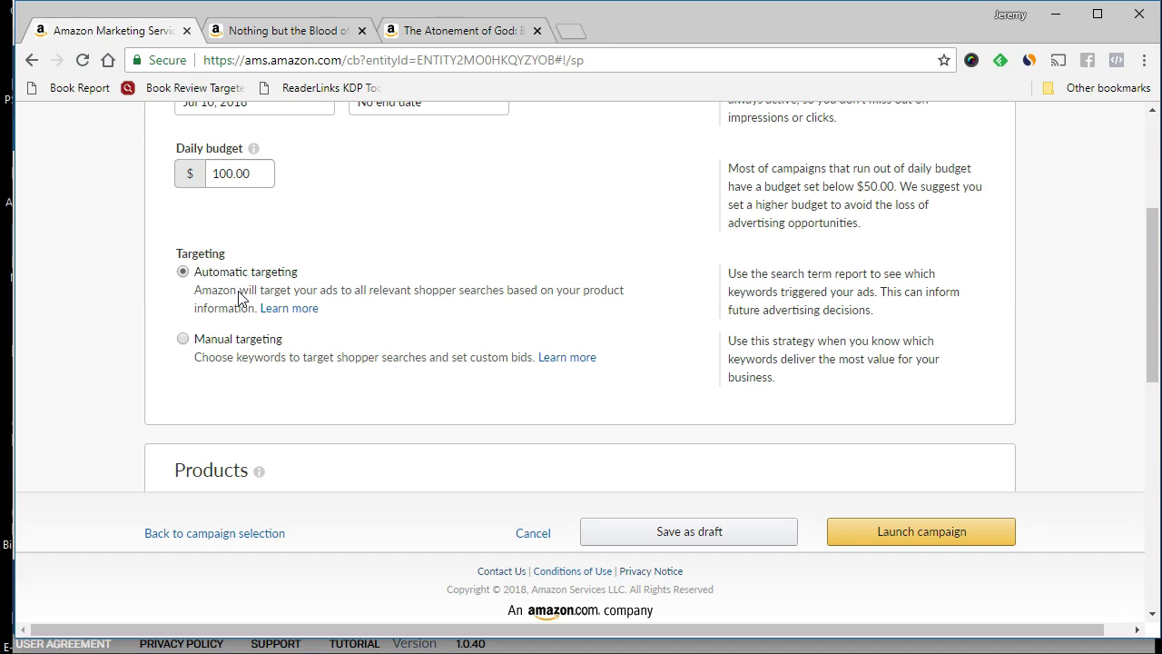
scroll(239, 297, down, 3)
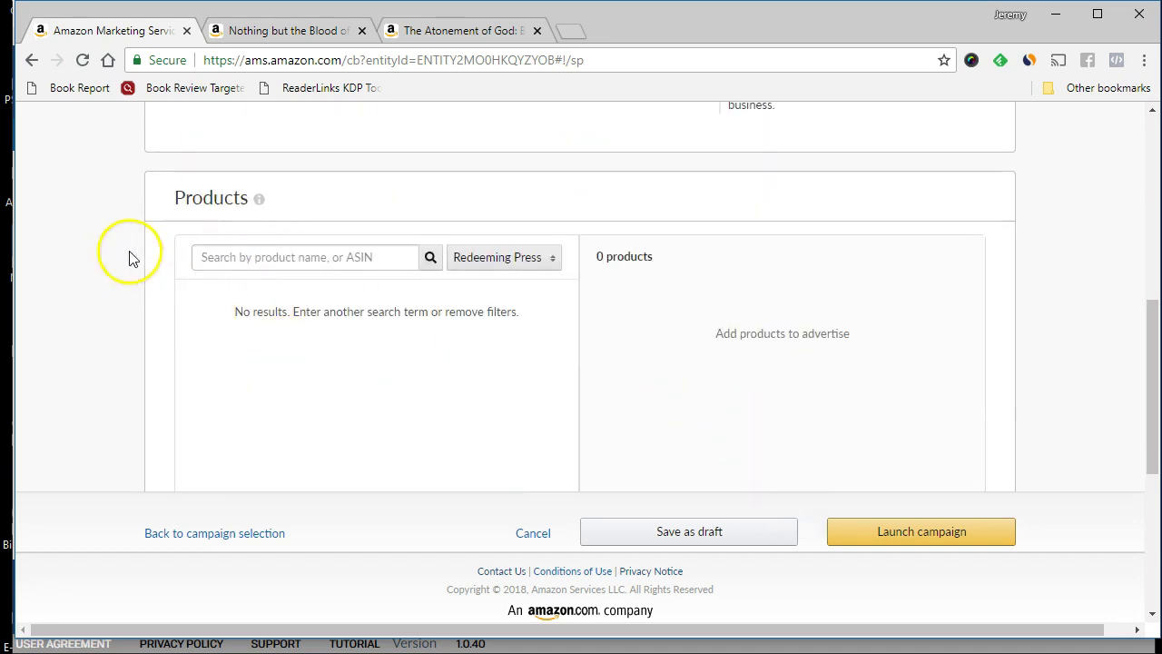
scroll(108, 297, up, 3)
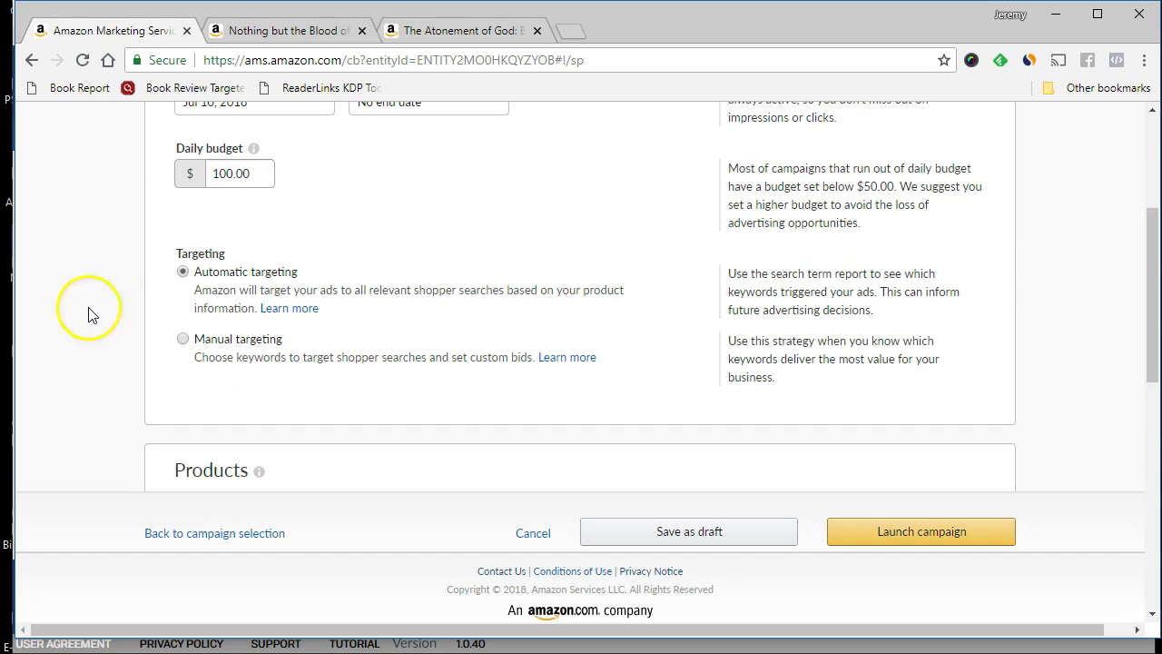
click(181, 341)
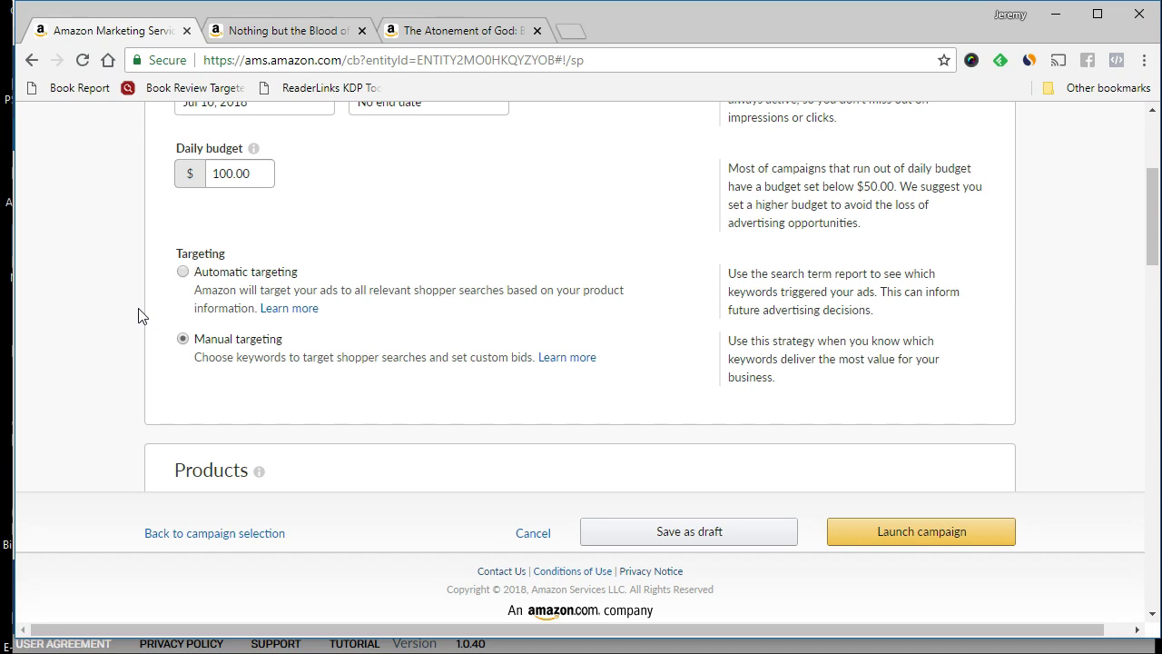
Step: In the campaign's Products section, search all Amazon products for "Nothing but the blood of Jesus"
scroll(149, 300, down, 3)
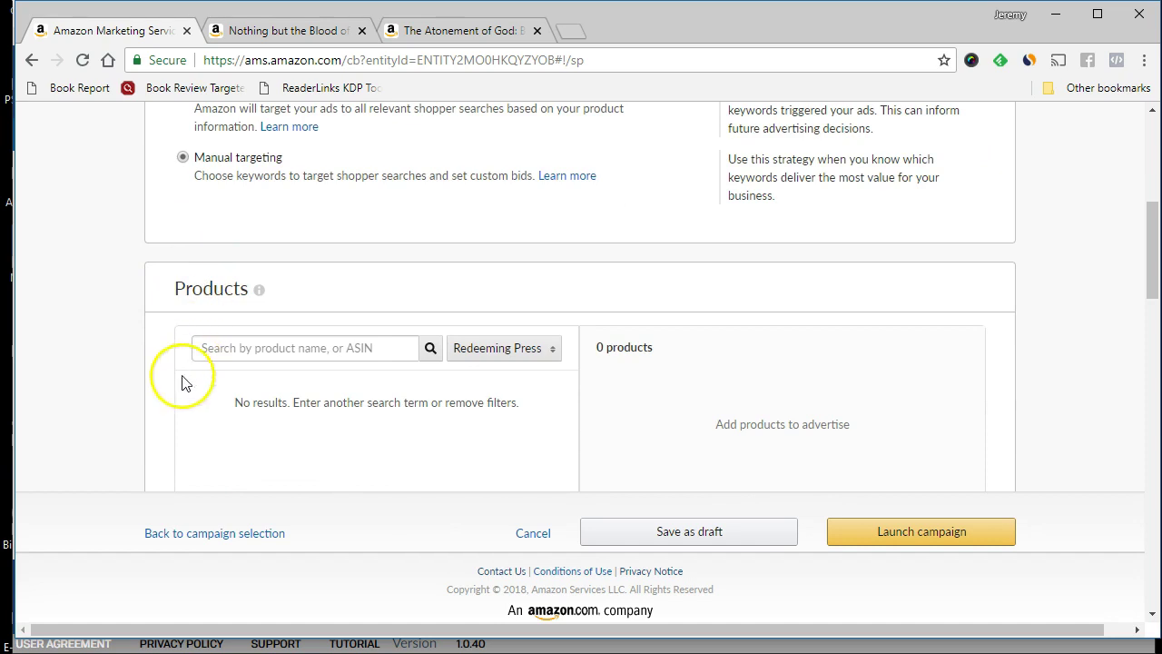
scroll(145, 363, down, 2)
scroll(540, 268, up, 1)
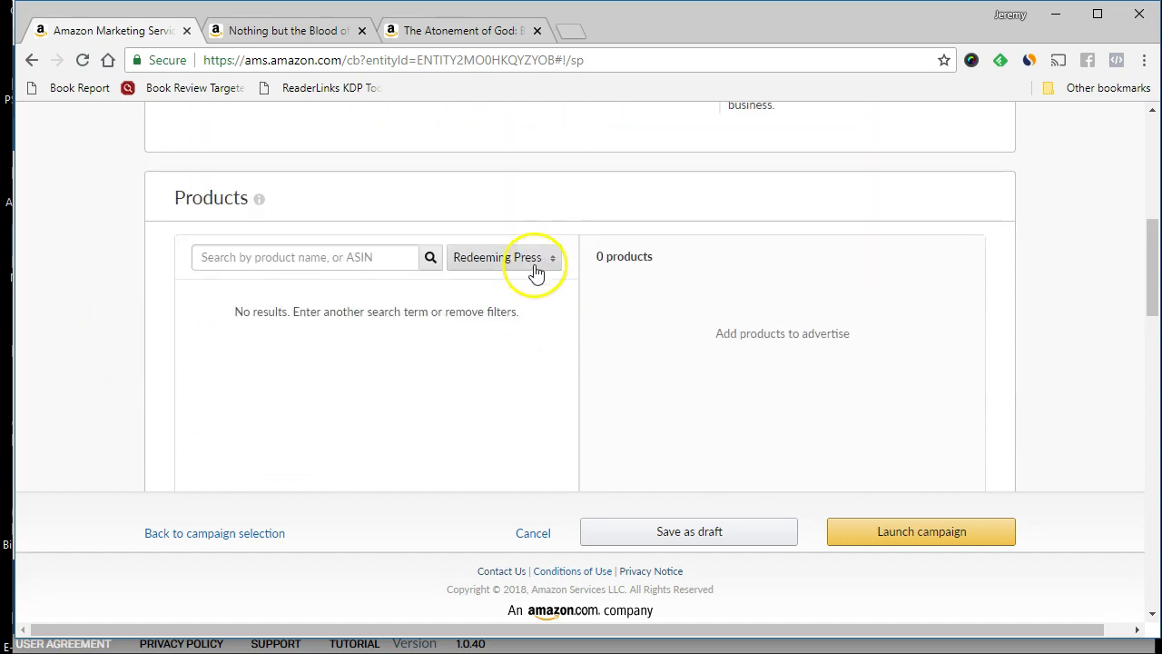
click(534, 262)
click(530, 285)
click(320, 257)
text(Nothing but the blood of Jesus)
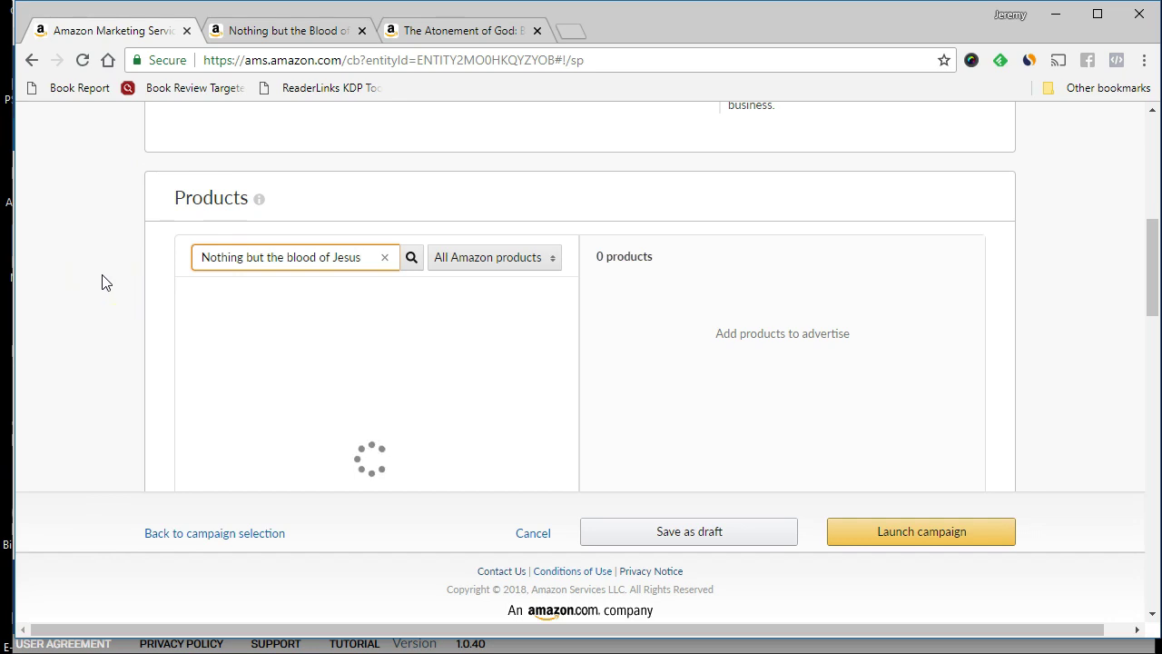
Step: Look through the first page of product search results for the book
scroll(148, 304, down, 2)
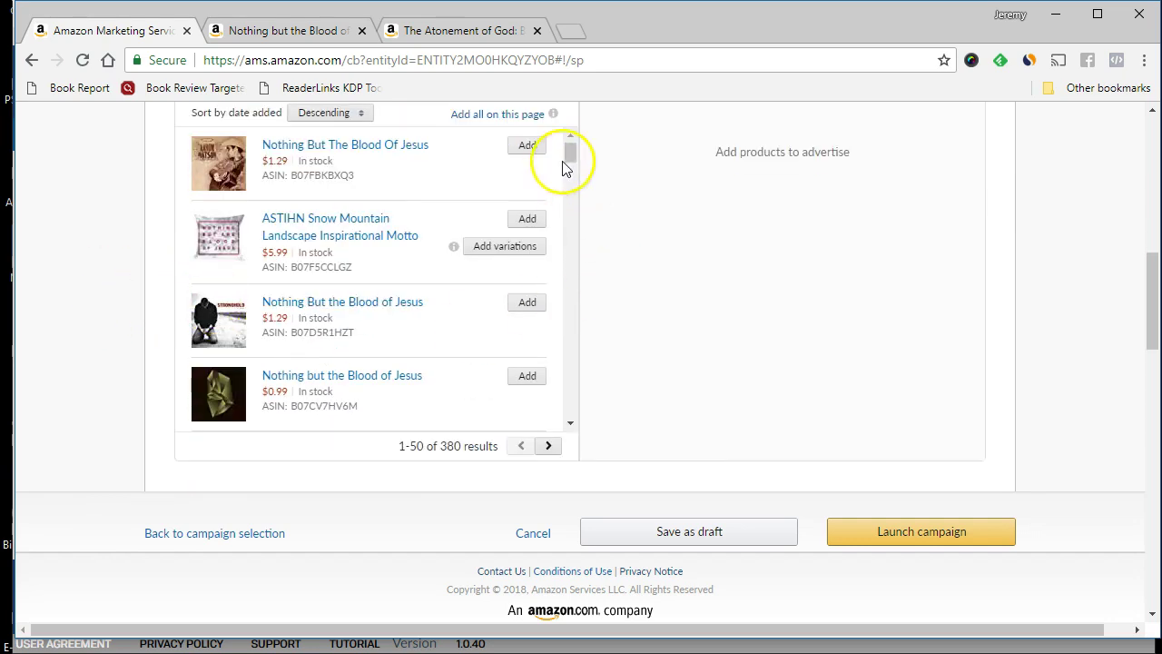
scroll(273, 293, up, 2)
scroll(182, 308, down, 2)
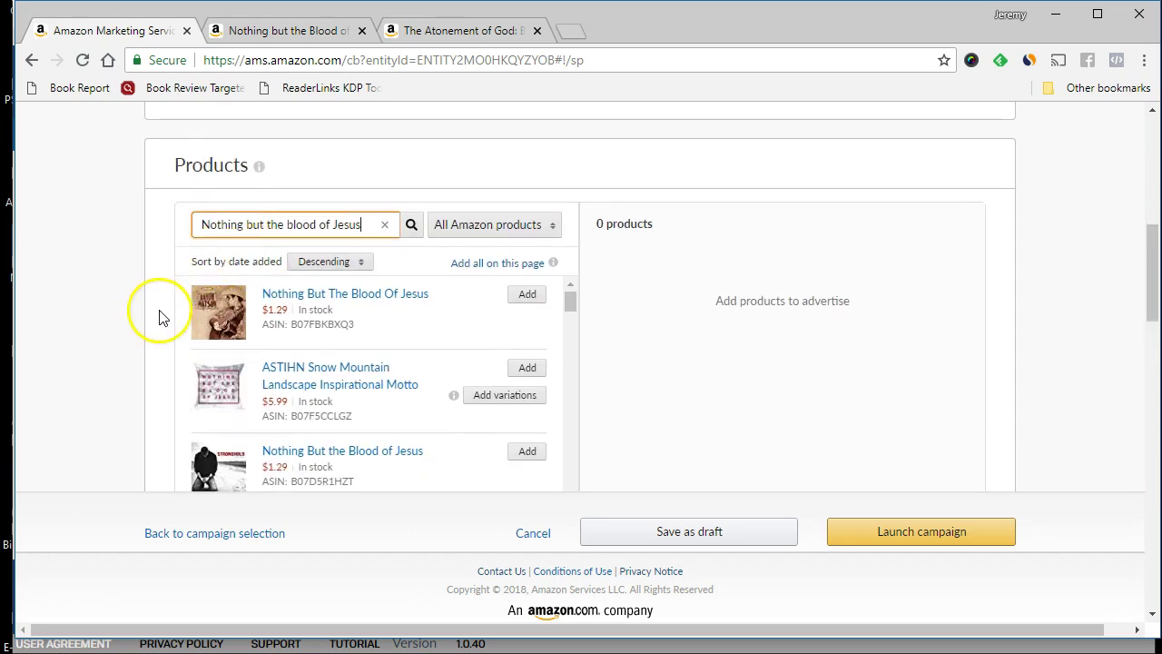
click(573, 420)
drag(573, 420, 572, 421)
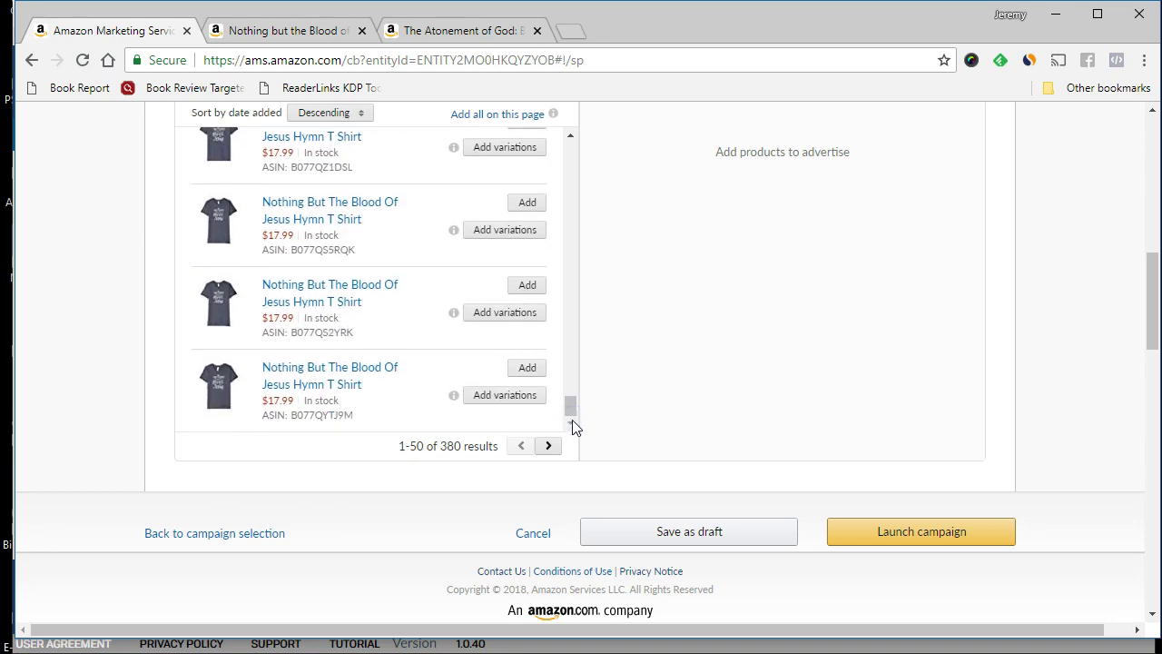
Step: Go to the paperback's Amazon page for "Nothing but the Blood of Jesus" and highlight the ISBN-13 in its product details
click(272, 38)
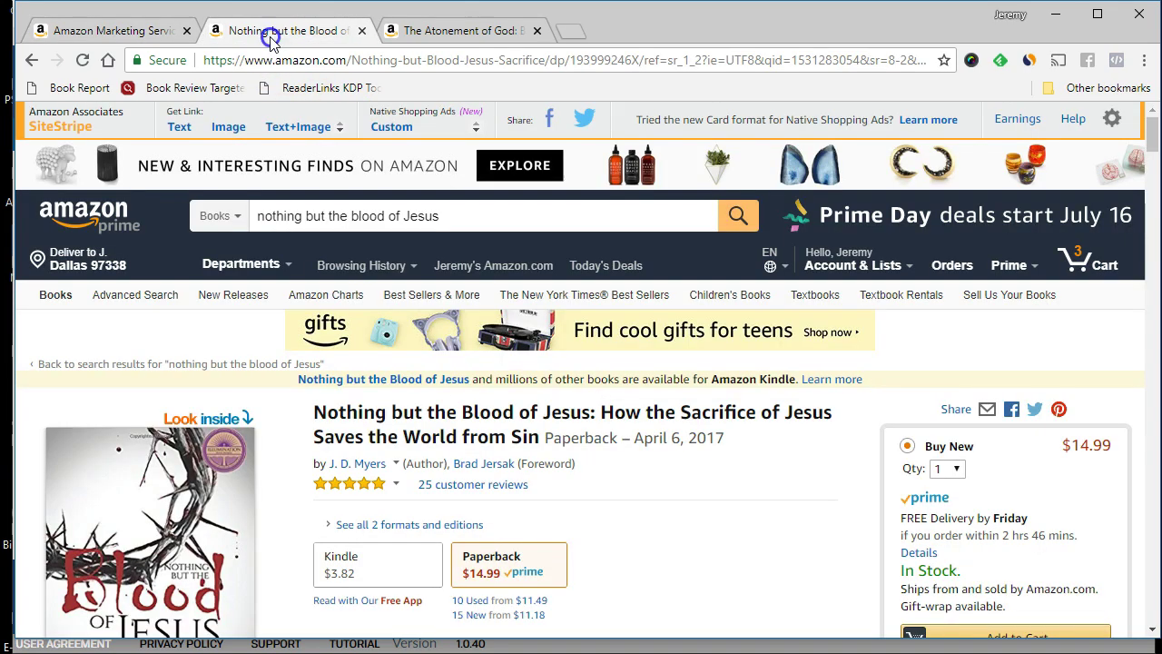
scroll(306, 475, down, 10)
scroll(292, 468, down, 15)
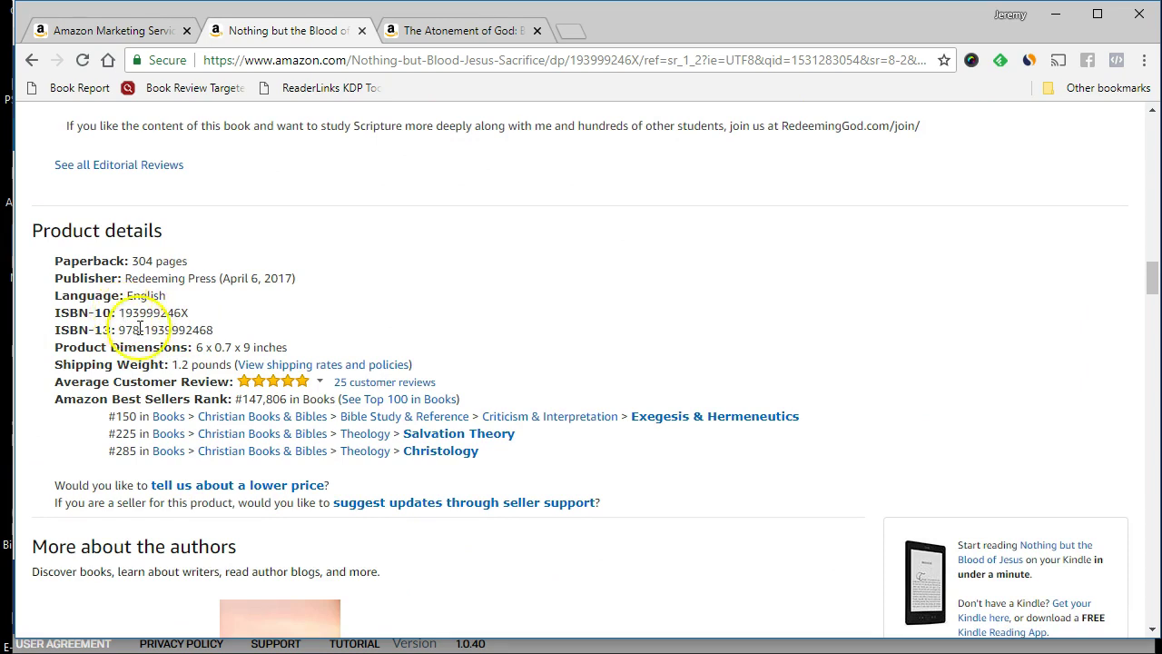
drag(216, 330, 138, 329)
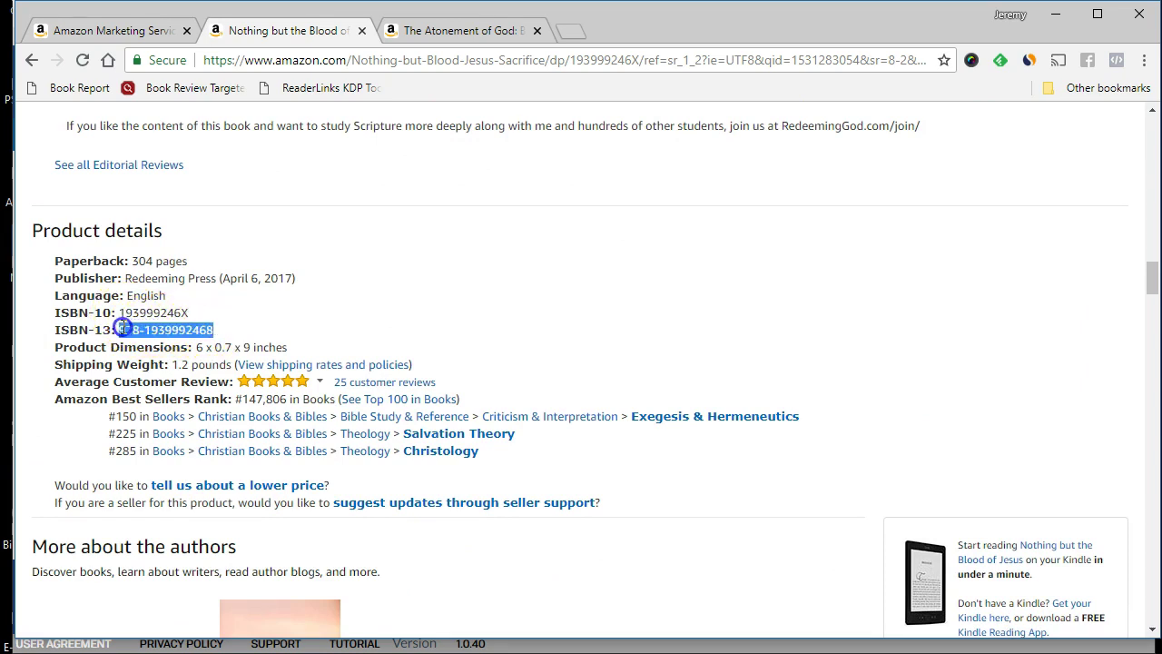
Step: Switch to the book's Kindle edition page on Amazon and find the ASIN in its product details
scroll(391, 264, up, 15)
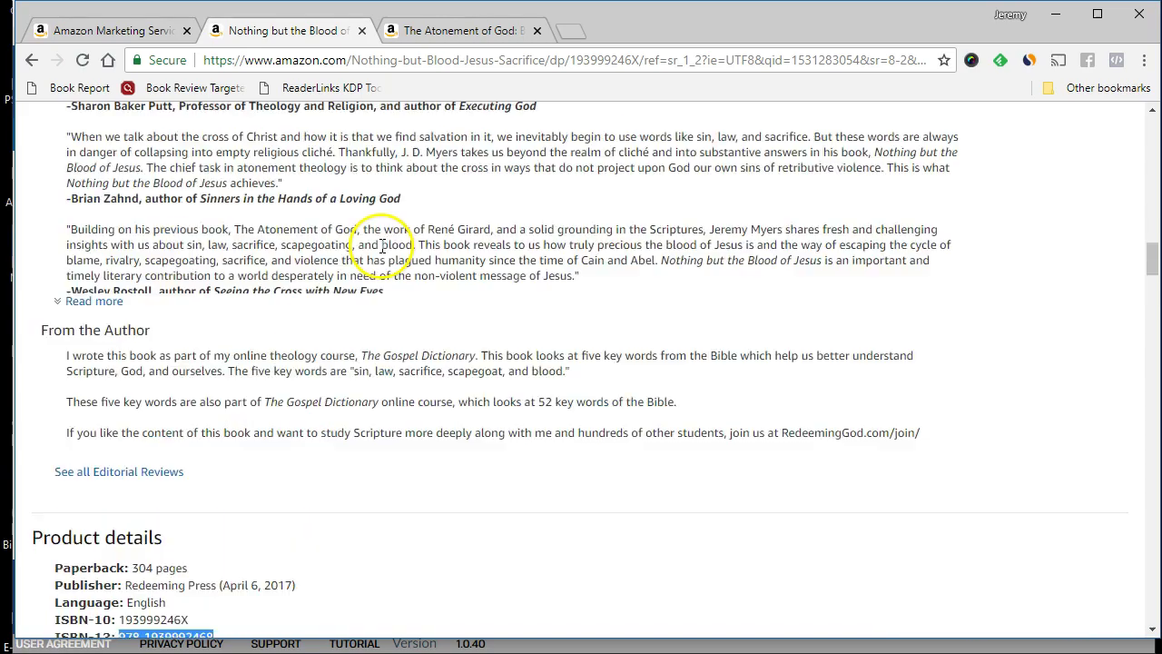
scroll(392, 275, up, 6)
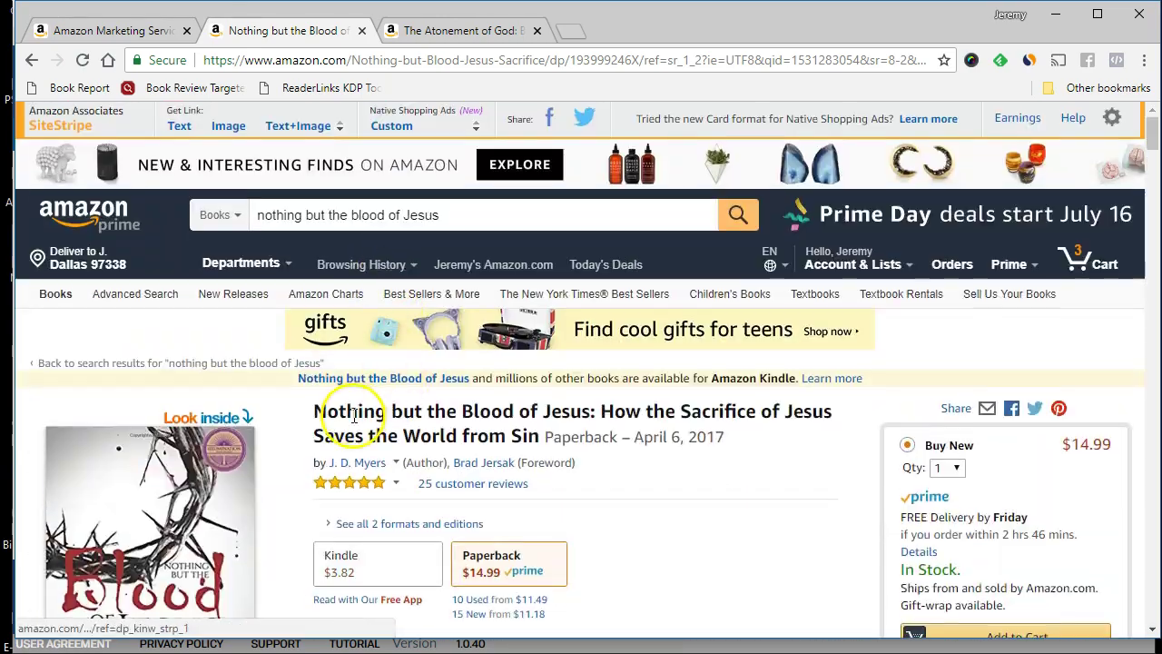
scroll(363, 415, down, 2)
click(361, 385)
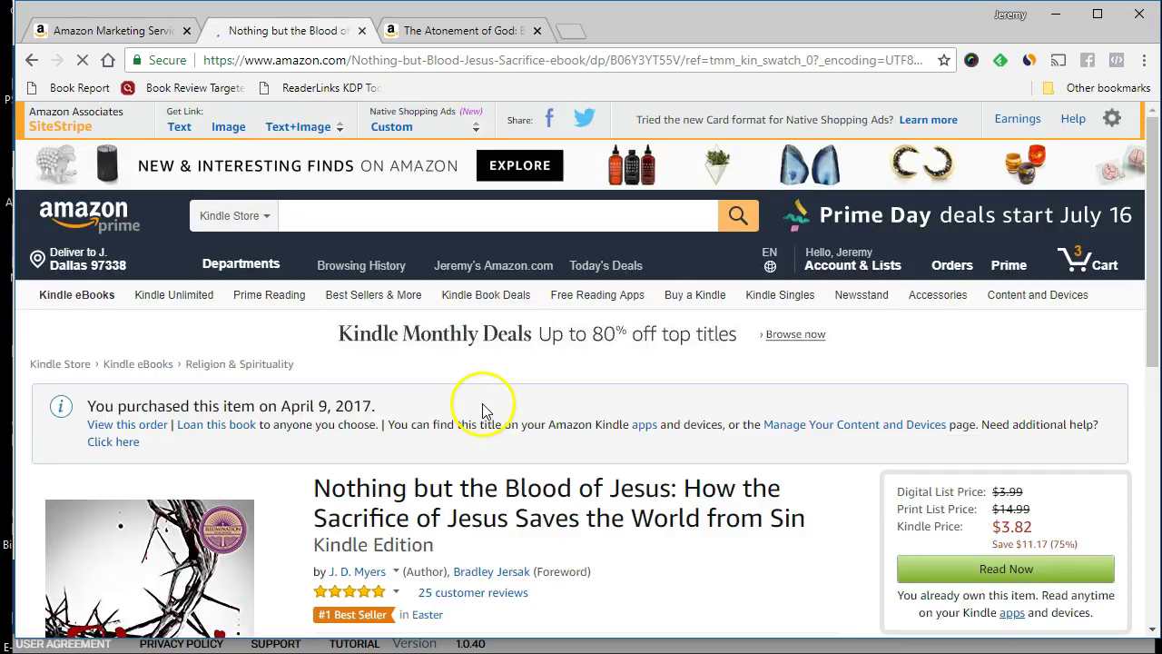
scroll(485, 414, down, 5)
scroll(484, 408, down, 15)
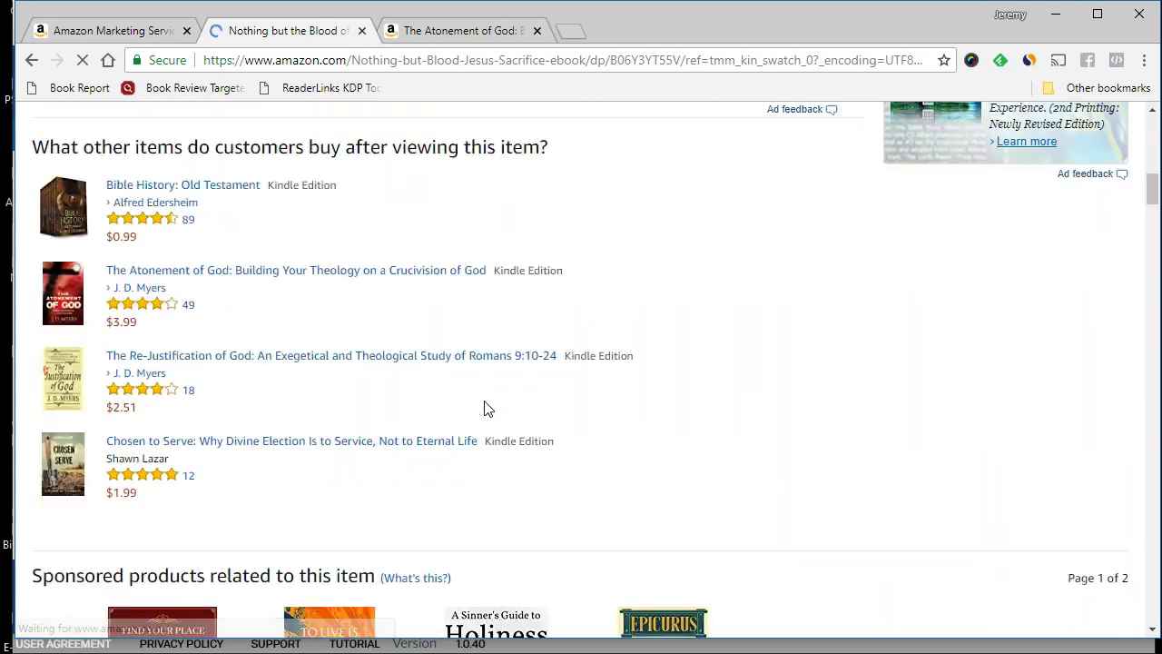
scroll(485, 409, down, 7)
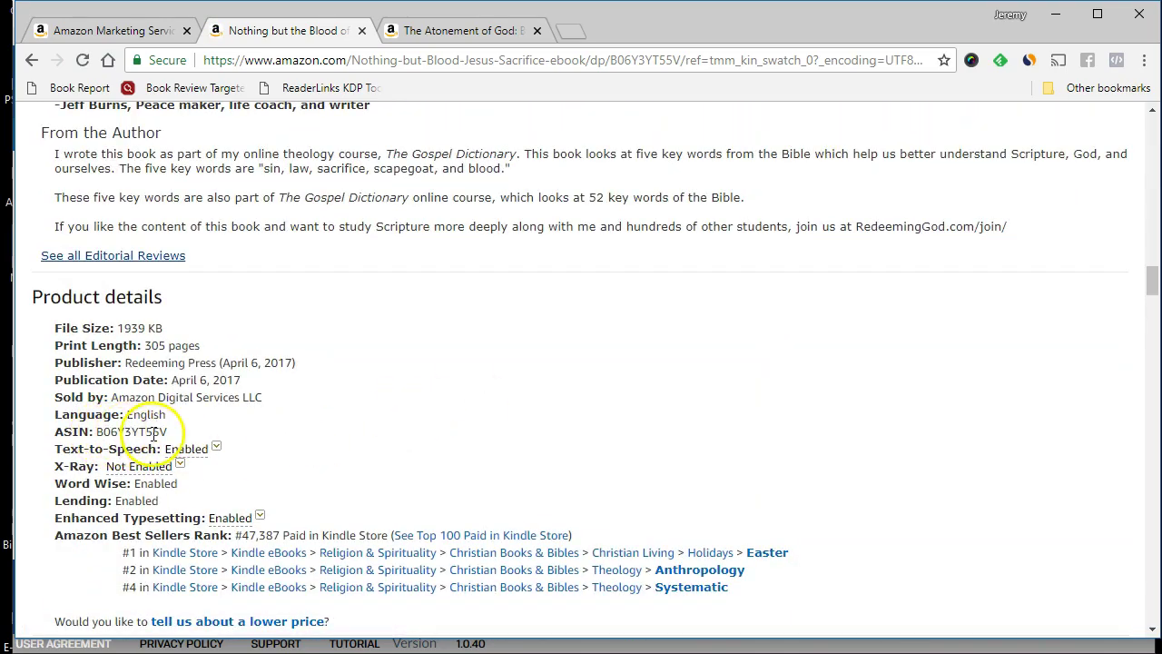
click(88, 31)
scroll(172, 343, up, 8)
scroll(148, 372, down, 2)
scroll(281, 431, down, 2)
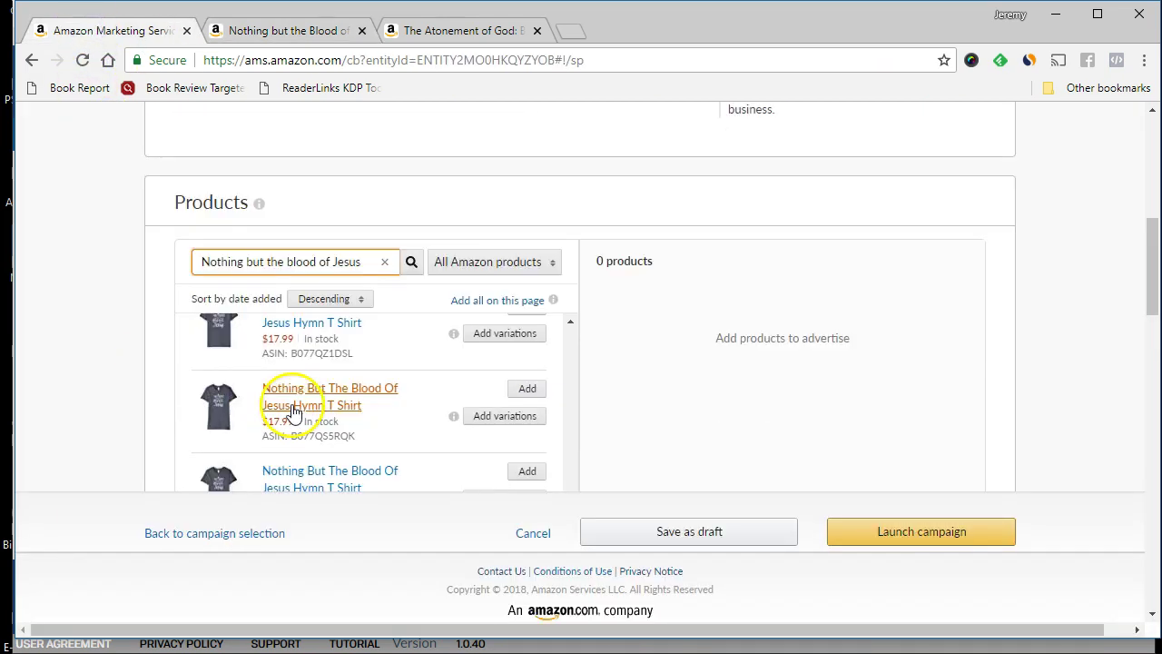
drag(368, 258, 186, 257)
key(ctrl+v)
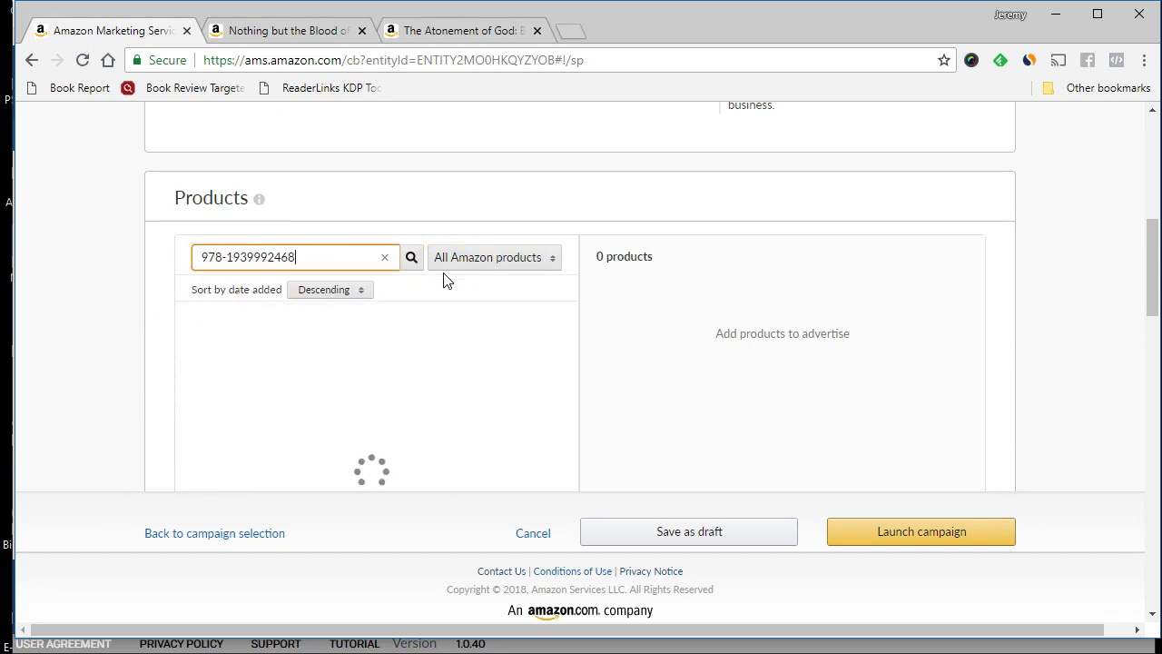
drag(300, 258, 248, 258)
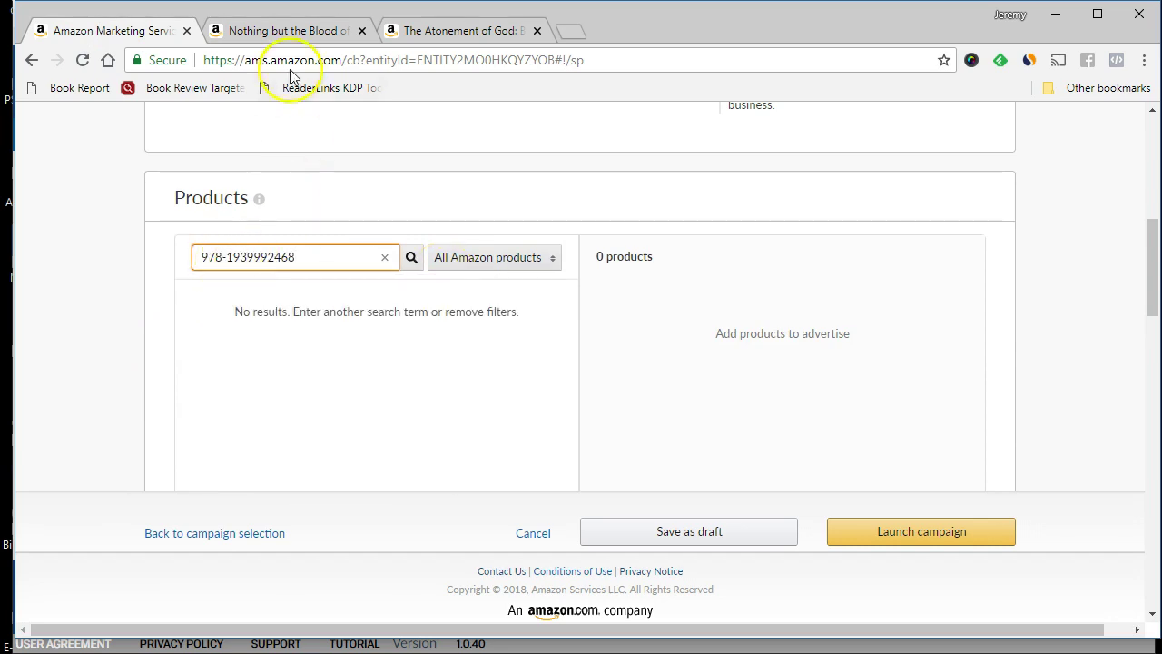
Step: Find the Kindle edition by its ASIN, B06Y3YT55V, and add it to the campaign's products
click(289, 30)
drag(169, 432, 106, 433)
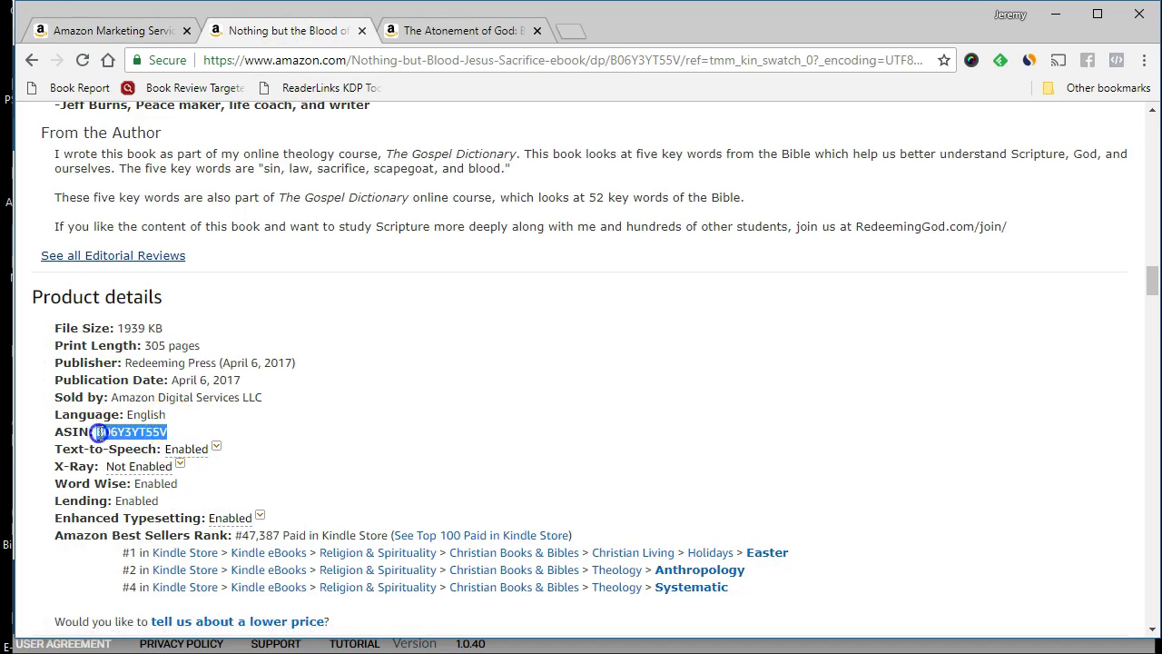
click(89, 30)
drag(297, 257, 220, 255)
text(B06Y3YT55V)
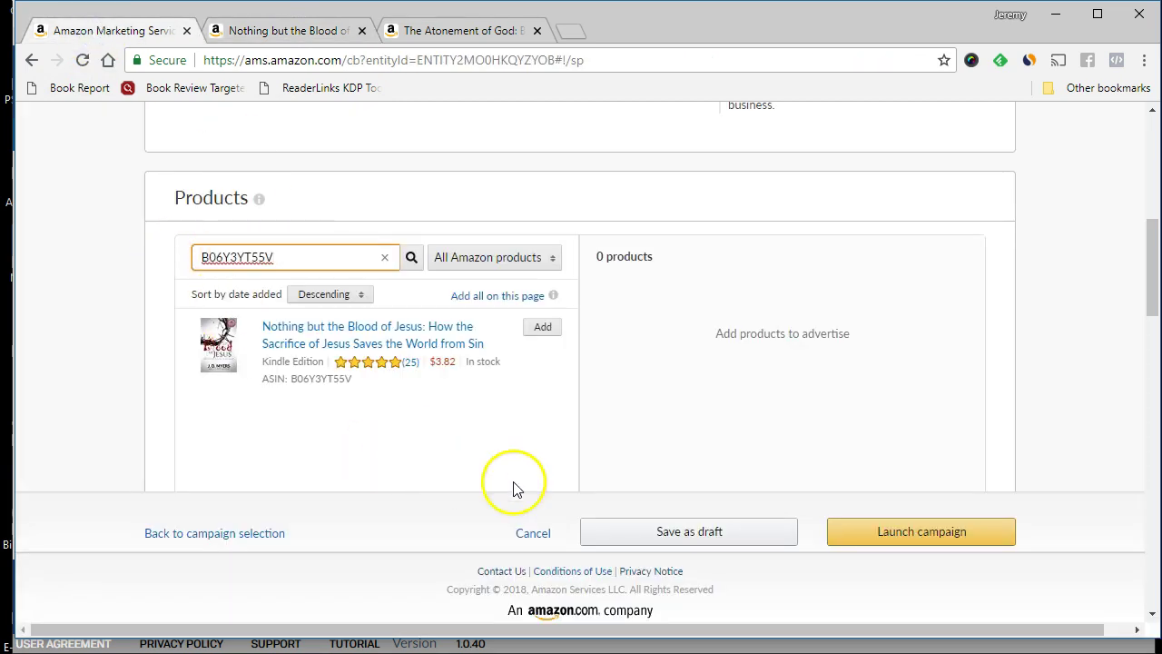
click(543, 329)
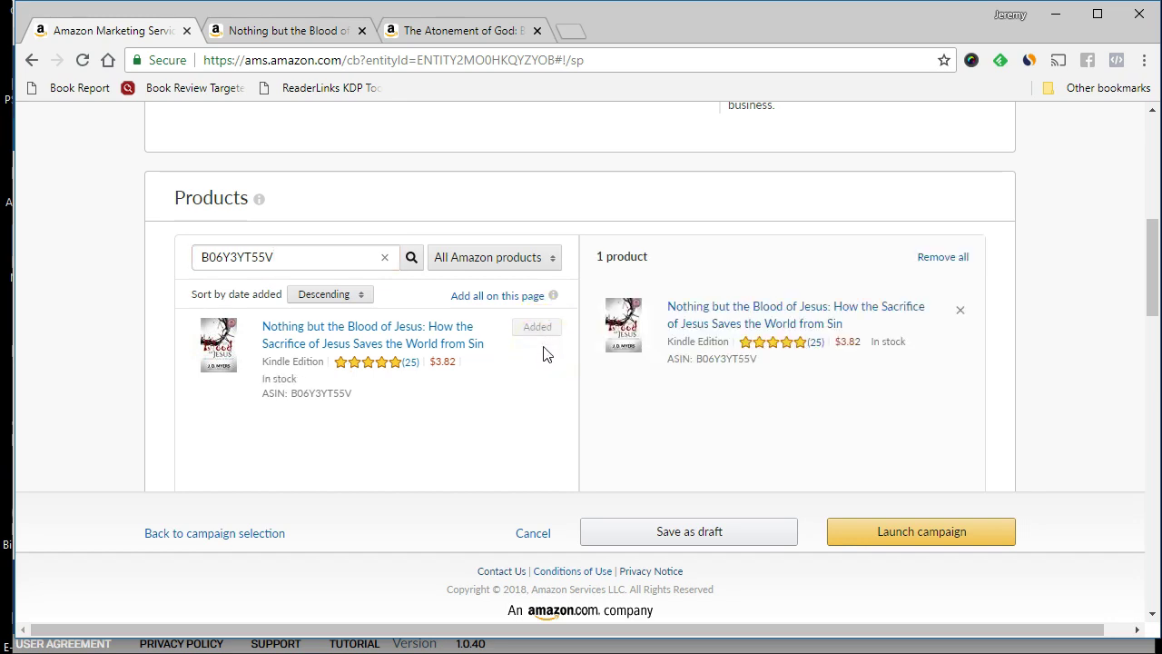
Step: Return to the book's paperback page on Amazon and copy the ISBN-10, 193999246X, from its product details
click(273, 31)
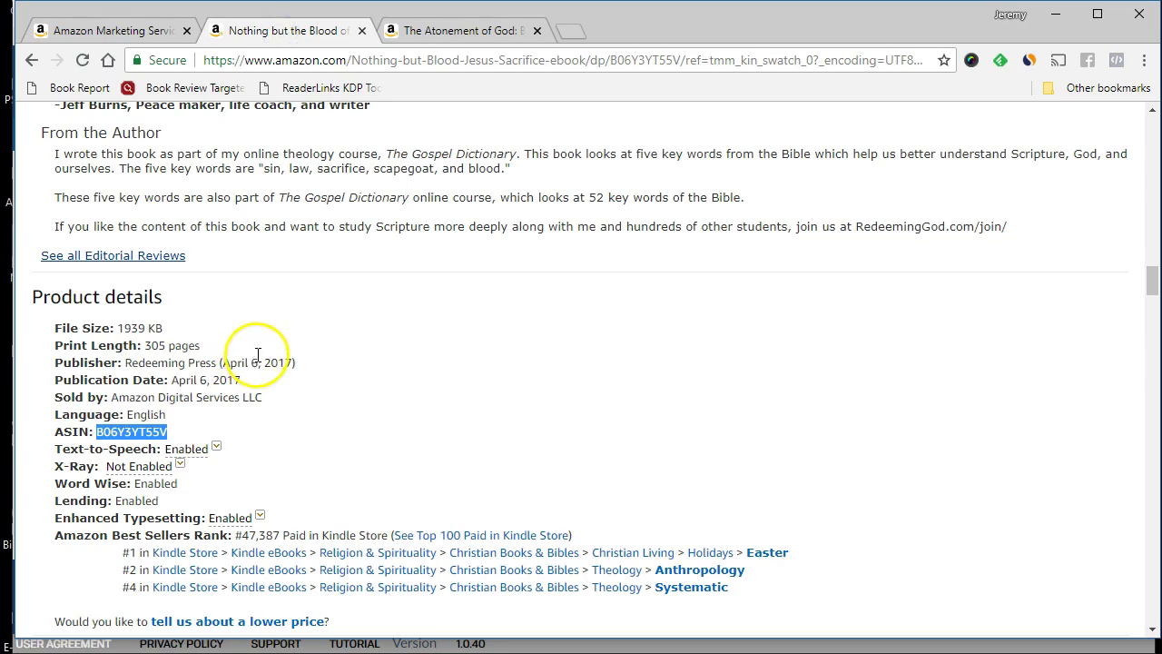
scroll(258, 354, up, 20)
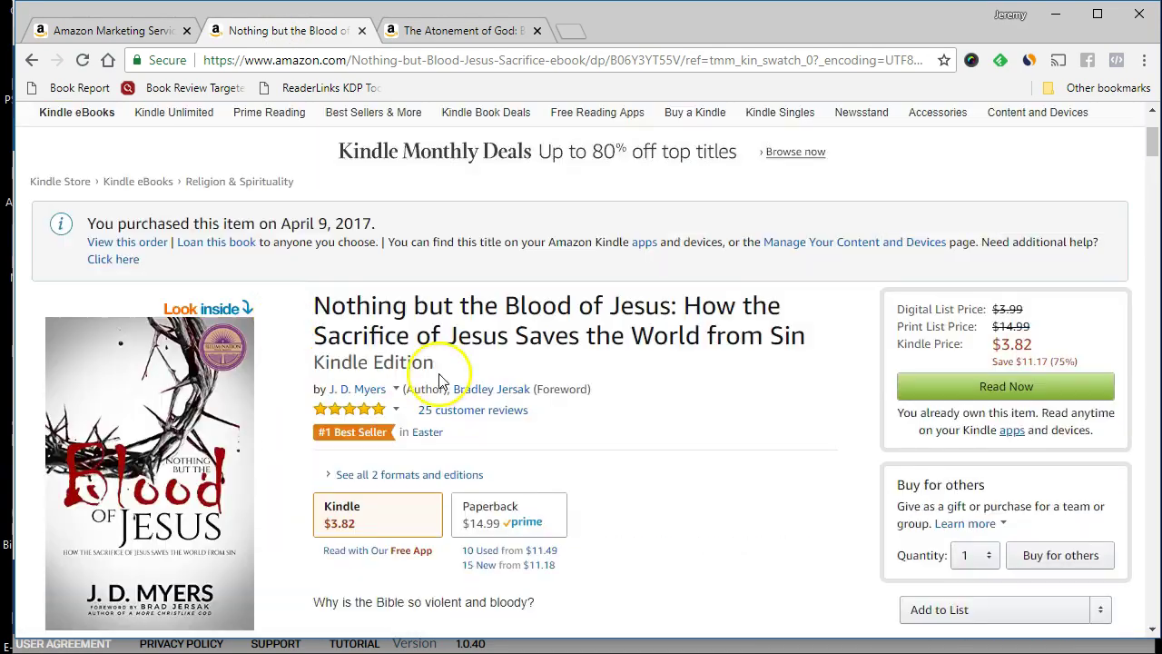
click(480, 513)
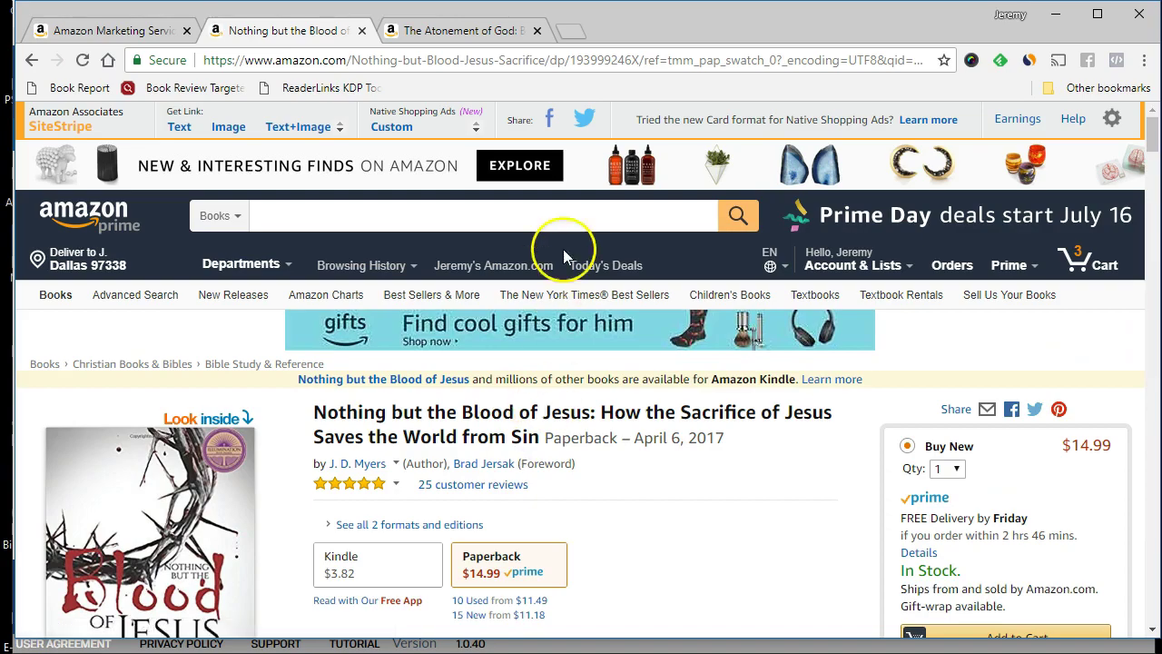
scroll(491, 413, down, 12)
scroll(490, 418, down, 10)
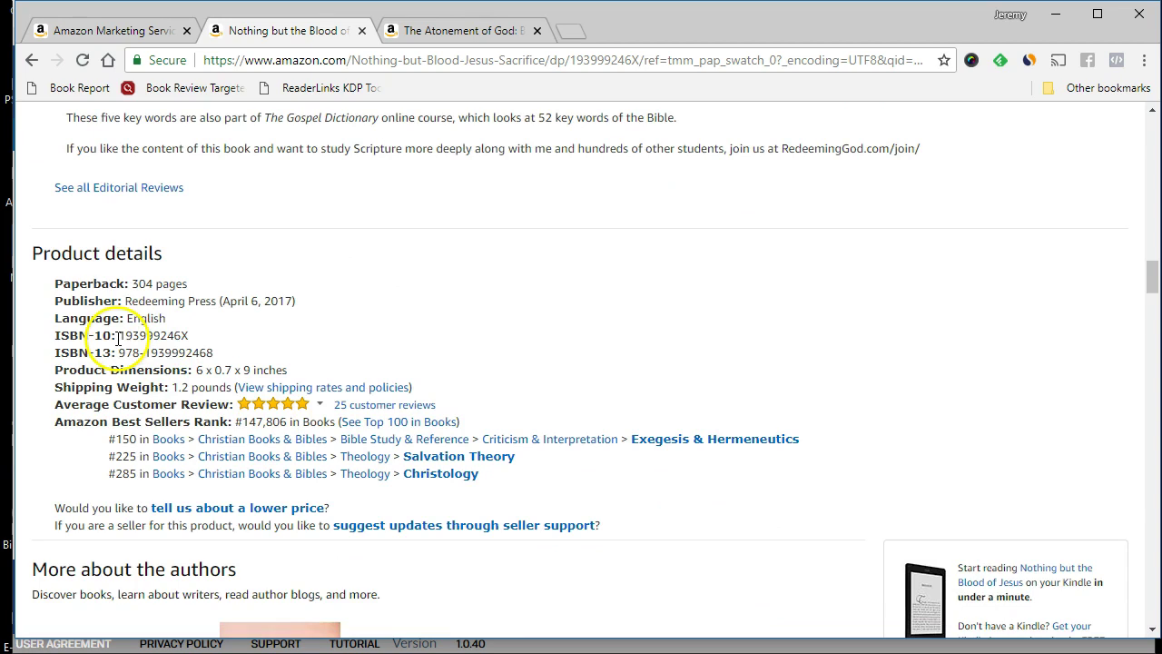
drag(120, 335, 189, 335)
key(ctrl+c)
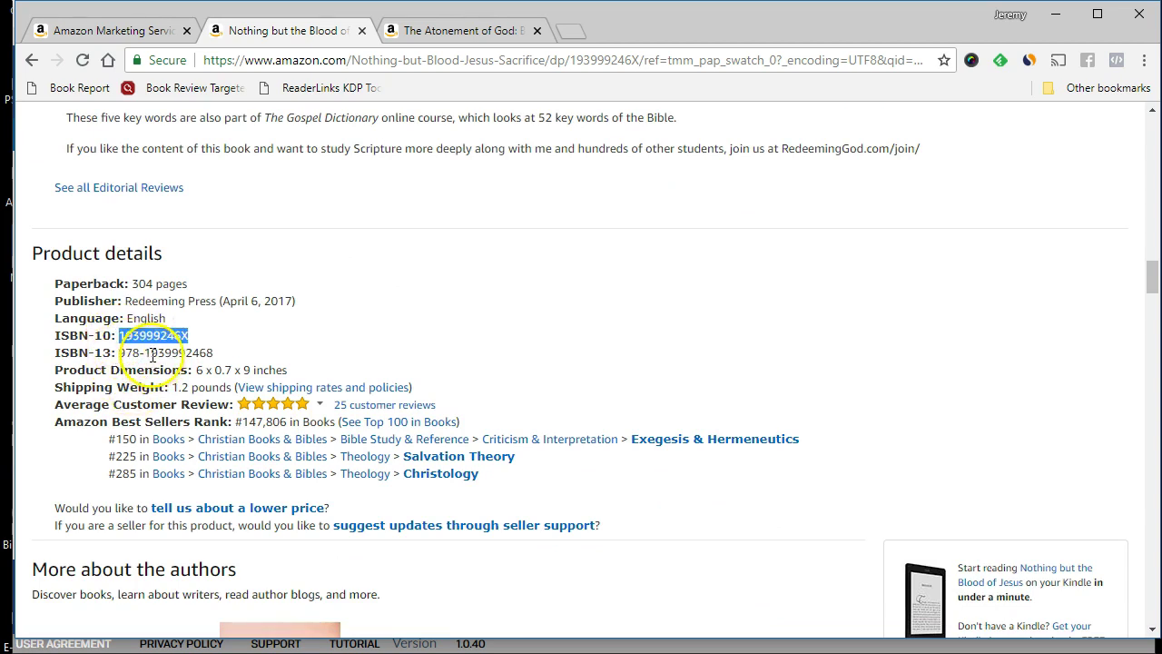
click(111, 37)
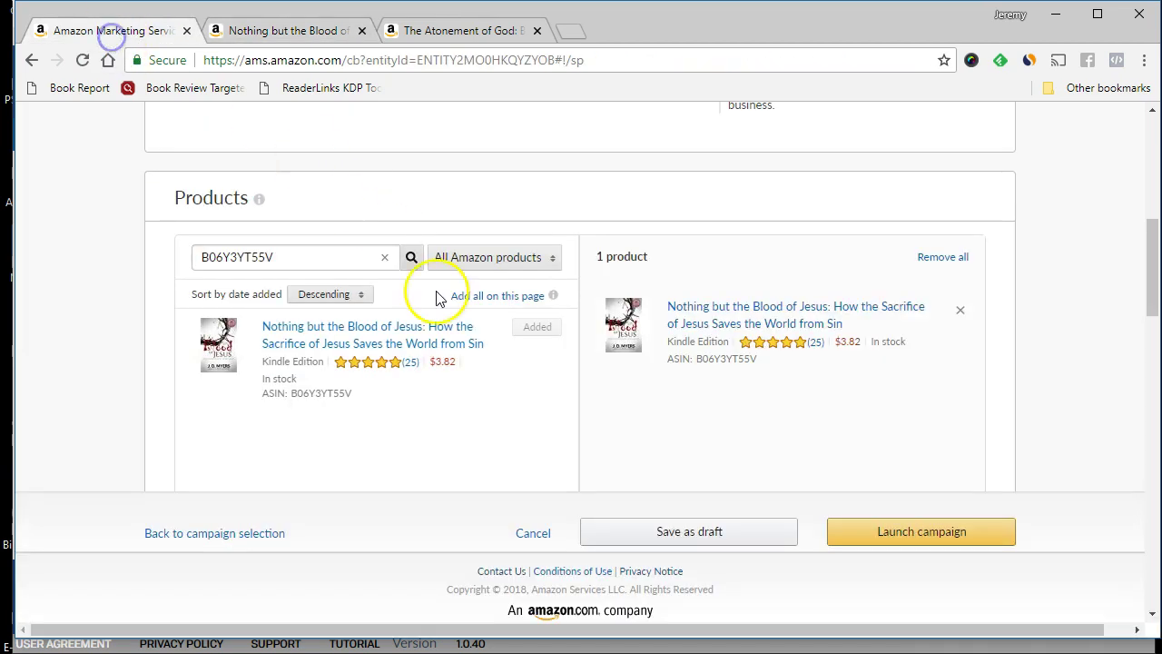
drag(313, 249, 195, 254)
key(ctrl+v)
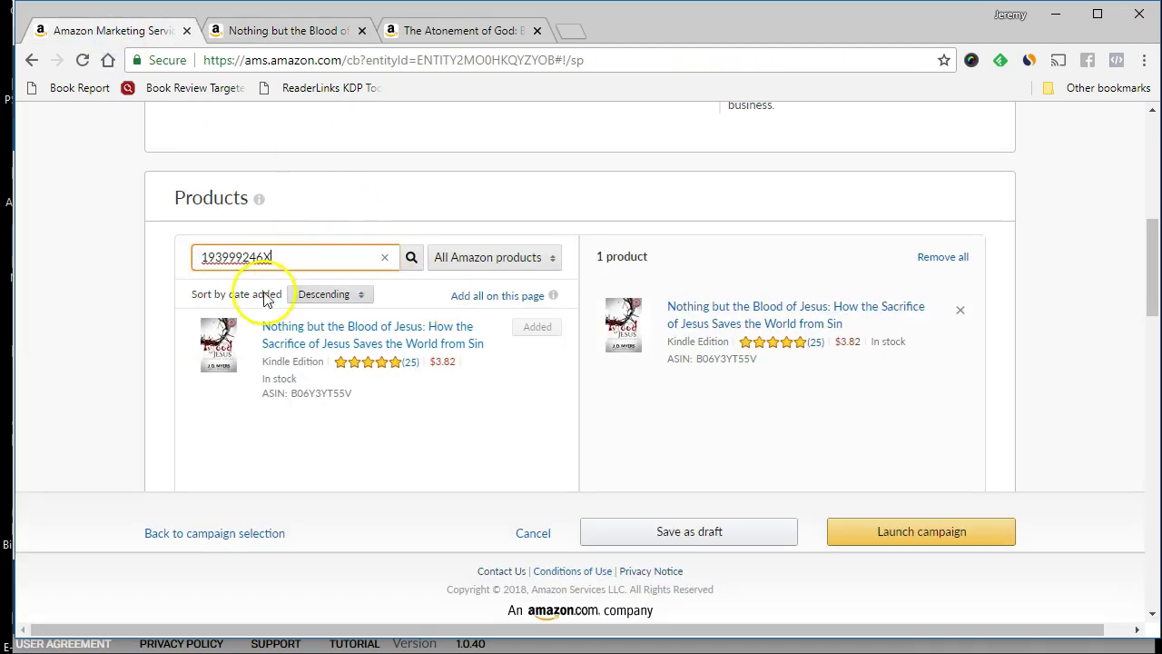
click(413, 258)
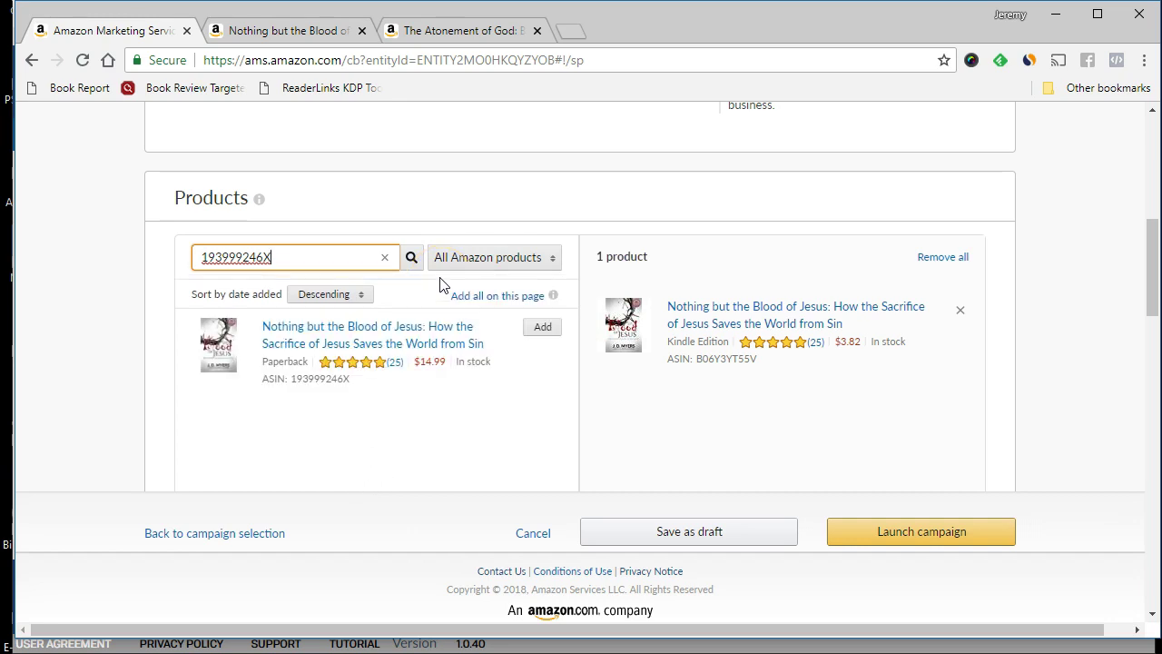
click(551, 327)
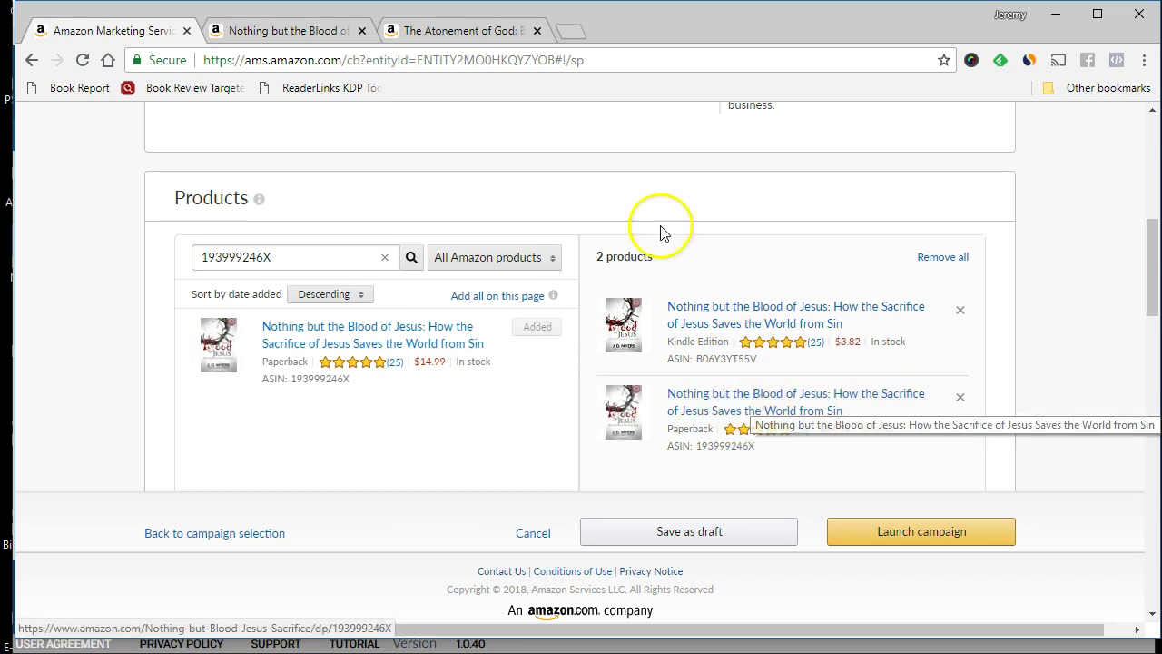
Step: Look over the cover, formats and description on the Amazon page for "The Atonement of God"
click(466, 32)
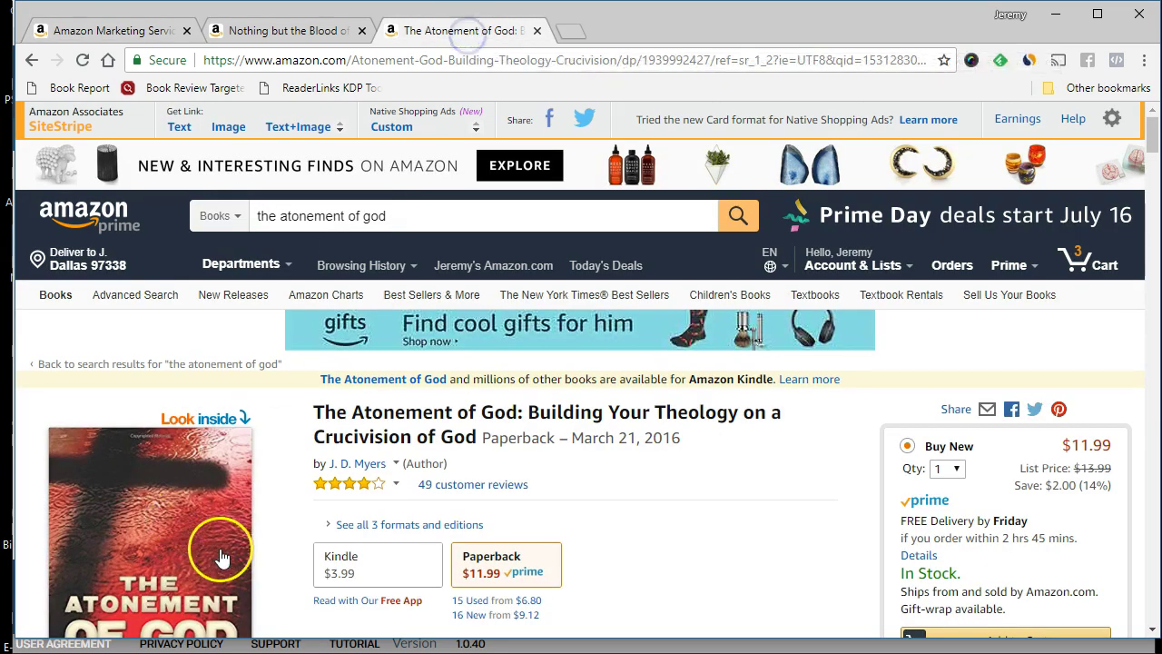
scroll(295, 499, down, 3)
scroll(296, 506, down, 3)
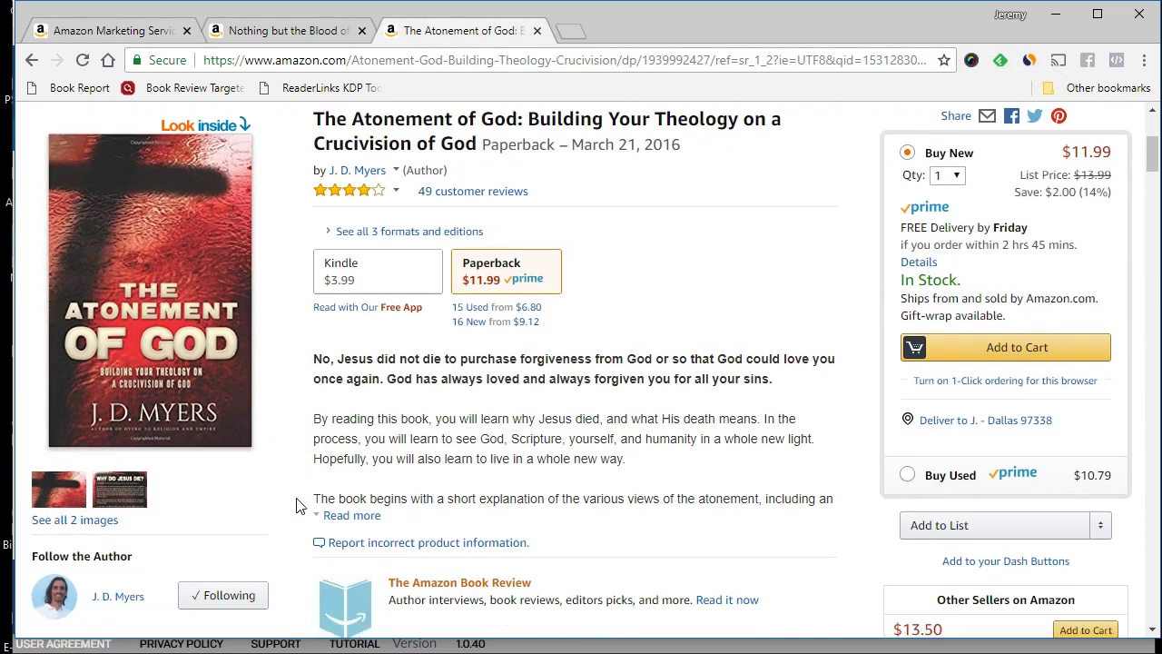
scroll(465, 472, up, 5)
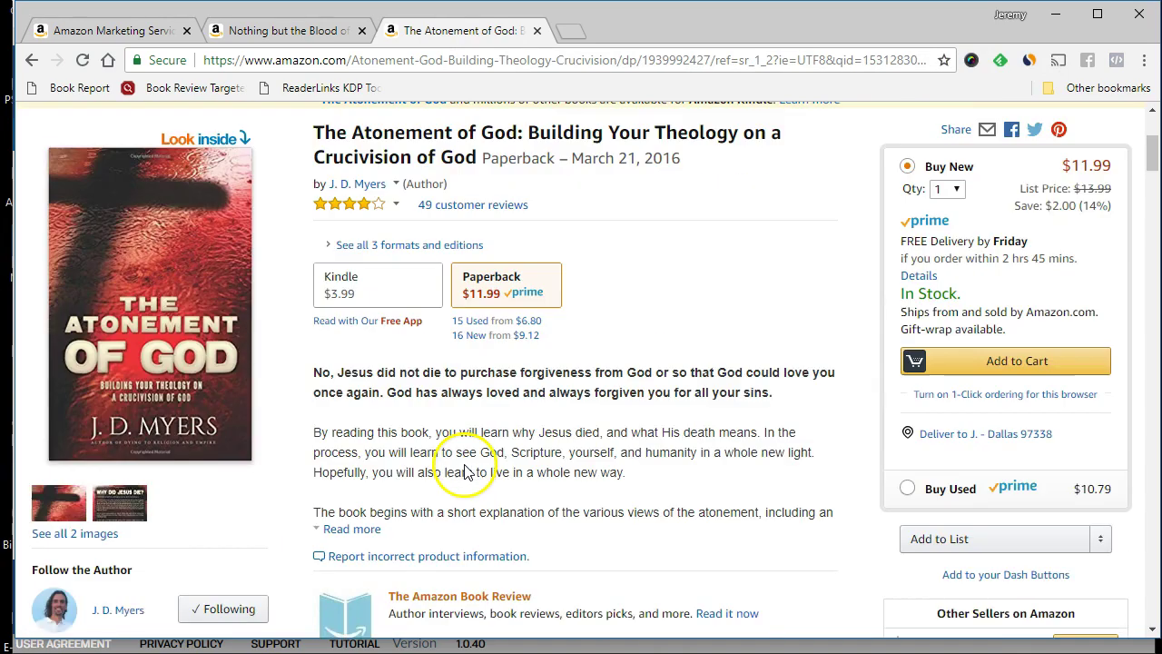
scroll(466, 470, down, 2)
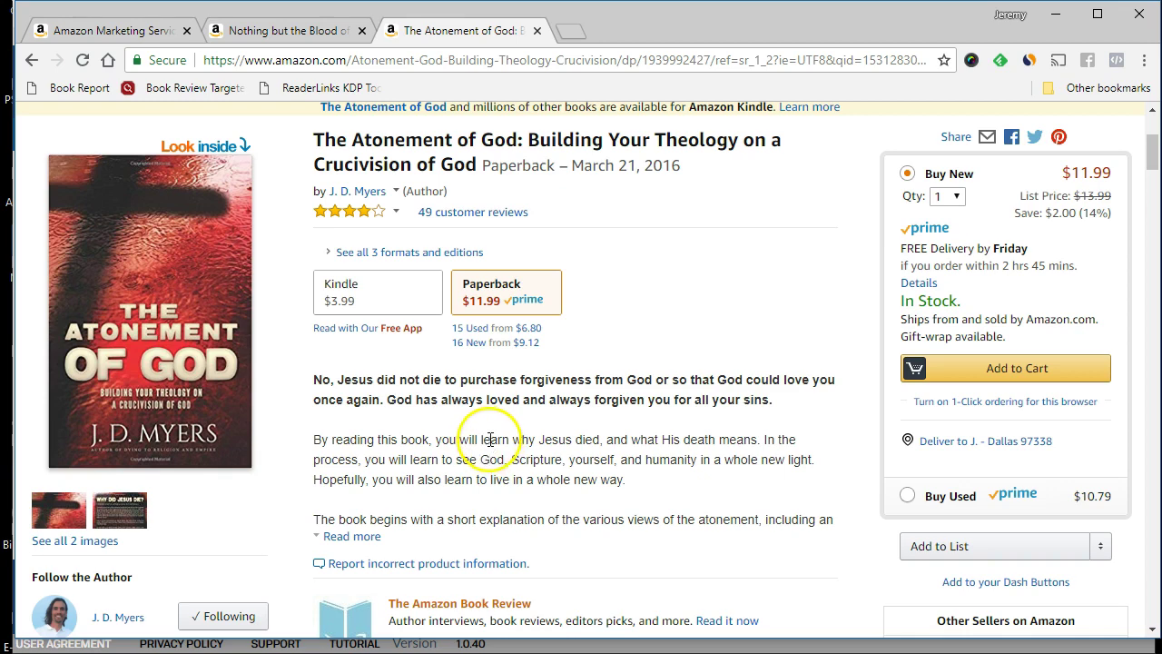
scroll(498, 427, down, 6)
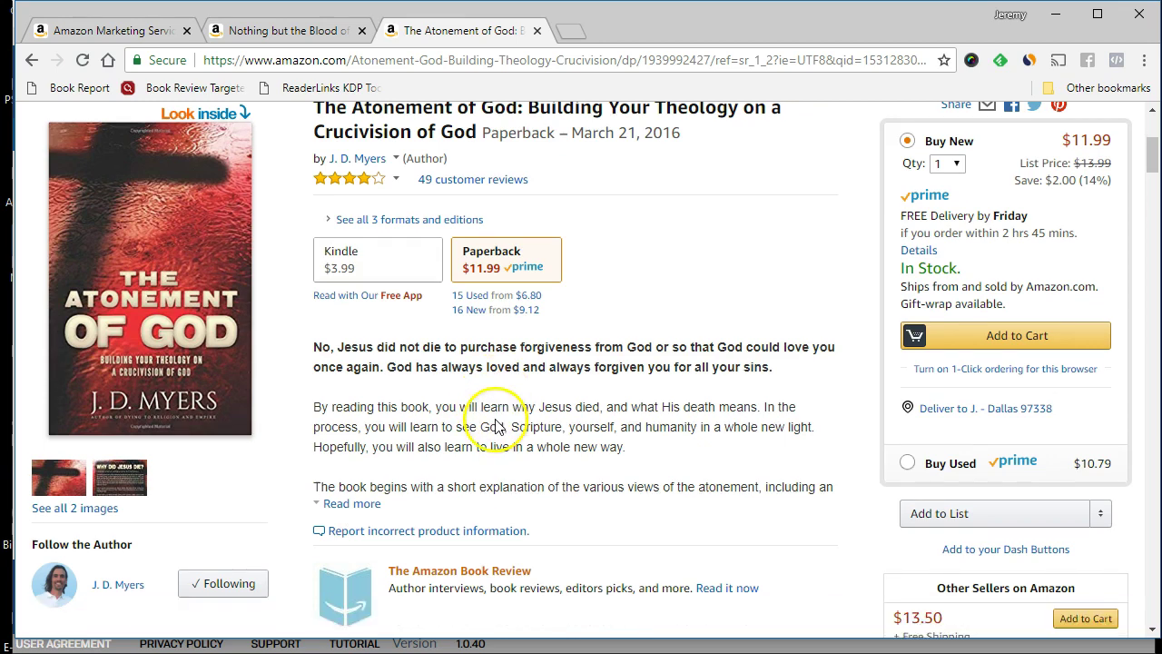
scroll(498, 427, up, 5)
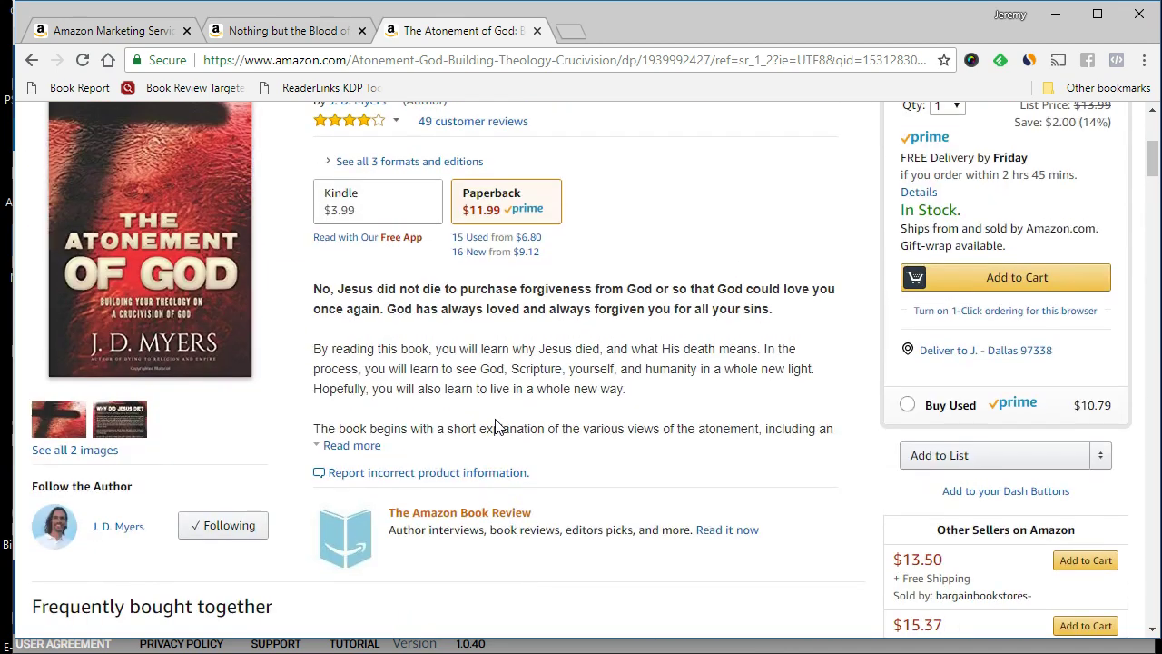
Step: Review the campaign's selected products and glance at the Keywords and bids section below them
click(107, 29)
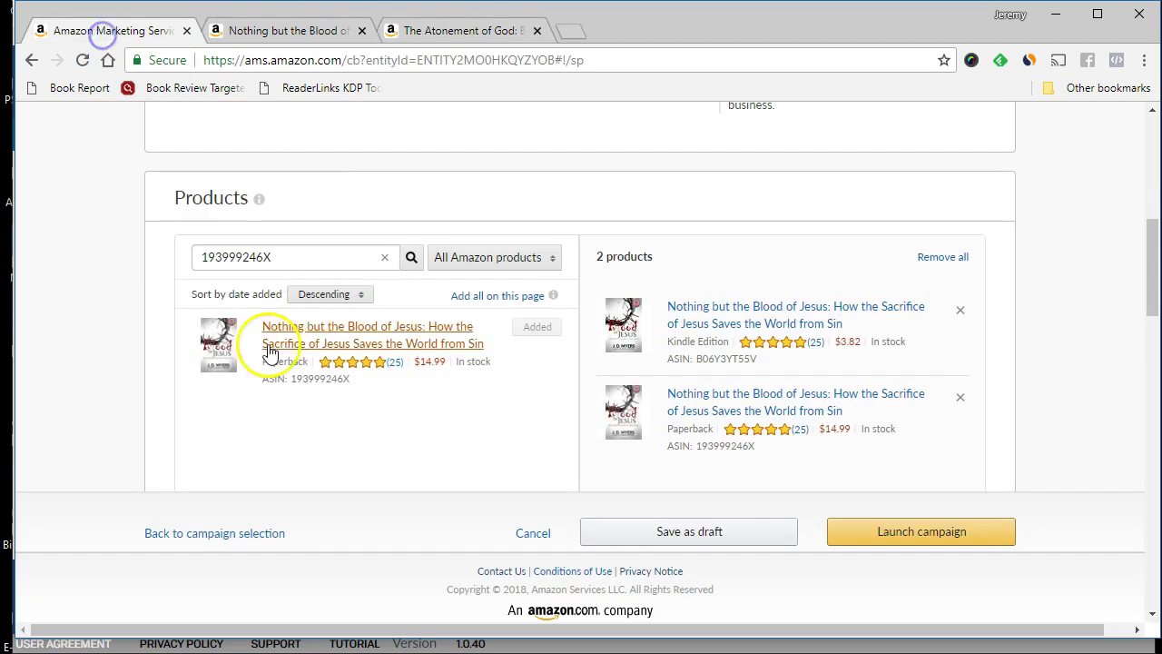
scroll(160, 342, down, 2)
scroll(156, 342, down, 2)
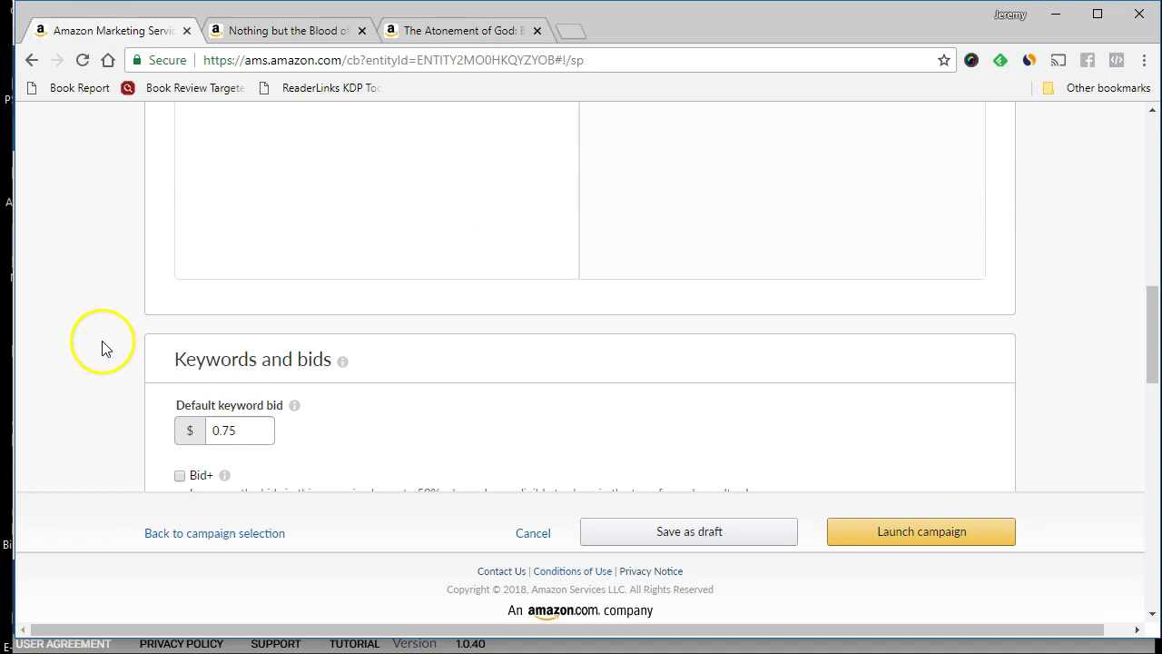
scroll(106, 348, up, 2)
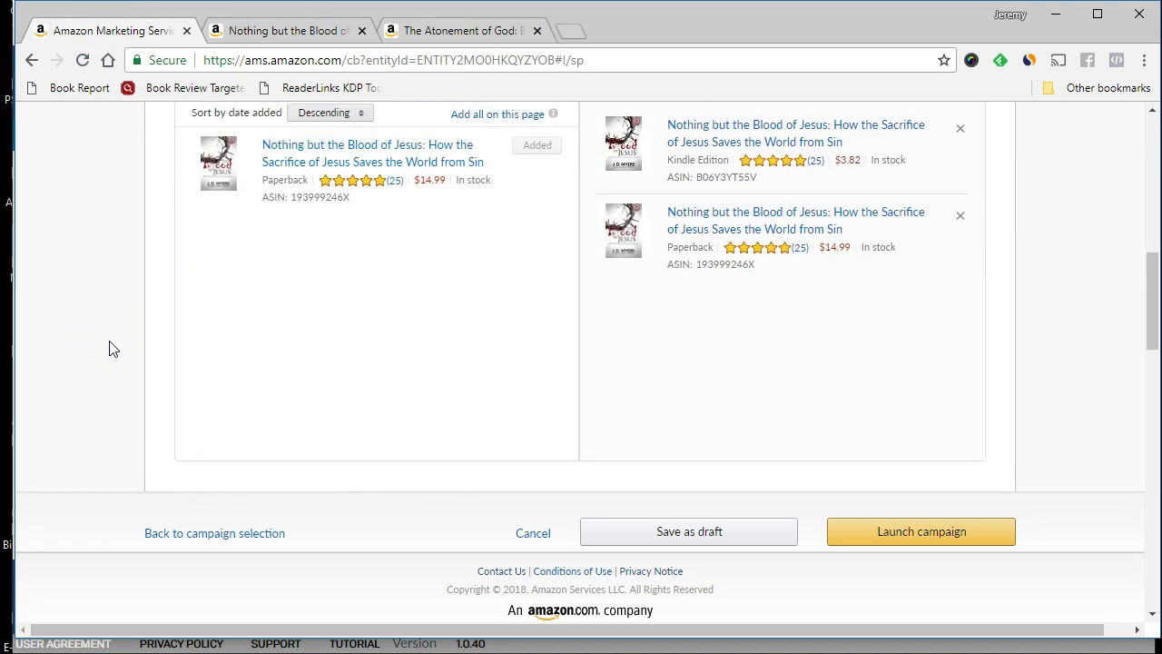
scroll(110, 347, up, 1)
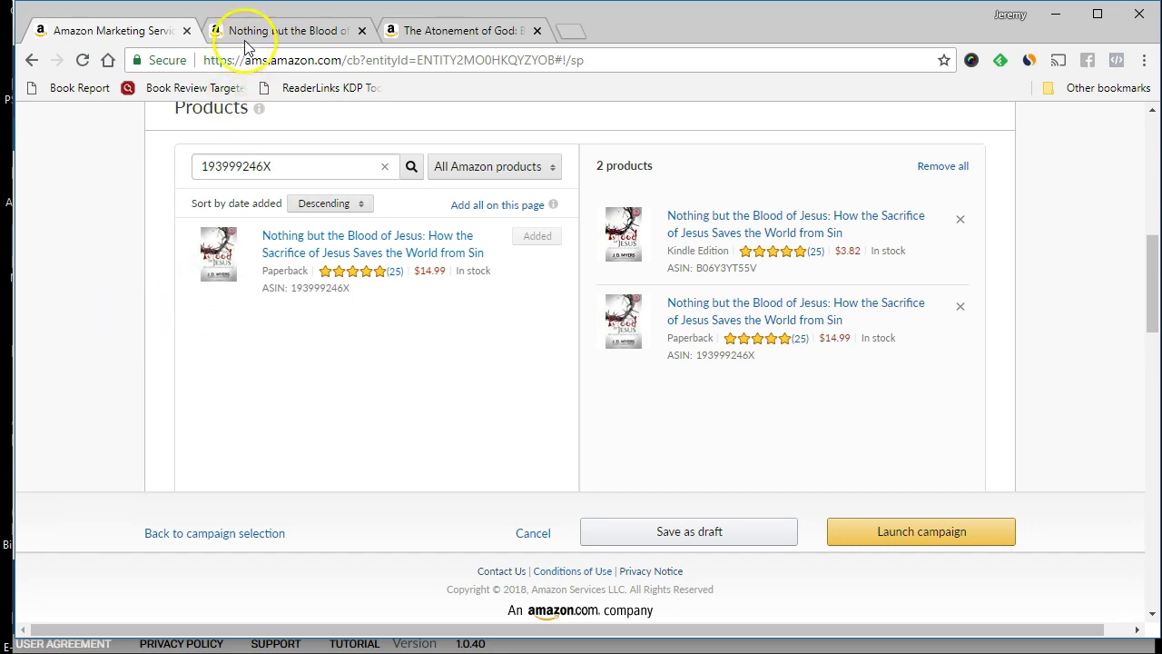
Step: From the frequently bought together books on "The Atonement of God" page, open "The Re-Justification of God" and view its available formats
click(272, 30)
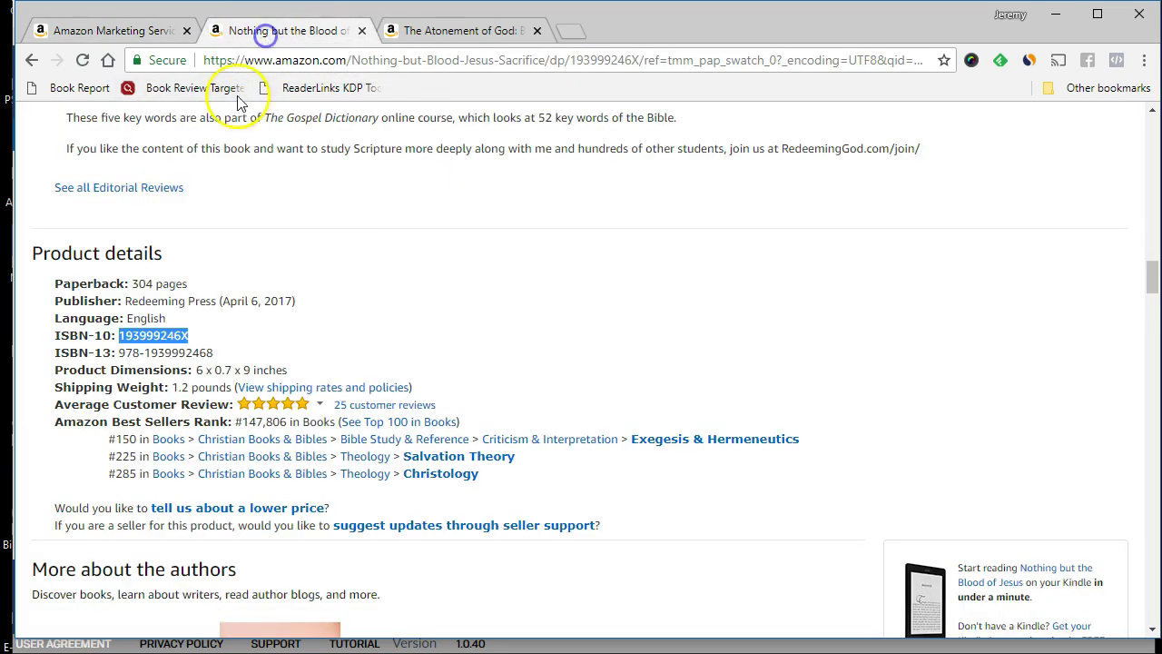
scroll(204, 341, down, 3)
click(484, 32)
scroll(575, 350, down, 5)
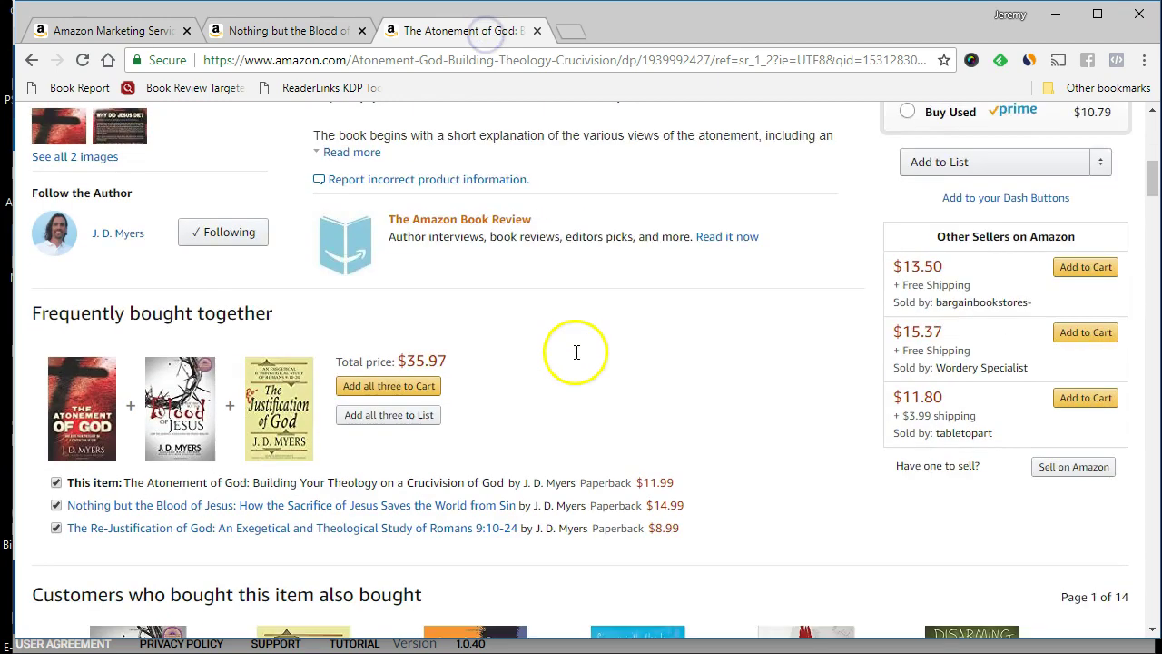
click(160, 370)
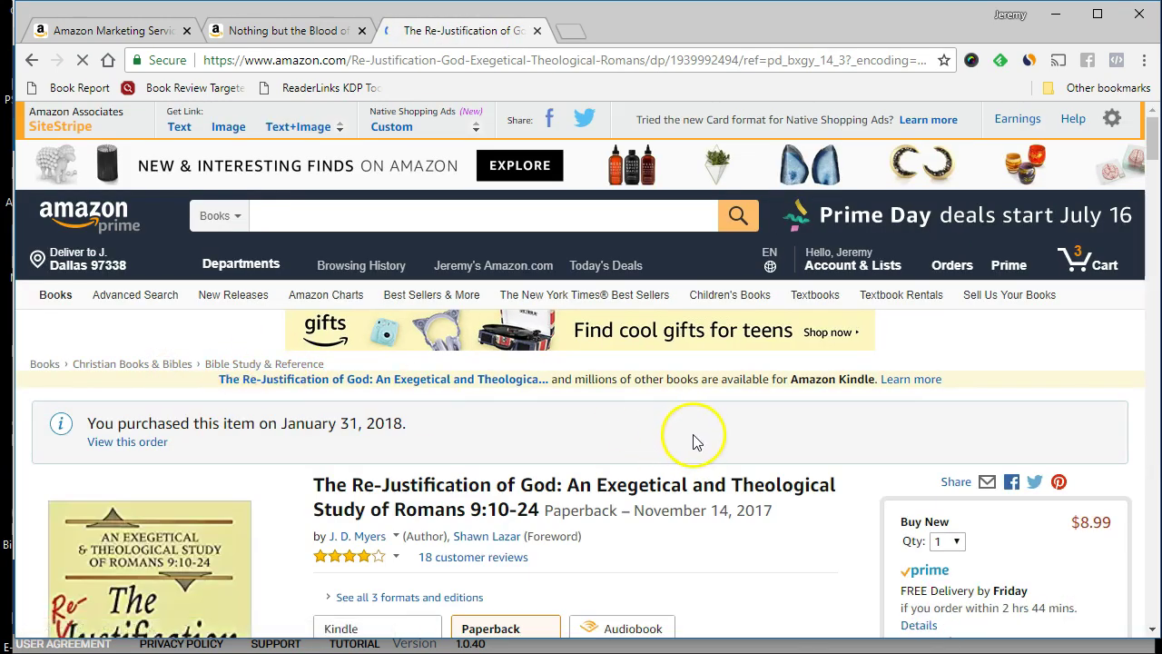
scroll(760, 437, down, 2)
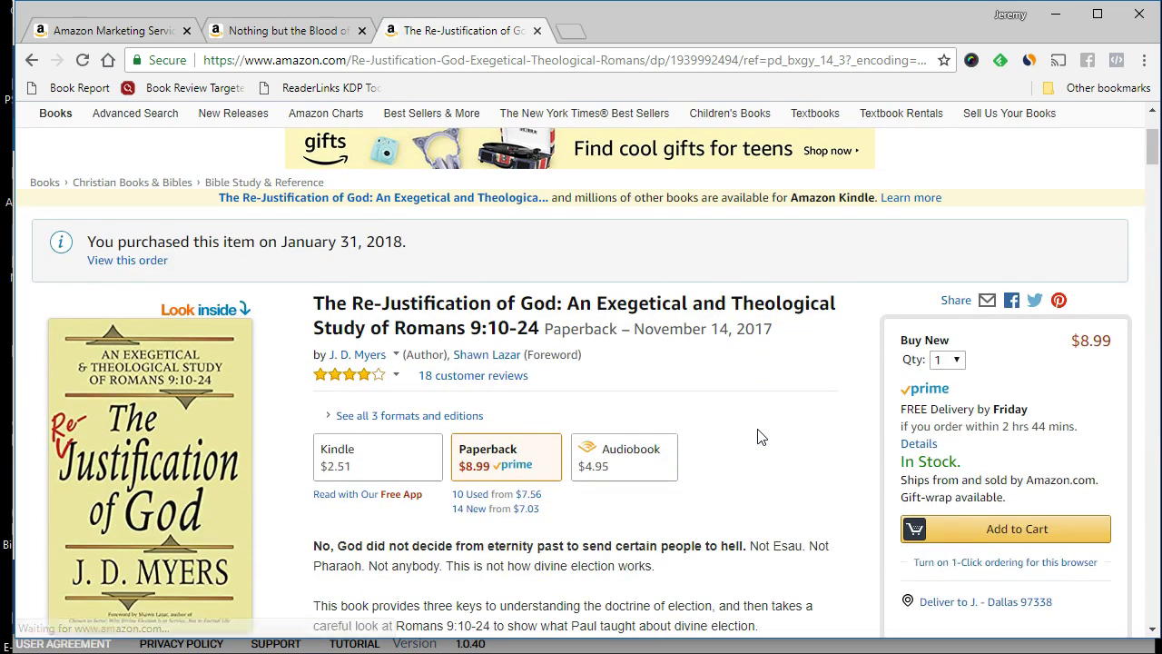
scroll(760, 437, down, 1)
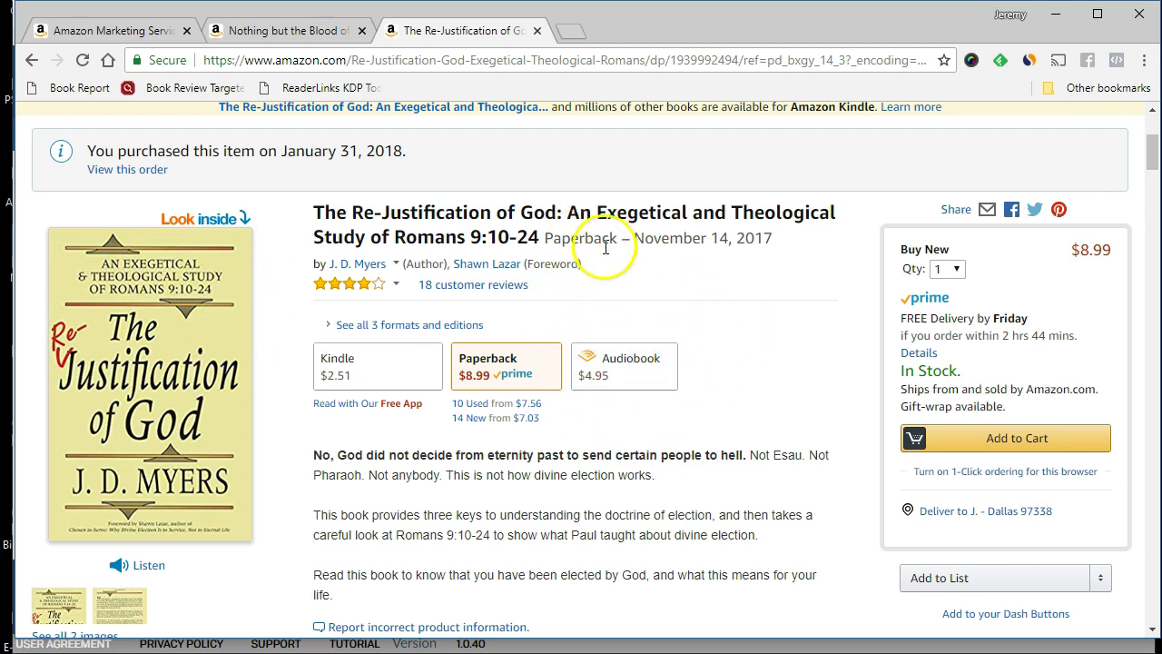
Step: Return to the Amazon Marketing Services campaign form, set the default keyword bid to $0.20 and turn on Bid+
click(98, 24)
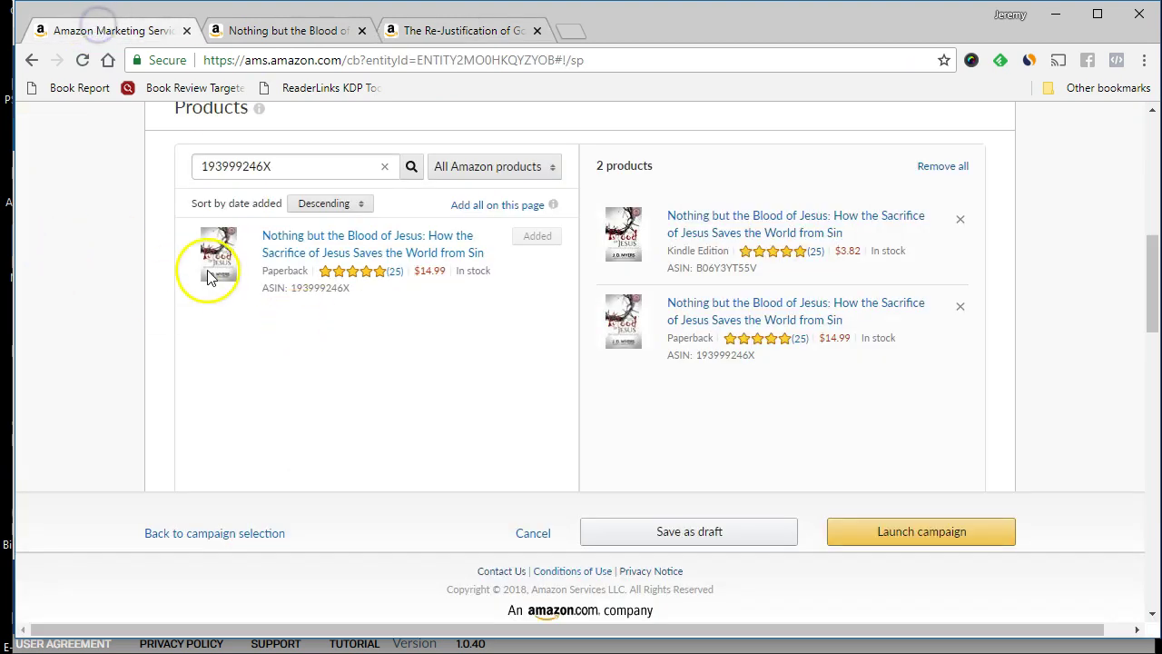
scroll(194, 285, up, 1)
scroll(581, 354, down, 3)
scroll(581, 354, up, 3)
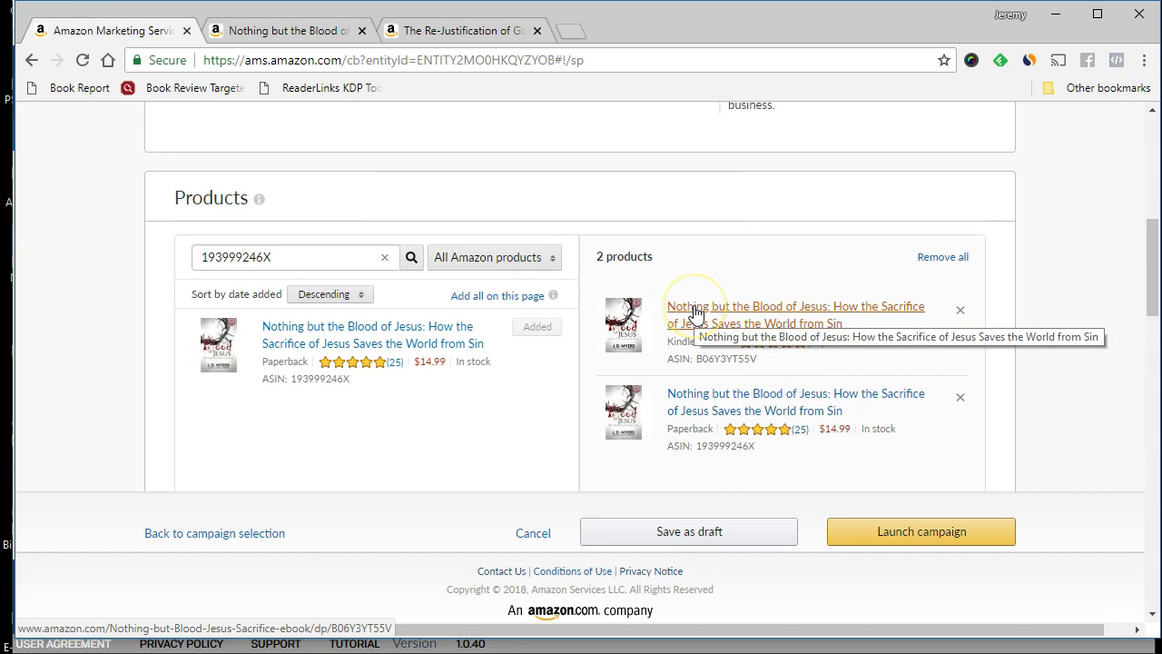
scroll(695, 311, down, 7)
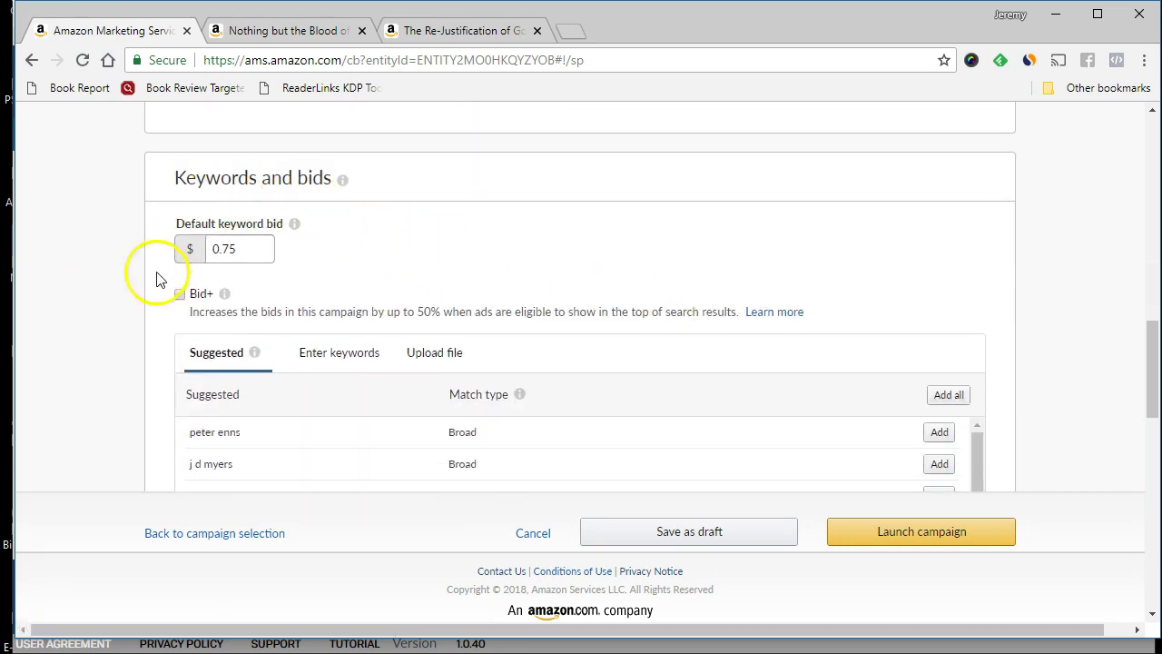
scroll(115, 300, down, 1)
click(124, 307)
scroll(125, 307, up, 2)
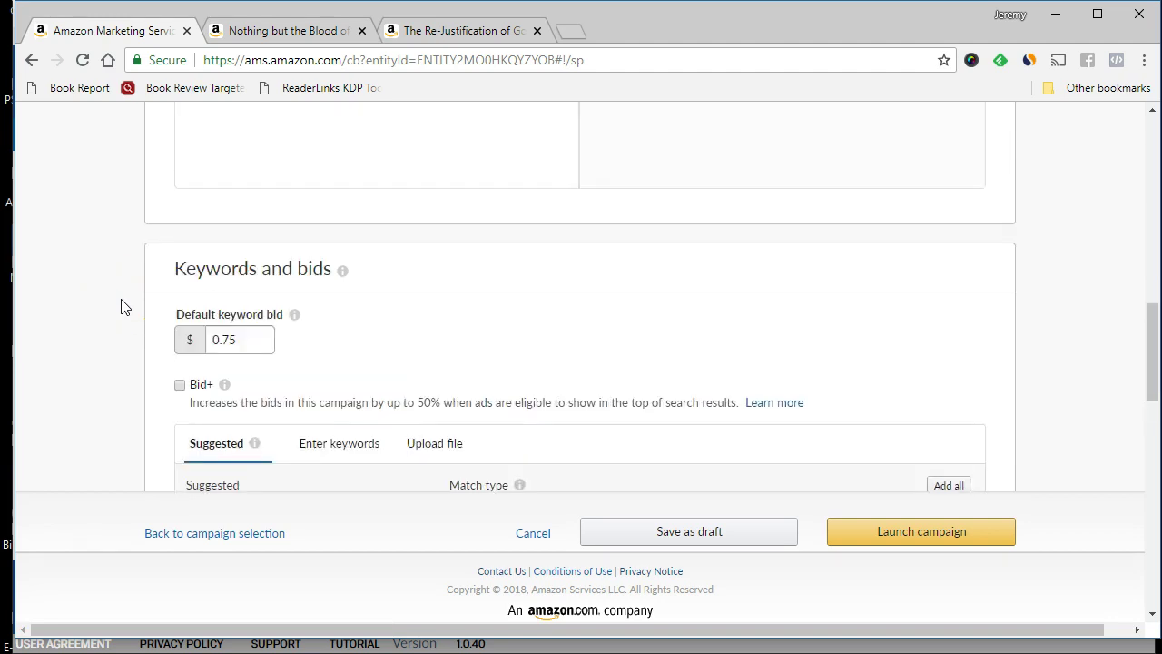
click(238, 339)
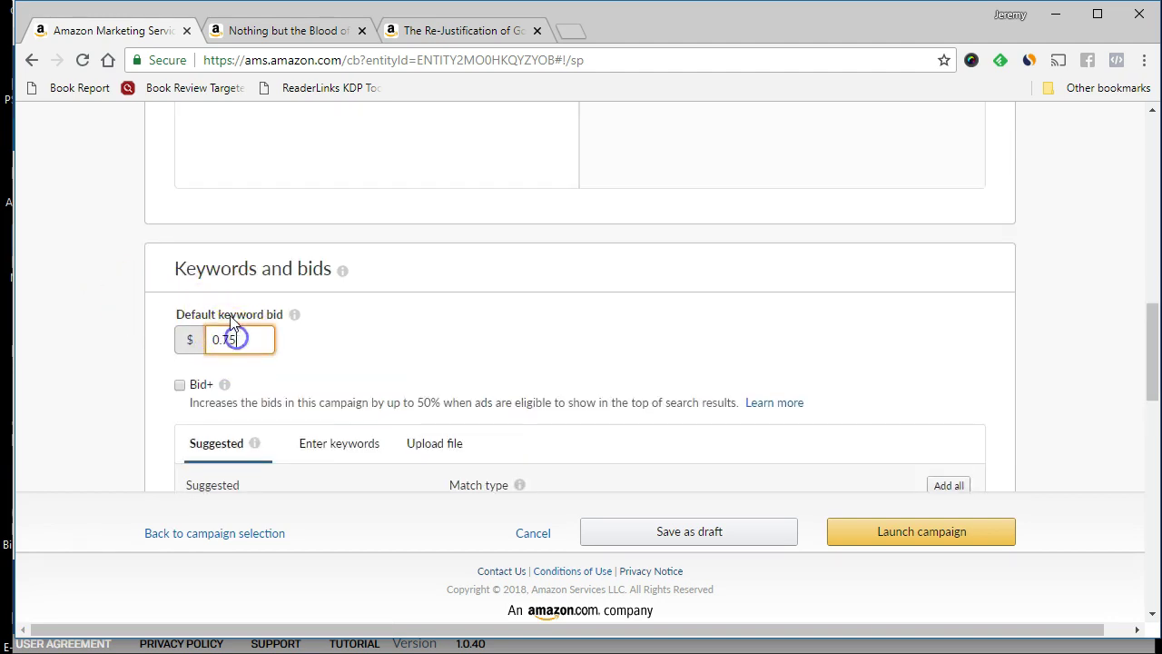
text(20)
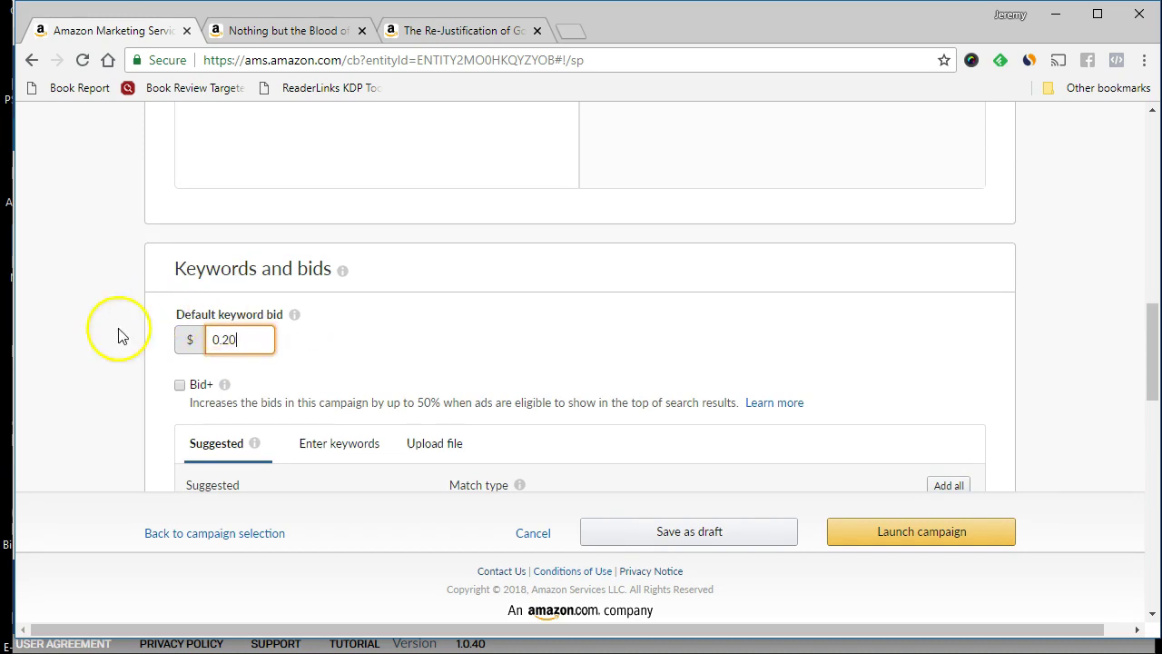
click(181, 387)
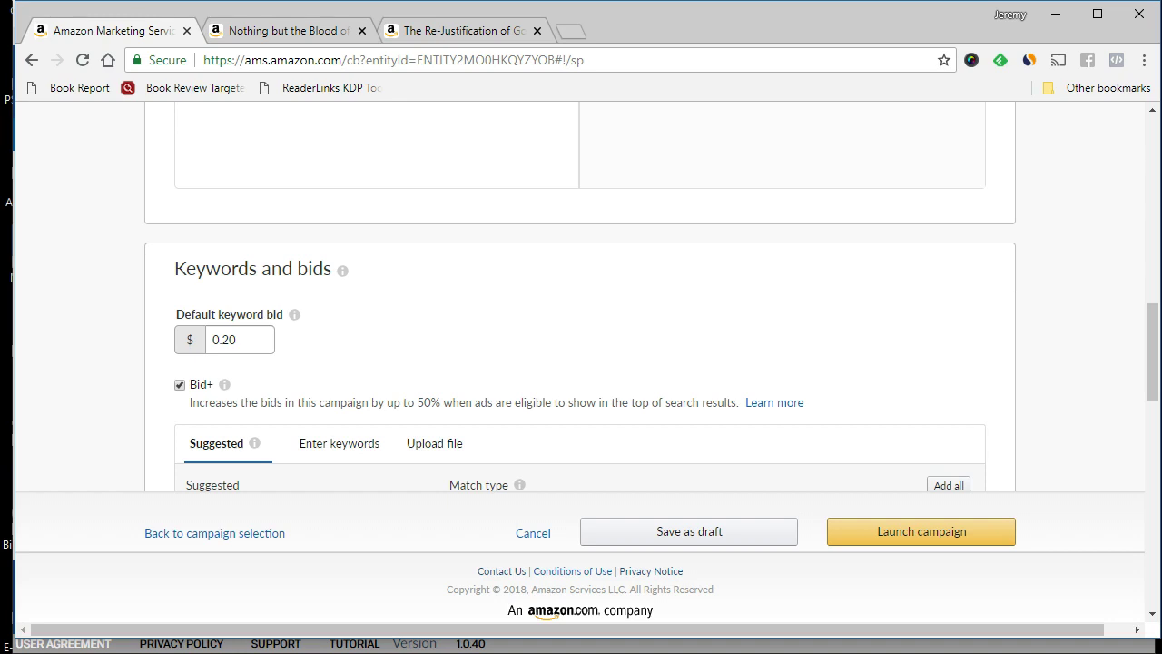
Step: Add the suggested keywords peter enns, the book author's initialed name, brad jersak, greg boyd, christology and jesus saves to the campaign
scroll(109, 380, down, 1)
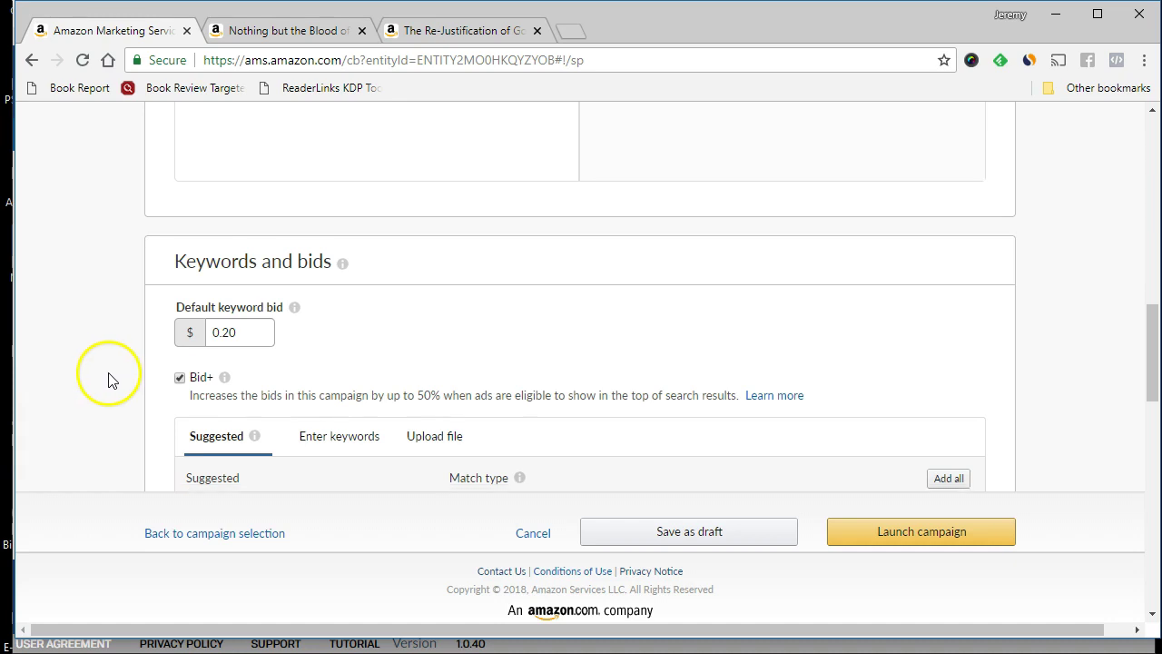
scroll(109, 379, down, 2)
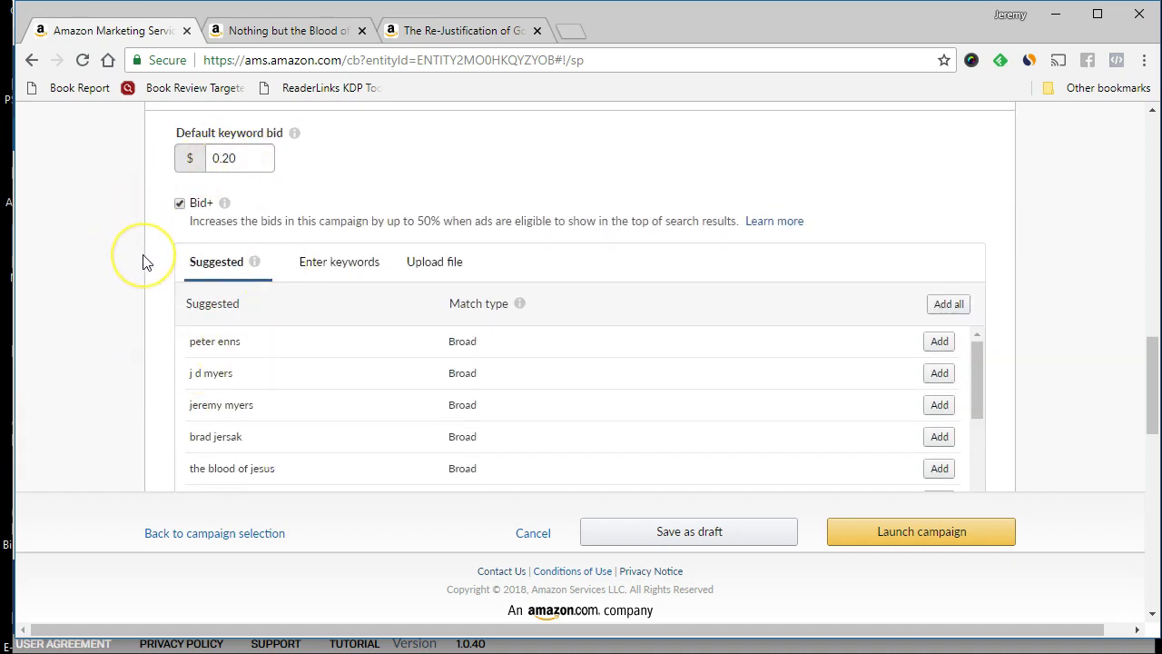
scroll(142, 262, down, 4)
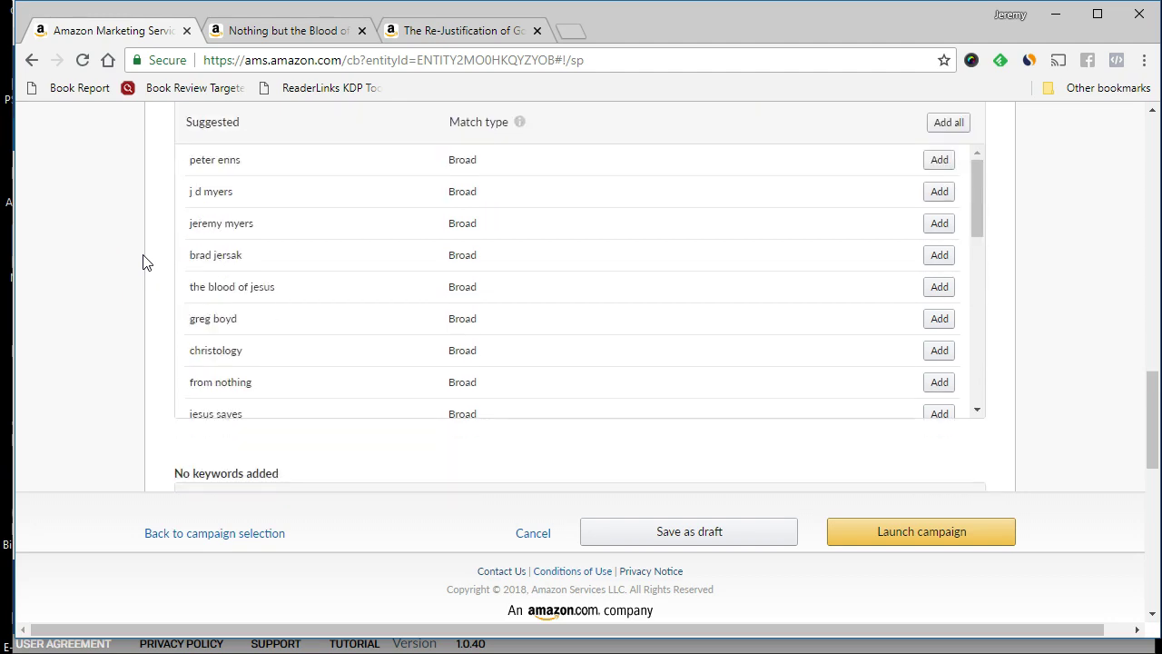
scroll(143, 253, up, 3)
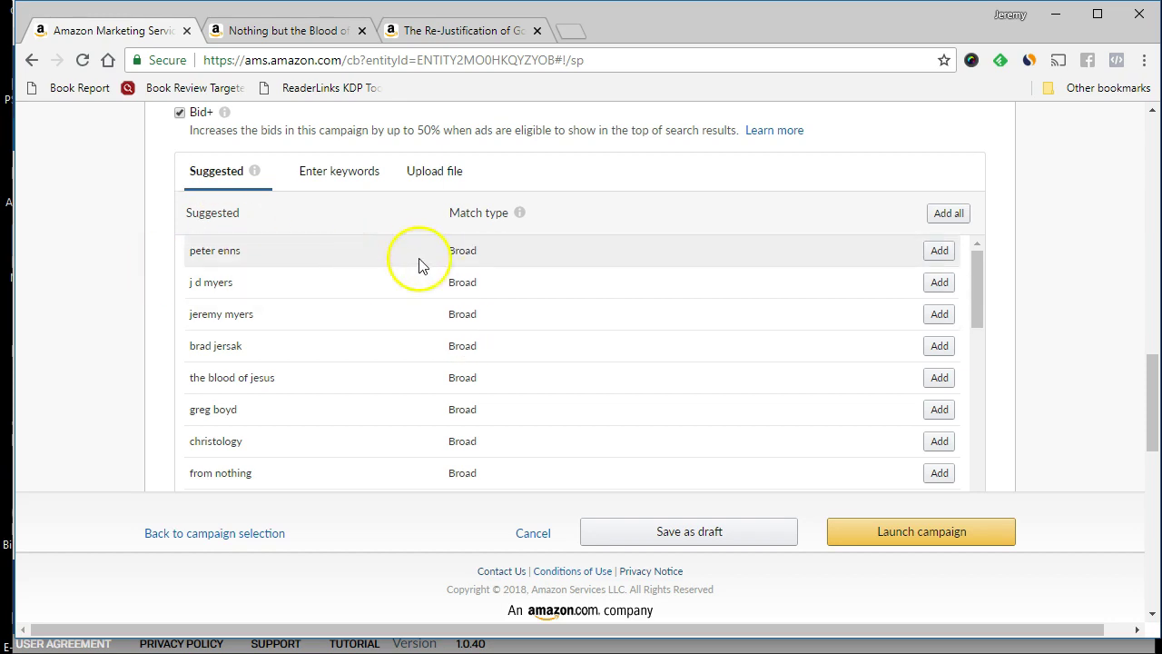
click(939, 251)
click(942, 259)
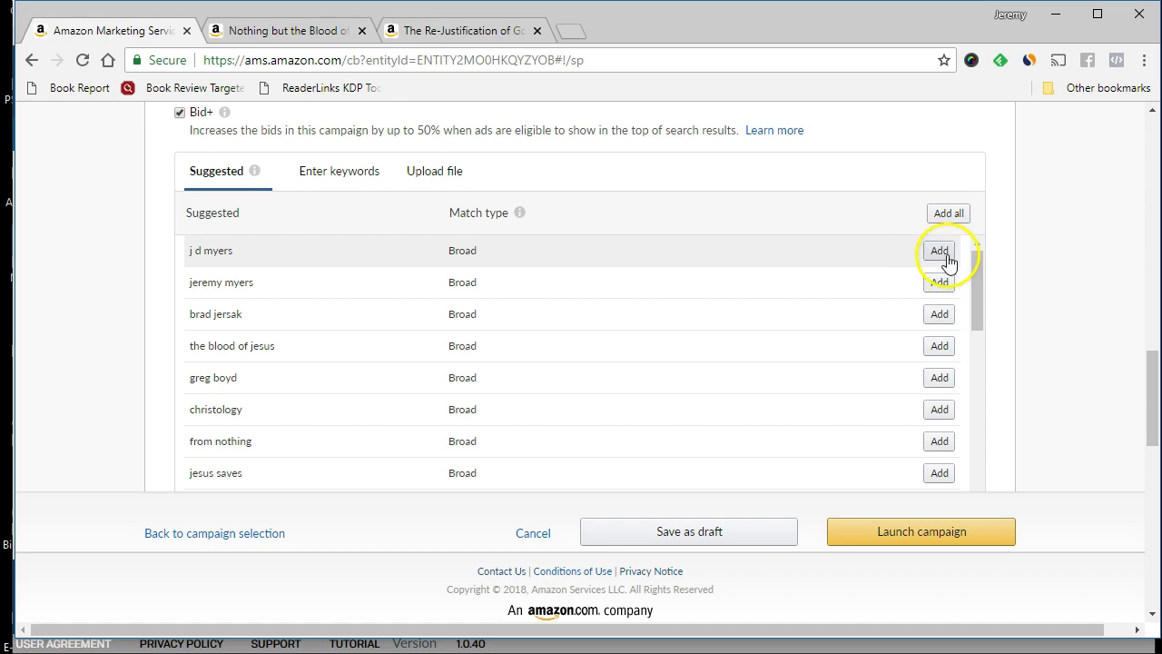
click(940, 282)
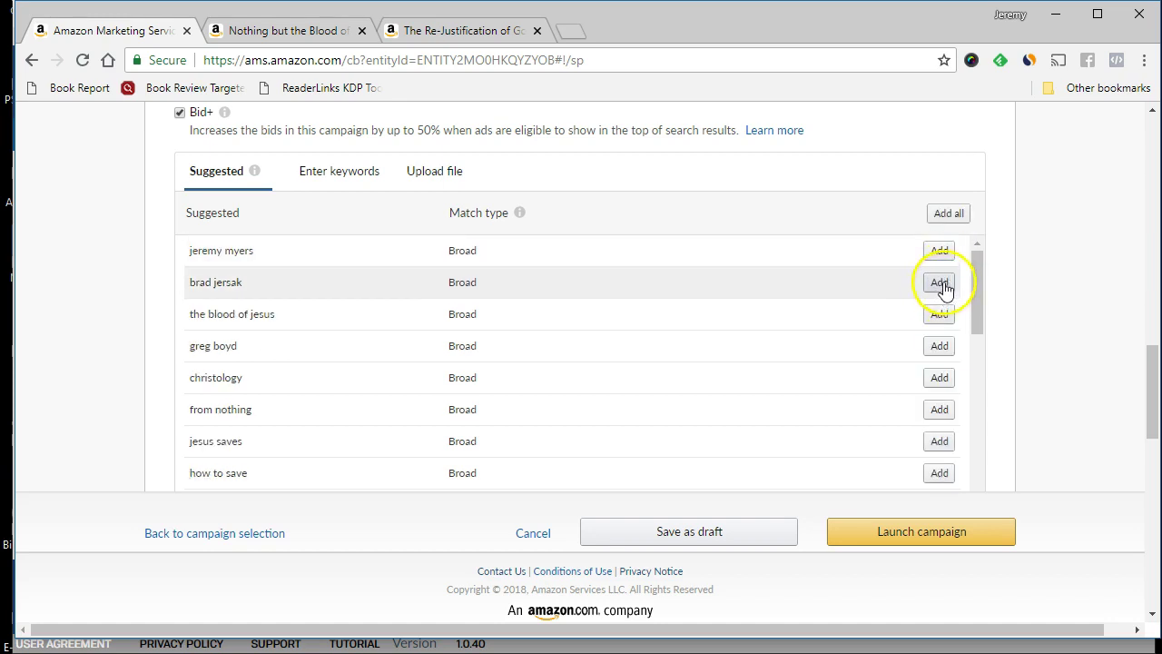
click(943, 317)
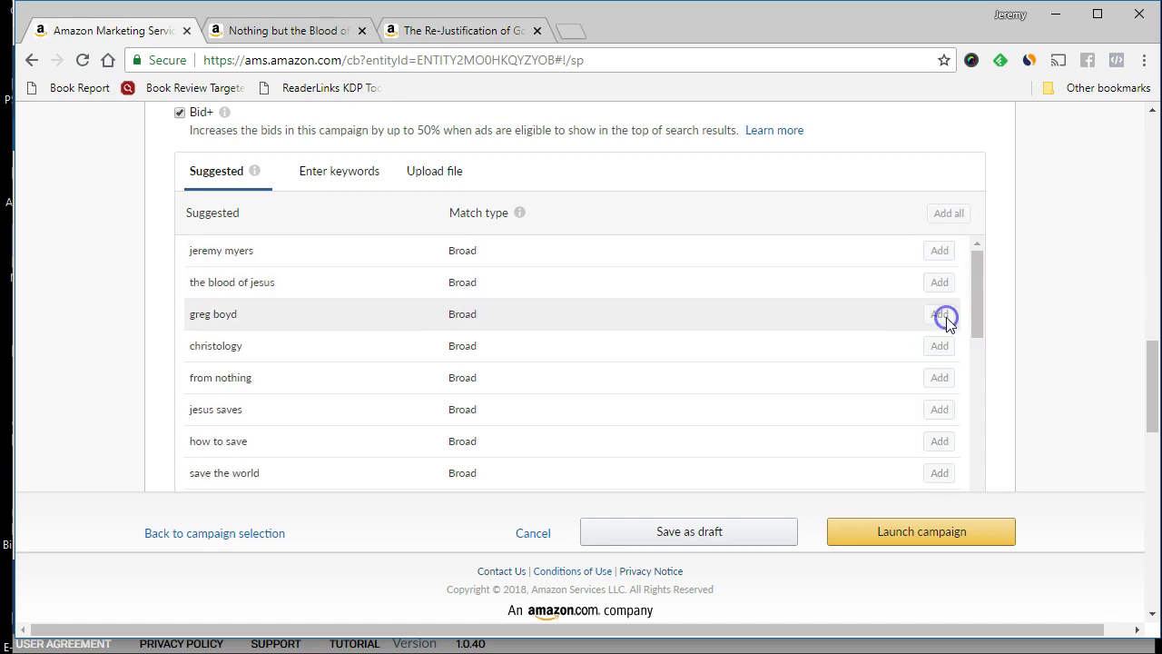
click(942, 318)
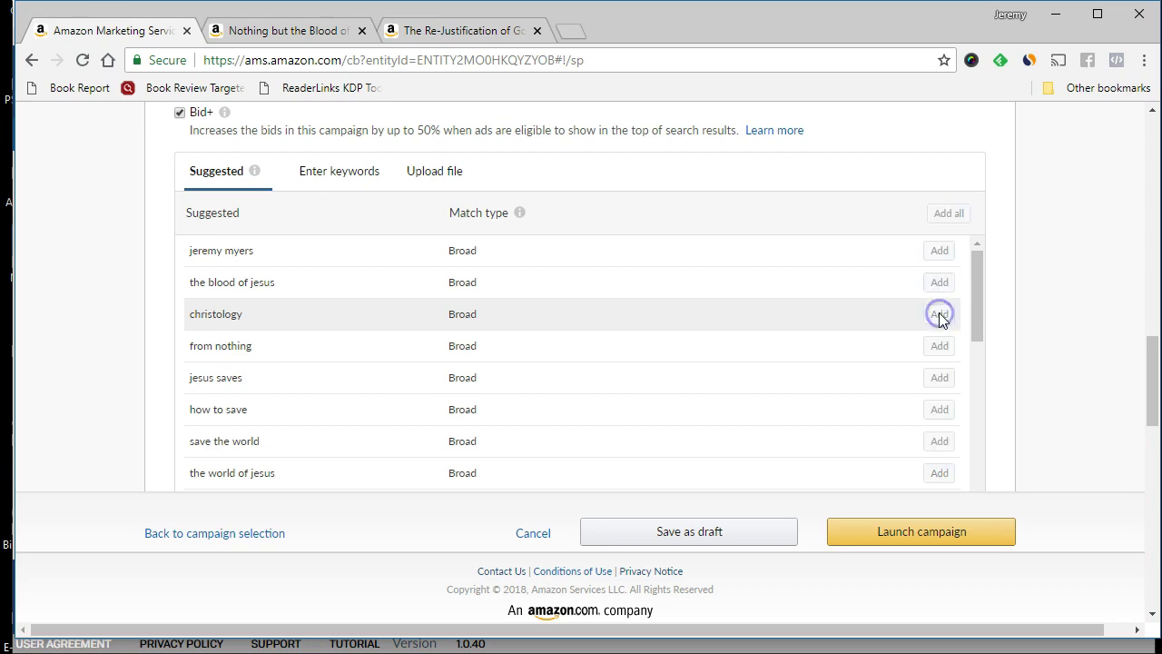
click(942, 345)
Step: Add the suggested keywords "sacrifice" and "theology" to the campaign's keyword list
scroll(872, 322, down, 1)
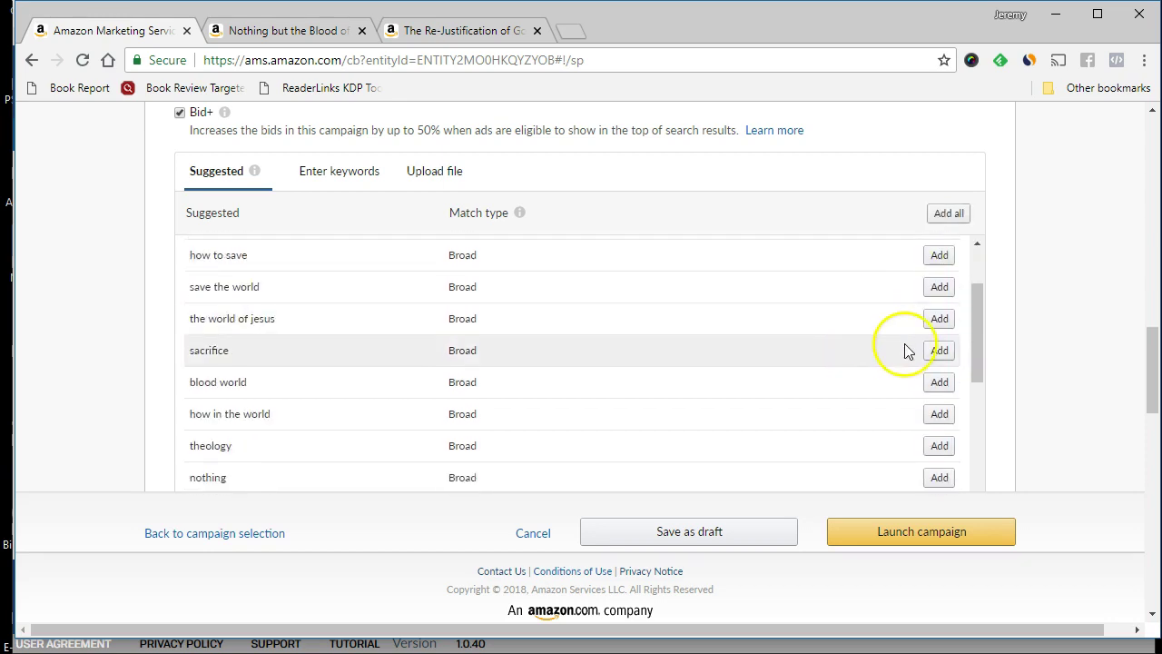
click(939, 354)
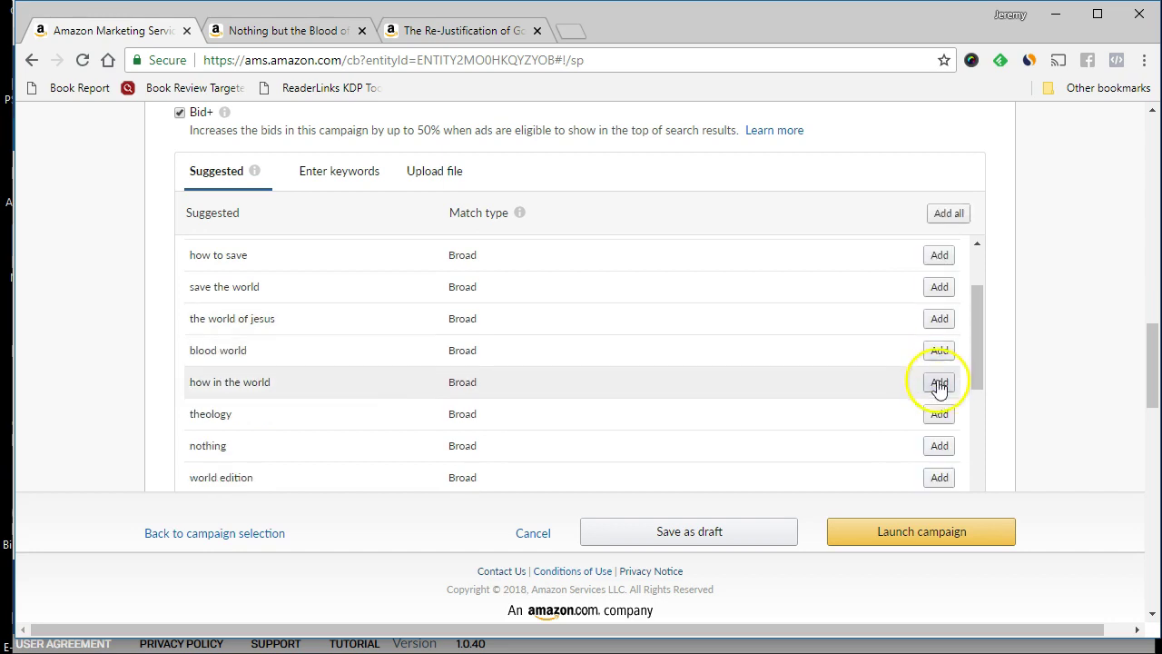
click(938, 413)
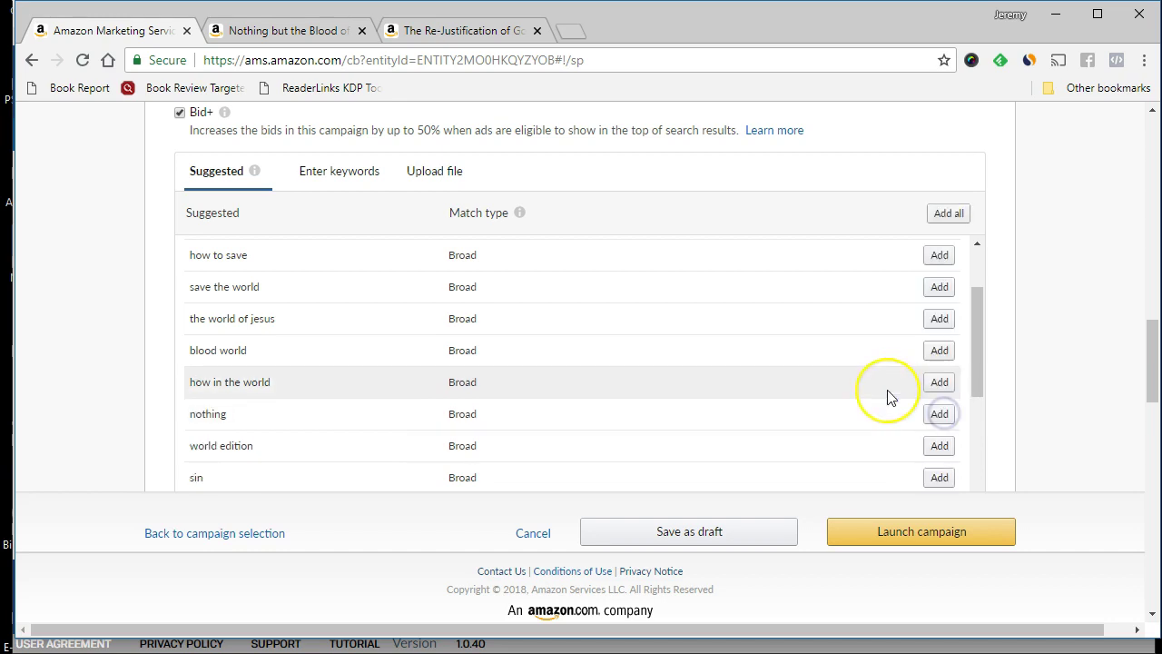
Step: Look over the remaining suggested keywords and compare the added keywords' suggested bids with their keyword bids
scroll(887, 394, down, 2)
scroll(886, 394, down, 2)
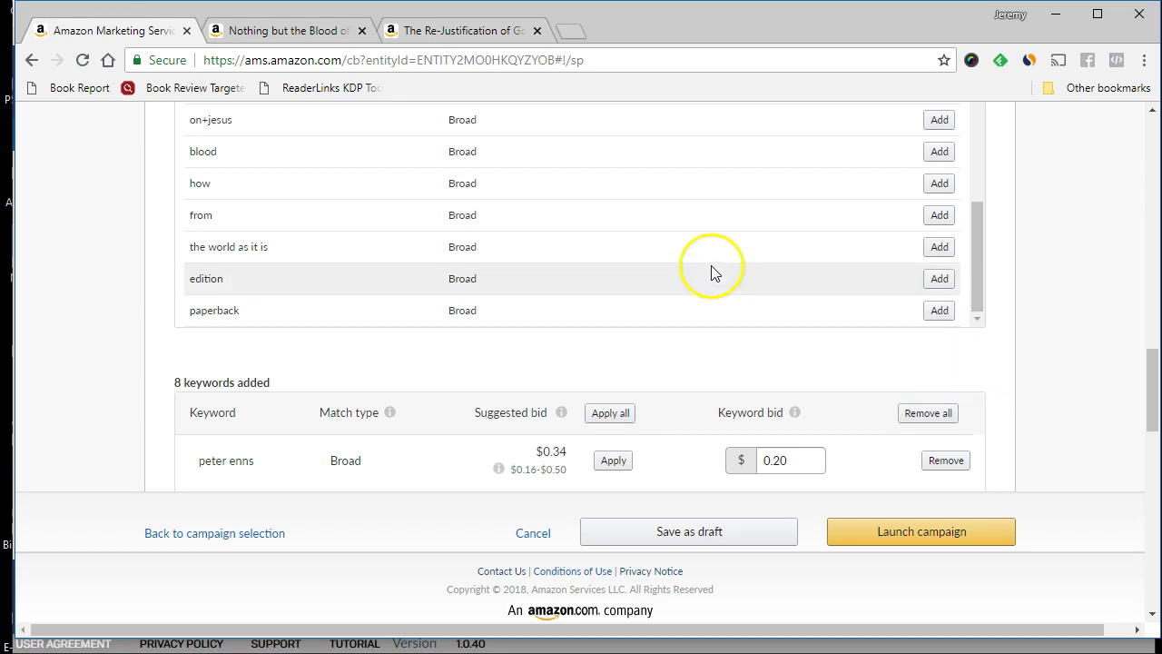
scroll(713, 270, up, 2)
scroll(993, 319, down, 3)
scroll(355, 342, down, 2)
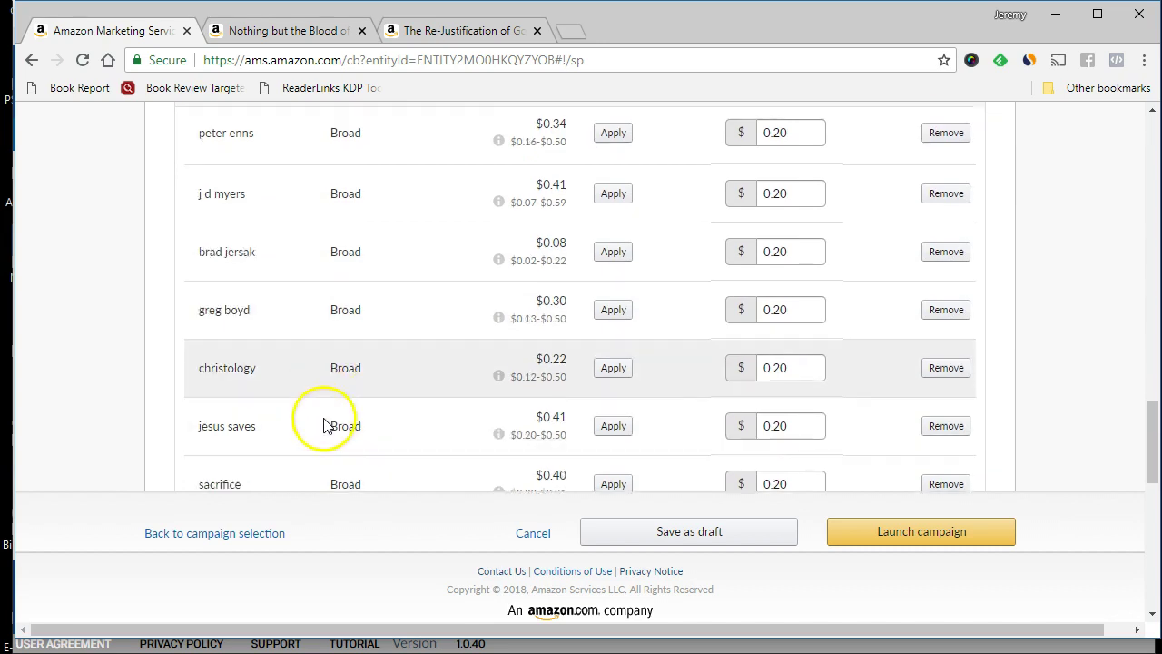
scroll(355, 411, up, 4)
scroll(355, 411, up, 5)
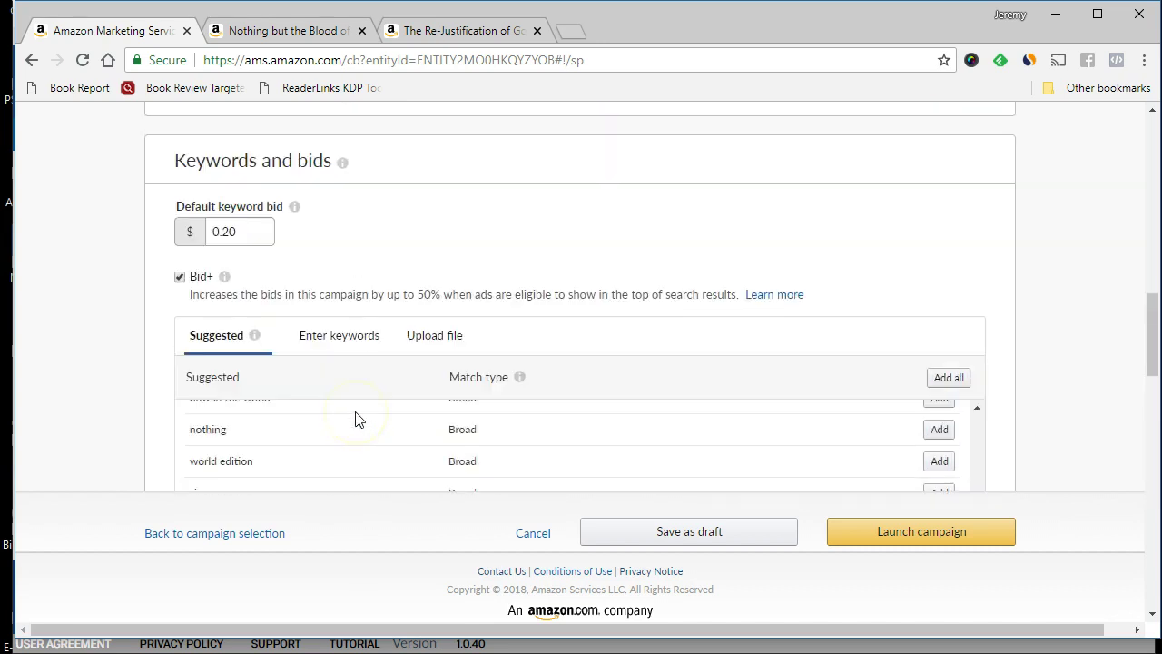
scroll(134, 314, down, 6)
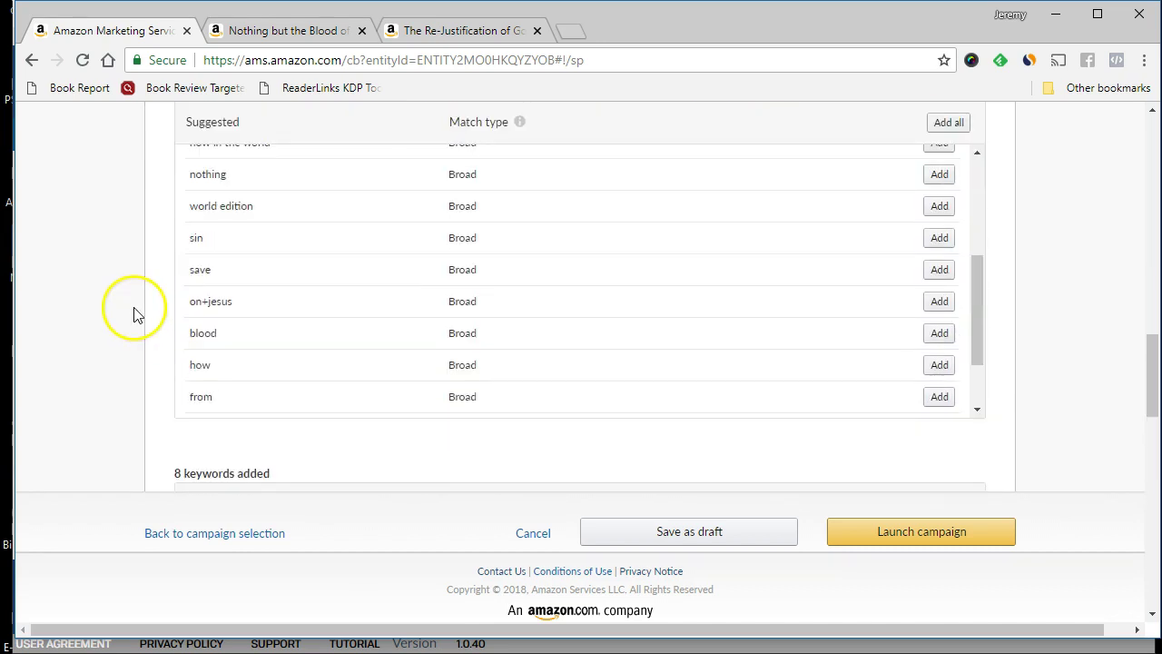
scroll(135, 314, up, 7)
scroll(134, 314, down, 3)
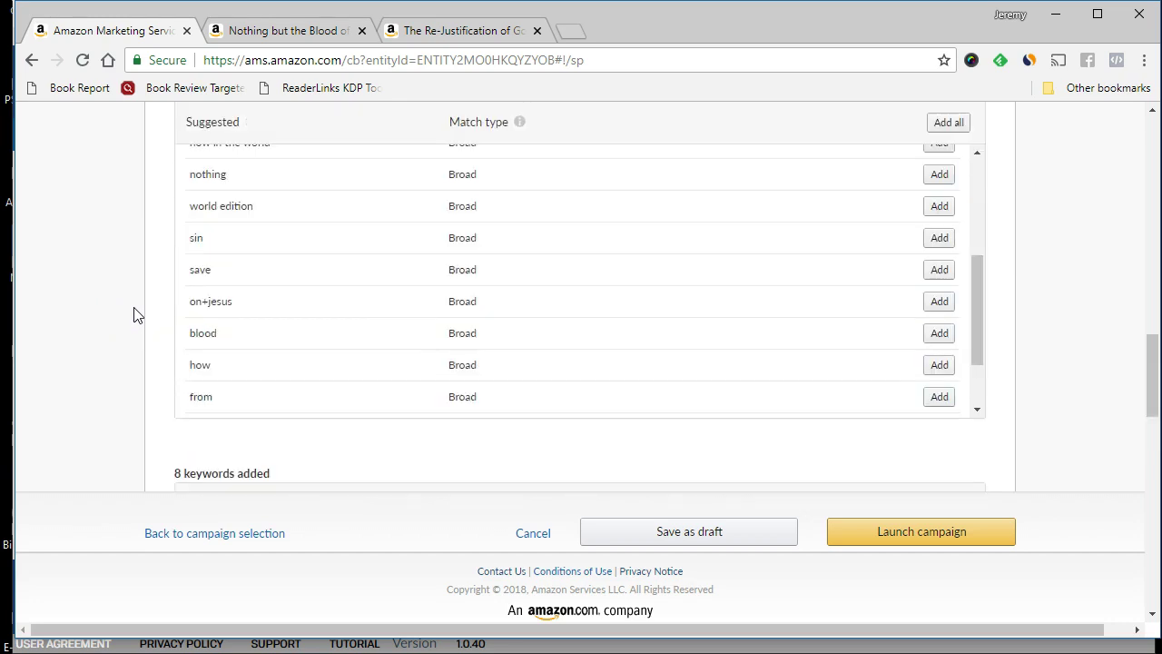
scroll(134, 314, up, 2)
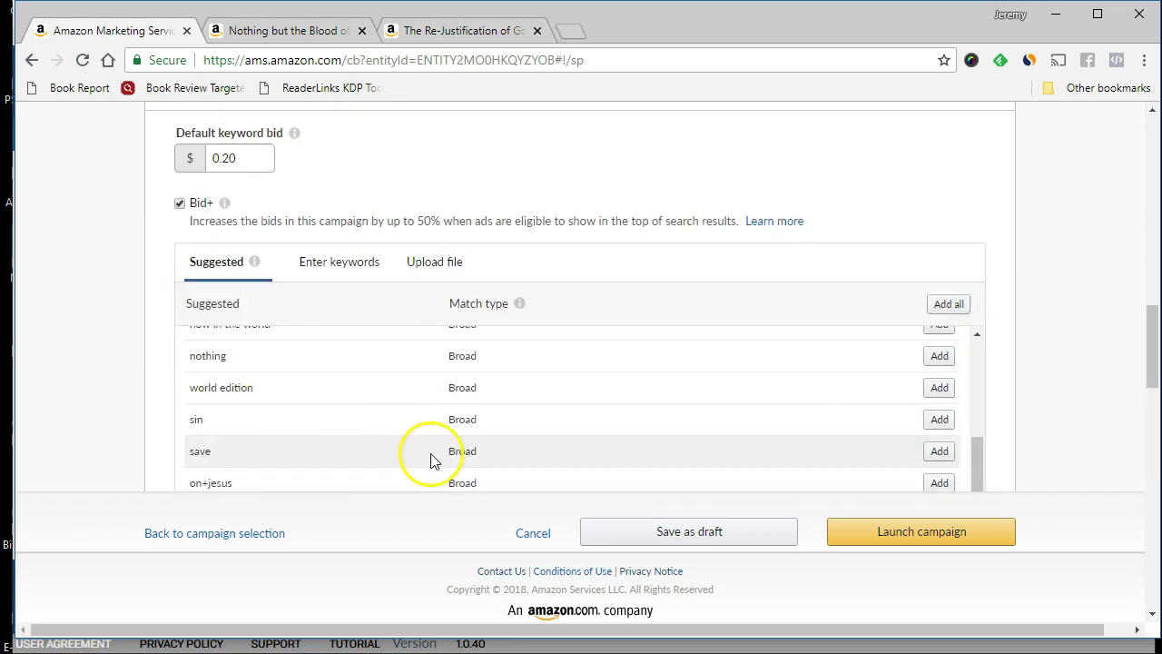
Step: Add the suggested keywords for the book author's full name and "the blood of jesus" to the campaign
scroll(429, 454, up, 3)
click(939, 342)
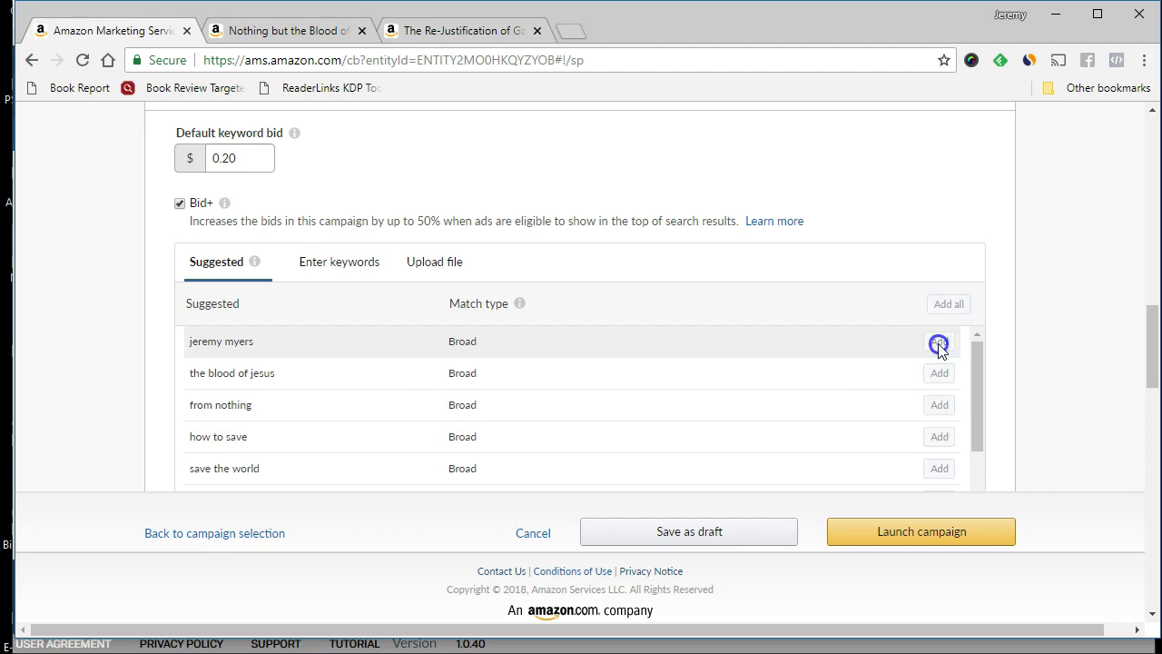
click(940, 342)
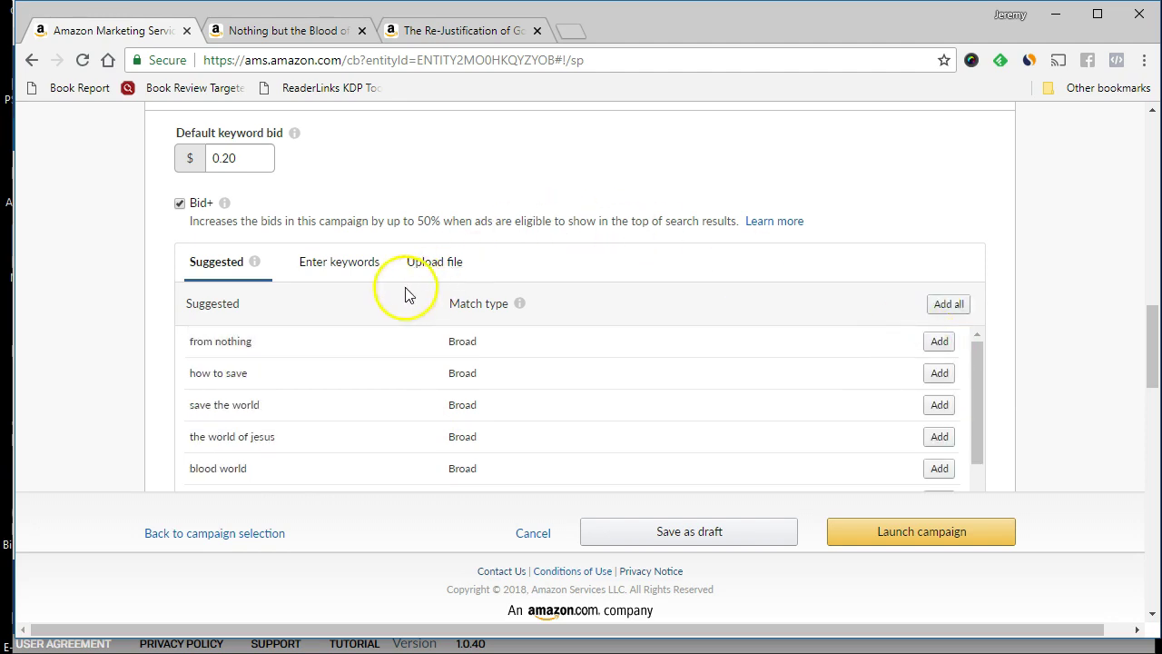
Step: Start a manually entered Broad match keyword list with Brian Zahnd, NT Wright and Hebrews 9:22 on separate lines
click(337, 263)
click(328, 393)
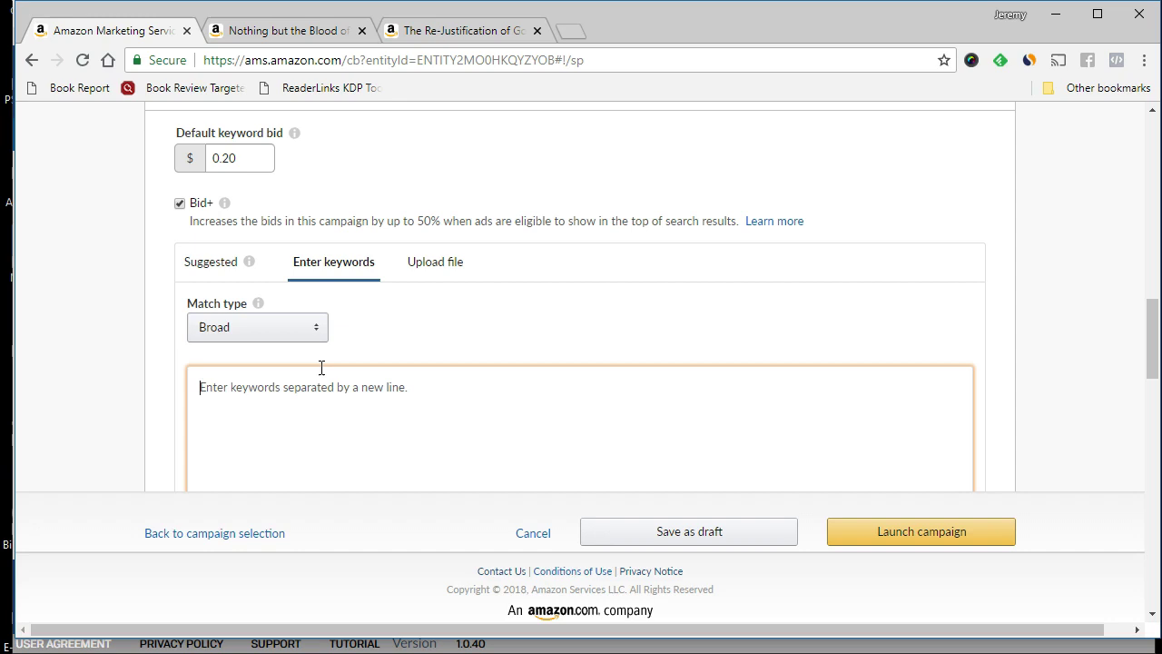
text(Brian Zahnd )
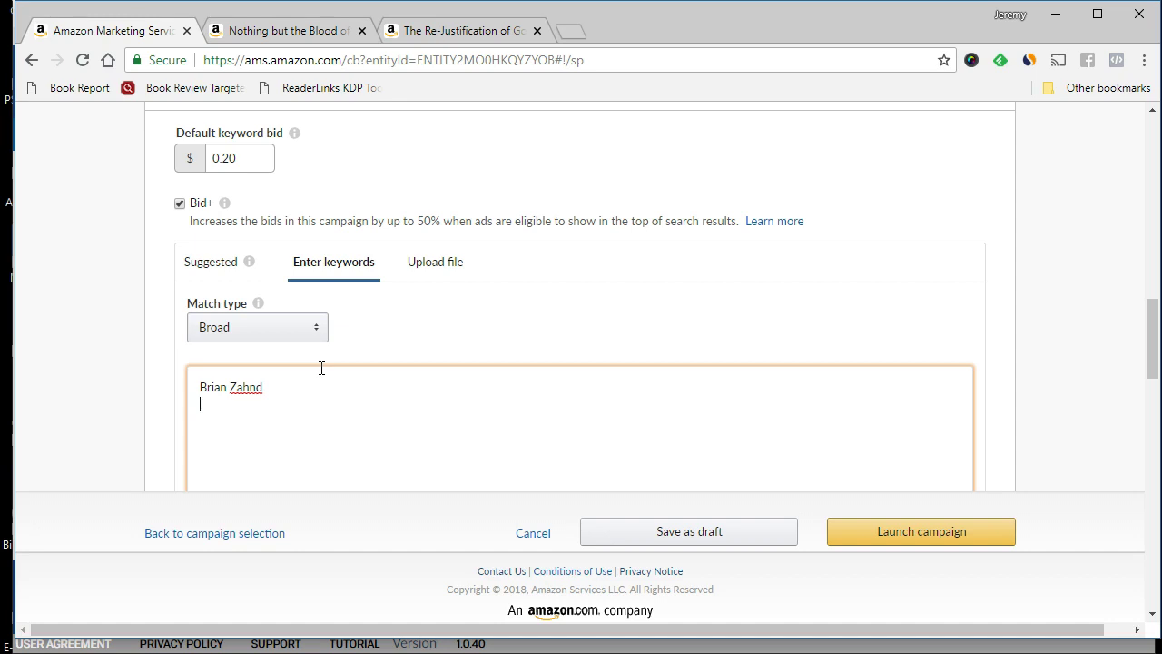
text(NT Wright)
key(Return)
text(Hebrews 9:22)
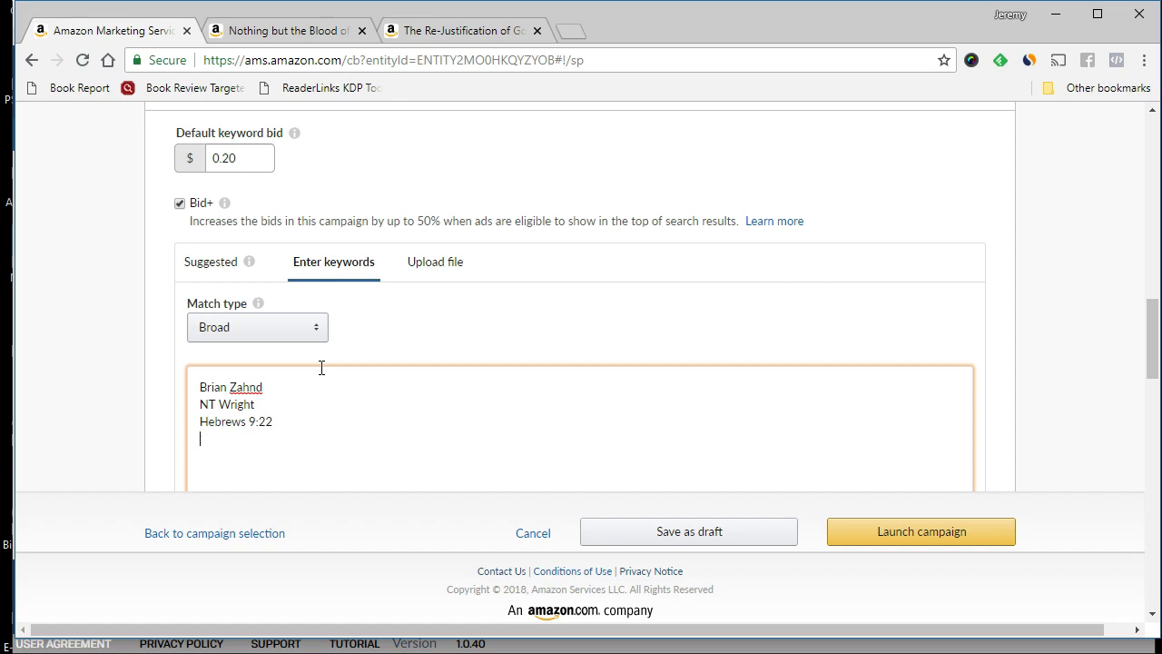
Step: Enter the keywords "what is the purpose of the law", "does God want blood sacrifice", "purpose of sacrificial system" and "sacrificial system" on separate lines
text(what is the purpose of the law)
key(Return)
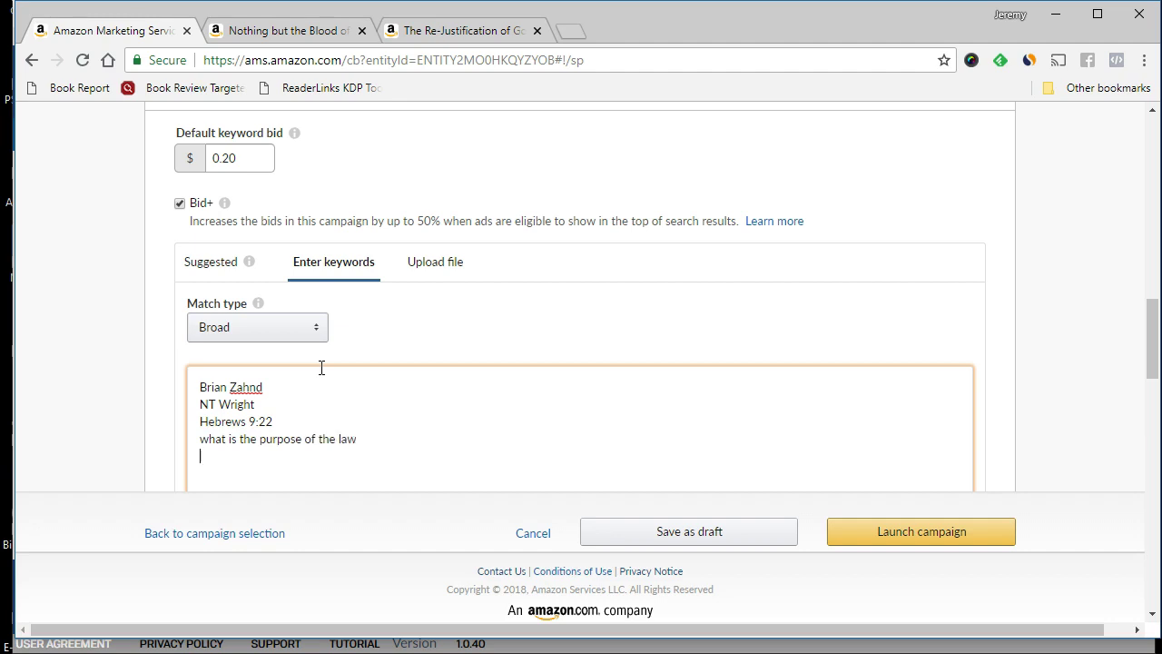
text(does God want blood sacrifice)
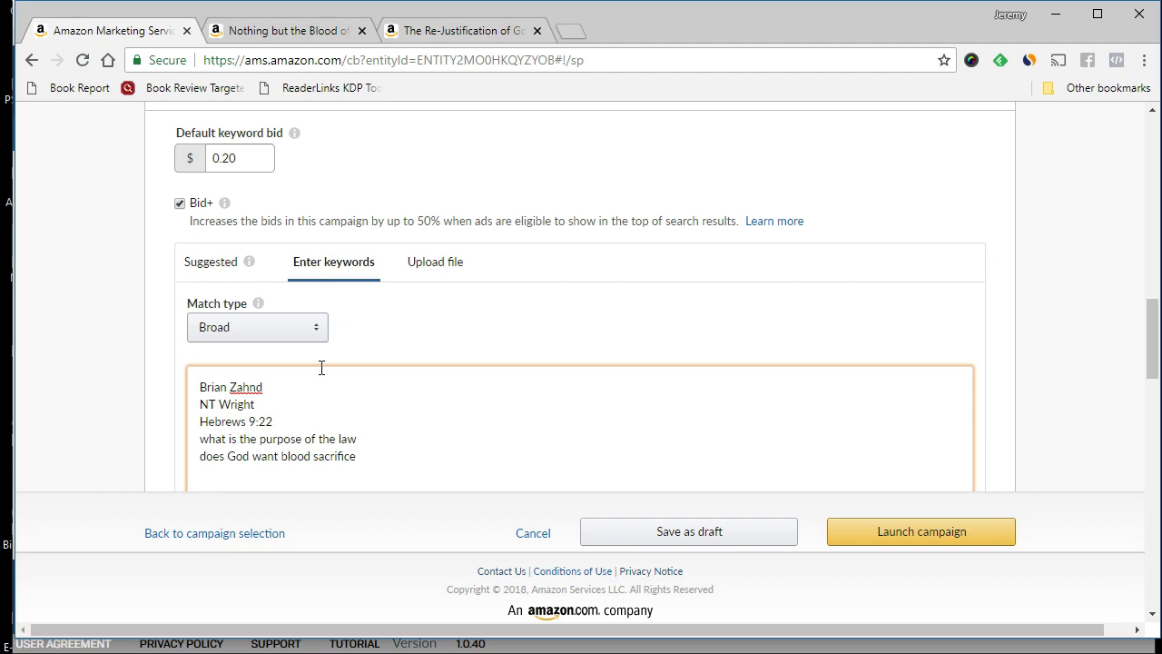
text(purpose of sacrifice purpose of sacrificial system)
key(Return)
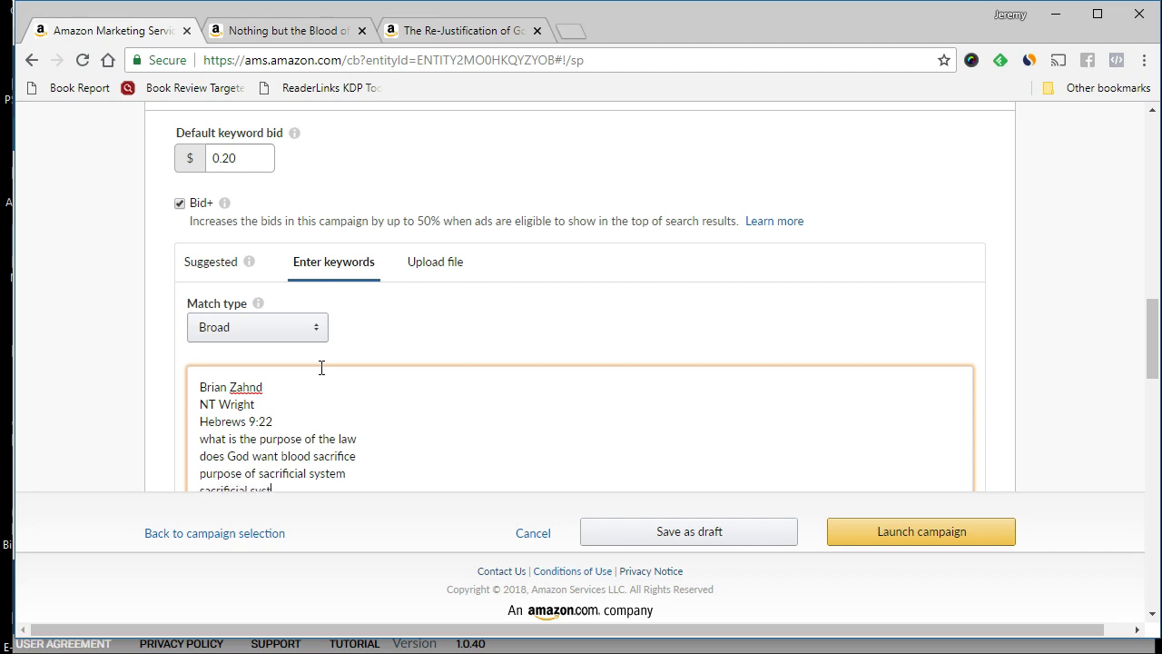
scroll(322, 368, down, 1)
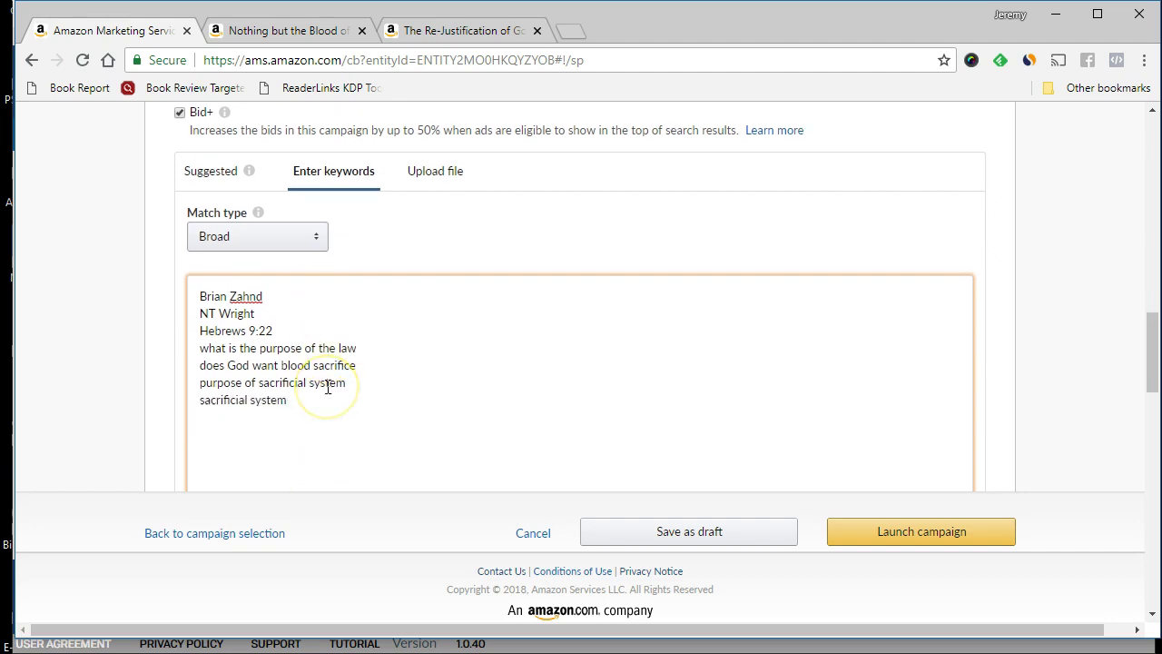
Step: Extend the manual keyword list with "forgiveness", "how can I be forgiven" and "why did Jesus die" on separate lines
text(forgiveness)
key(Return)
text(how can I be forgiven)
key(Return)
text(why did Jesus die)
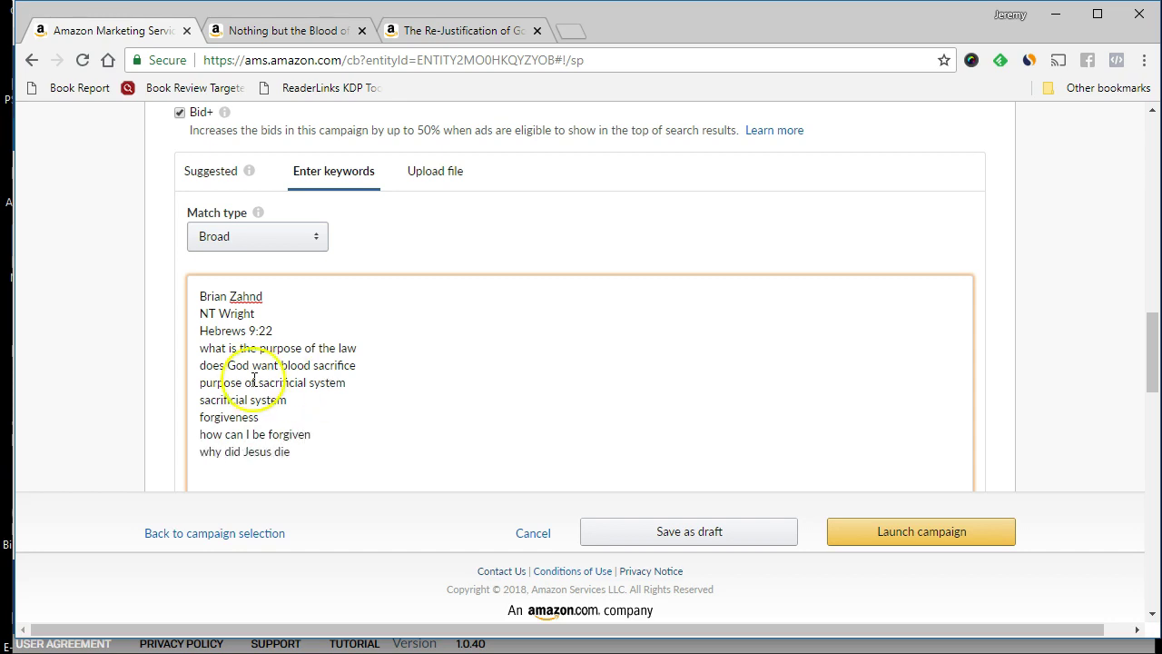
scroll(204, 247, up, 1)
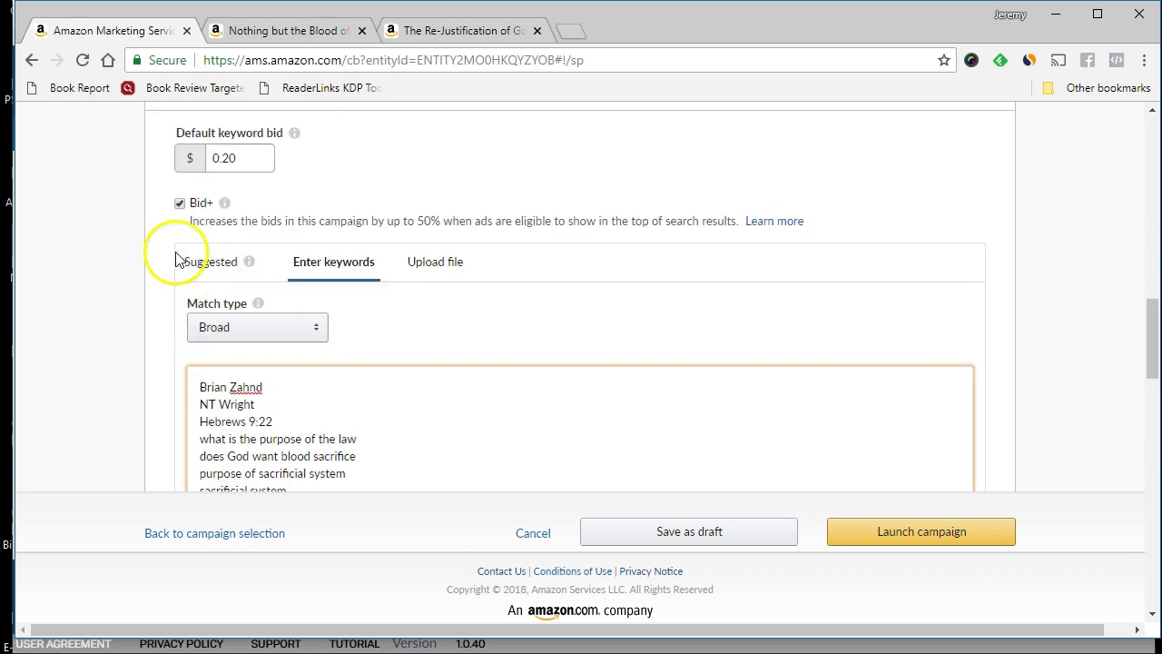
Step: Add the manually entered keywords to the campaign, resubmitting the Bible verse keyword without its colon as "hebrews 9 22"
scroll(127, 272, down, 3)
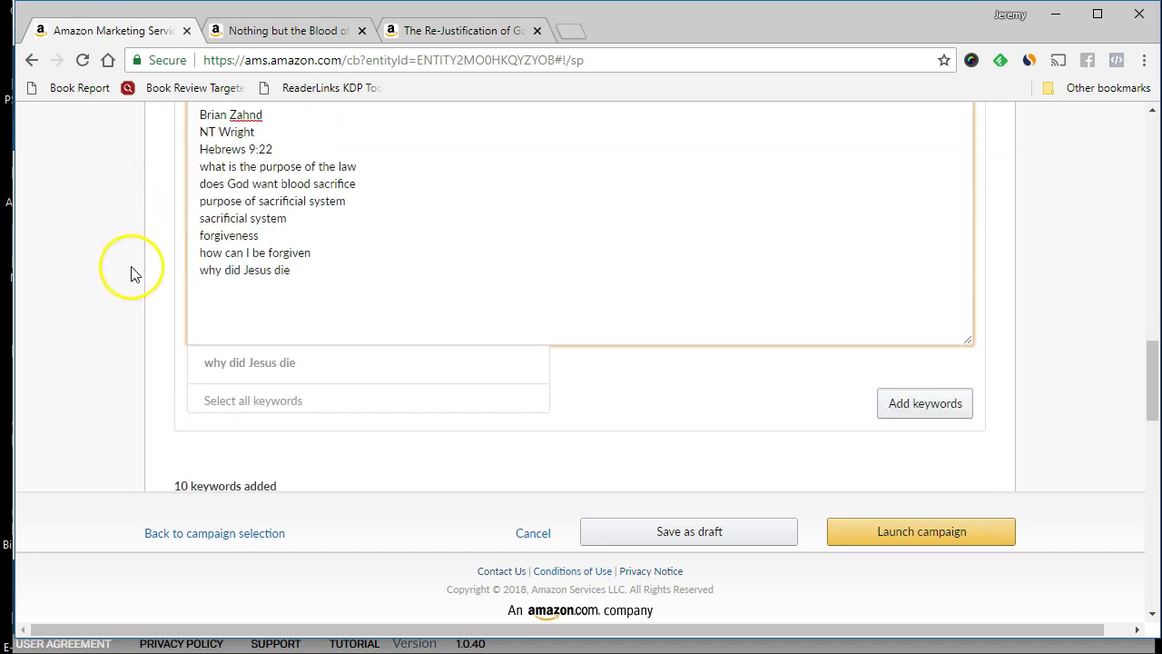
click(911, 404)
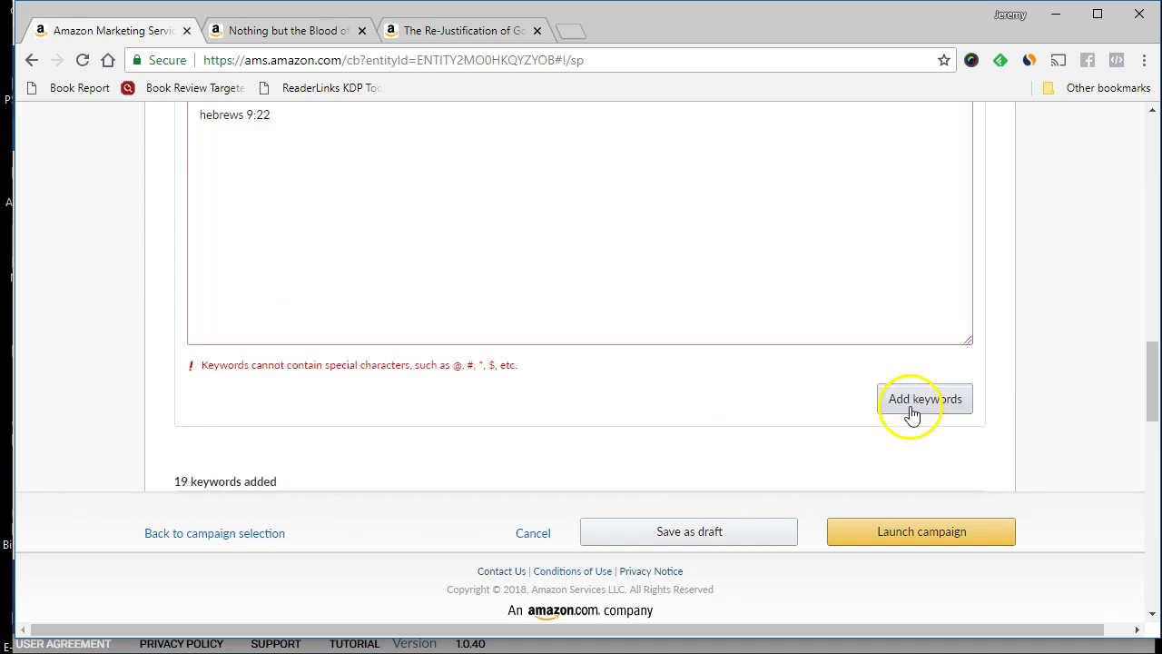
scroll(386, 363, up, 3)
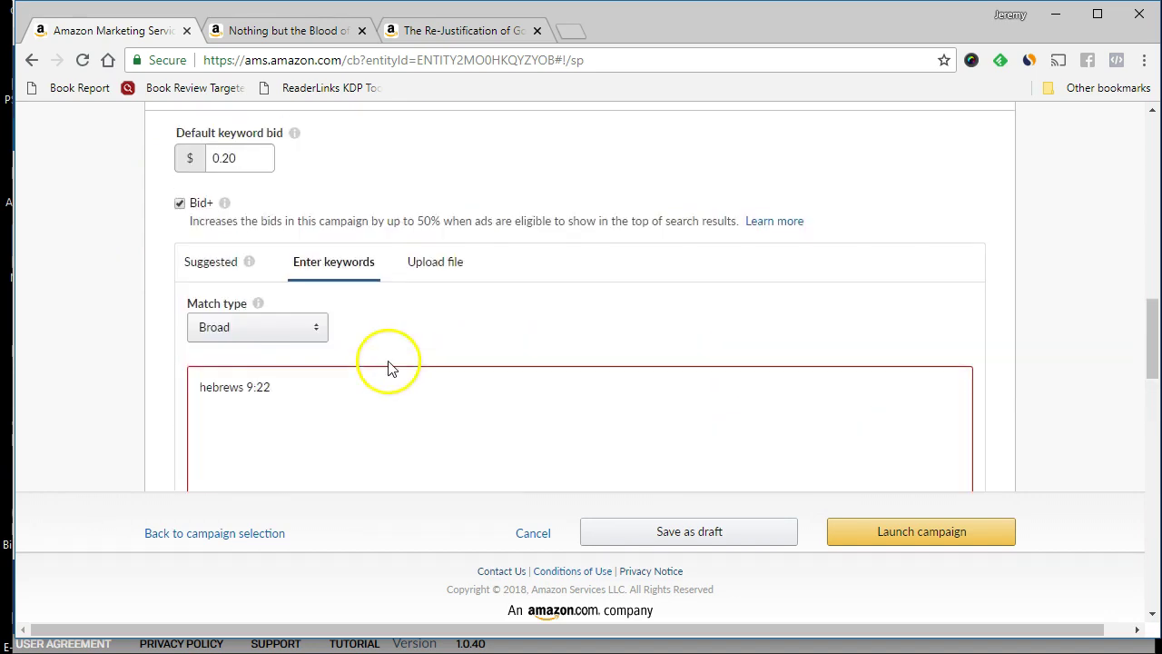
scroll(148, 390, down, 2)
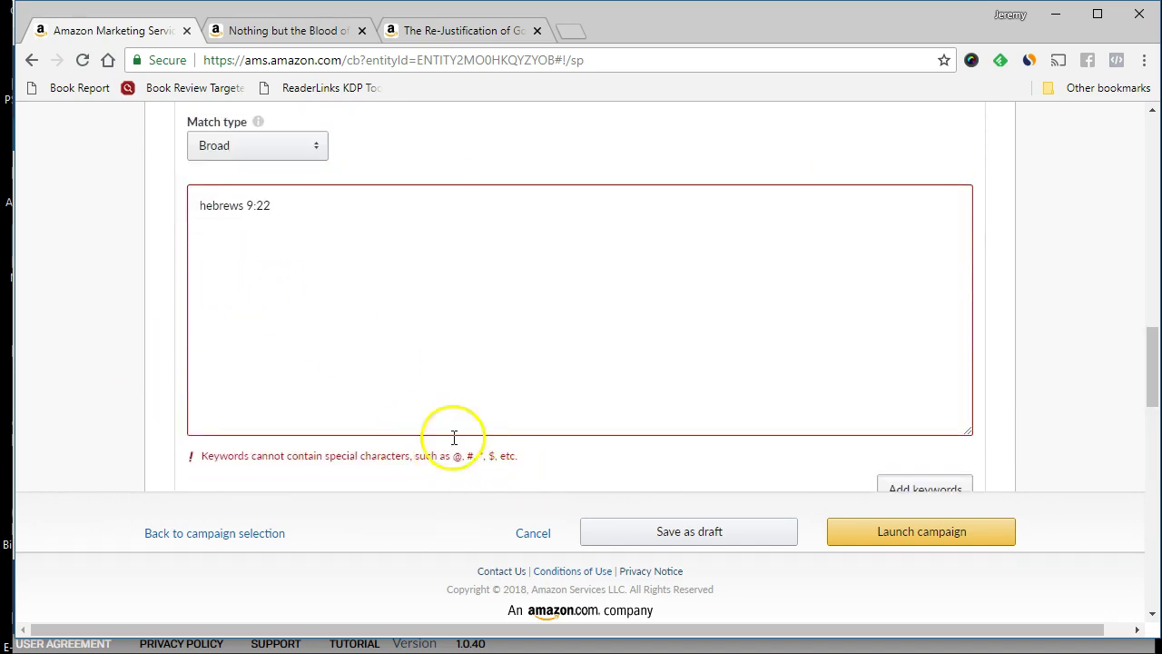
click(254, 207)
key(BackSpace)
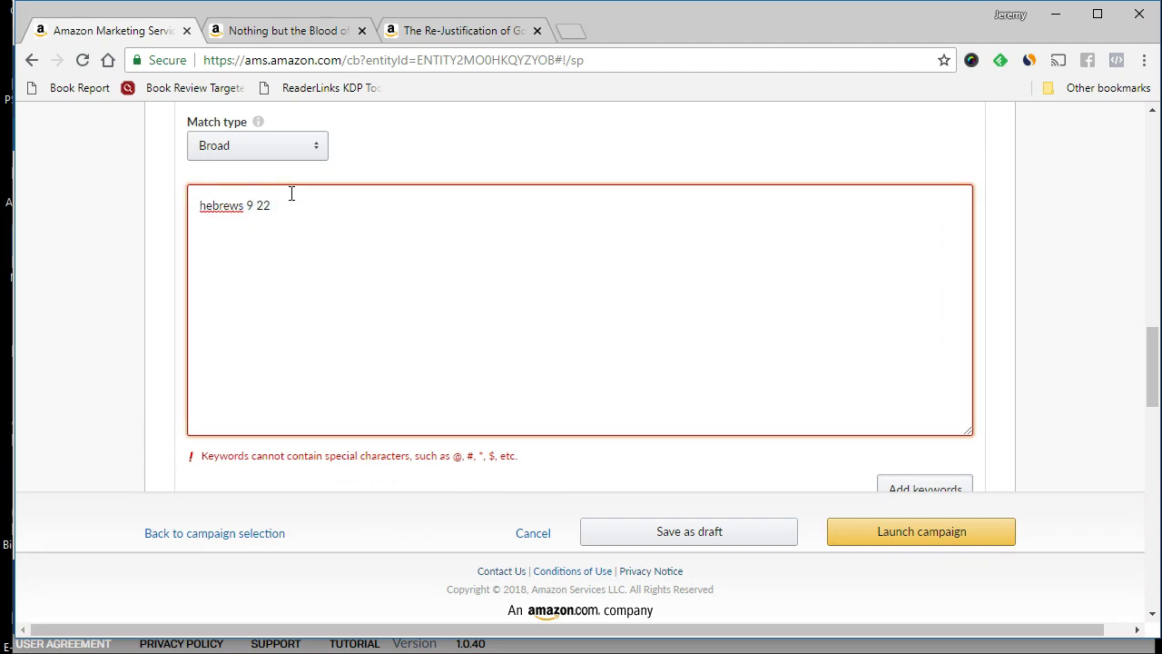
scroll(1020, 436, down, 1)
click(935, 406)
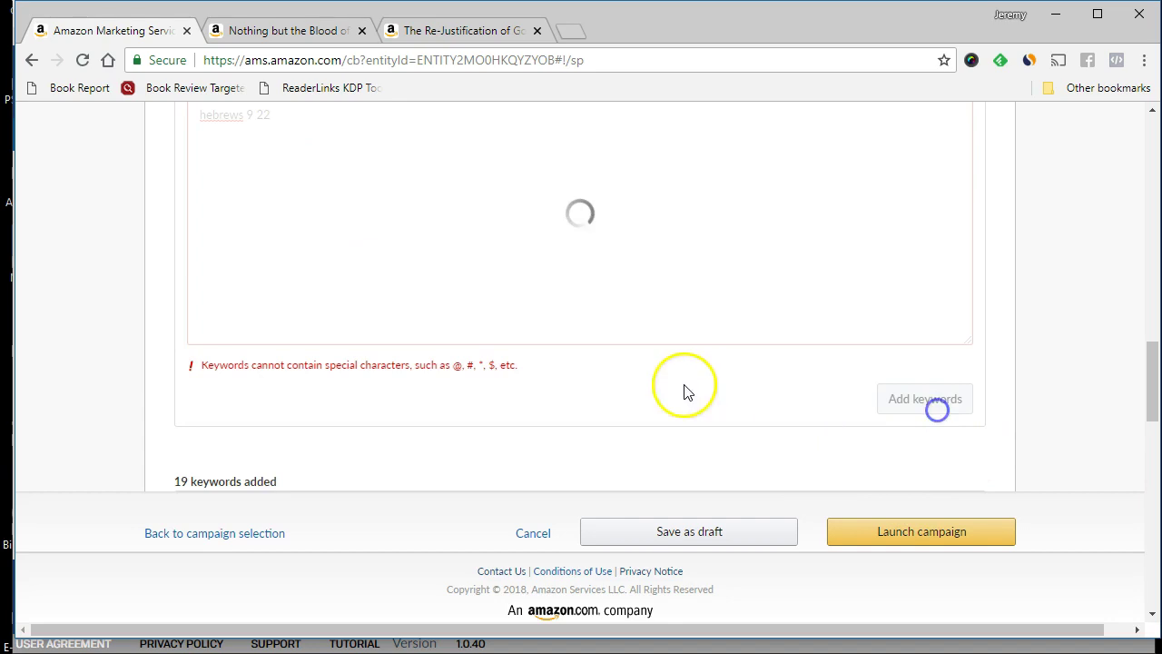
Step: Review the campaign's added keywords, checking match types, suggested bids and keyword bids through to the end of the list
scroll(138, 327, down, 1)
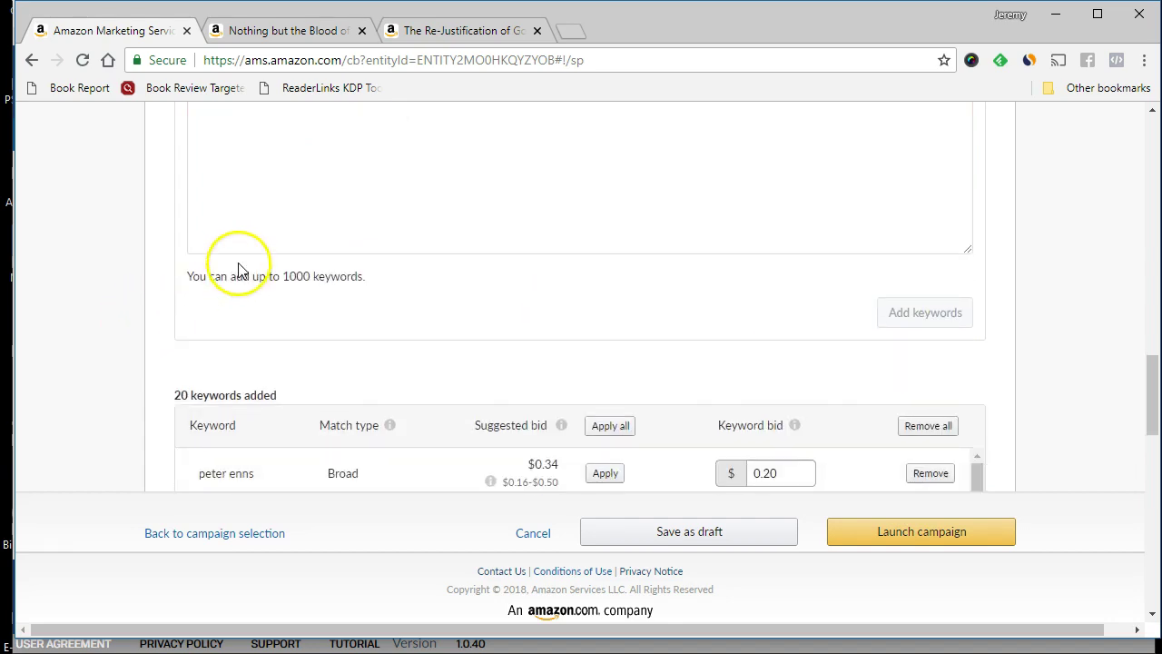
scroll(115, 293, down, 4)
scroll(163, 250, down, 5)
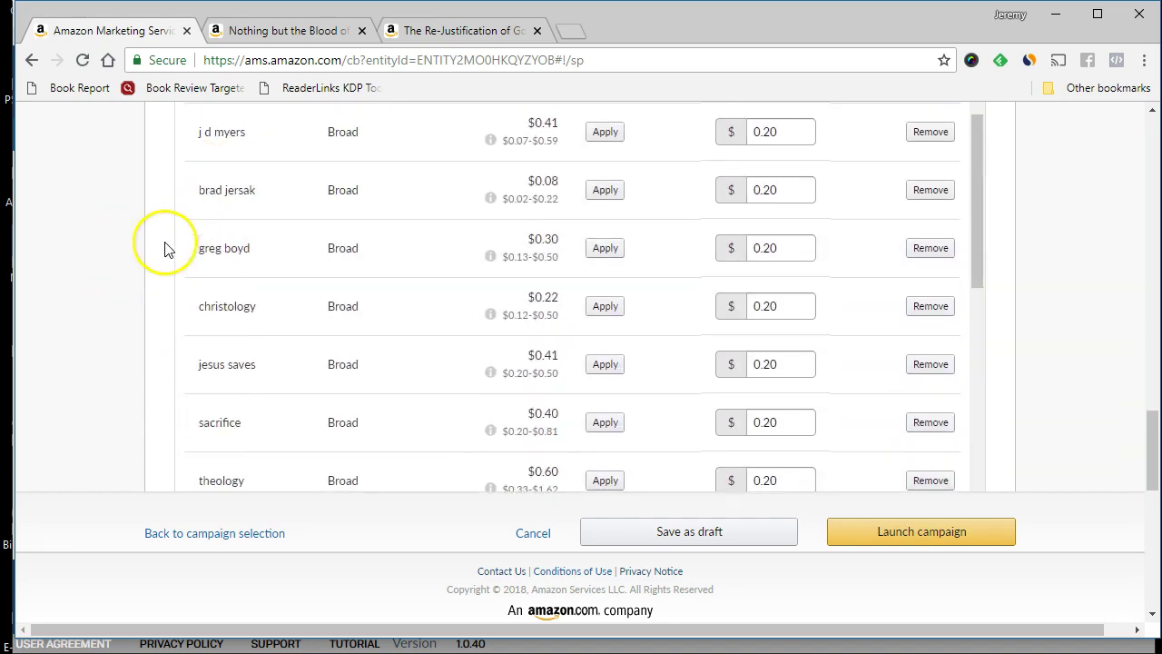
scroll(148, 258, up, 4)
scroll(148, 258, up, 3)
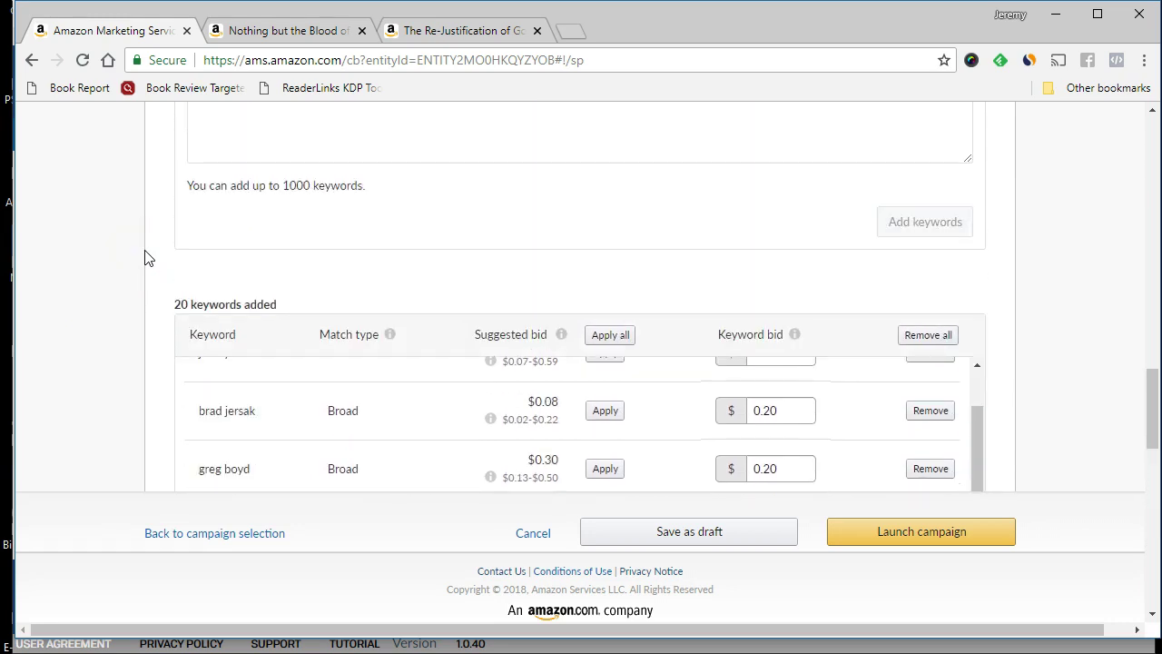
scroll(161, 281, down, 4)
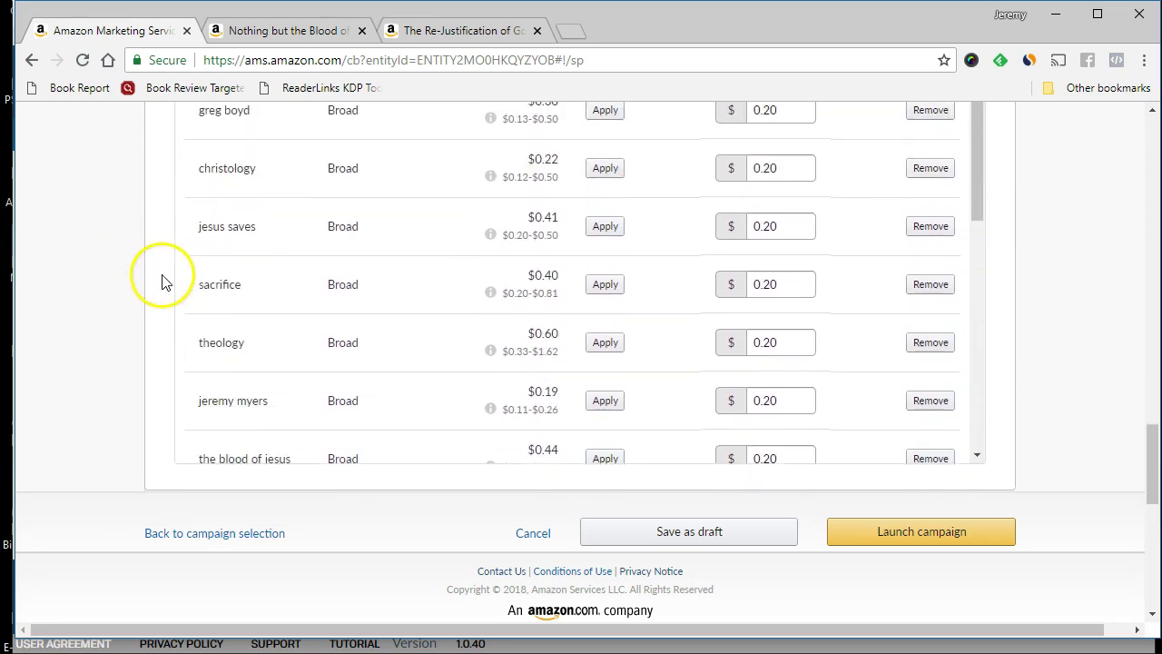
drag(976, 198, 965, 423)
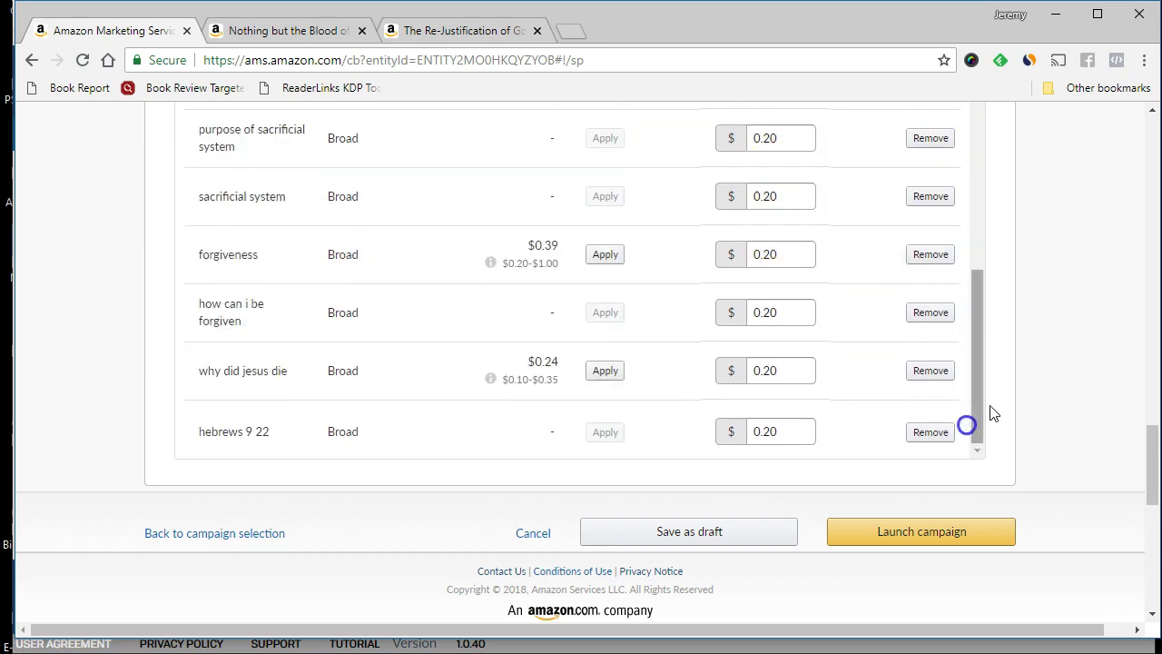
scroll(1062, 397, down, 1)
scroll(1062, 398, up, 4)
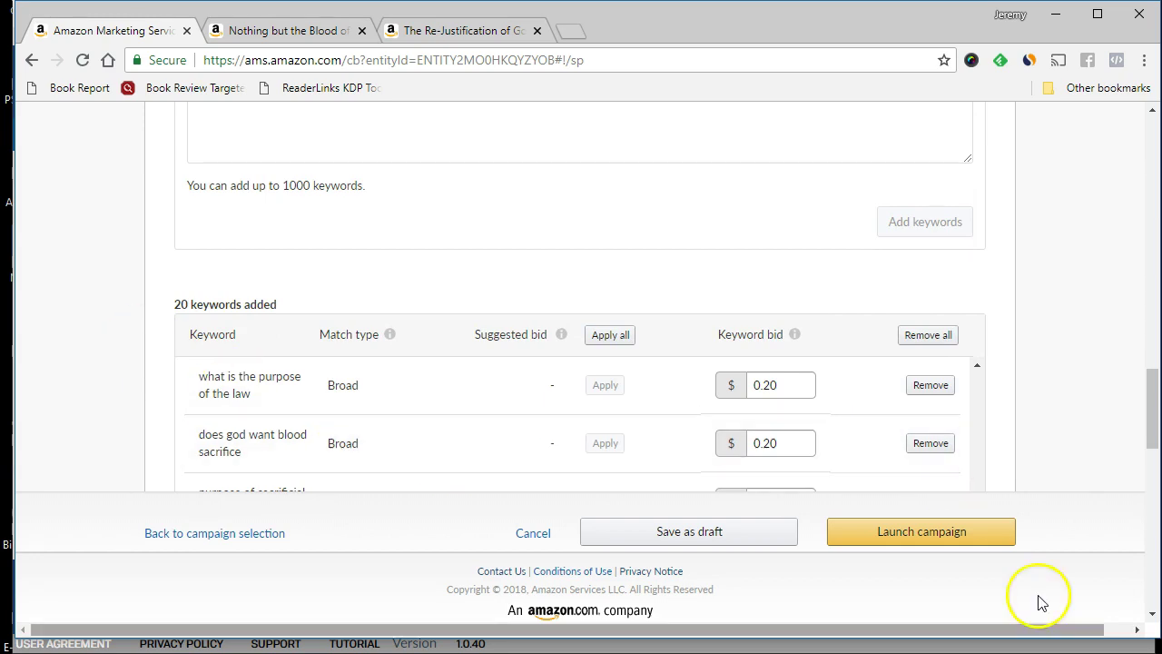
Step: Switch to KDP Rocket and run an AMS Keyword Search for "blood of Jesus"
key(alt+Tab)
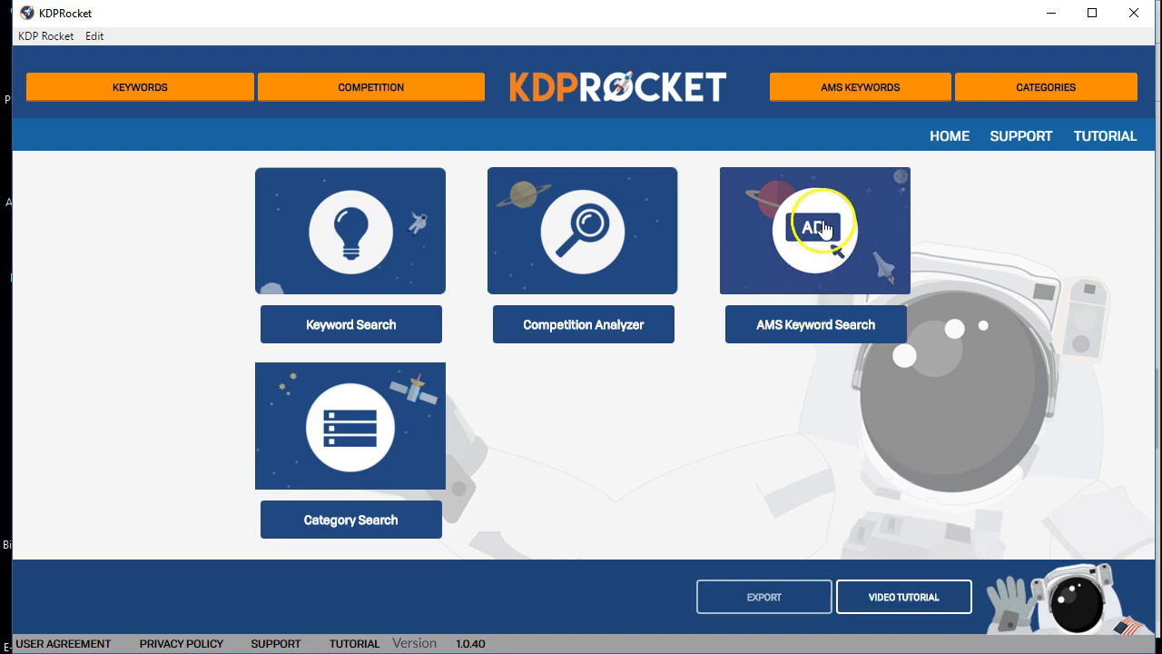
click(795, 337)
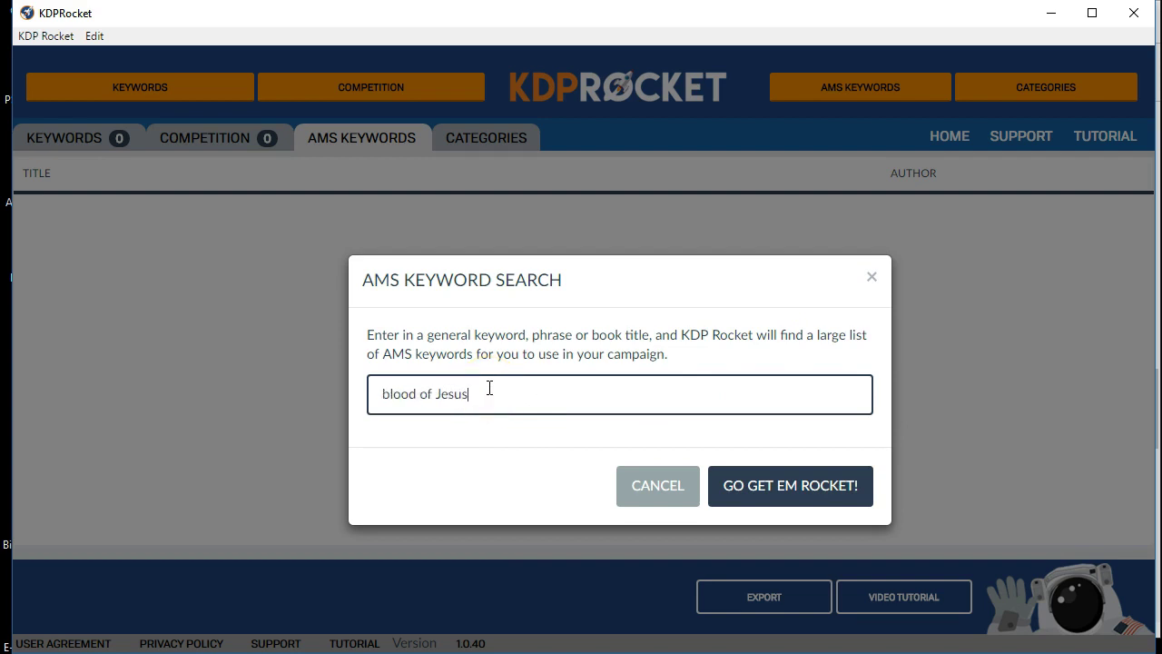
click(817, 485)
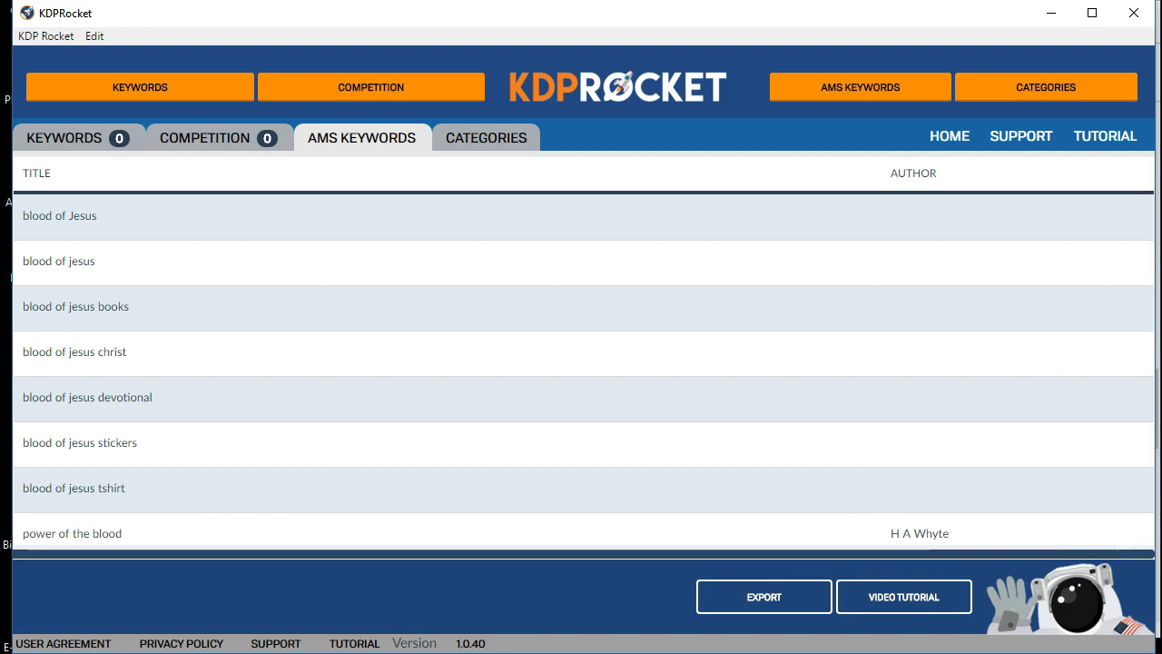
Step: Look through the found titles and authors and export them to the Downloads folder as "blood of Jesus"
scroll(672, 395, down, 10)
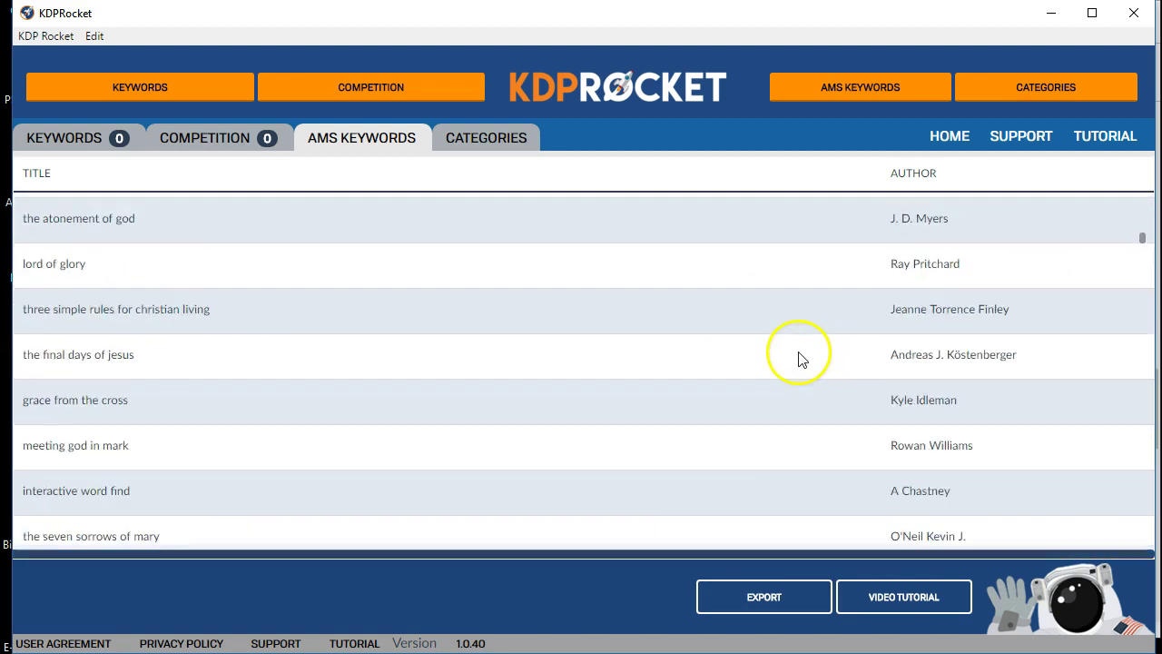
scroll(790, 361, down, 15)
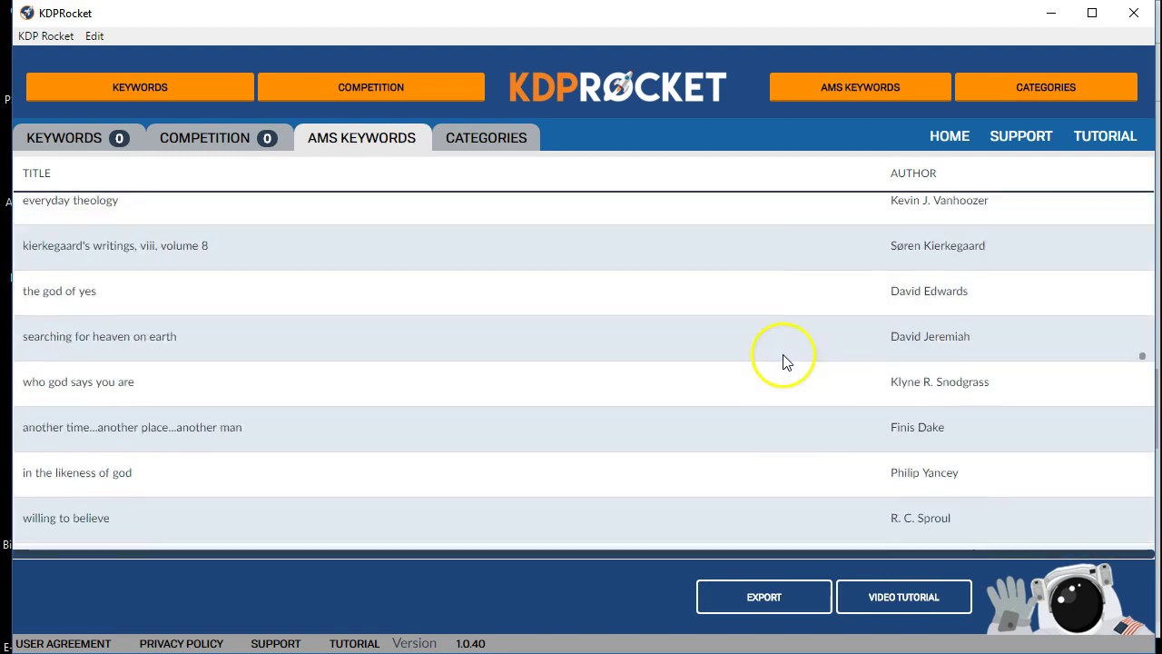
scroll(786, 361, down, 3)
click(758, 596)
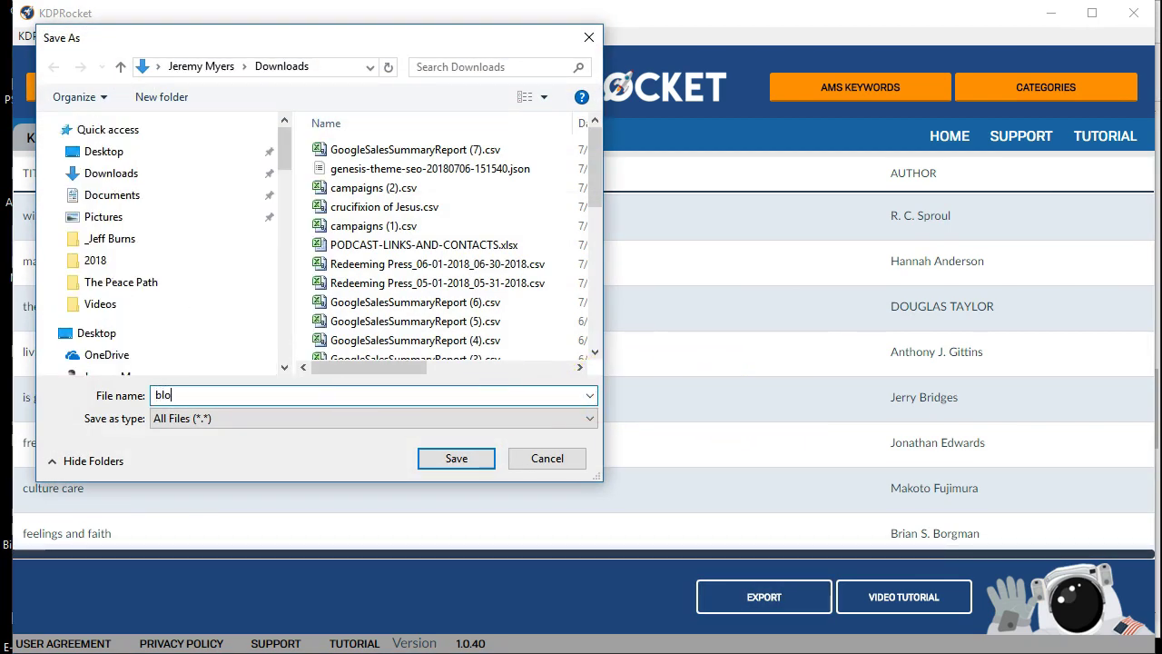
click(456, 459)
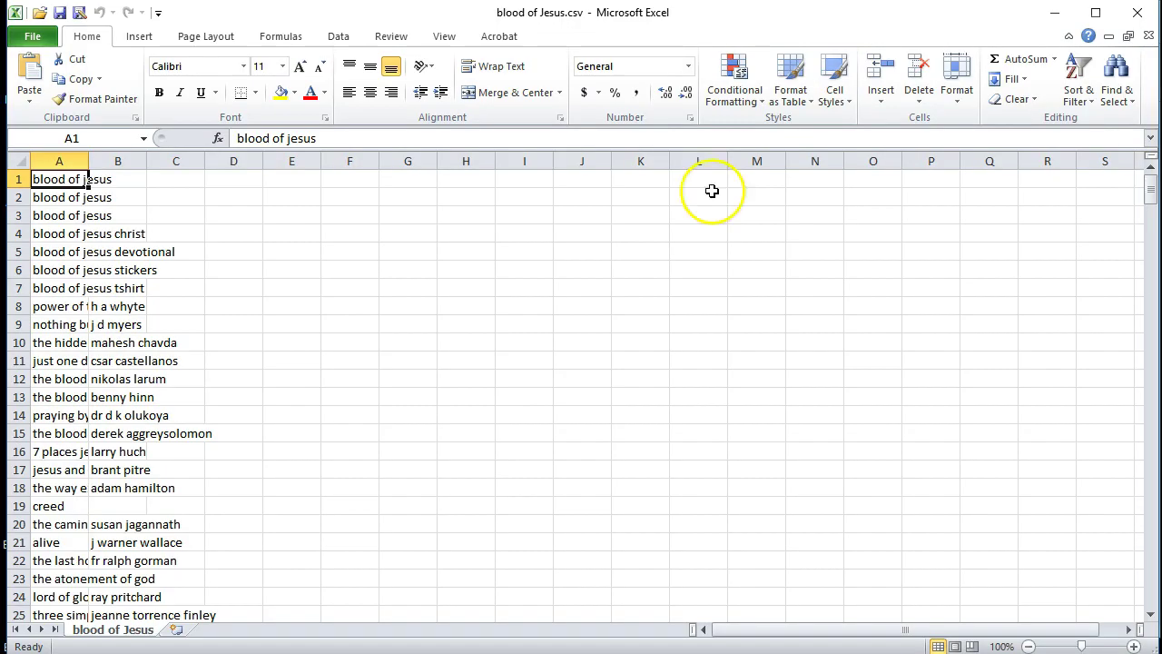
Step: Widen column A of blood of Jesus.csv to fit the full titles and review the list to its last row
drag(91, 160, 332, 161)
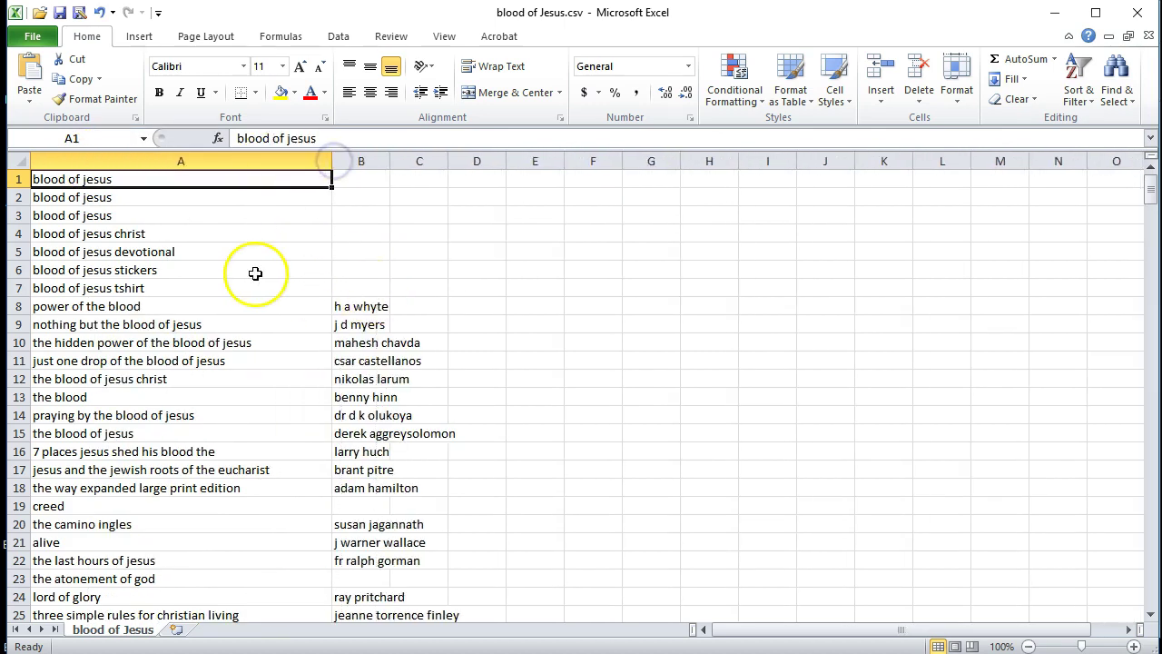
scroll(270, 289, down, 17)
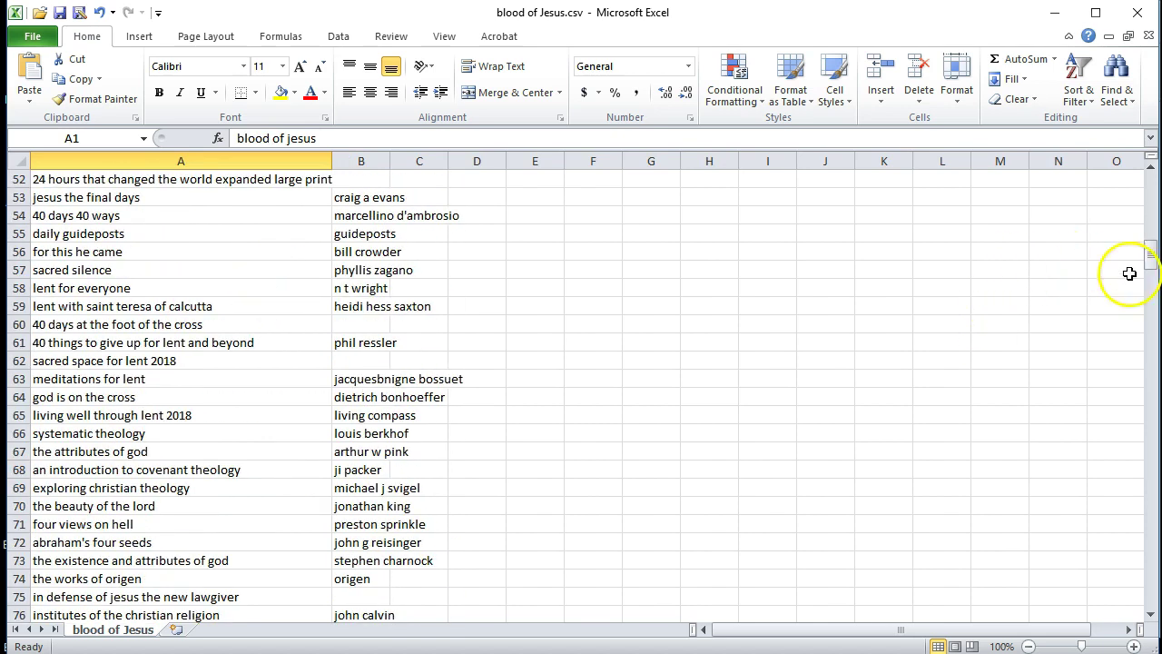
drag(1152, 254, 1149, 627)
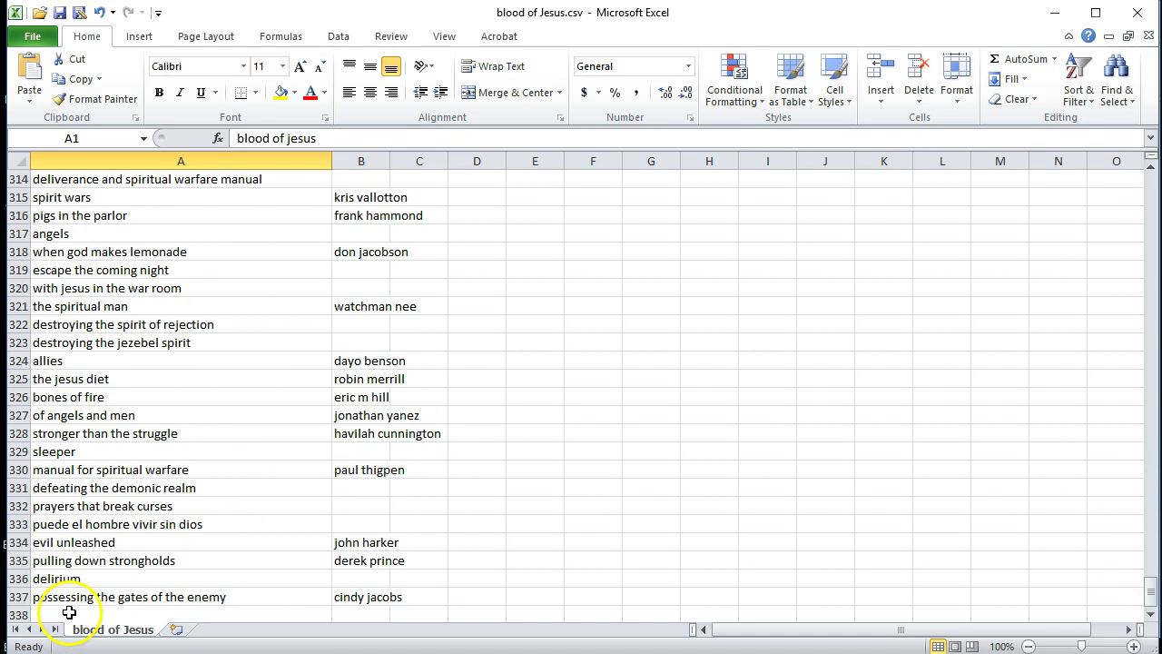
scroll(120, 540, up, 14)
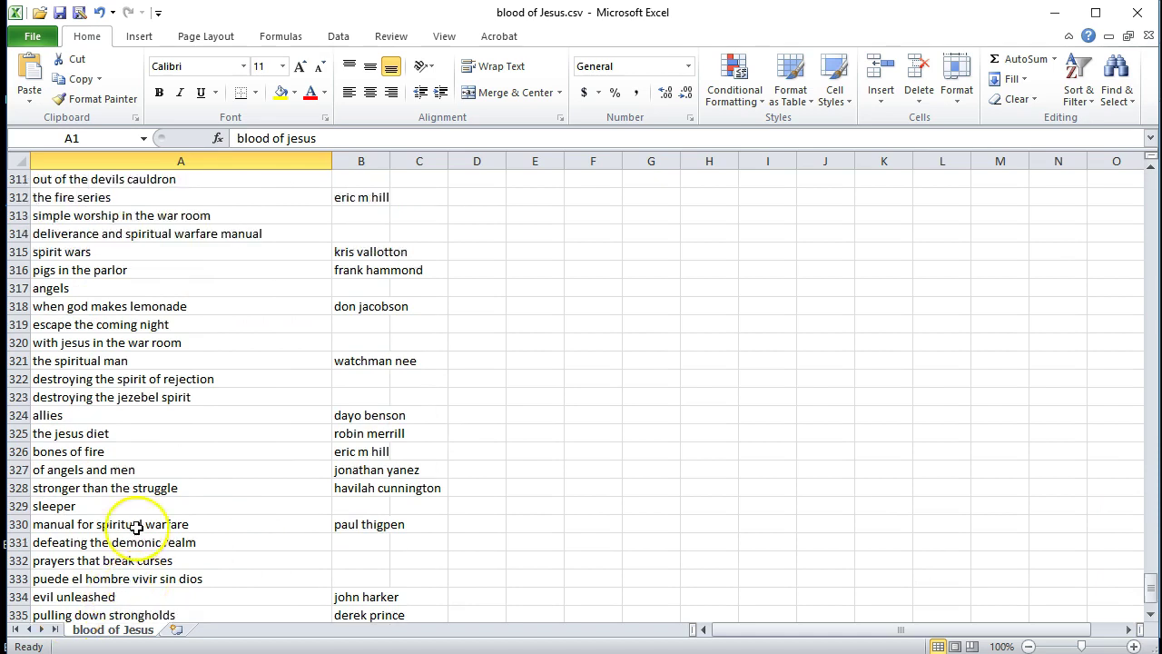
drag(1150, 538, 1153, 182)
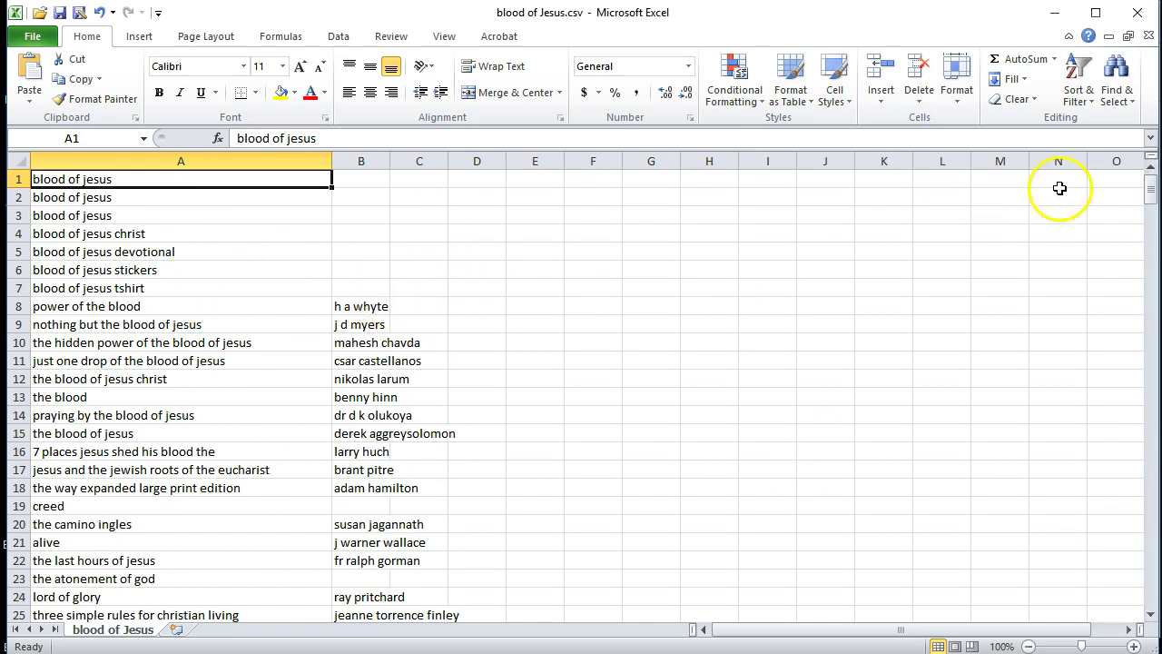
Step: Move the author names from B8:B337 into column A directly below the last title, starting at A338
drag(360, 306, 360, 367)
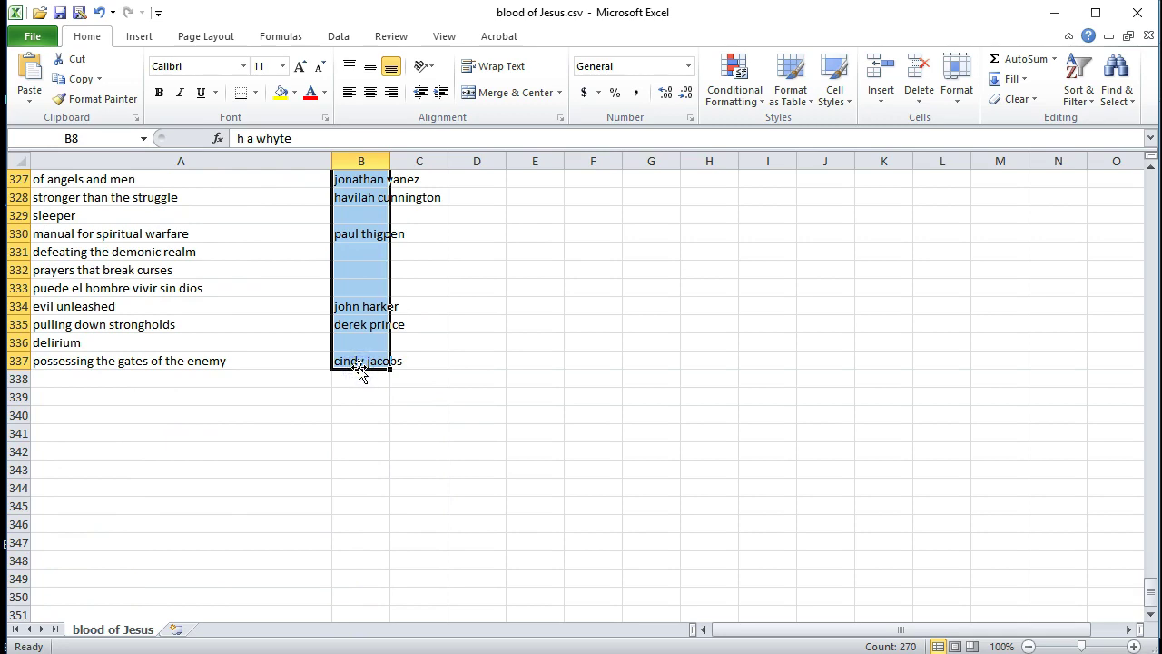
key(ctrl+c)
key(ctrl+BackSpace)
scroll(353, 363, down, 20)
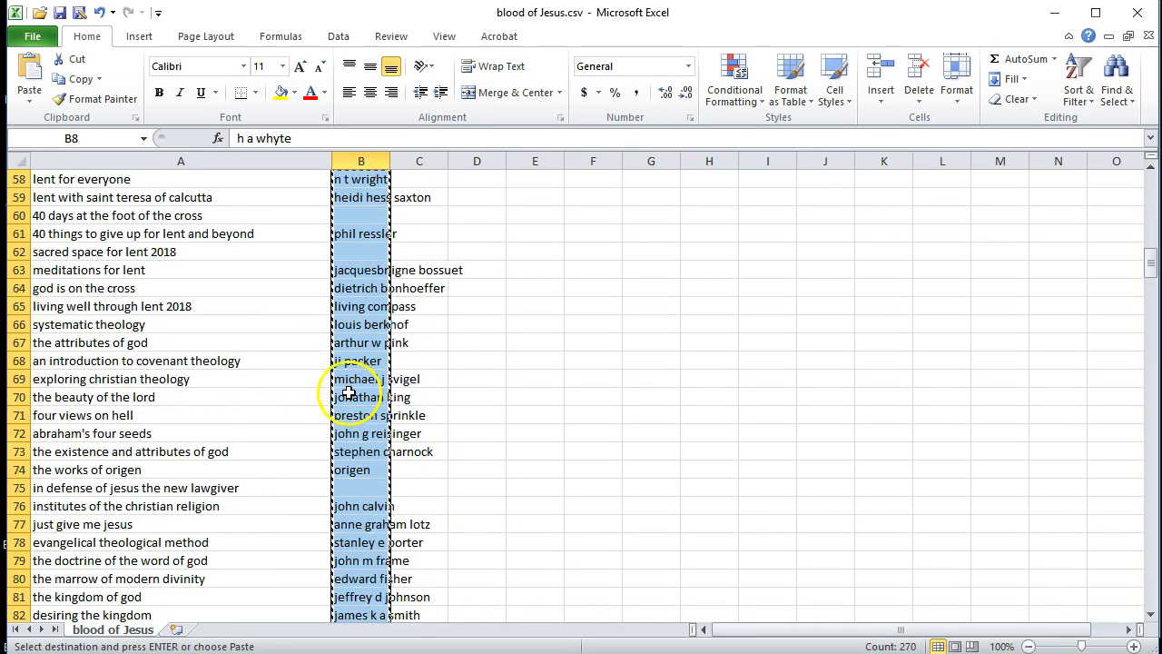
scroll(343, 396, down, 20)
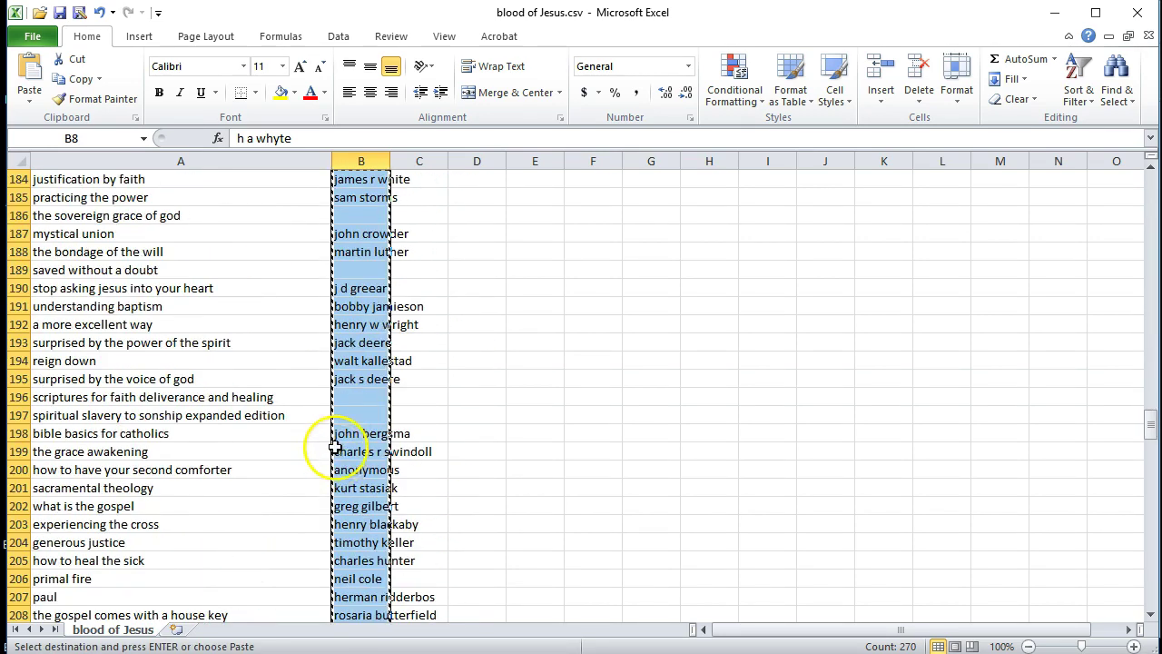
drag(1150, 498, 1151, 519)
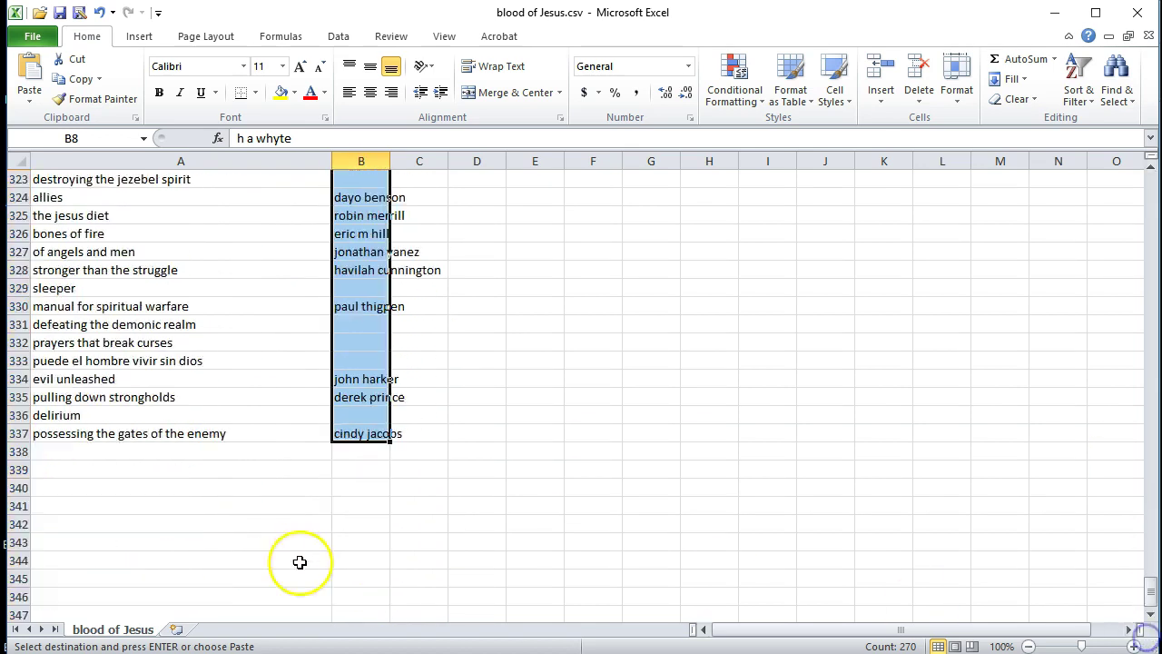
scroll(259, 564, down, 1)
click(44, 397)
key(Return)
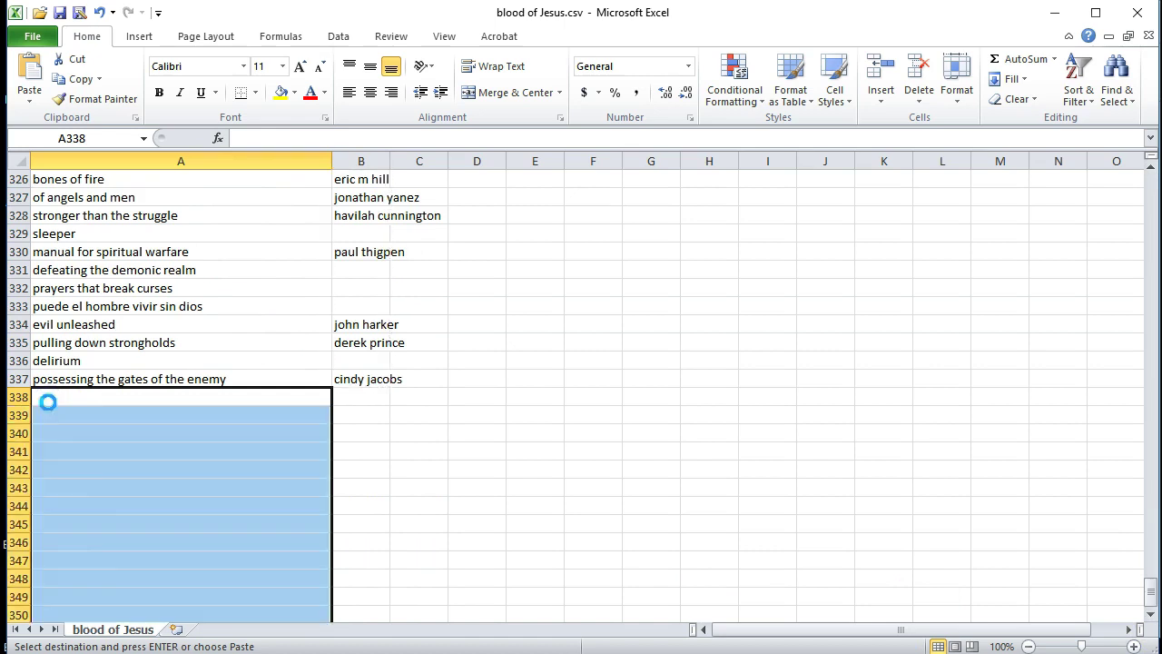
Step: Sort the combined titles and author names in column A from A to Z and look through the sorted list
scroll(200, 452, down, 20)
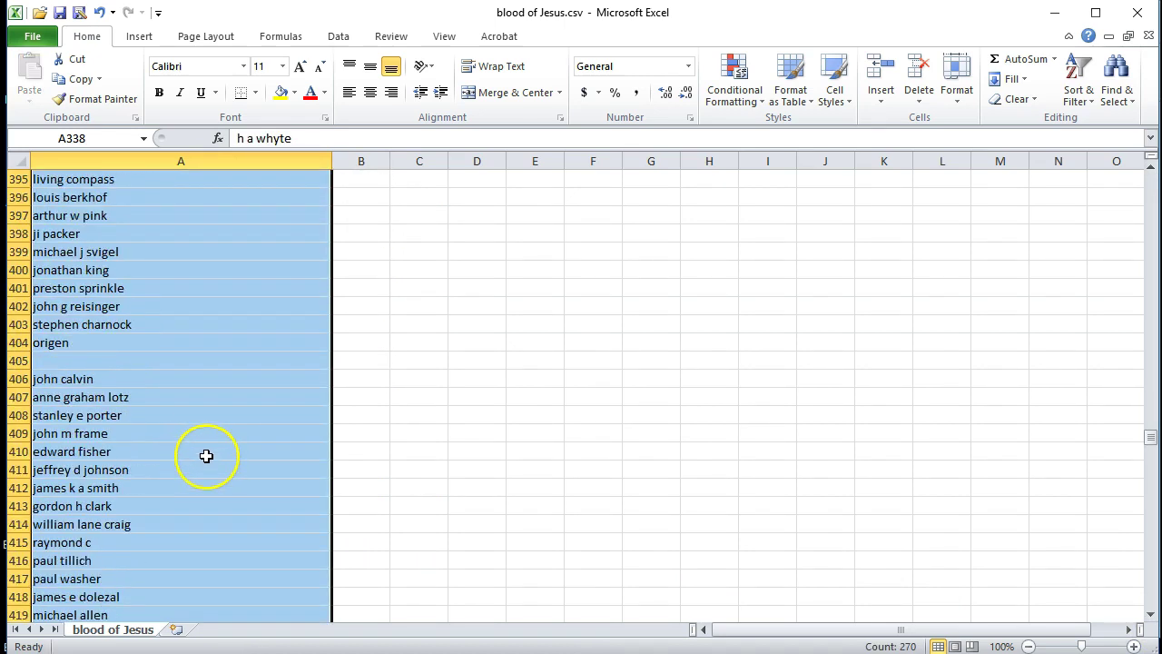
scroll(206, 456, down, 10)
mouse_move(1152, 461)
mouse_down()
mouse_move(1152, 385)
mouse_move(1151, 457)
mouse_up()
click(100, 156)
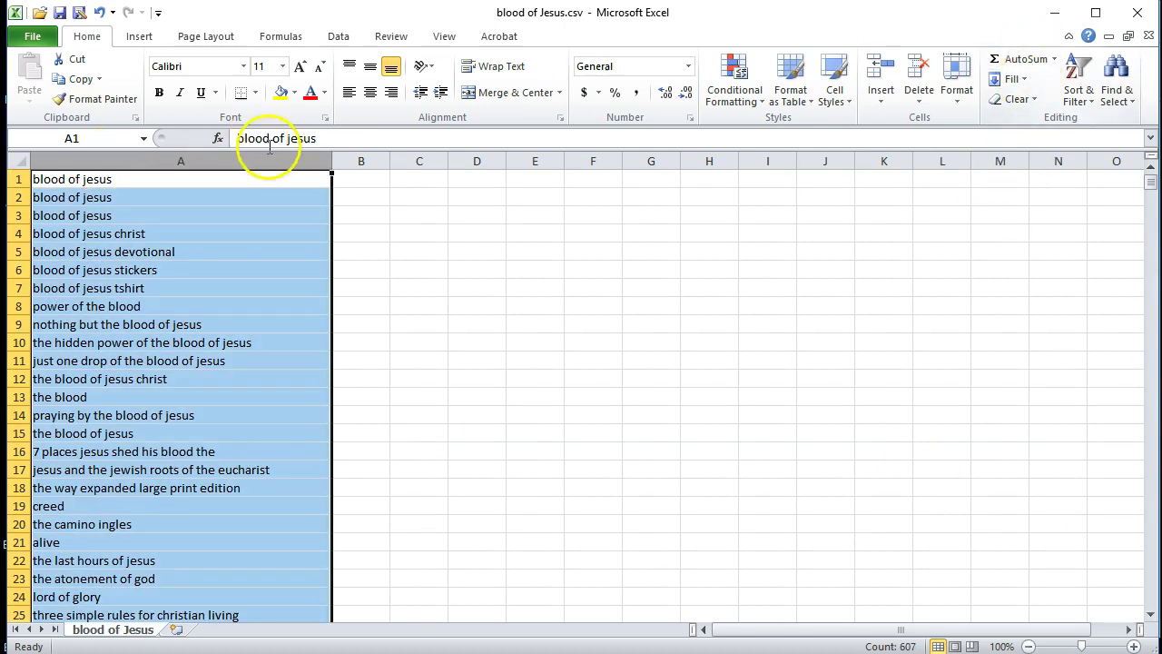
click(1078, 84)
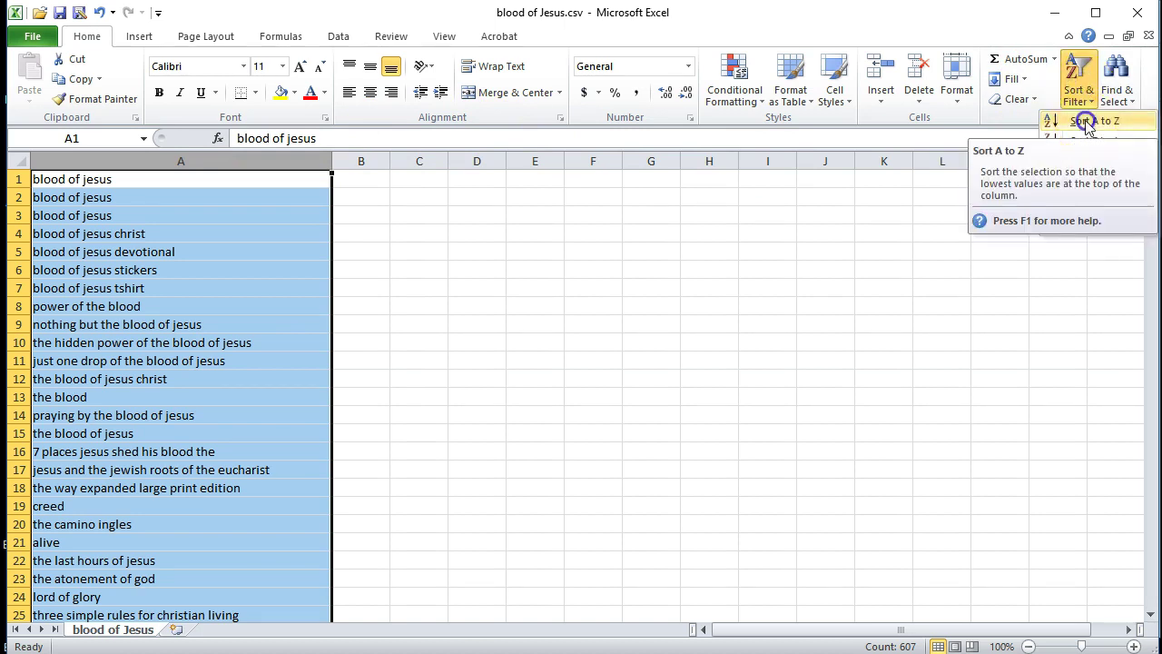
click(1089, 120)
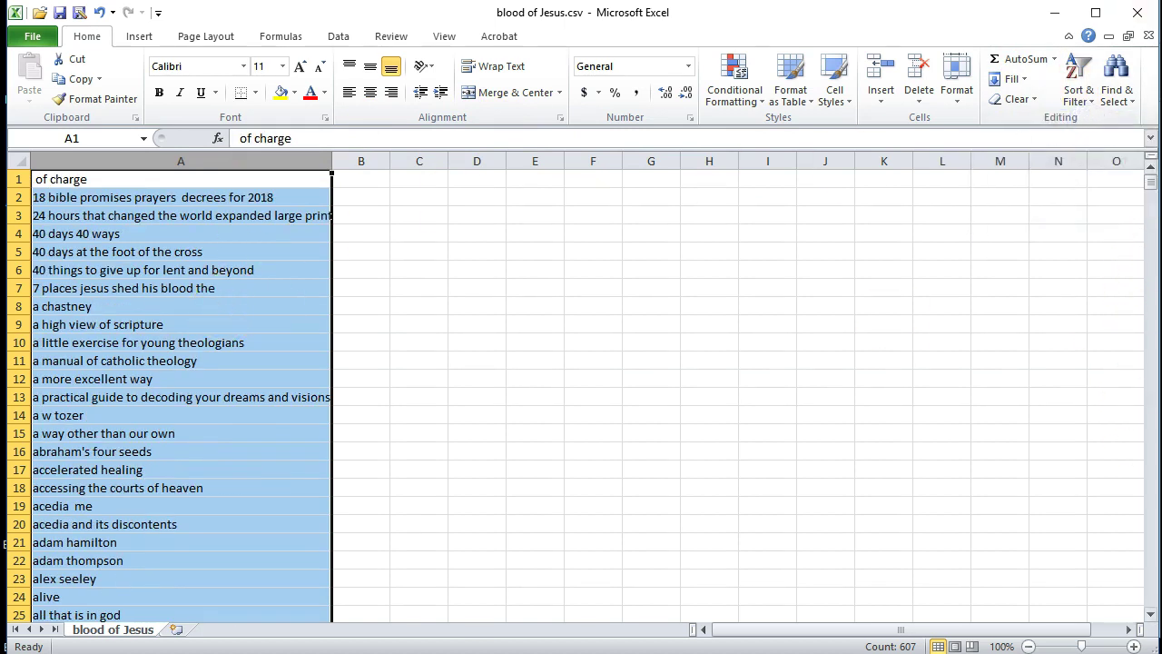
click(1153, 185)
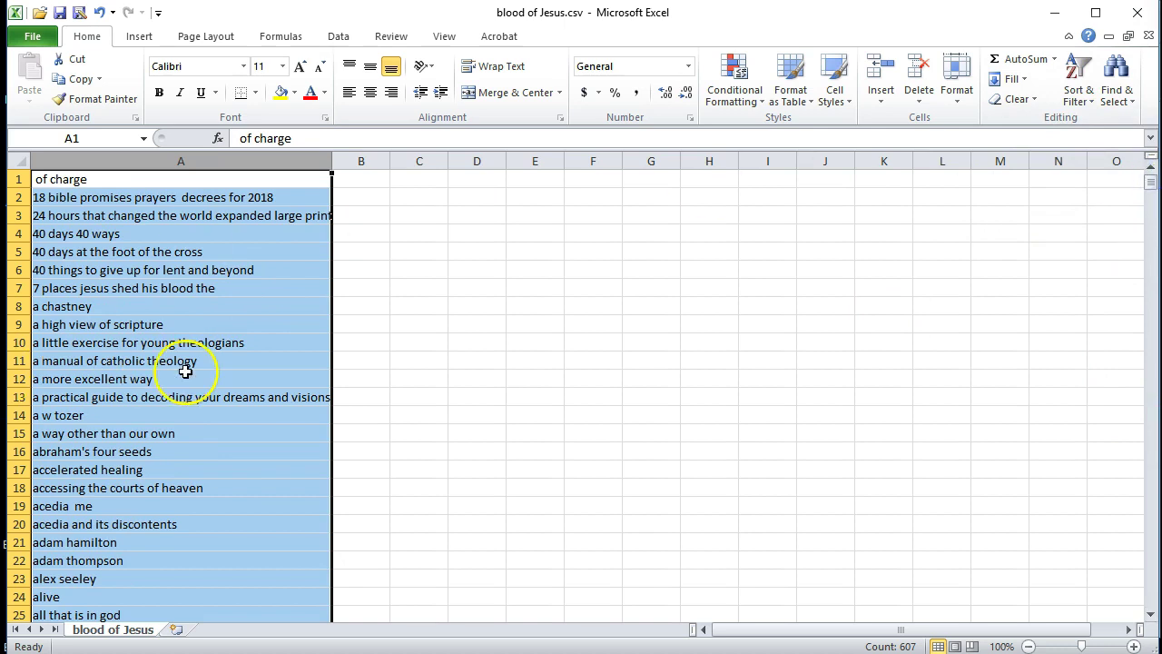
scroll(185, 372, down, 20)
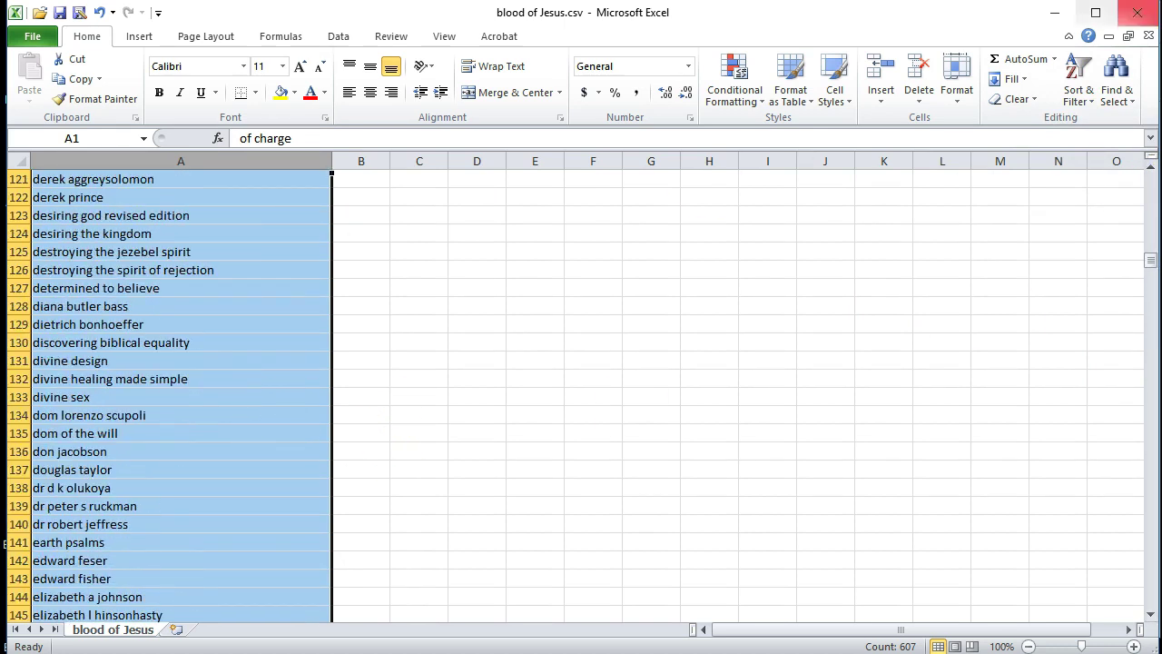
Step: Clear the unsuitable keywords "of charge" in A1, "allies" in A27 and "alive" in A24
drag(1151, 260, 1146, 172)
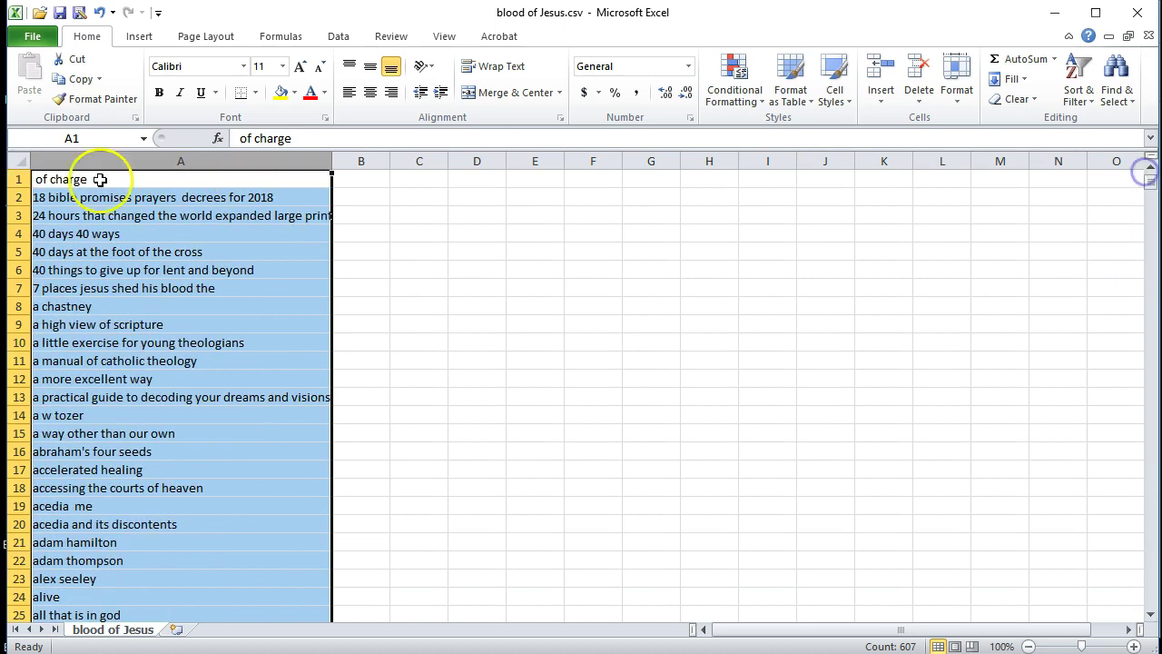
click(86, 250)
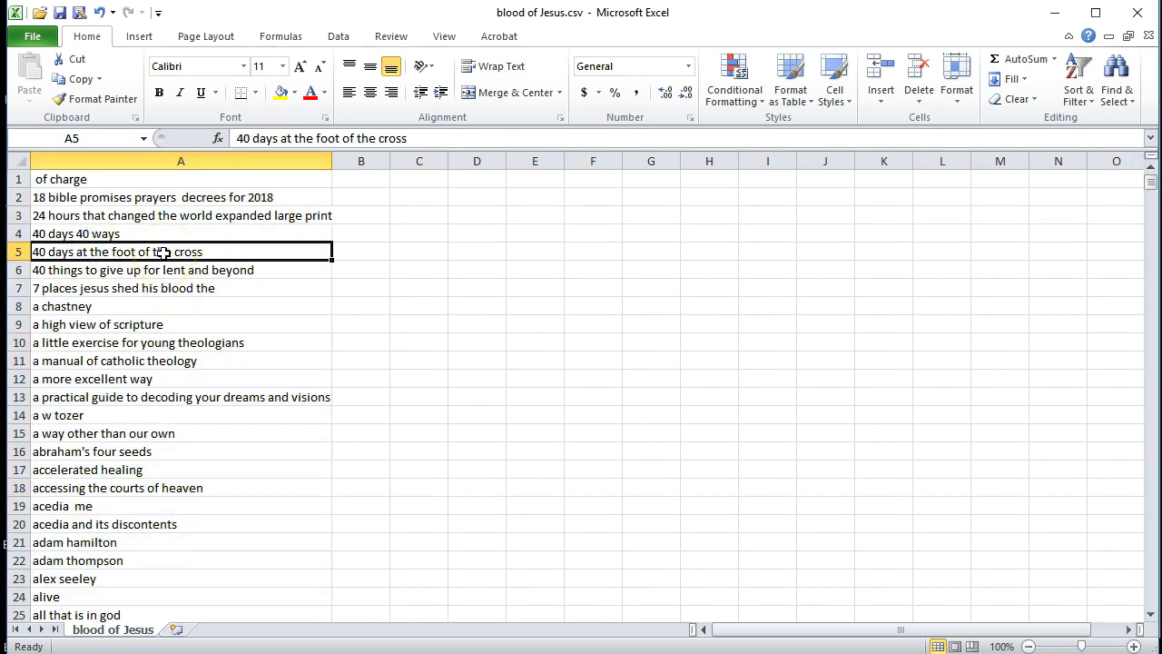
click(68, 180)
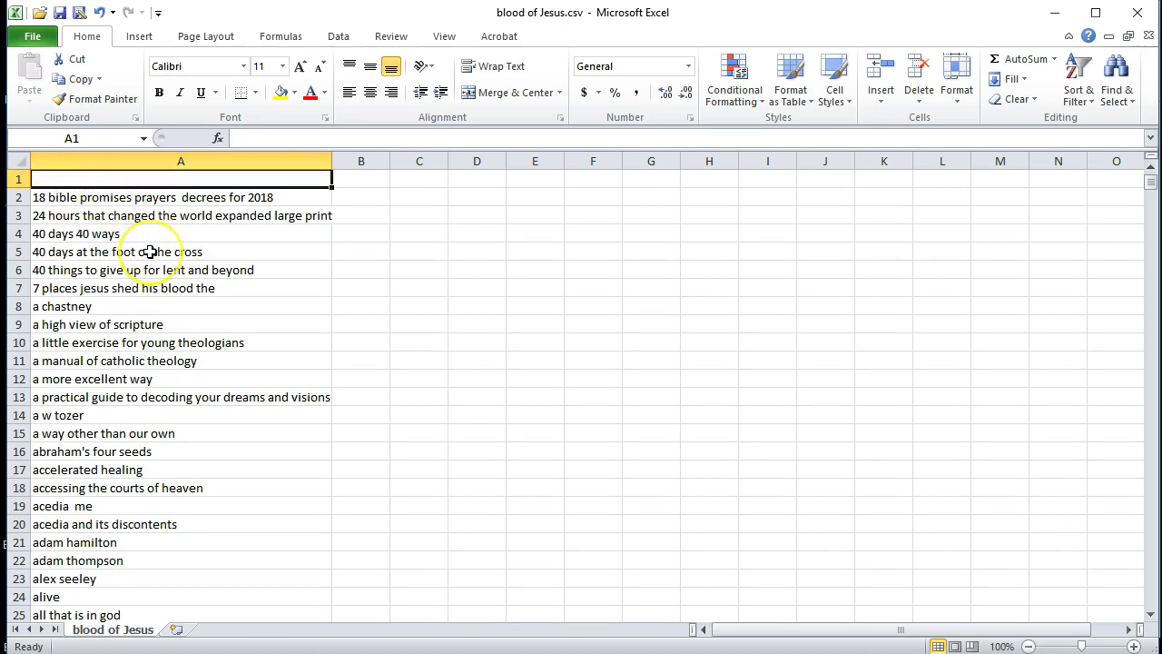
scroll(150, 252, down, 2)
scroll(149, 252, down, 1)
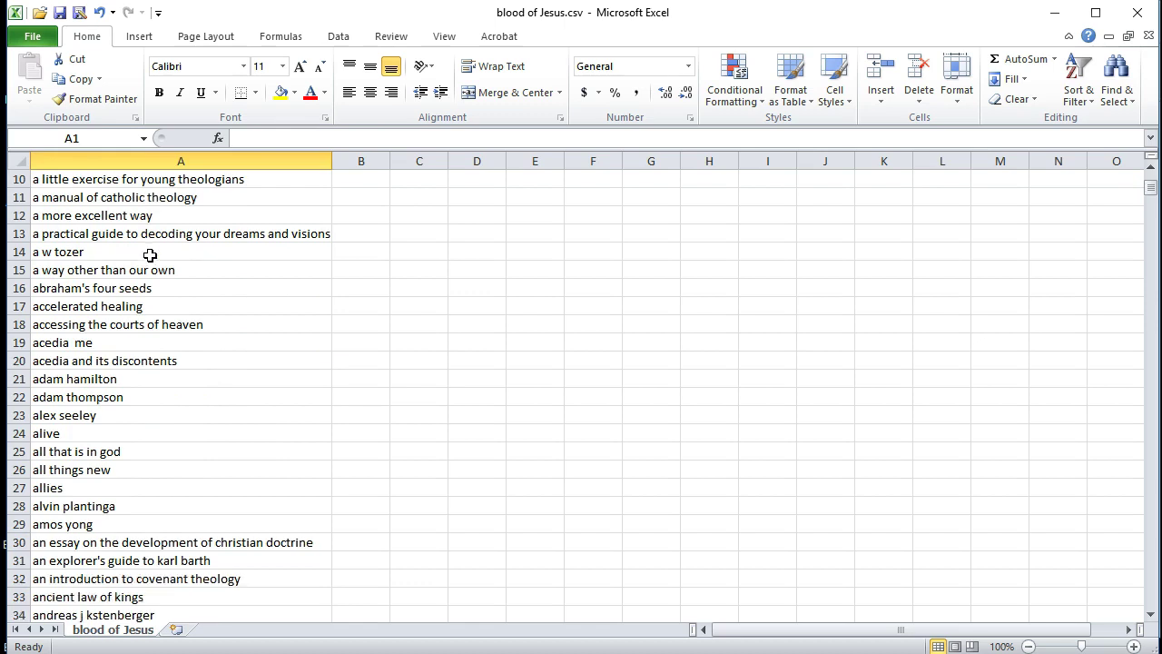
click(55, 488)
key(Delete)
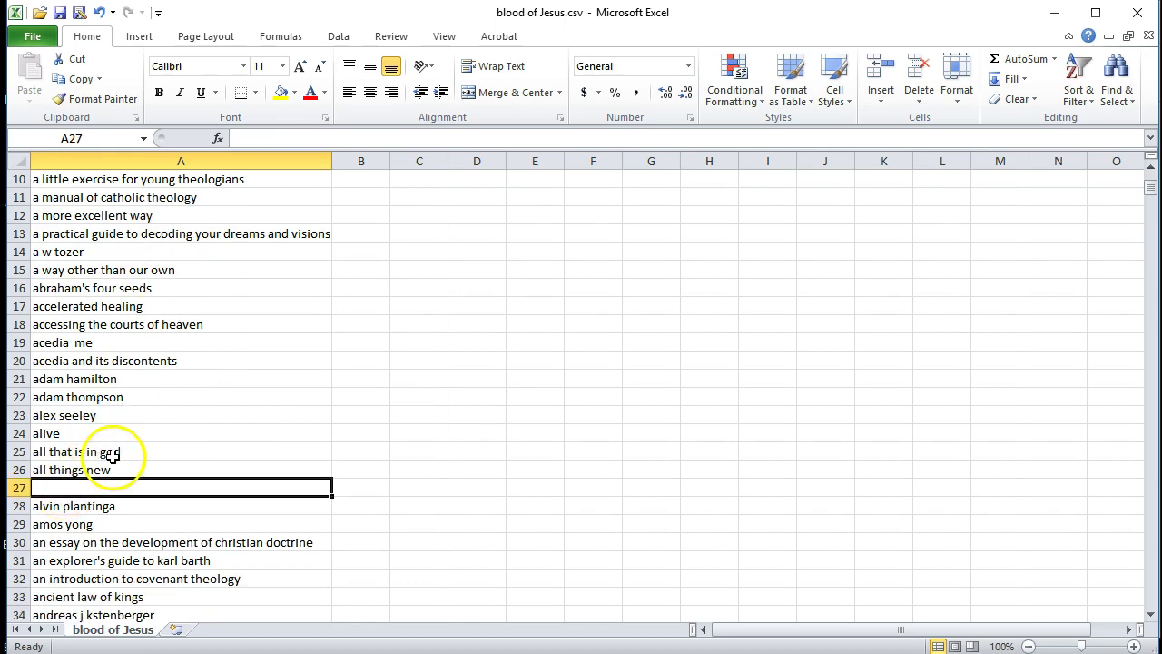
click(78, 434)
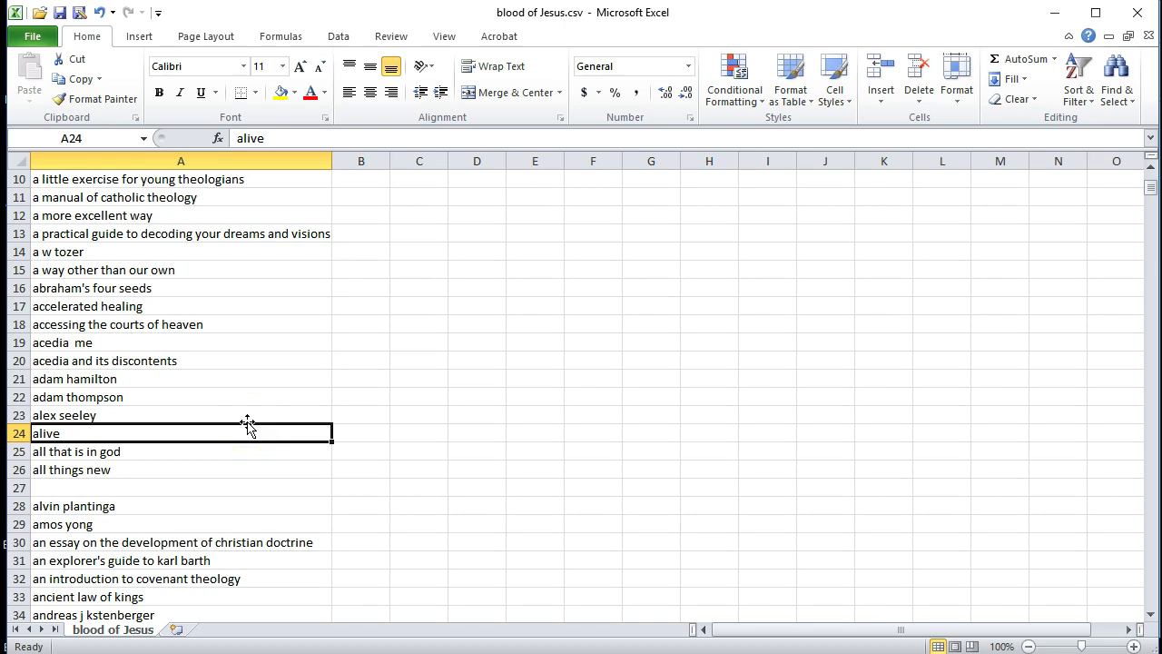
Step: Look through the rest of the sorted keywords in column A for other terms unsuitable for the campaign
scroll(248, 427, down, 5)
scroll(248, 425, down, 6)
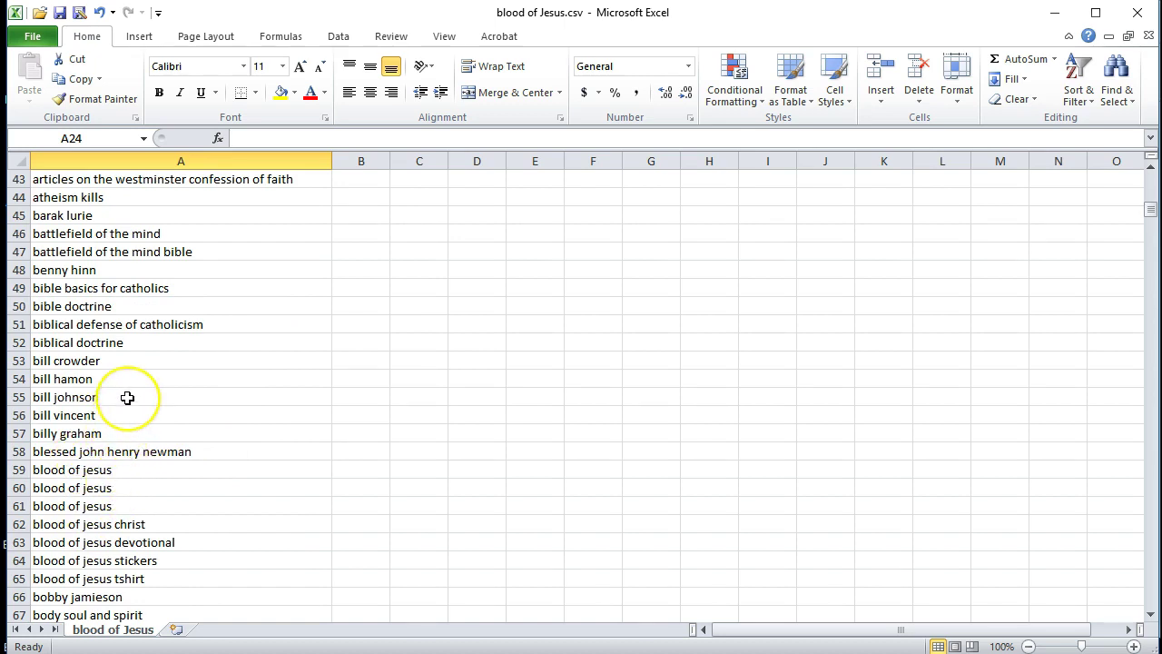
scroll(127, 400, down, 4)
scroll(127, 396, down, 15)
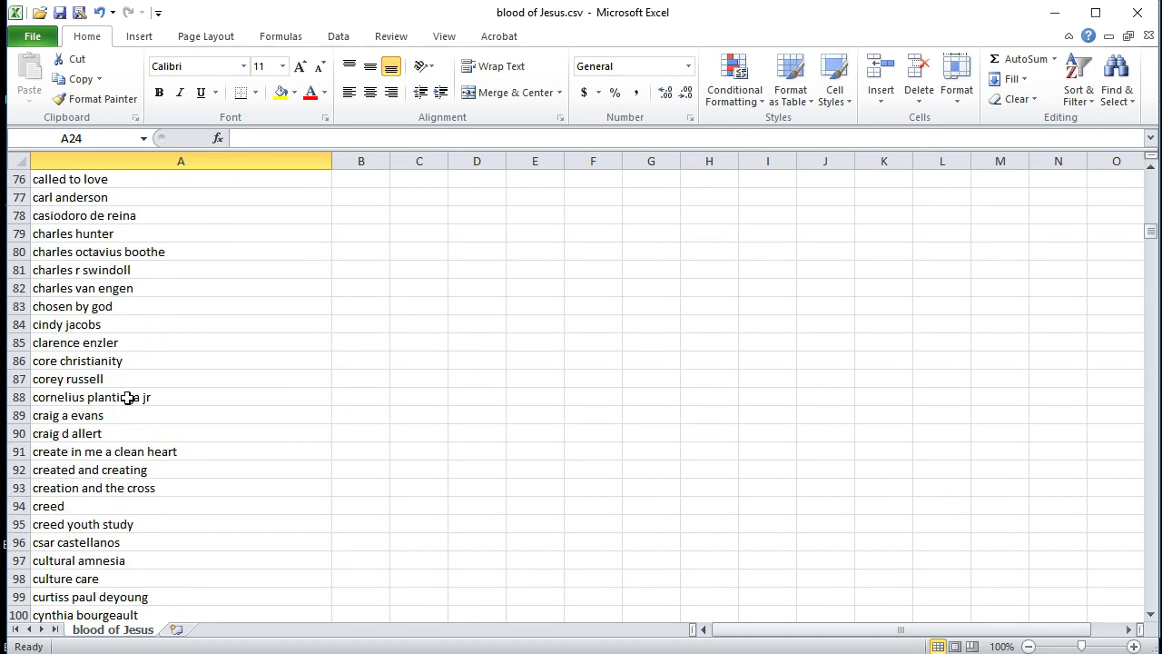
scroll(127, 397, down, 17)
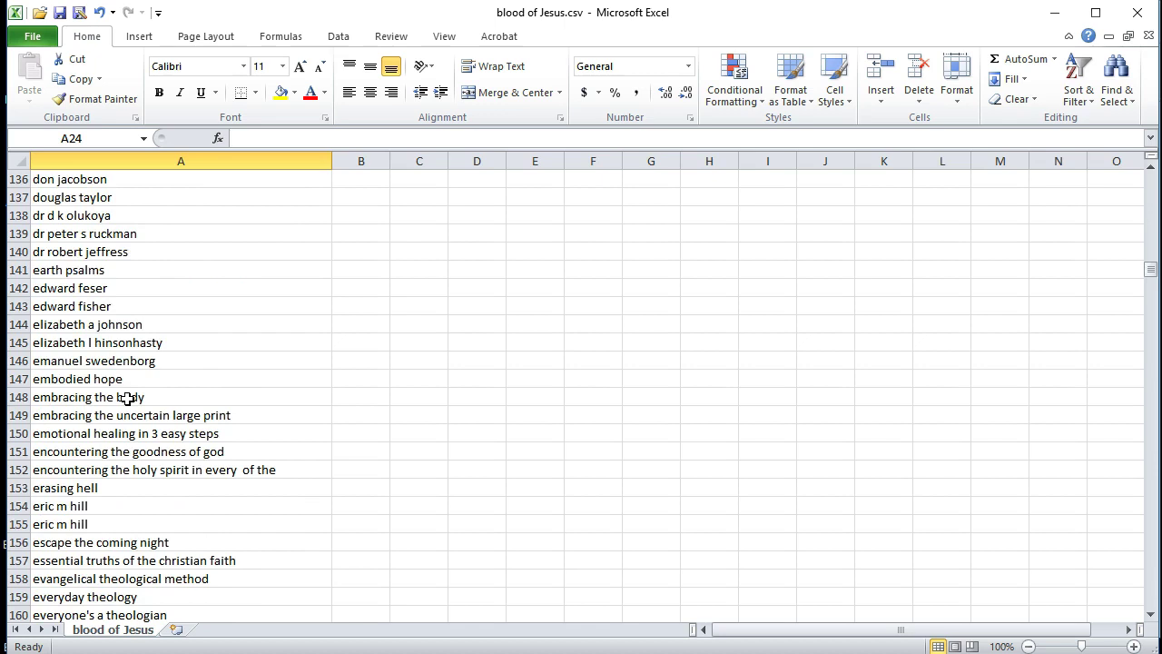
scroll(127, 396, down, 5)
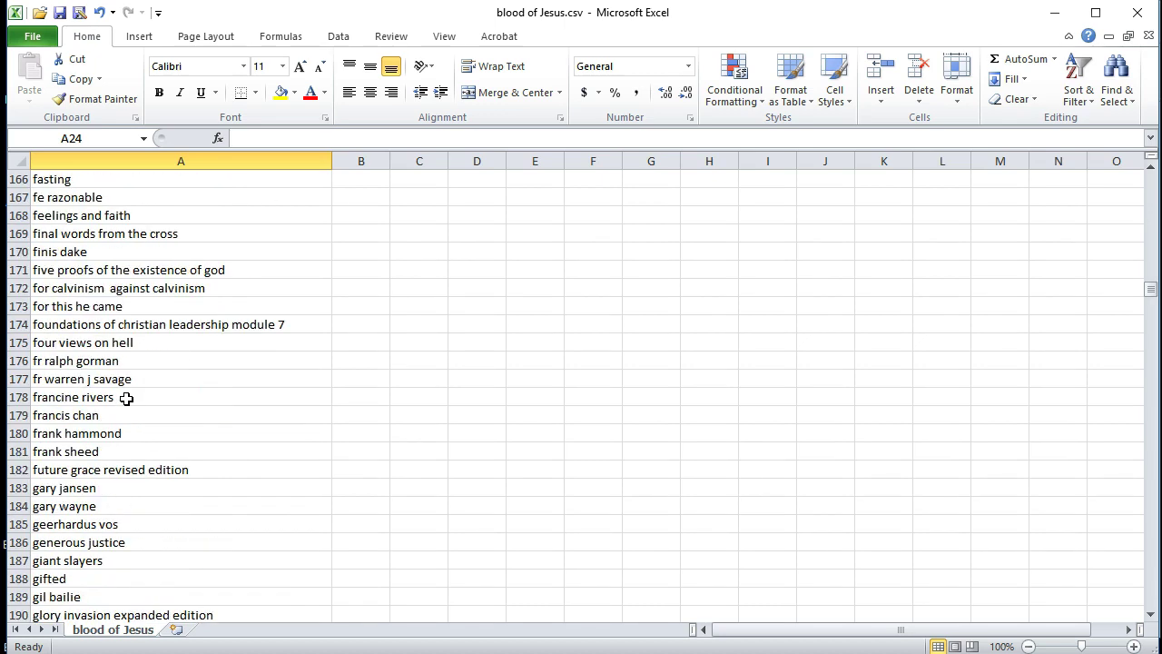
scroll(127, 398, down, 19)
scroll(125, 402, down, 20)
scroll(125, 401, down, 20)
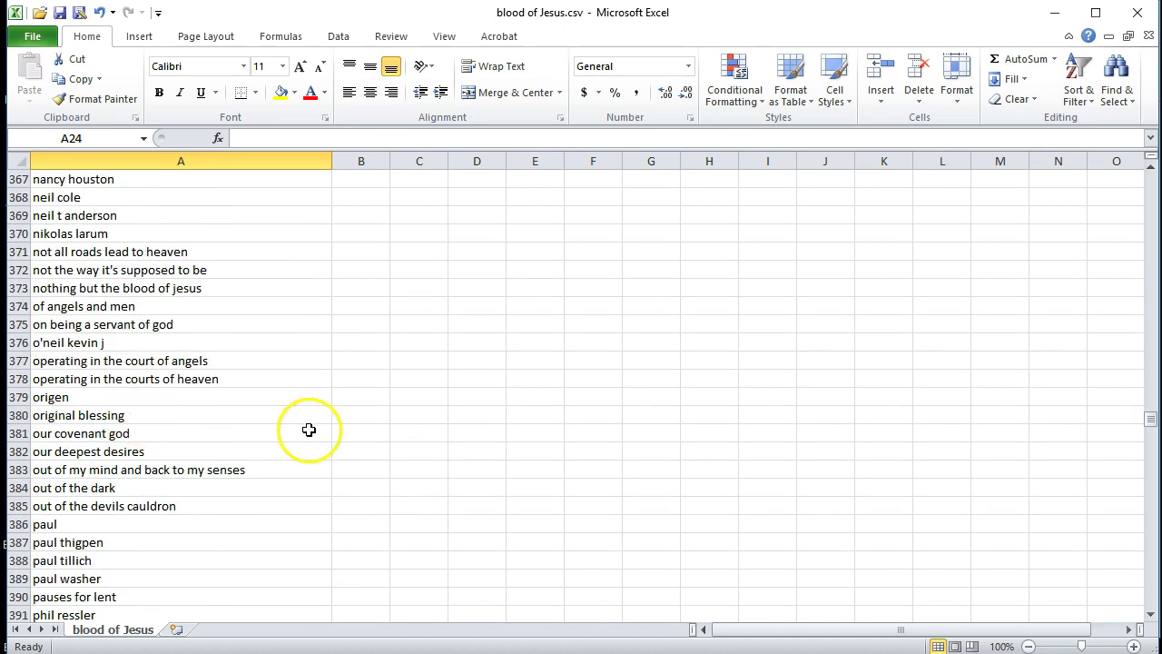
Step: Sort column A of blood of Jesus.csv from A to Z again to close the gaps left by the cleared cells
drag(1143, 418, 1151, 161)
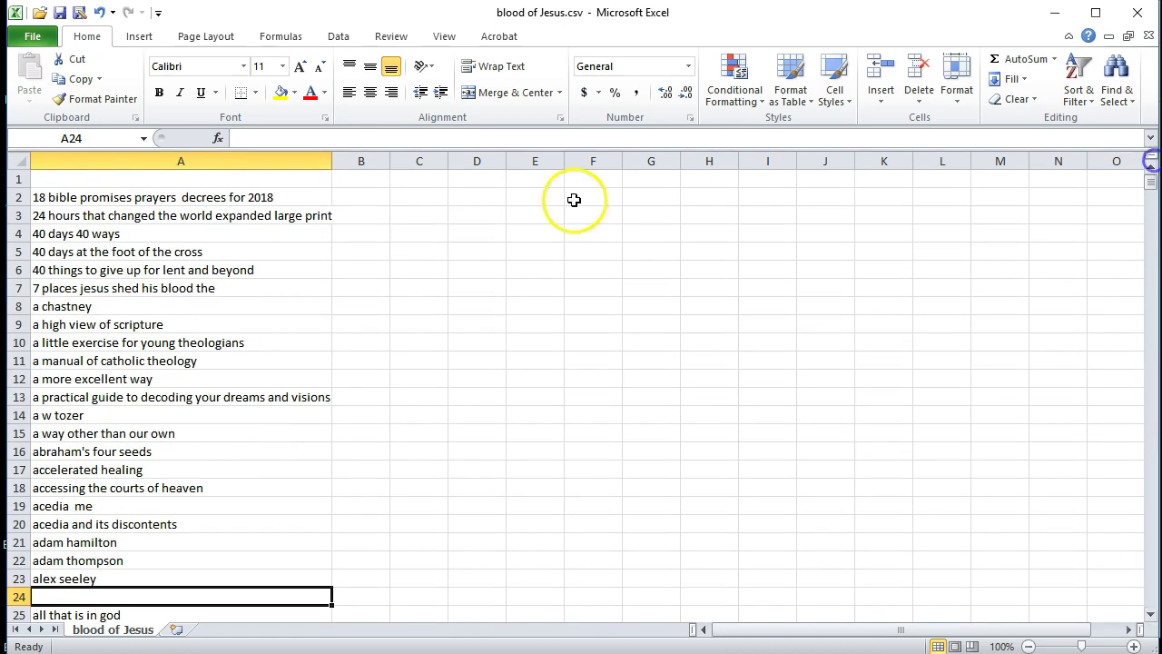
click(54, 163)
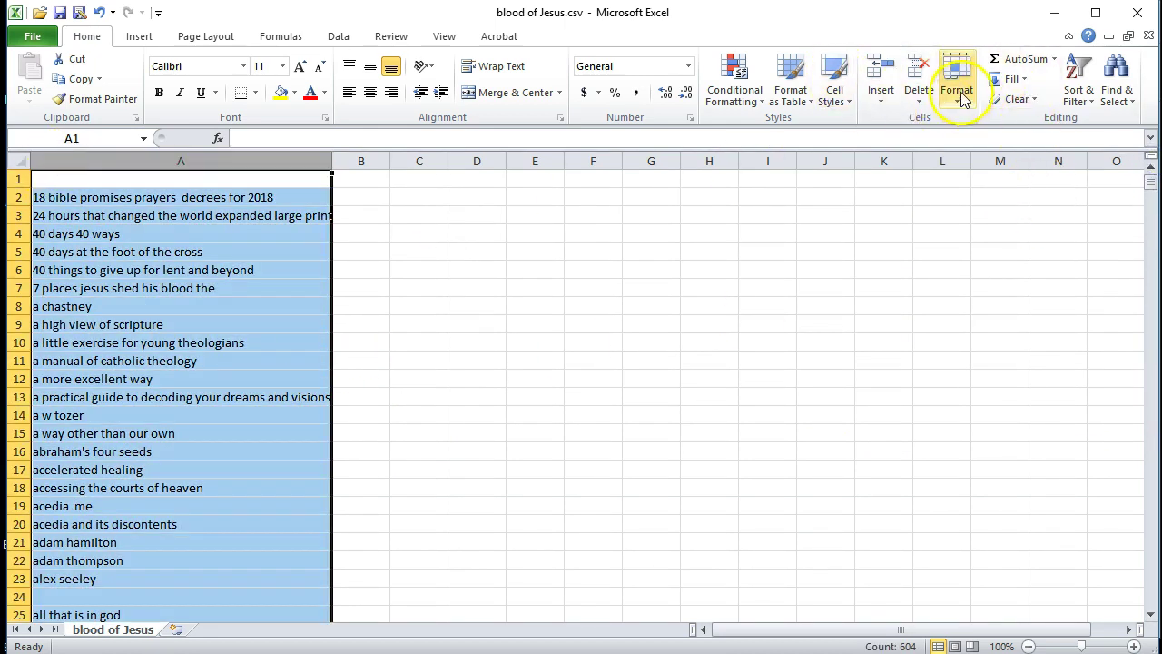
click(1079, 90)
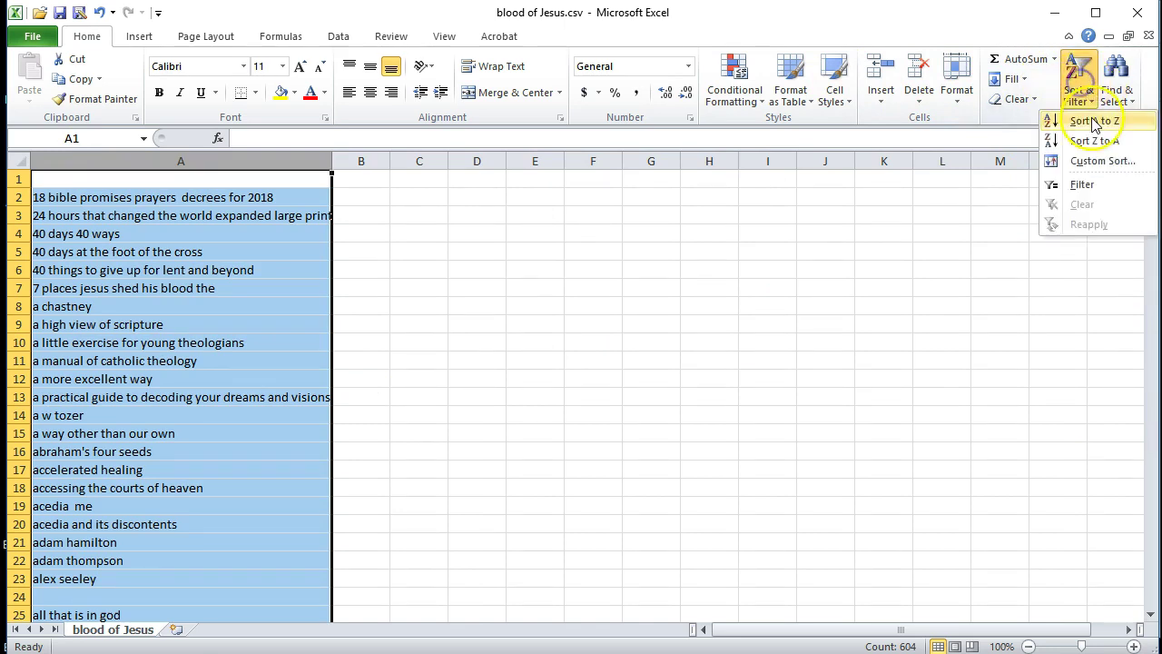
click(1077, 119)
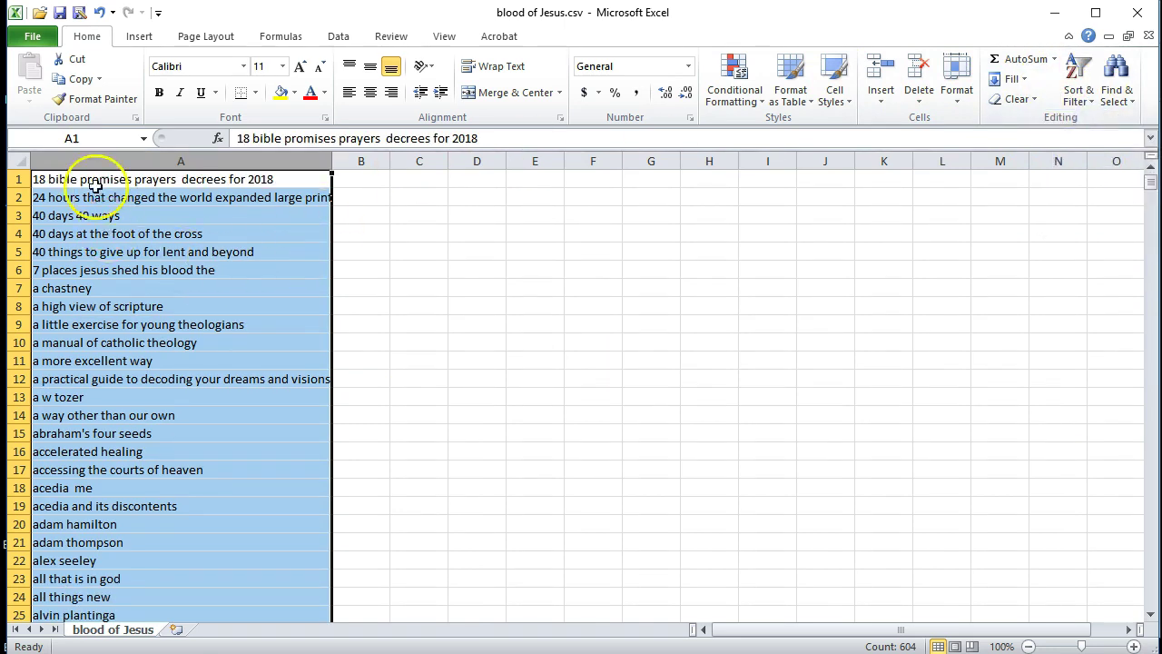
Step: Remove the duplicate values from column A of blood of Jesus.csv
click(339, 38)
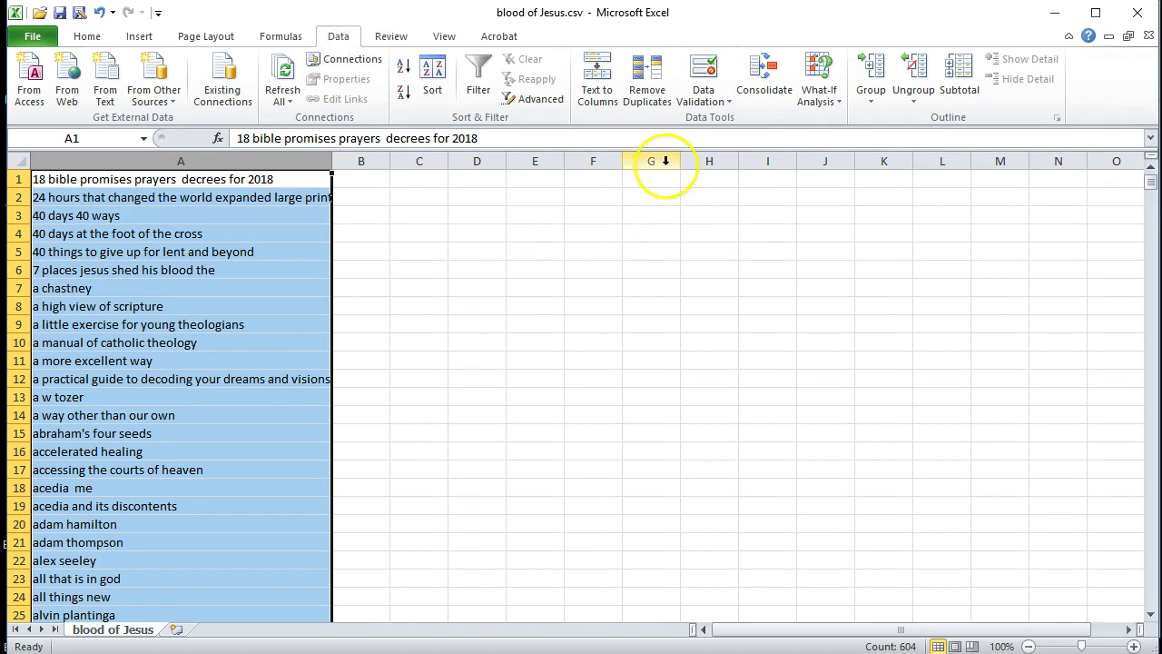
click(654, 94)
click(462, 521)
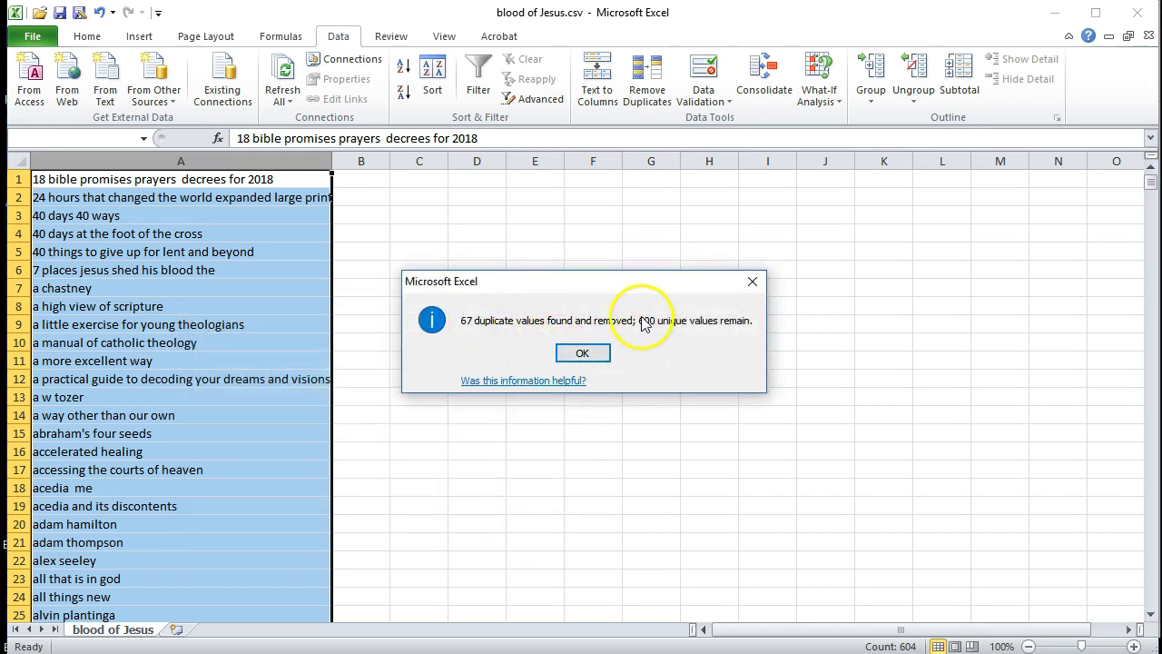
click(582, 353)
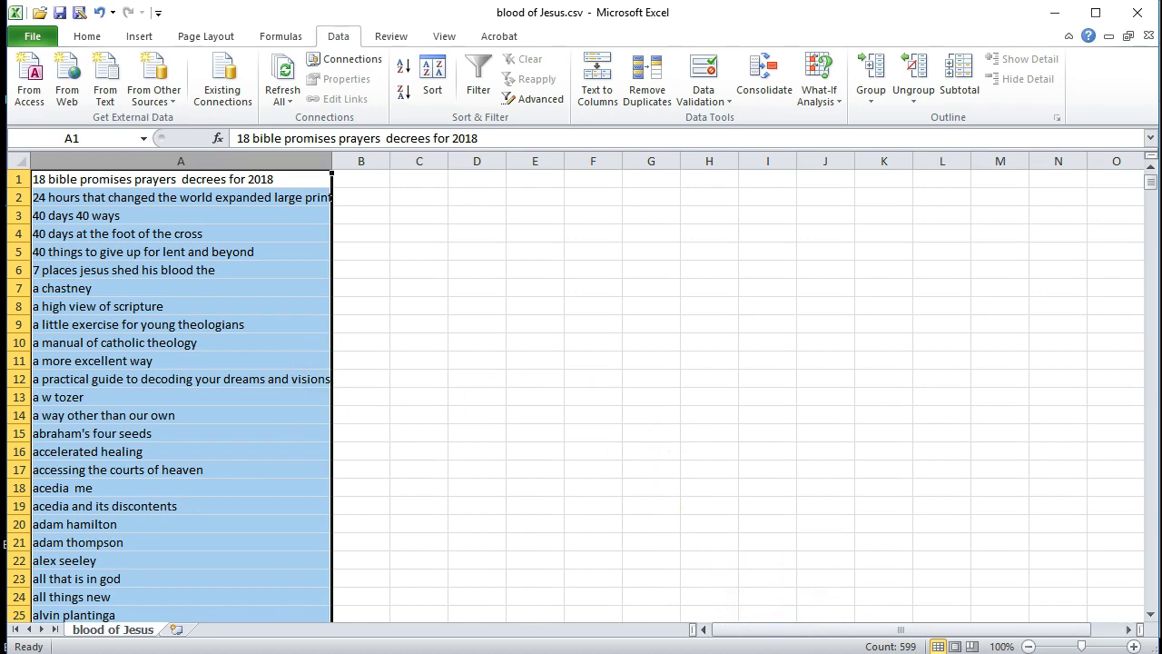
Step: Switch to KDP Rocket and run a new AMS keyword search for "why did Jesus die"
key(alt+Tab)
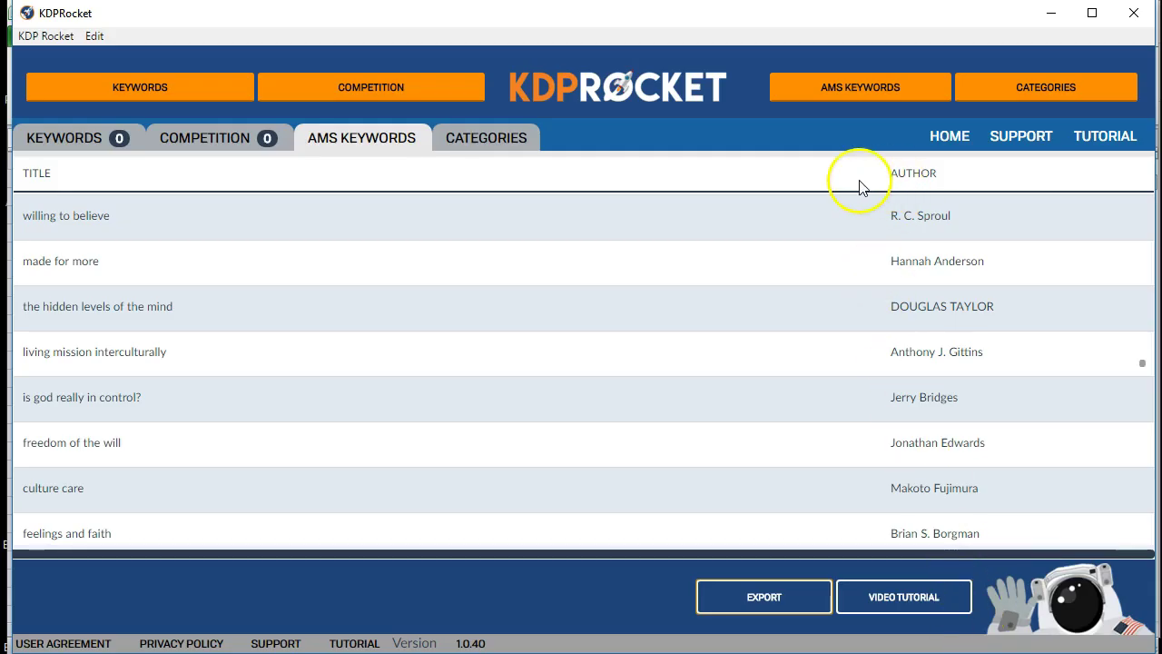
click(845, 102)
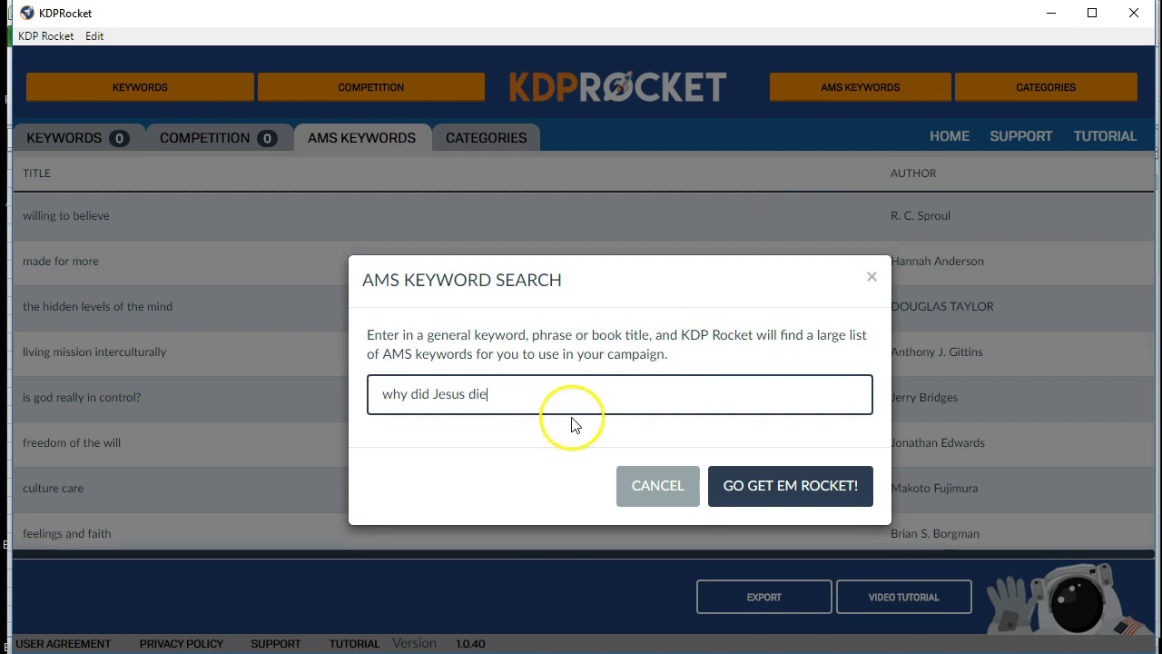
click(750, 490)
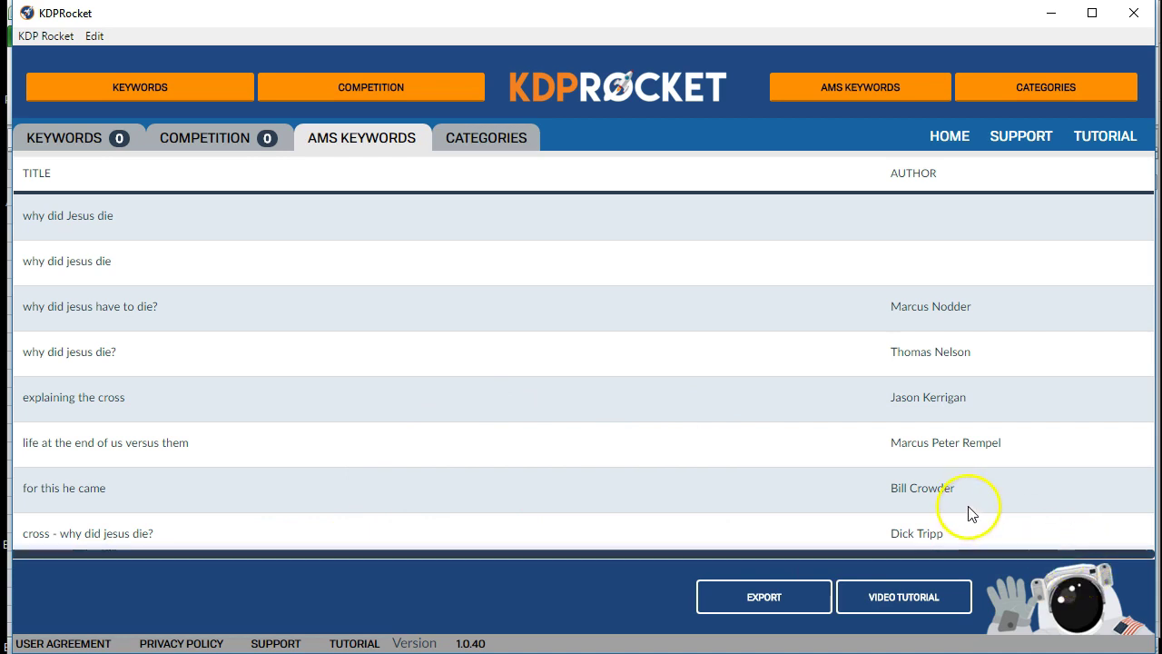
Step: Export the found titles and authors to the Downloads folder as "why did Jesus die"
click(783, 599)
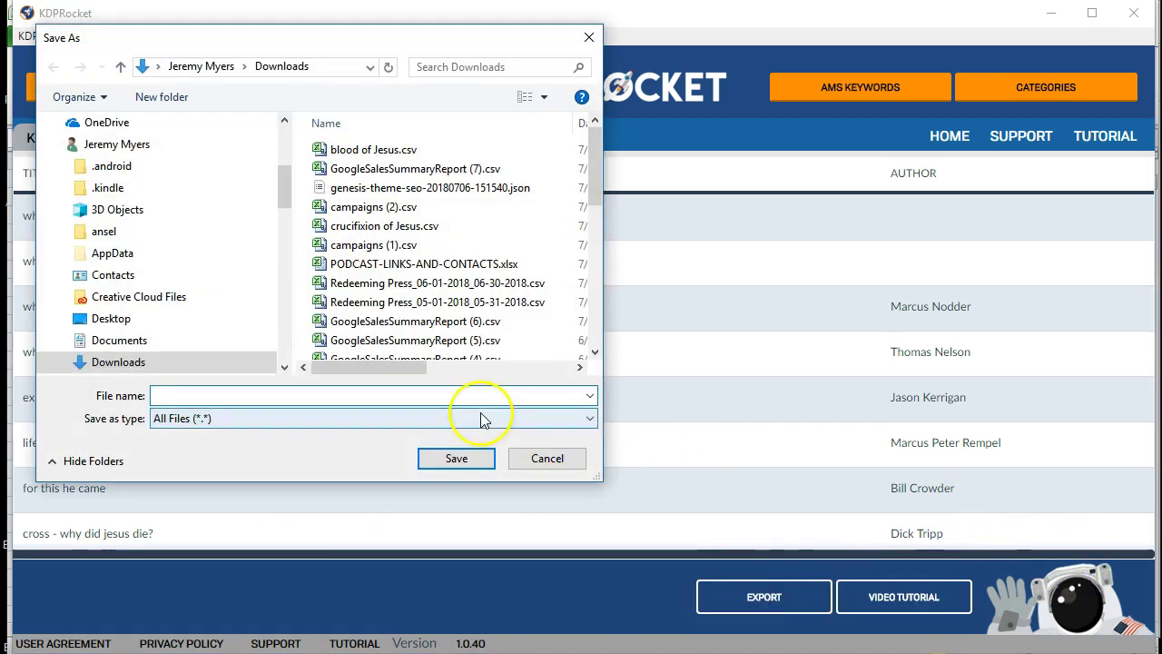
click(293, 397)
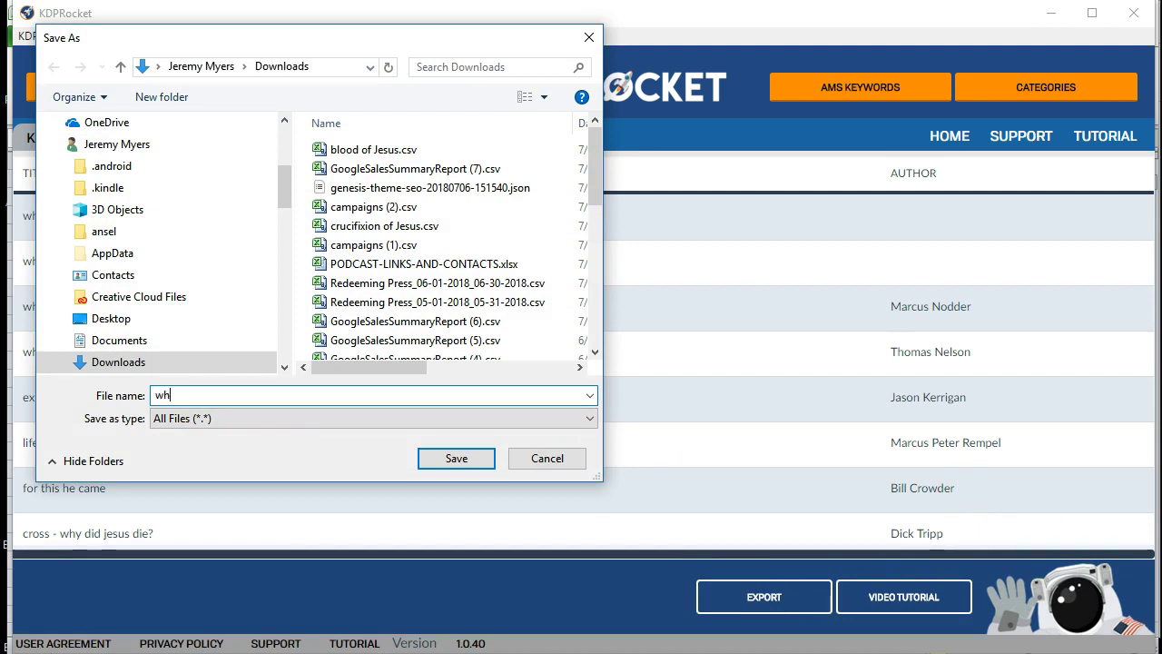
key(Return)
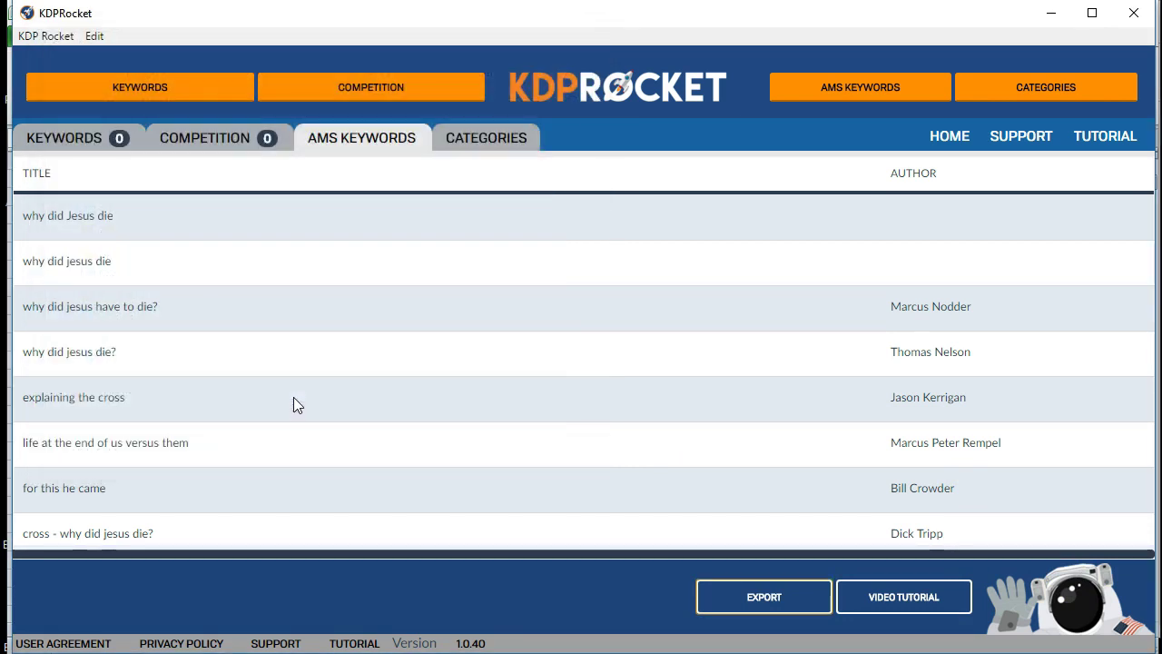
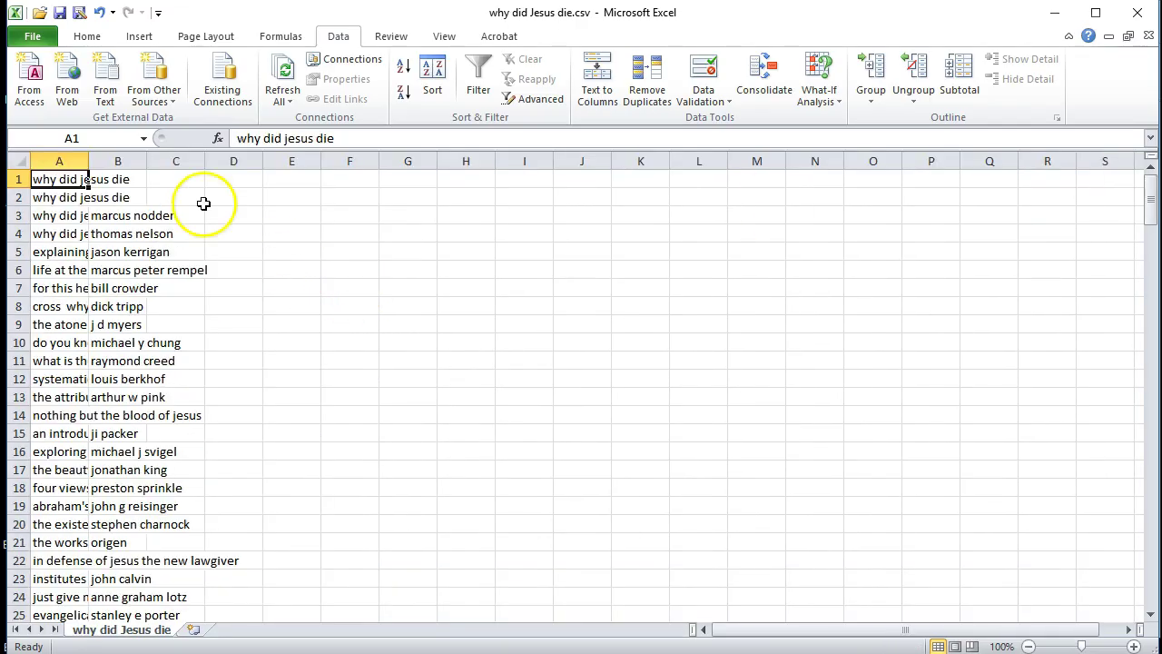
Step: Widen column A of why did Jesus die.csv to fit the full titles and review the list to its last row
drag(92, 162, 370, 163)
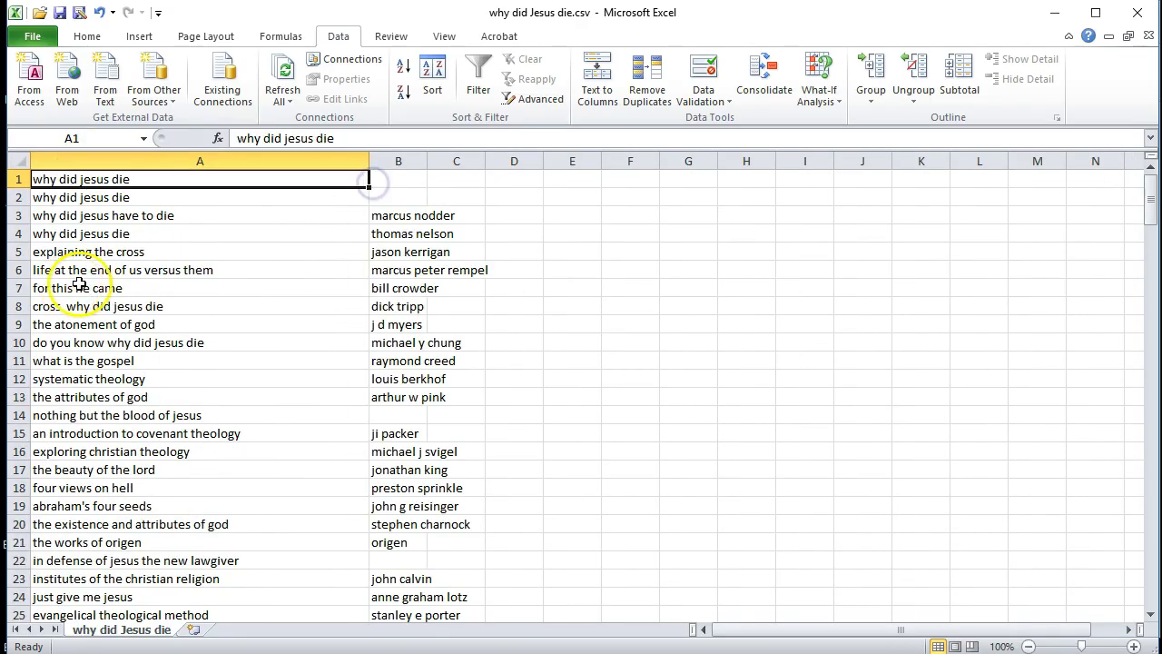
scroll(123, 281, down, 20)
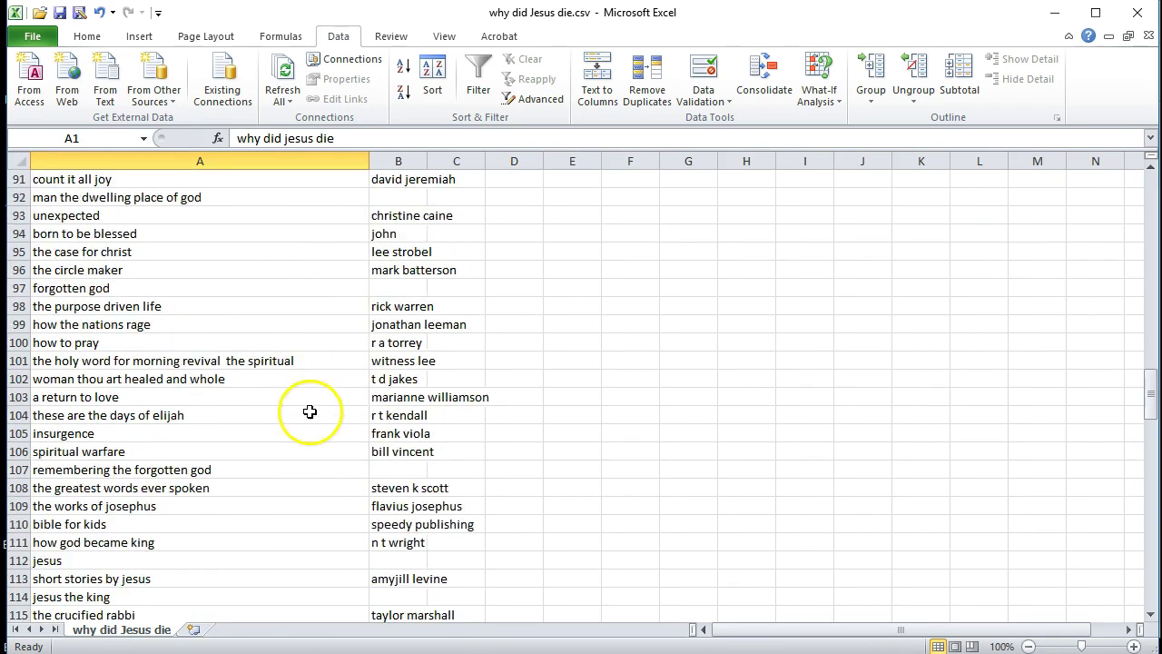
scroll(309, 420, down, 20)
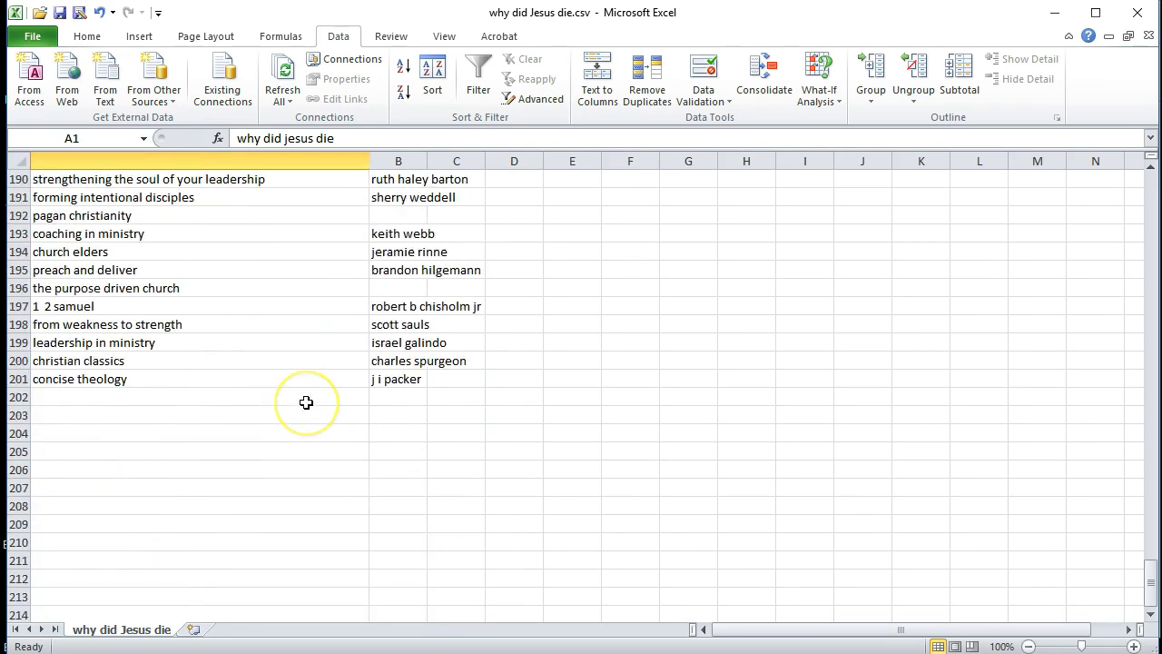
Step: Move the author names from B3:B201 into column A directly below the last title, starting at A202
scroll(305, 381, up, 20)
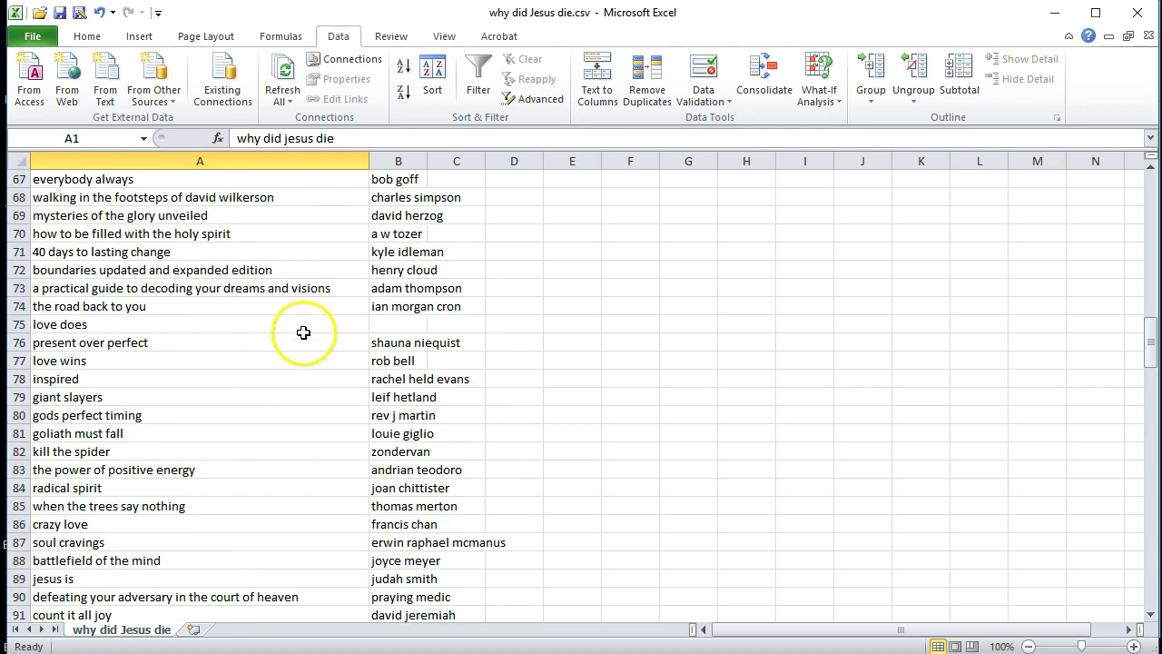
scroll(299, 314, up, 8)
drag(403, 215, 397, 575)
scroll(397, 575, up, 20)
key(ctrl+c)
scroll(278, 527, down, 20)
scroll(268, 515, down, 20)
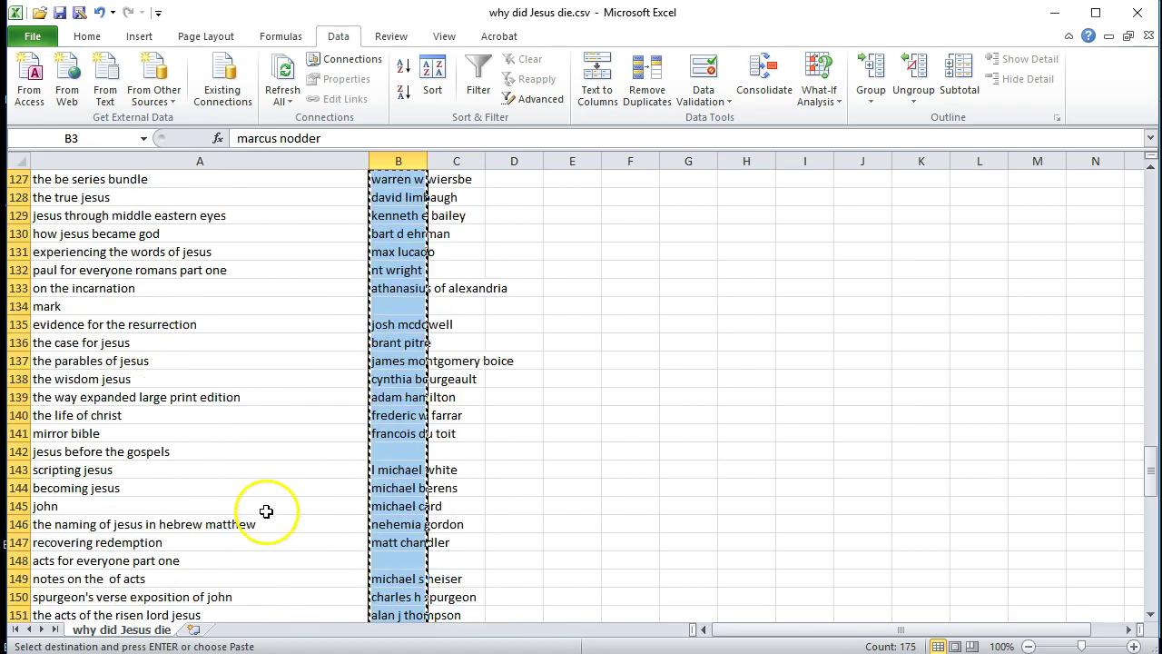
scroll(121, 357, up, 4)
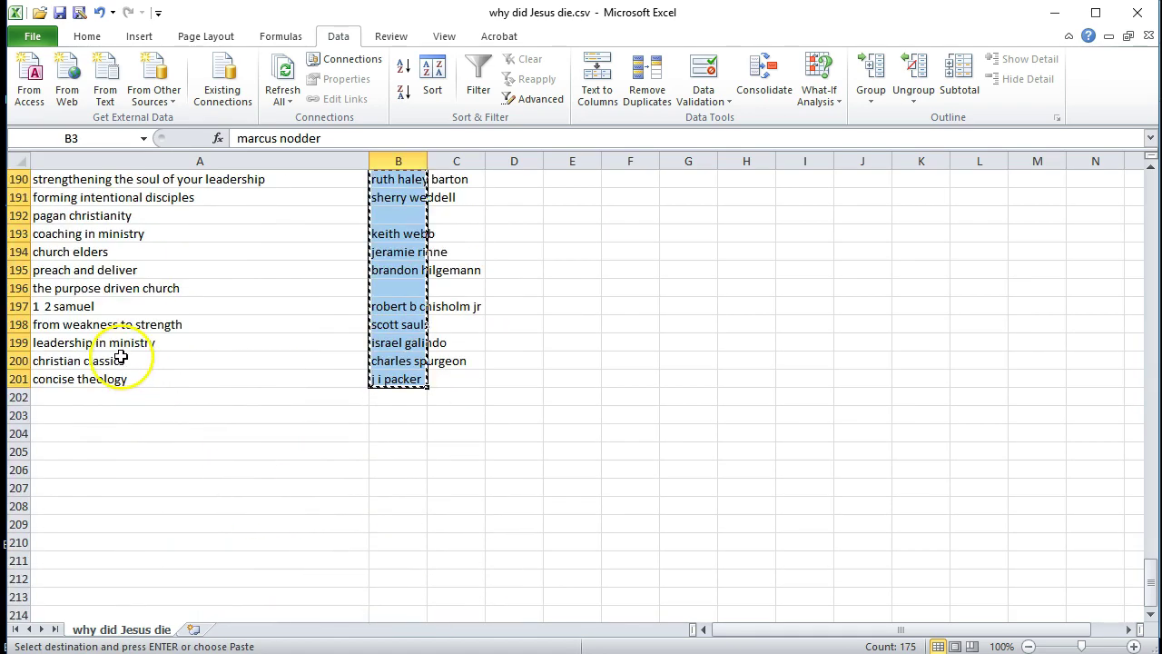
click(64, 390)
key(Return)
Step: Sort the combined titles and author names in column A of why did Jesus die.csv from A to Z
scroll(112, 357, up, 8)
scroll(113, 357, up, 20)
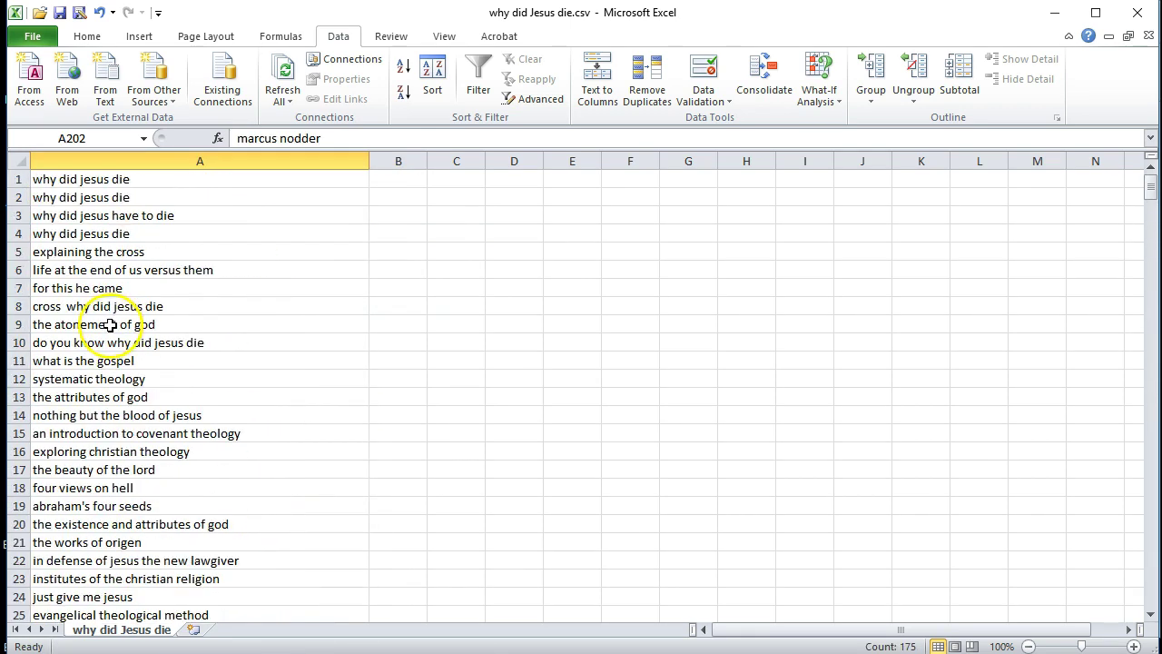
click(102, 158)
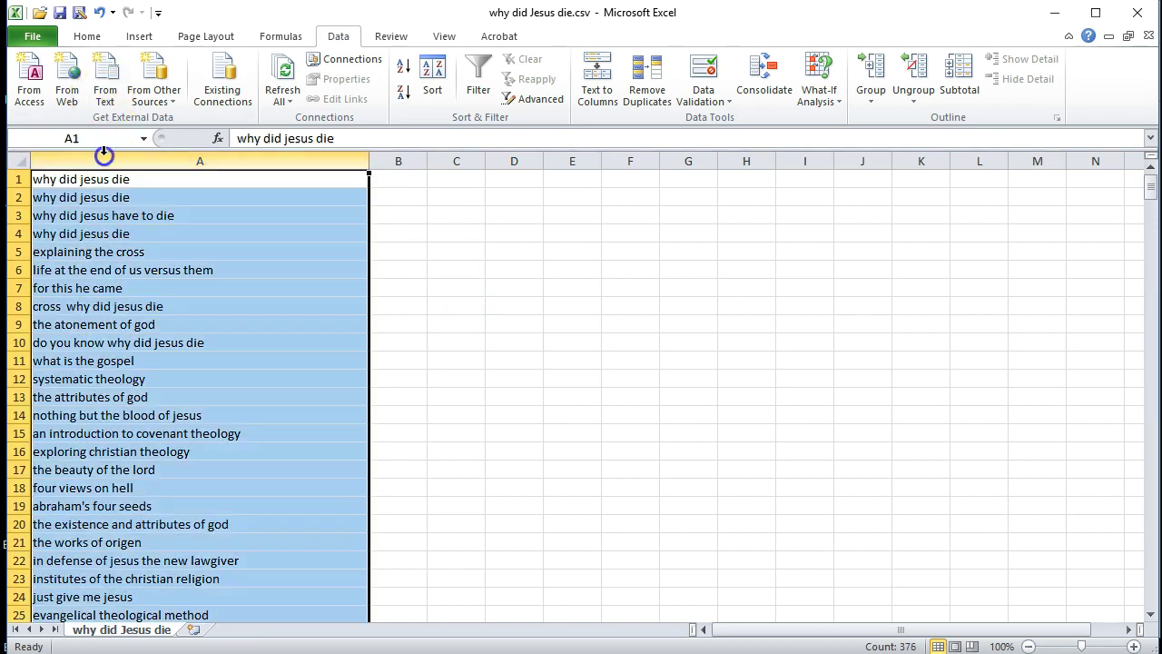
click(87, 36)
click(1077, 94)
click(1098, 116)
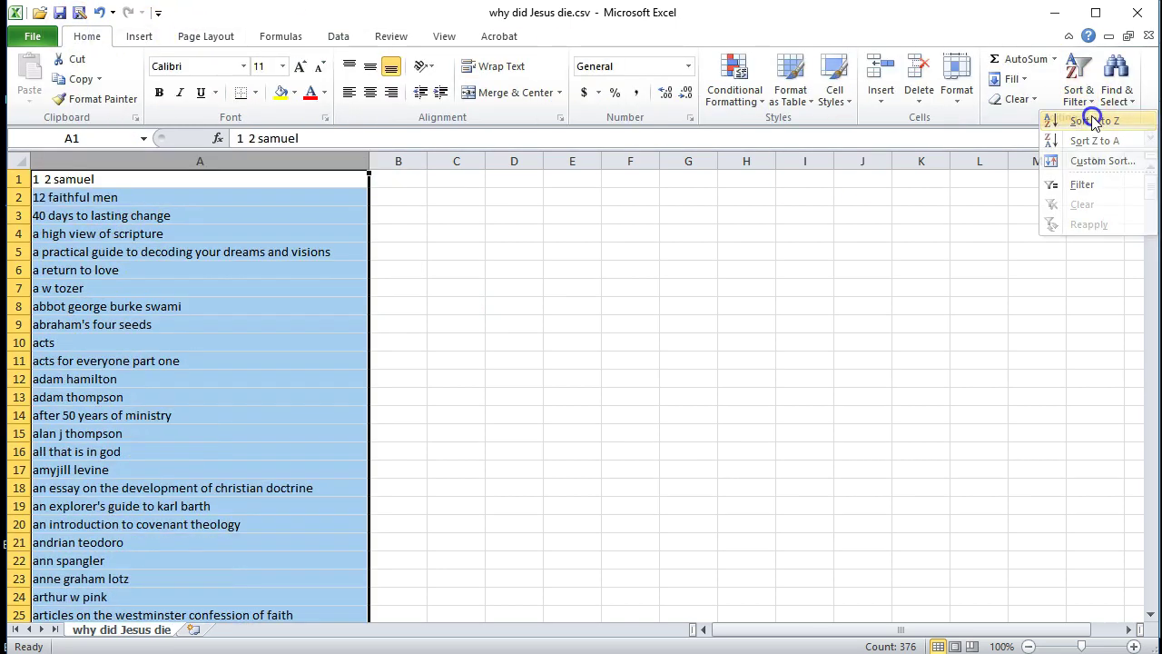
Step: Remove the duplicate entries from column A of why did Jesus die.csv
click(338, 36)
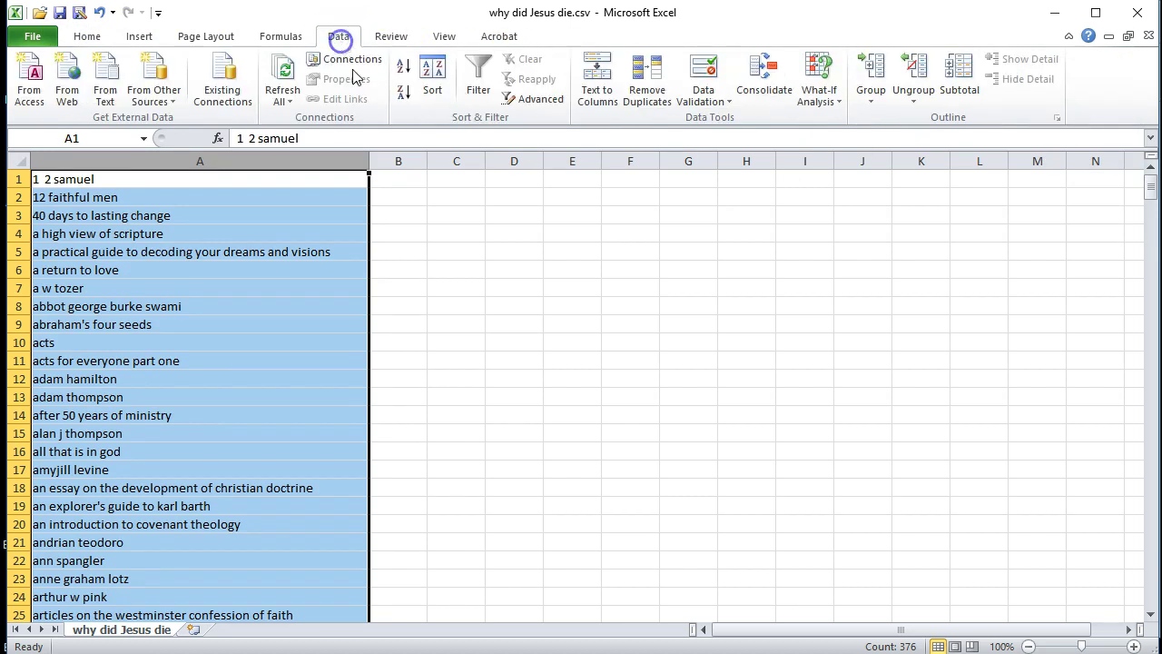
click(645, 90)
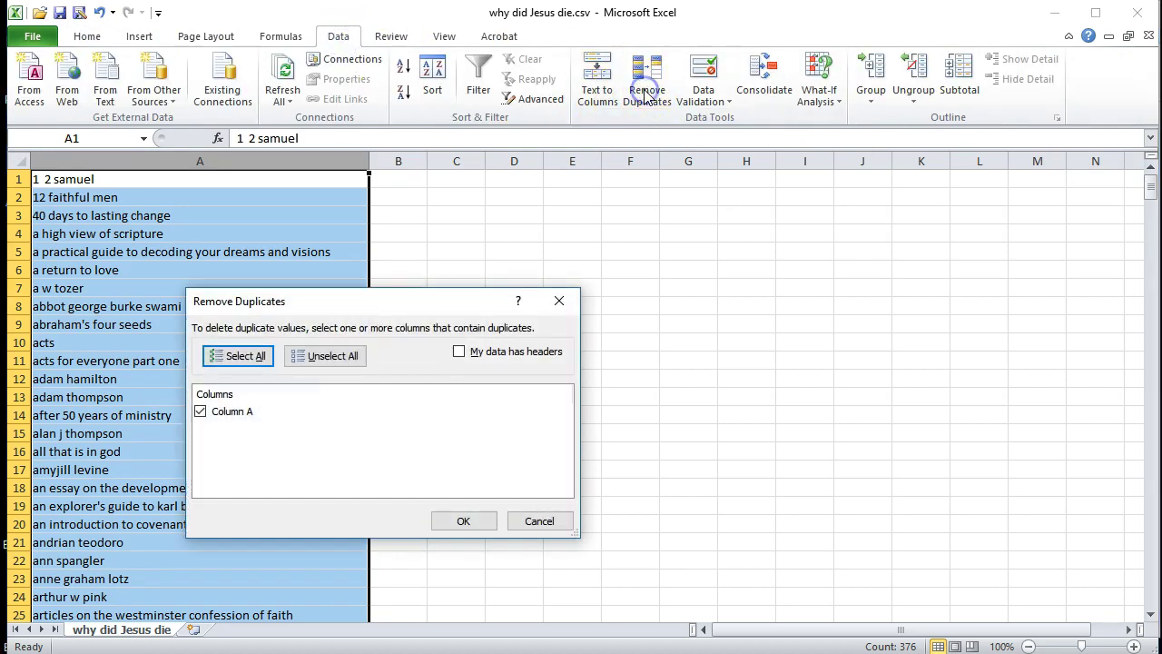
click(462, 522)
click(584, 353)
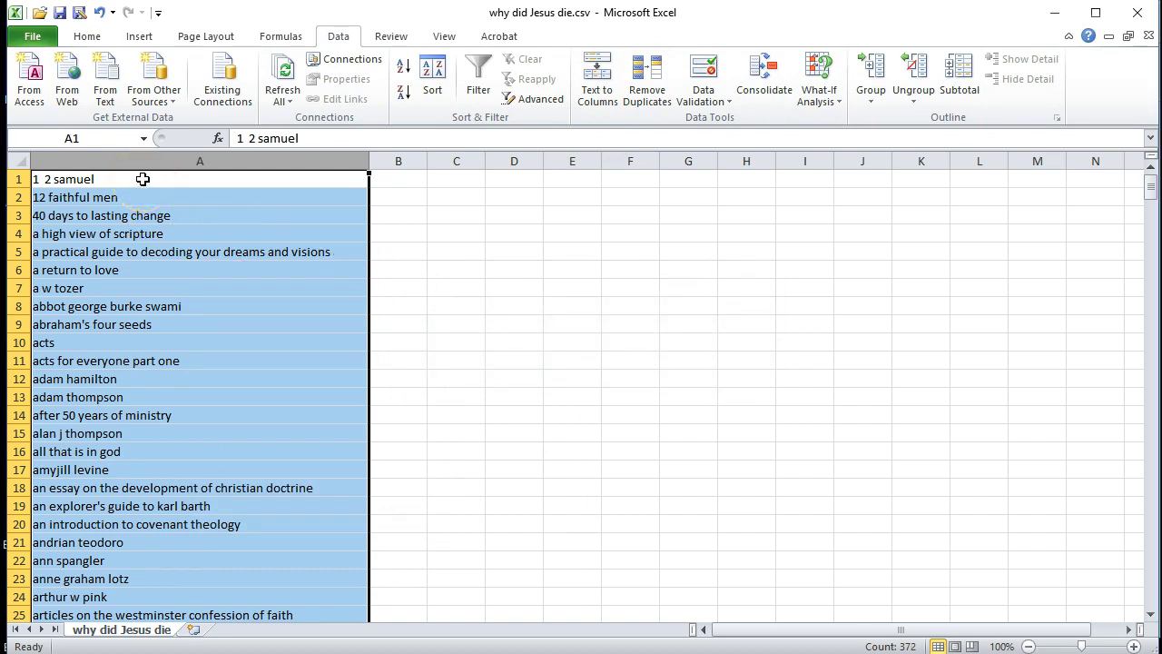
Step: Copy the deduplicated list in column A and close why did Jesus die.csv, keeping the copied data available for pasting
drag(136, 179, 111, 572)
key(ctrl+c)
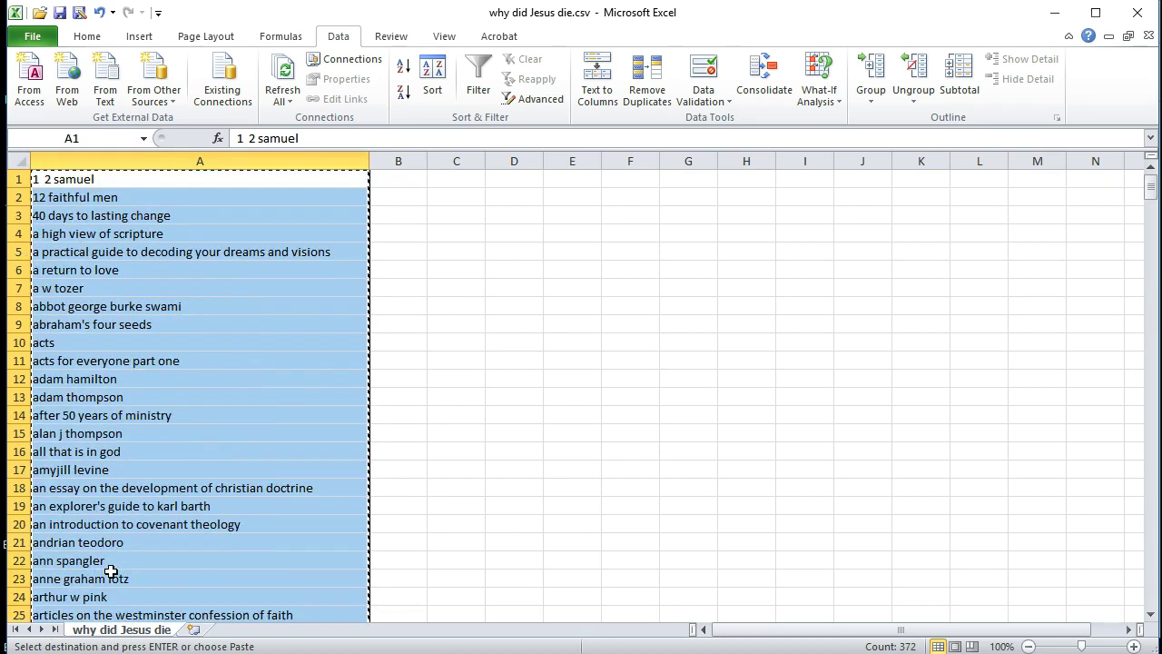
click(1149, 36)
click(567, 343)
click(510, 386)
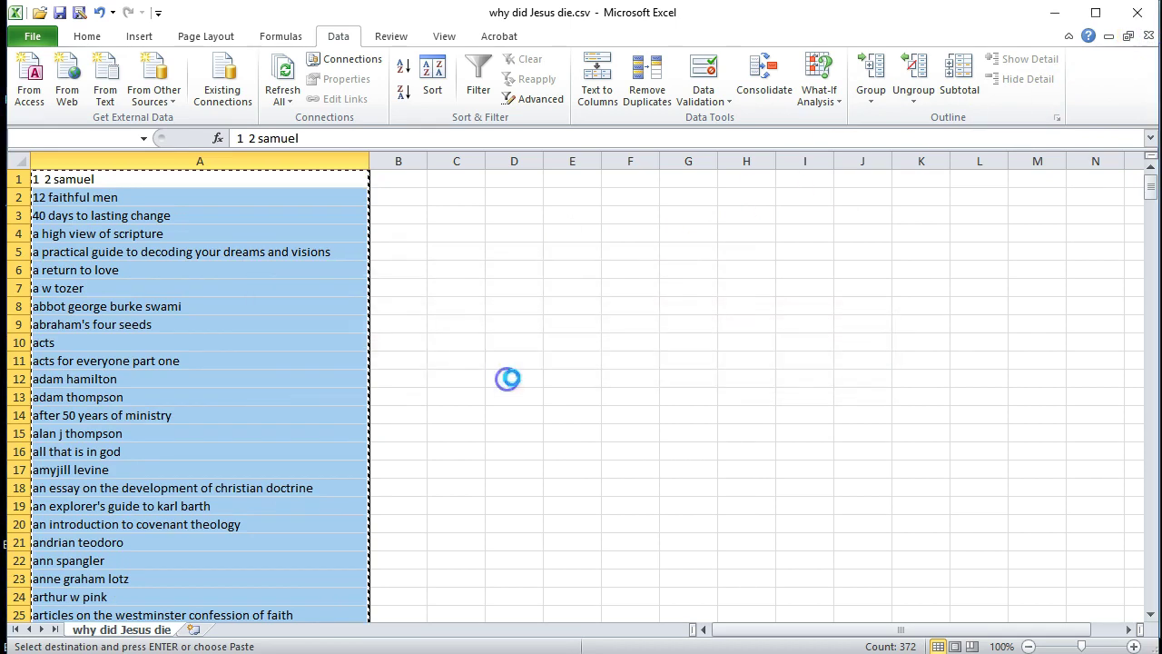
Step: Paste the copied list into column A of blood of Jesus.csv directly below the last entry, starting at A600
scroll(550, 458, down, 10)
scroll(550, 457, down, 5)
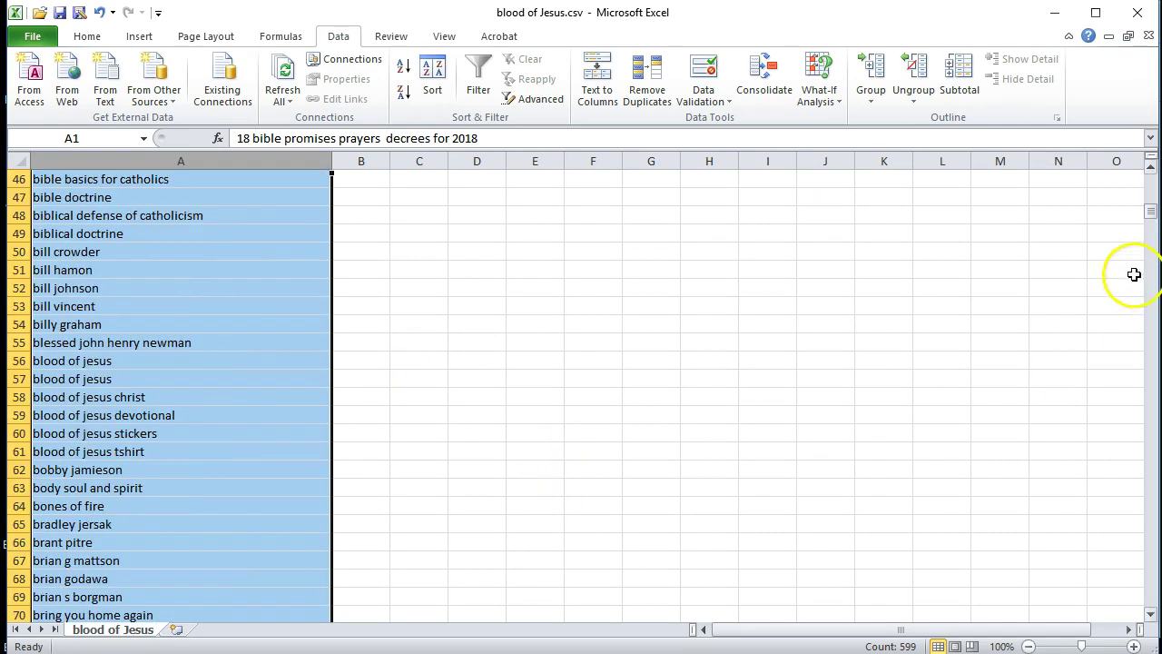
drag(1152, 221, 1149, 561)
click(210, 476)
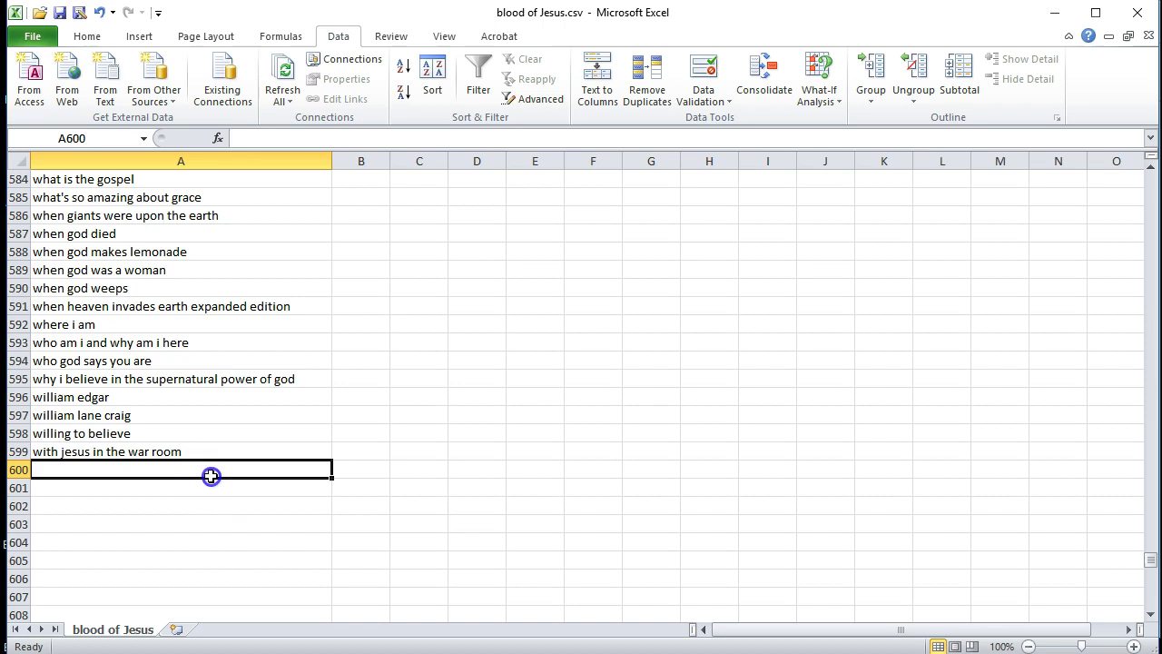
key(ctrl+v)
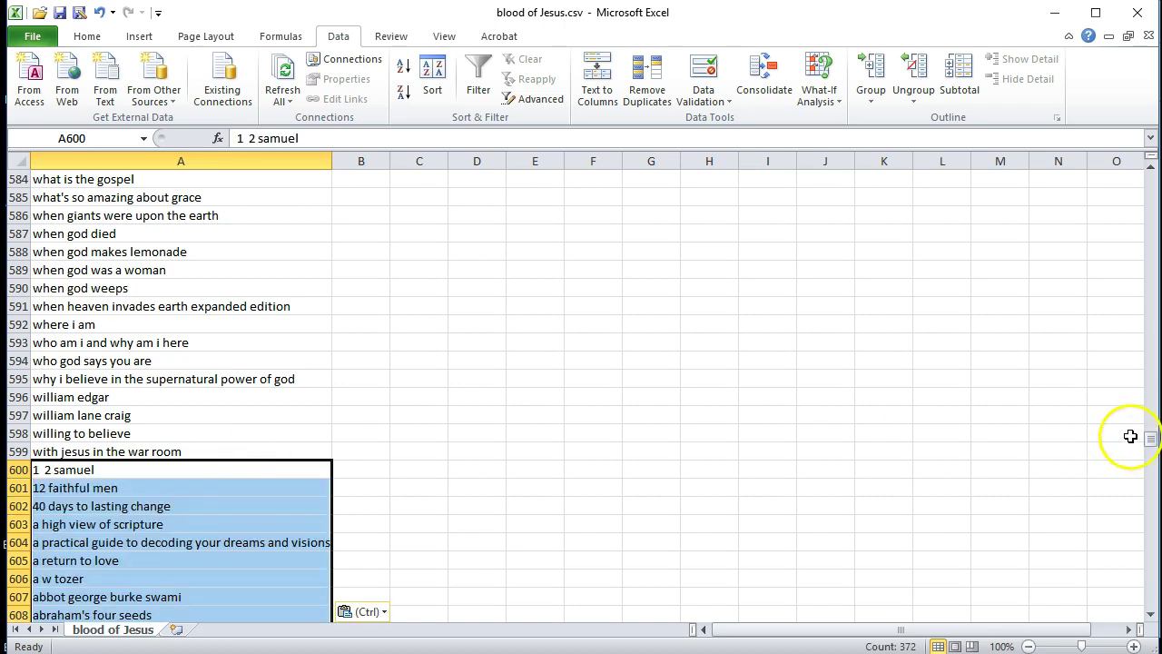
Step: Check the combined list in blood of Jesus.csv down to its last row and select all of column A
drag(1151, 445, 1149, 614)
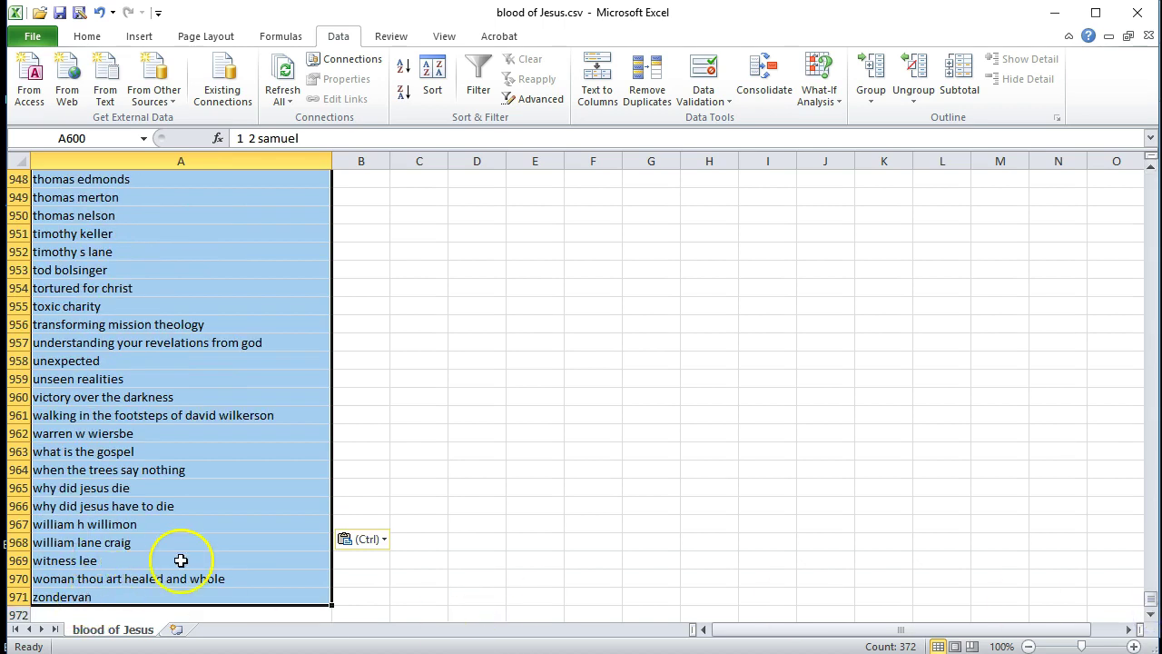
key(ctrl)
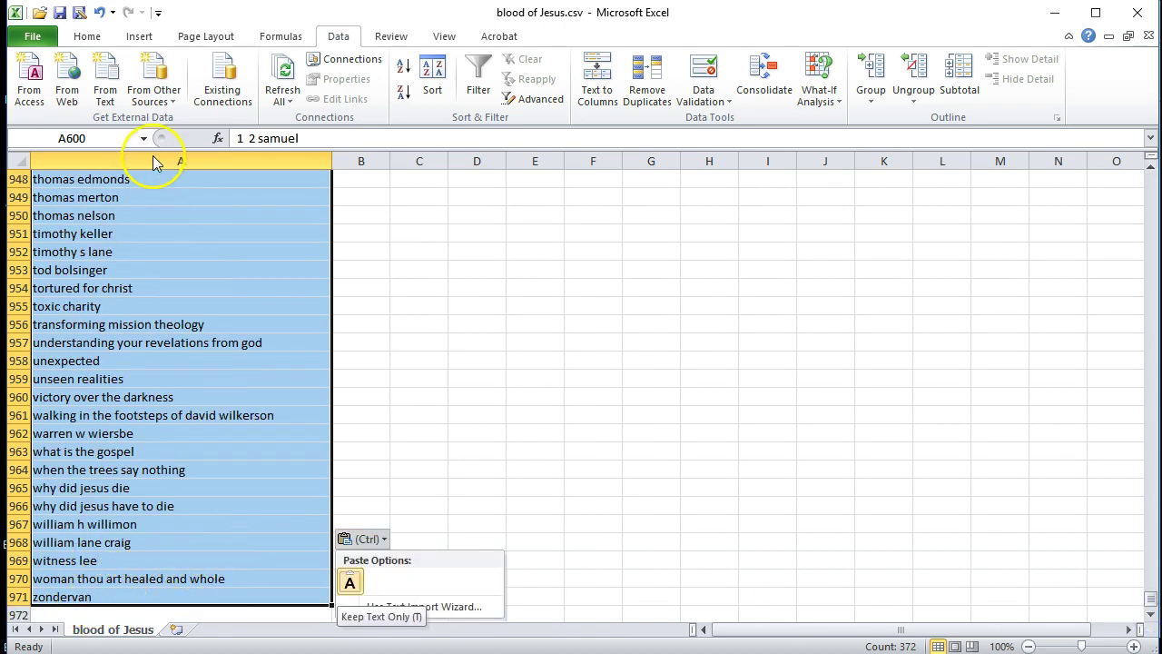
click(245, 159)
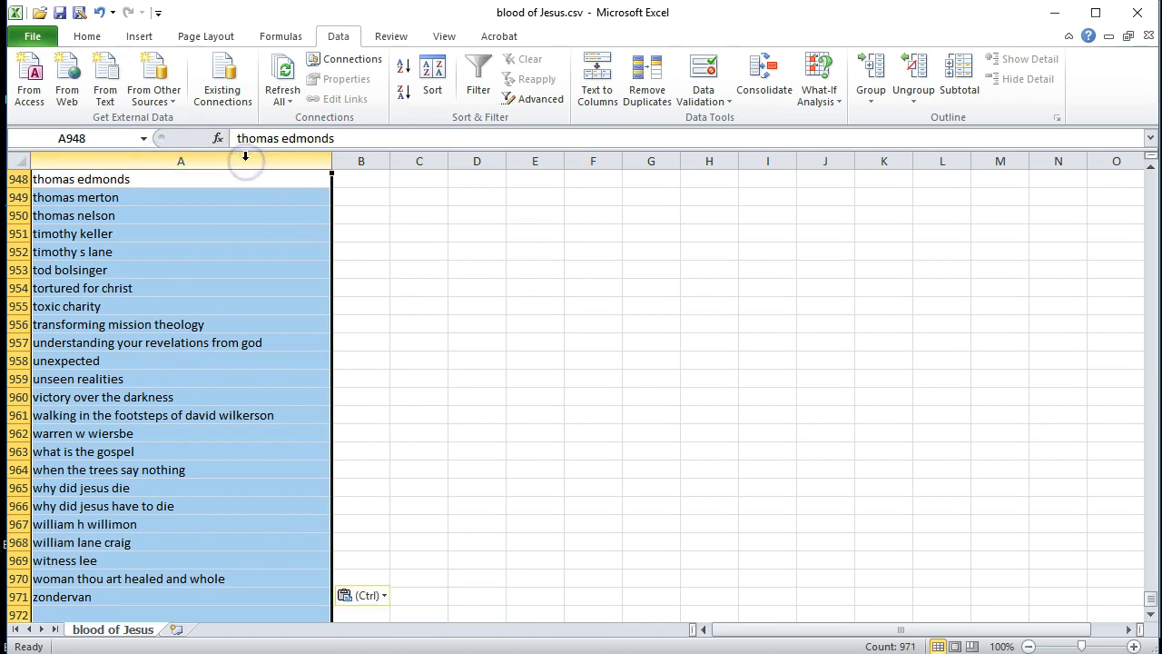
Step: Switch to the Amazon Marketing Services campaign page in the browser and paste the keyword list into the keyword entry box with Broad match
click(1053, 12)
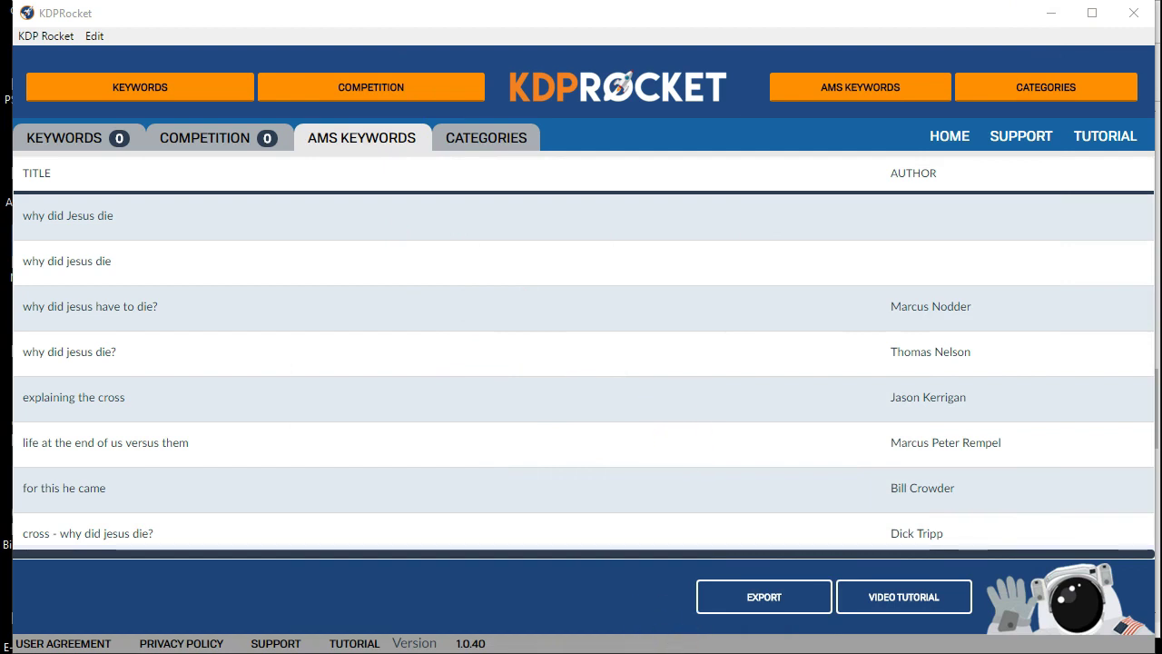
key(alt+Tab)
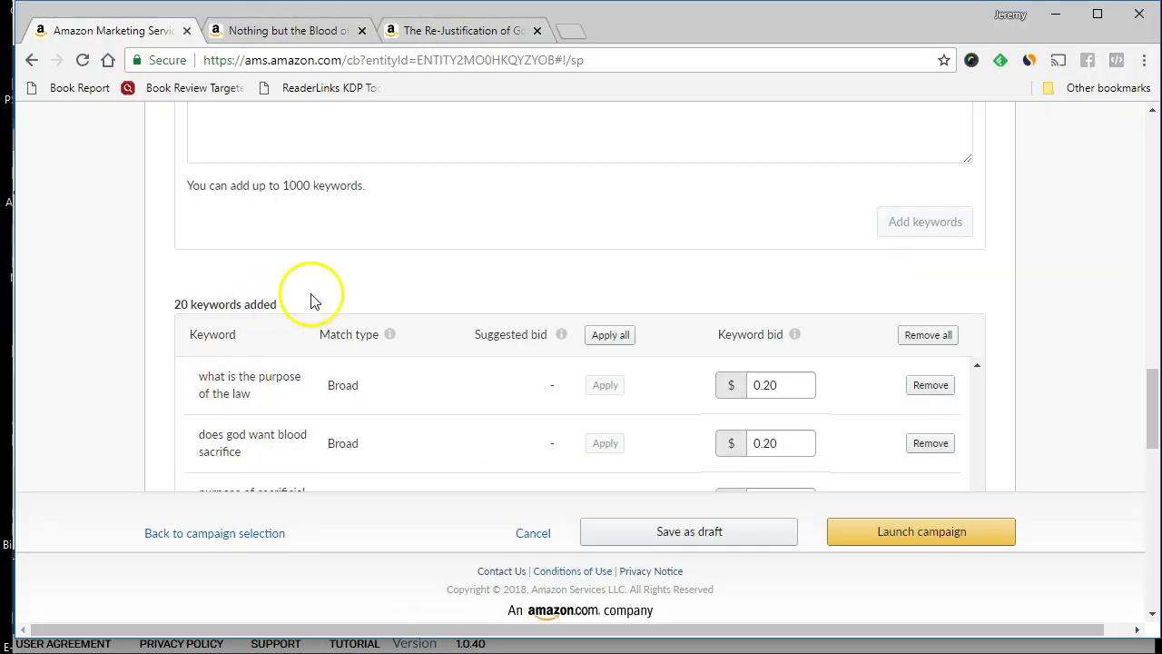
scroll(312, 299, up, 3)
scroll(312, 295, up, 2)
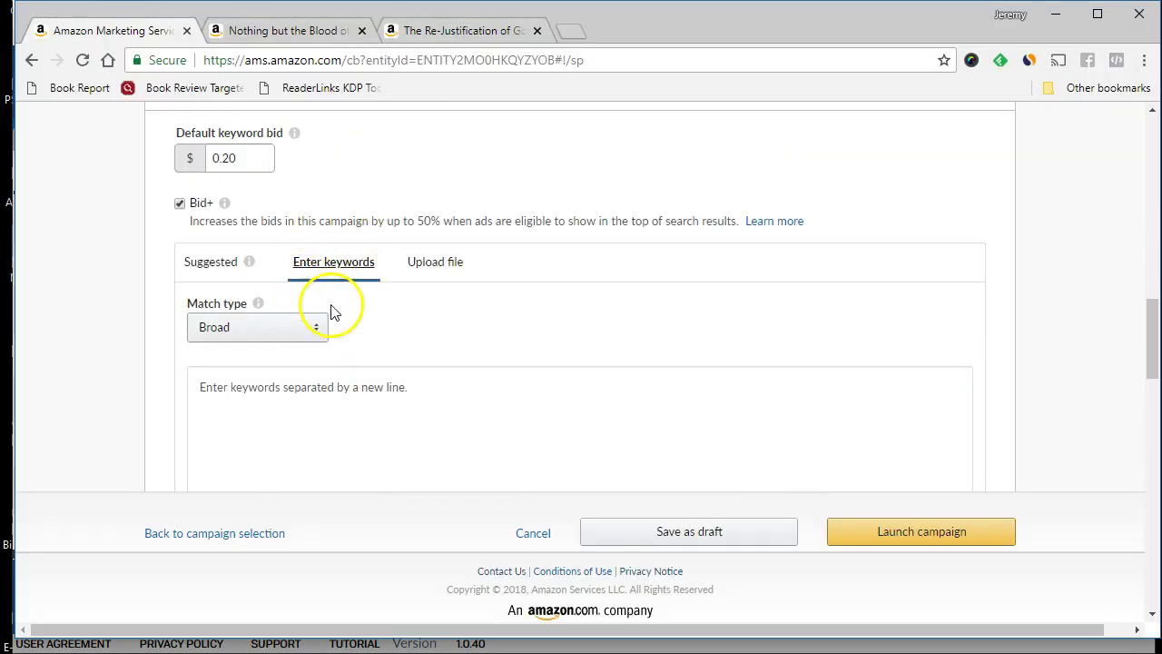
click(218, 393)
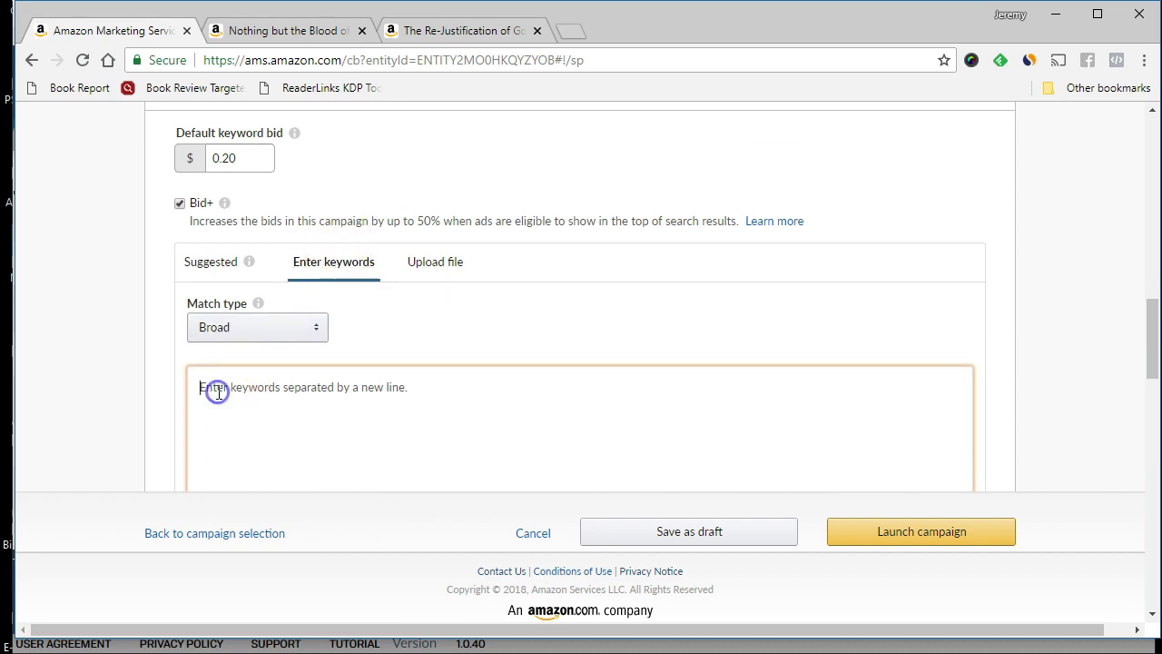
key(ctrl+v)
click(218, 335)
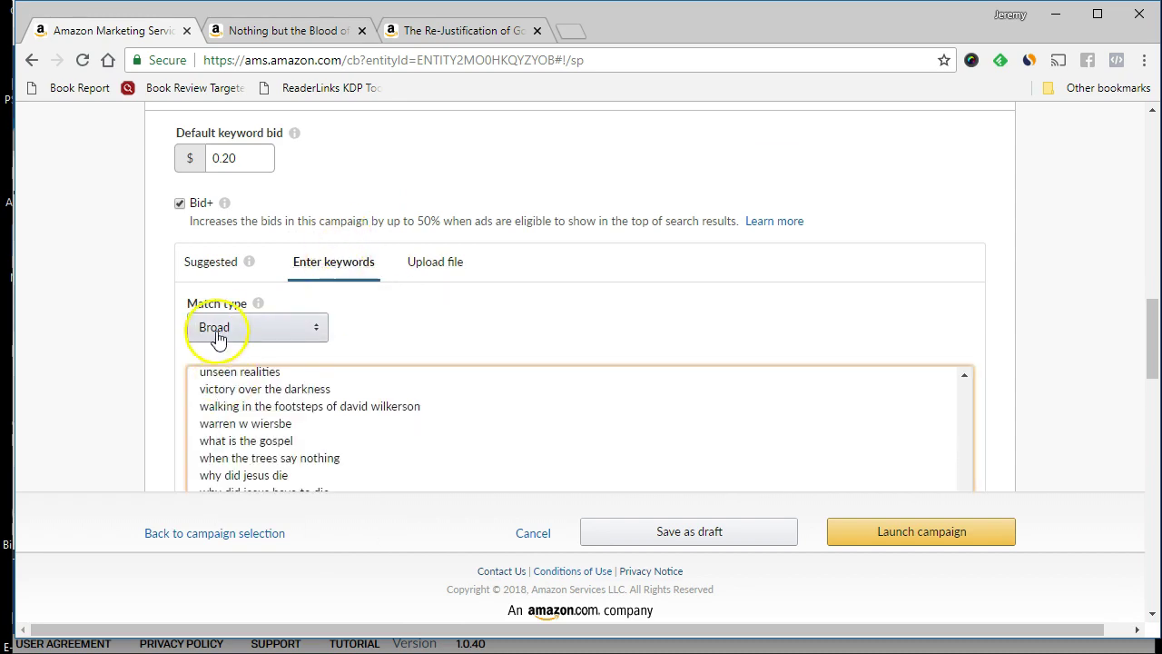
Step: Submit the pasted Broad match keywords for addition to the campaign and check the progress in the added keywords section
scroll(163, 344, down, 2)
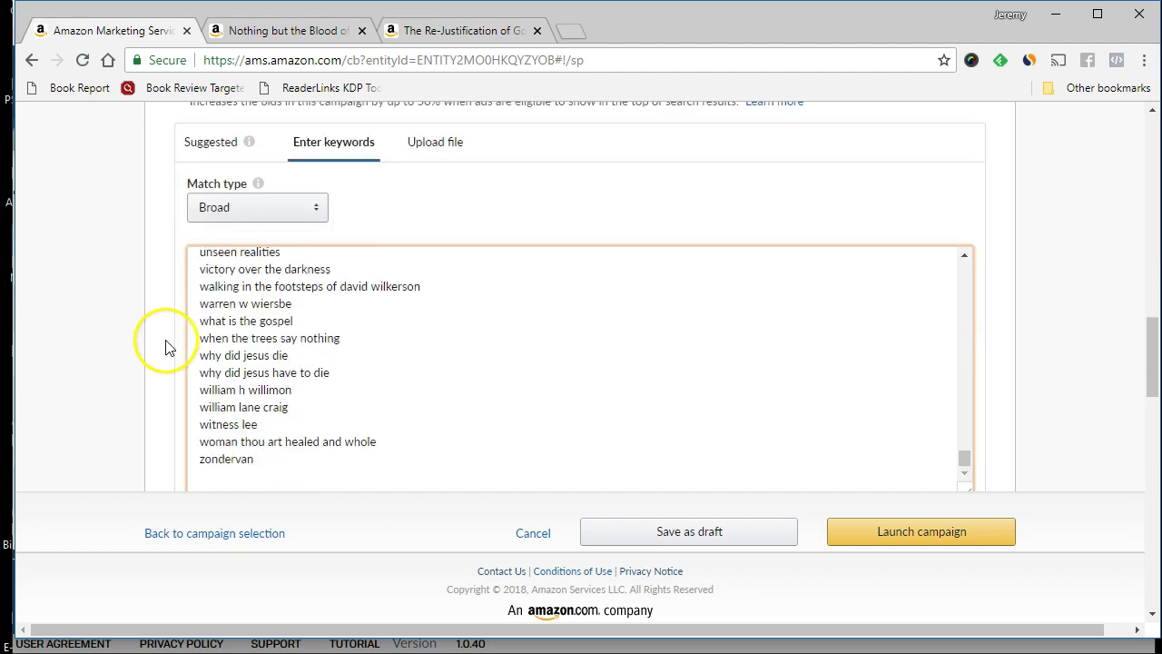
scroll(181, 343, up, 3)
scroll(127, 354, down, 5)
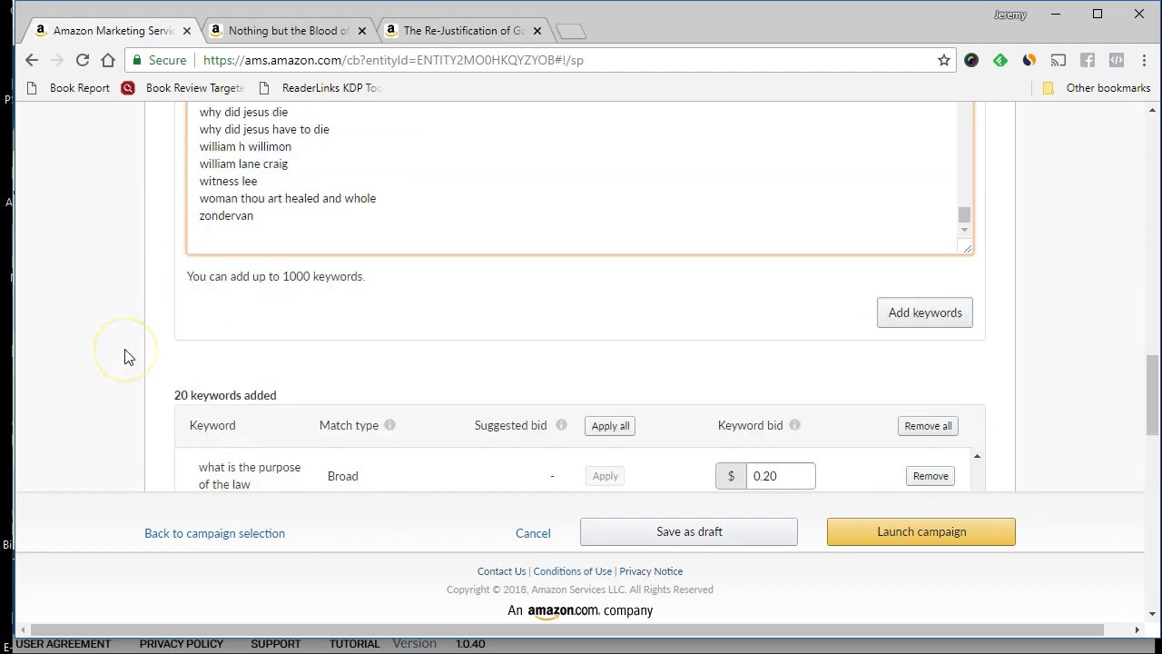
scroll(153, 358, up, 2)
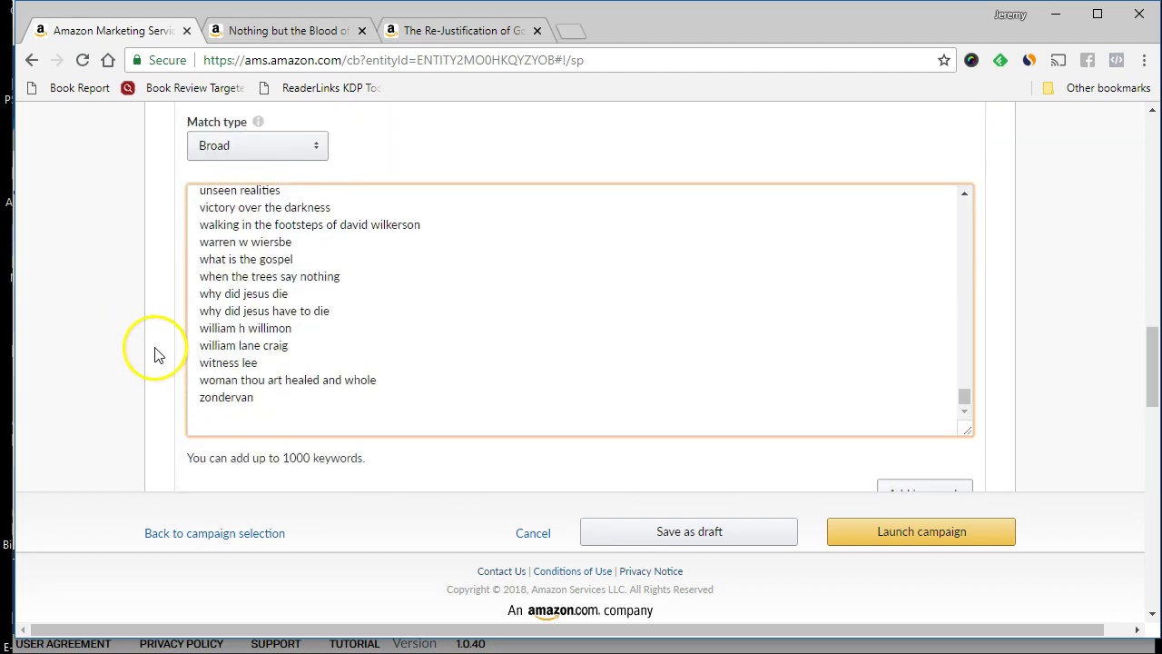
scroll(1011, 433, down, 1)
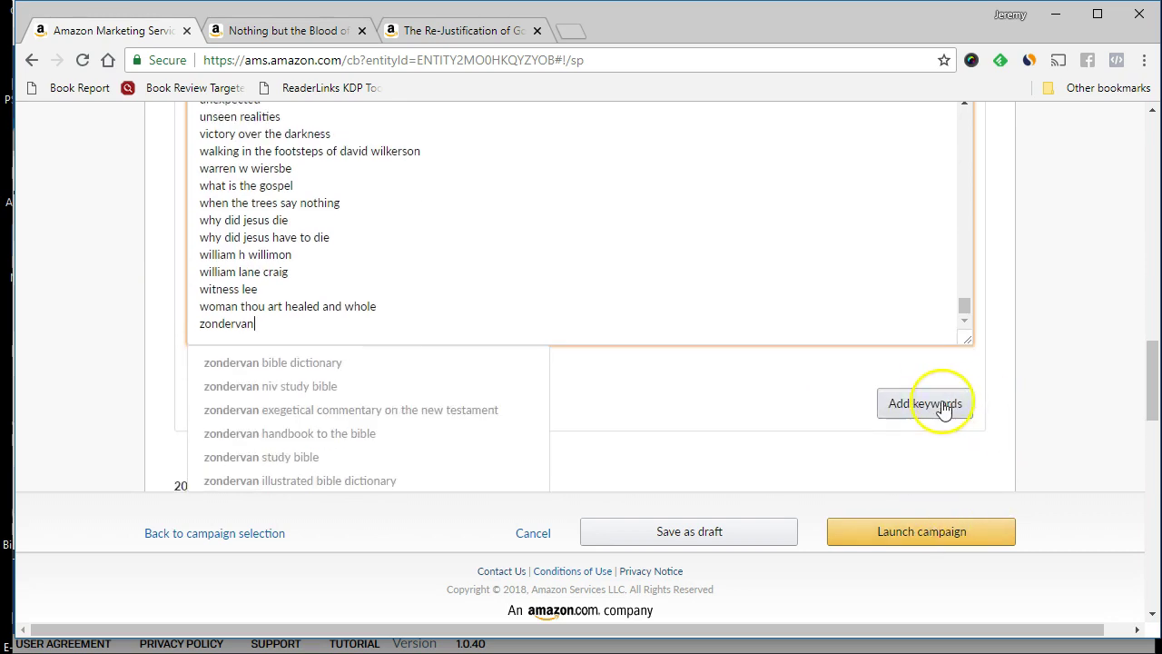
click(943, 406)
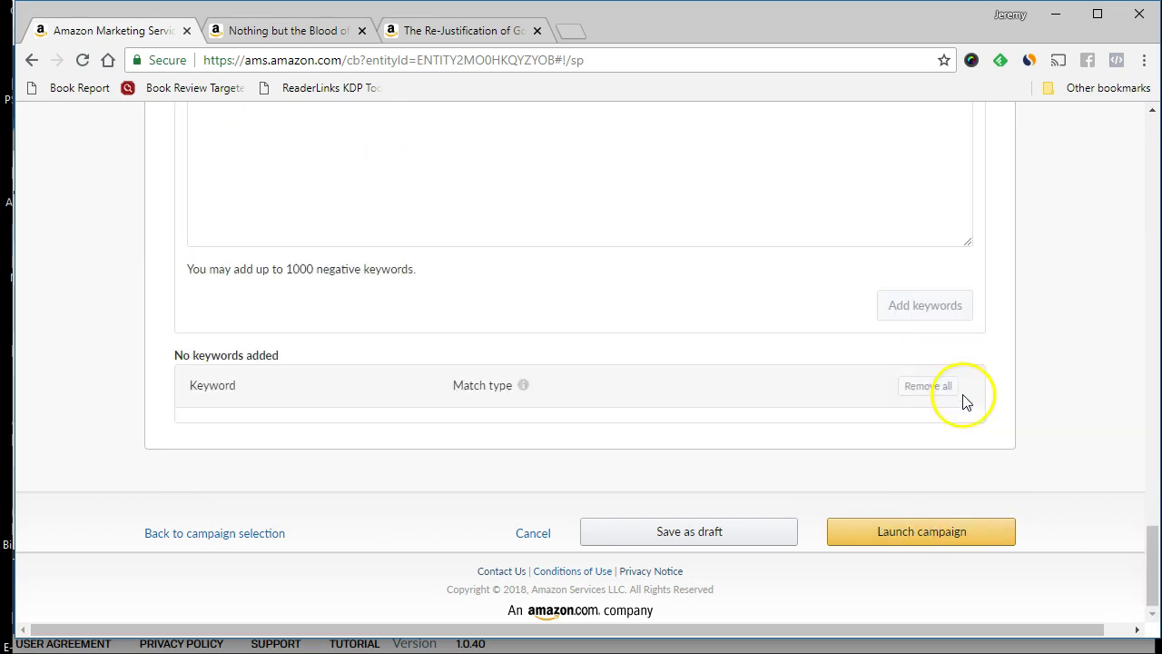
scroll(1039, 371, up, 3)
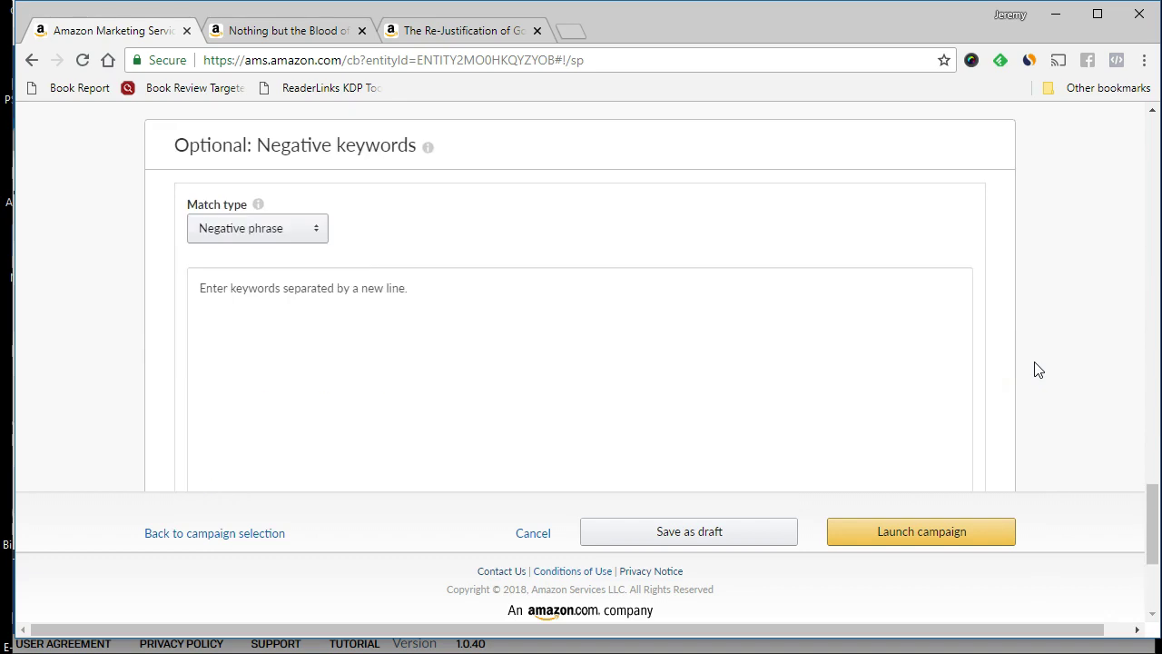
scroll(1039, 370, up, 15)
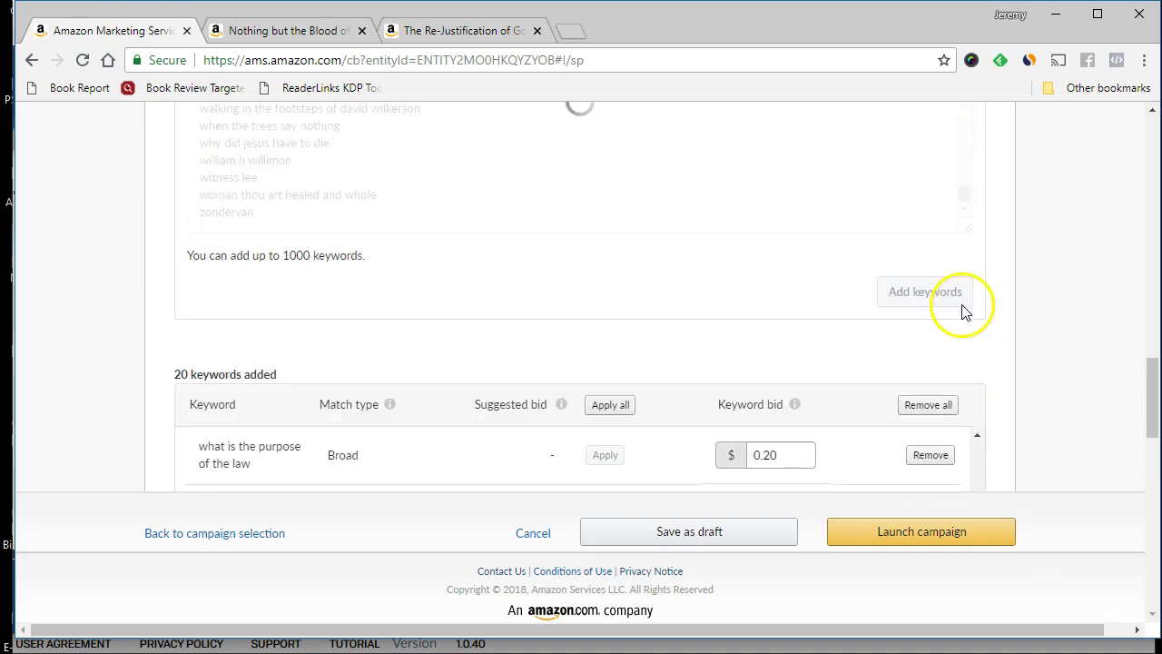
scroll(926, 295, up, 1)
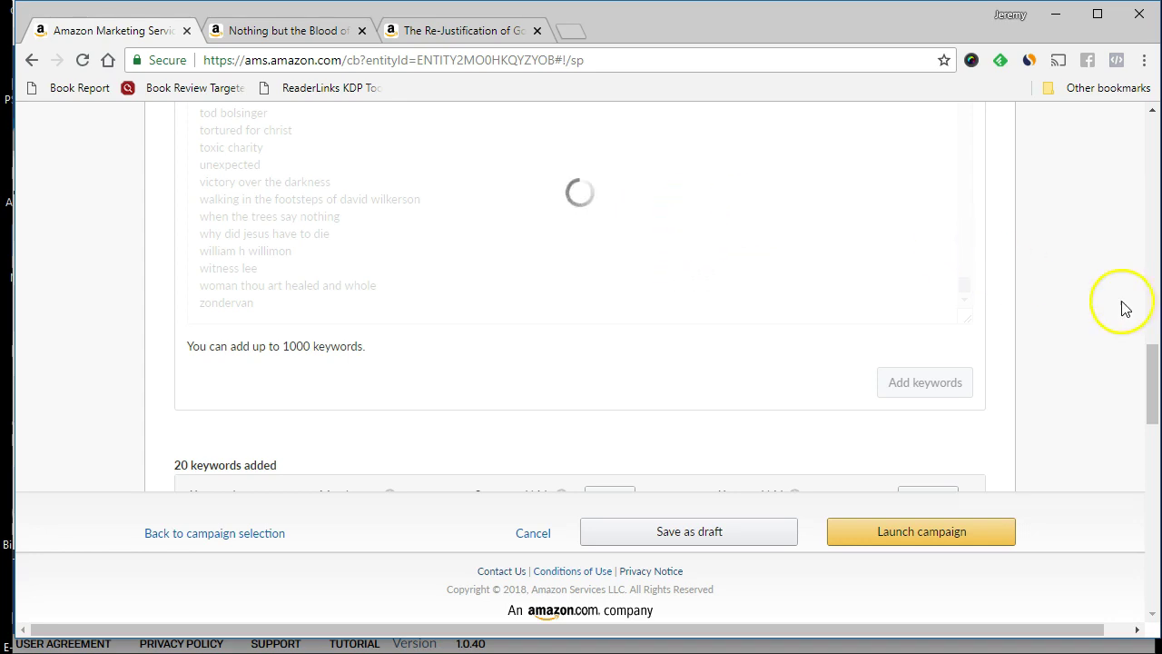
Step: Examine the optional Negative keywords section, including its match type, entry box and added keywords list
scroll(1122, 304, down, 5)
scroll(1122, 304, down, 5)
scroll(394, 212, up, 2)
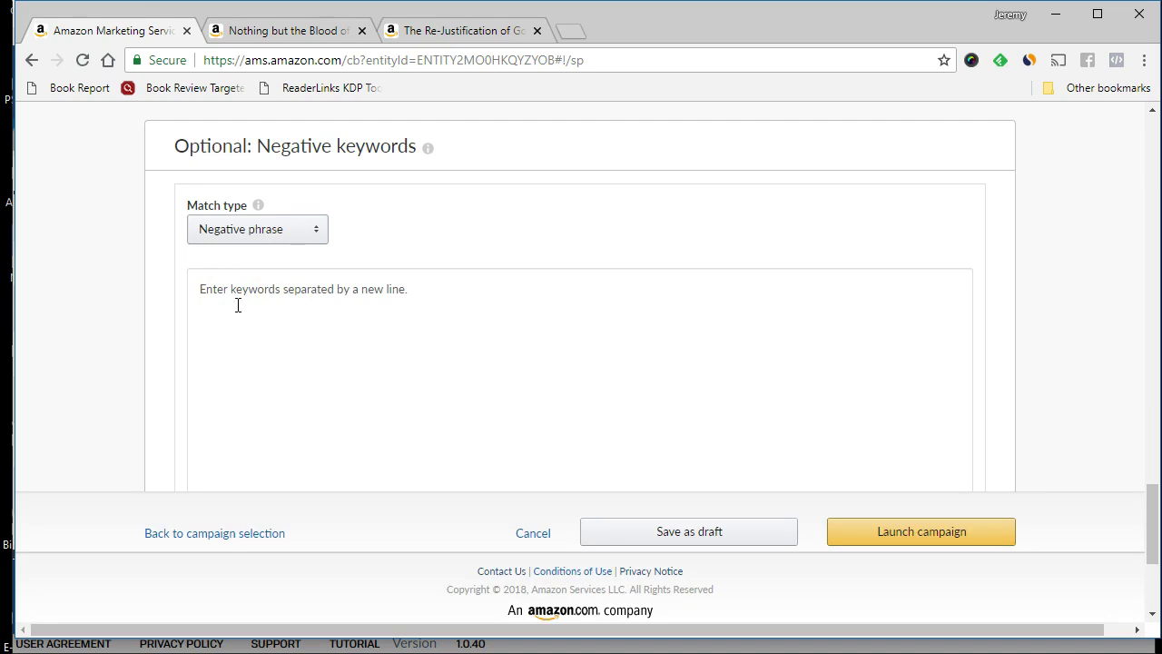
scroll(237, 310, down, 3)
click(177, 329)
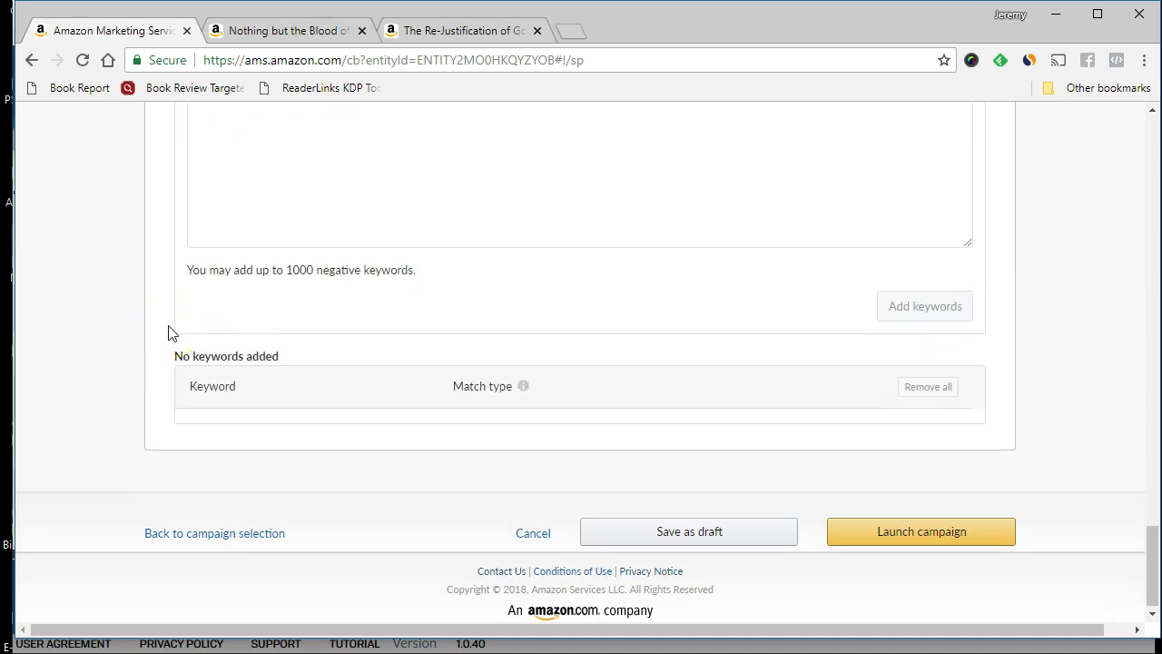
scroll(299, 381, up, 3)
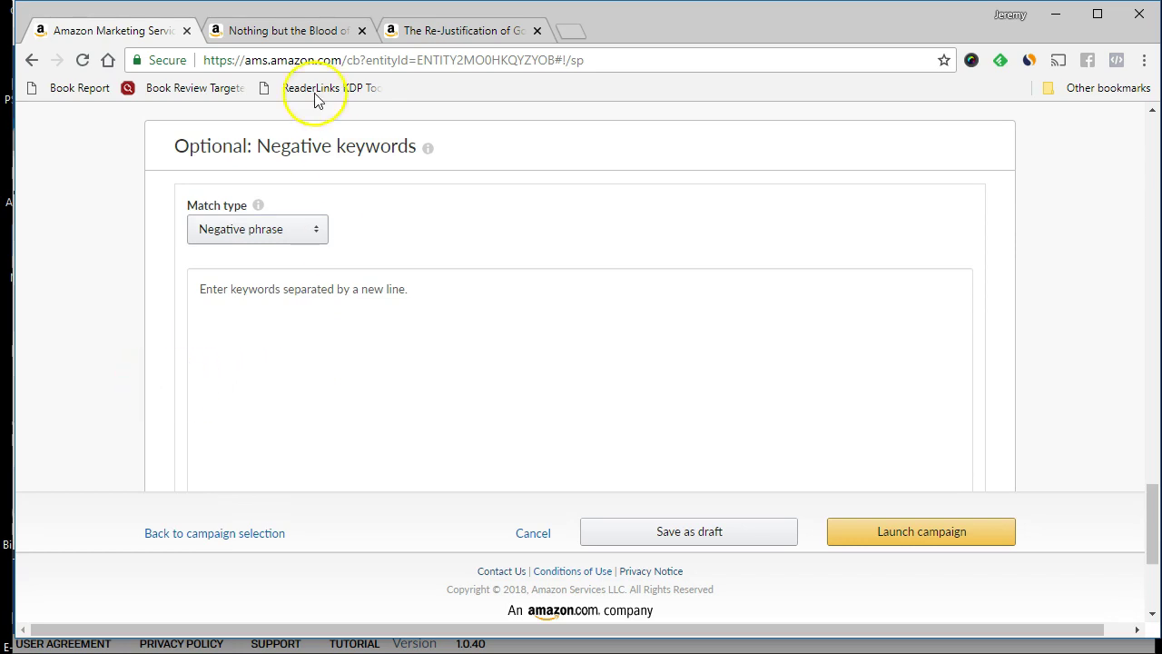
Step: Leave the open book pages and return to the Amazon search results for "the atonement of god"
click(299, 31)
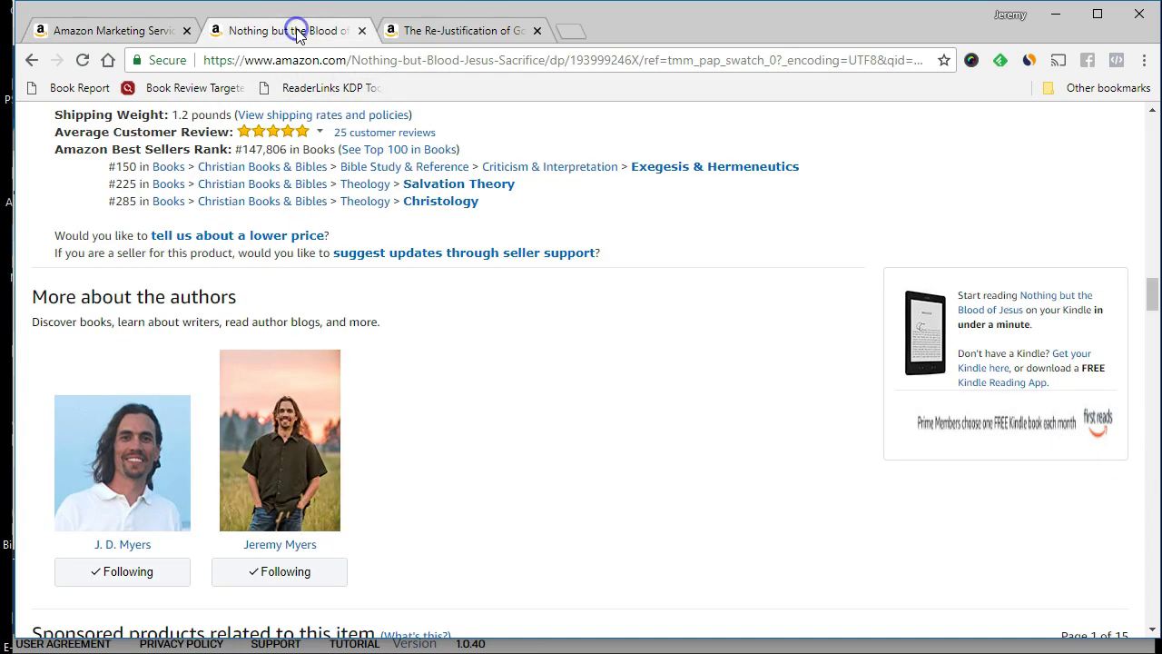
click(449, 36)
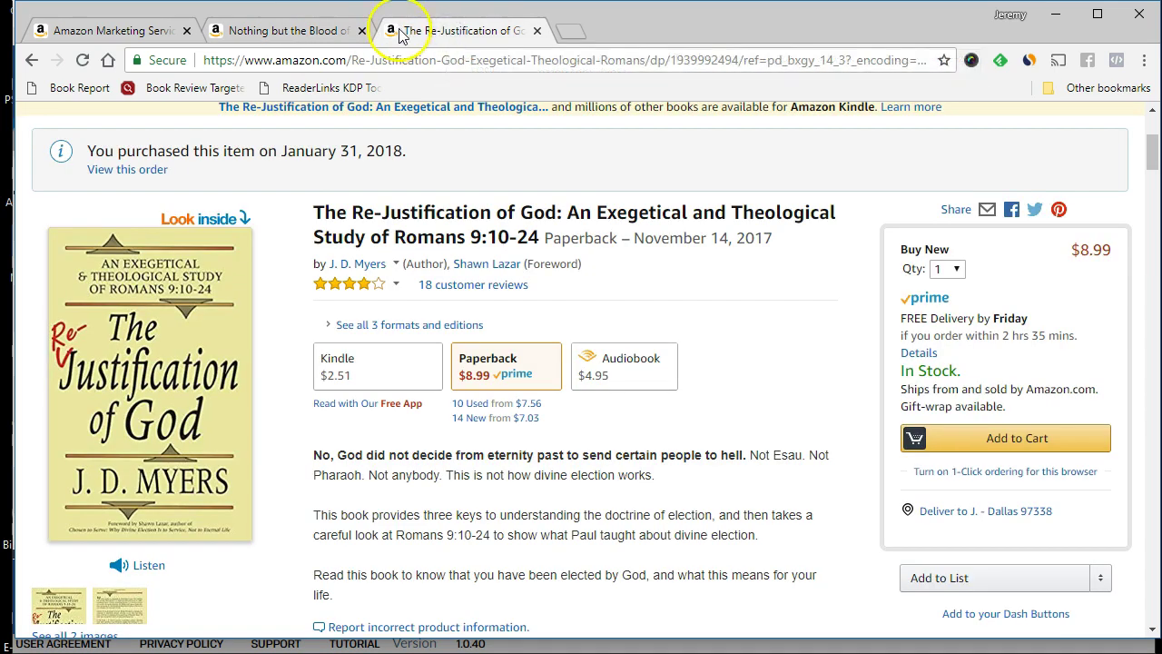
click(32, 60)
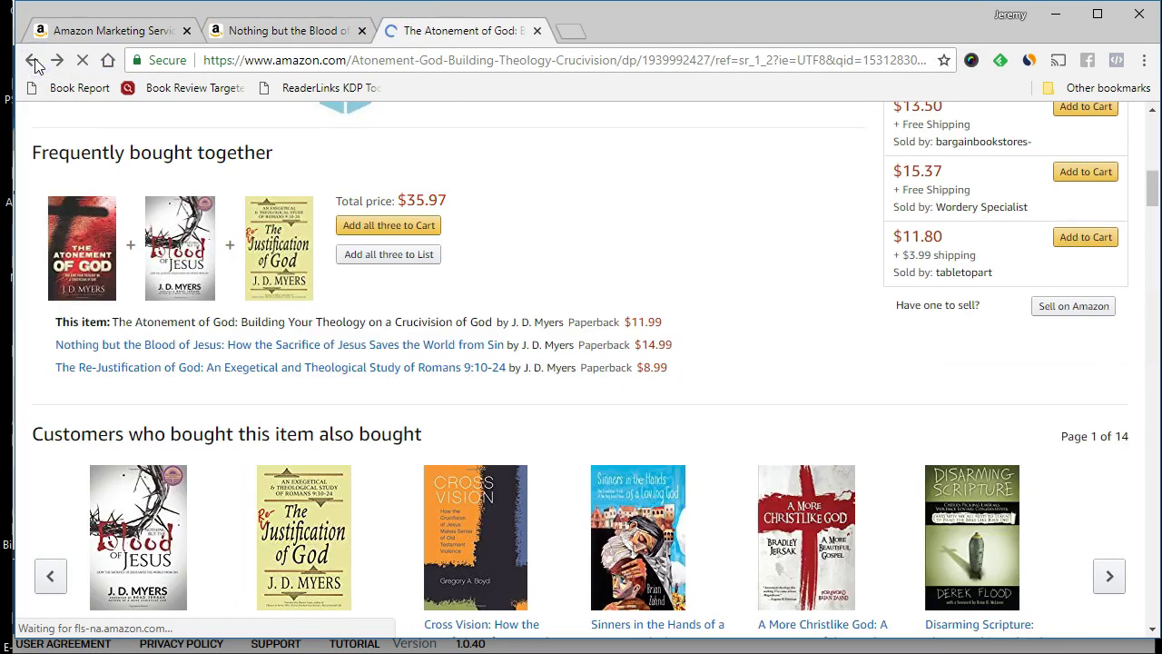
click(32, 59)
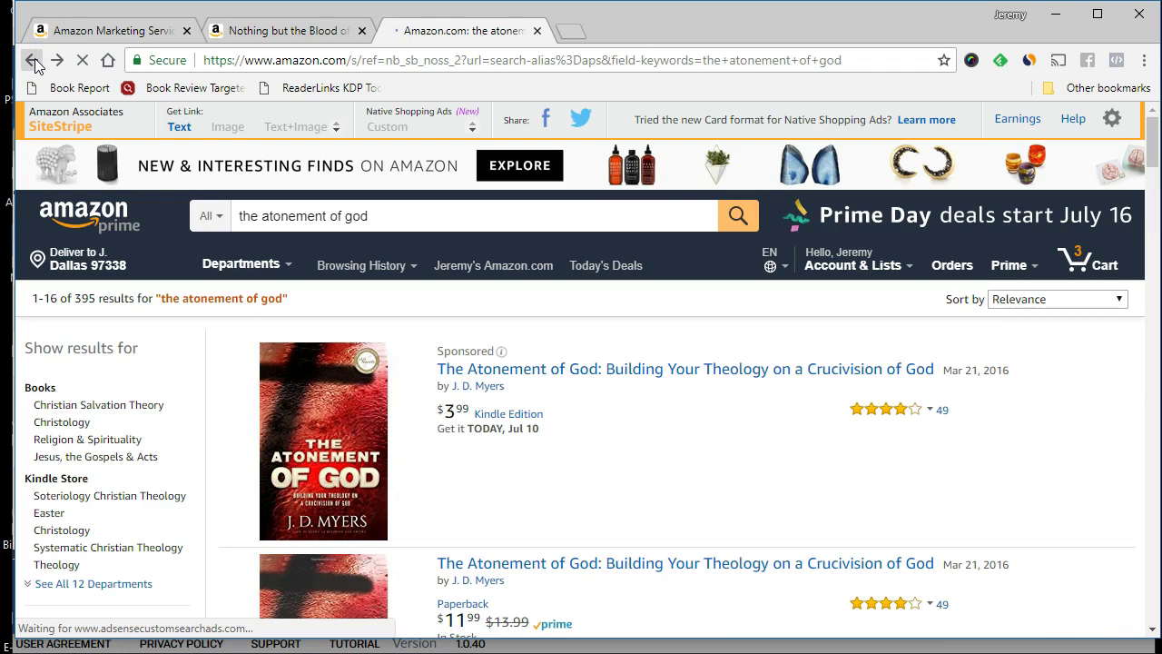
Step: Examine the search phrase "the atonement of god" and compare the sponsored listing with the regular results beneath it
click(367, 215)
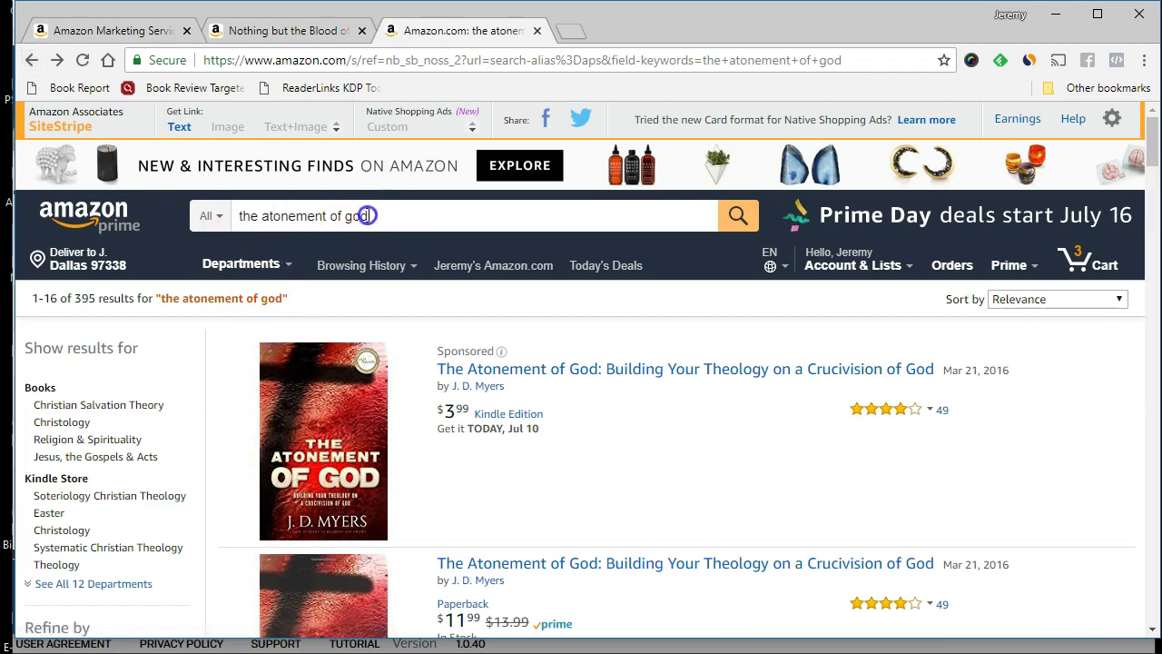
drag(367, 215, 245, 210)
click(291, 216)
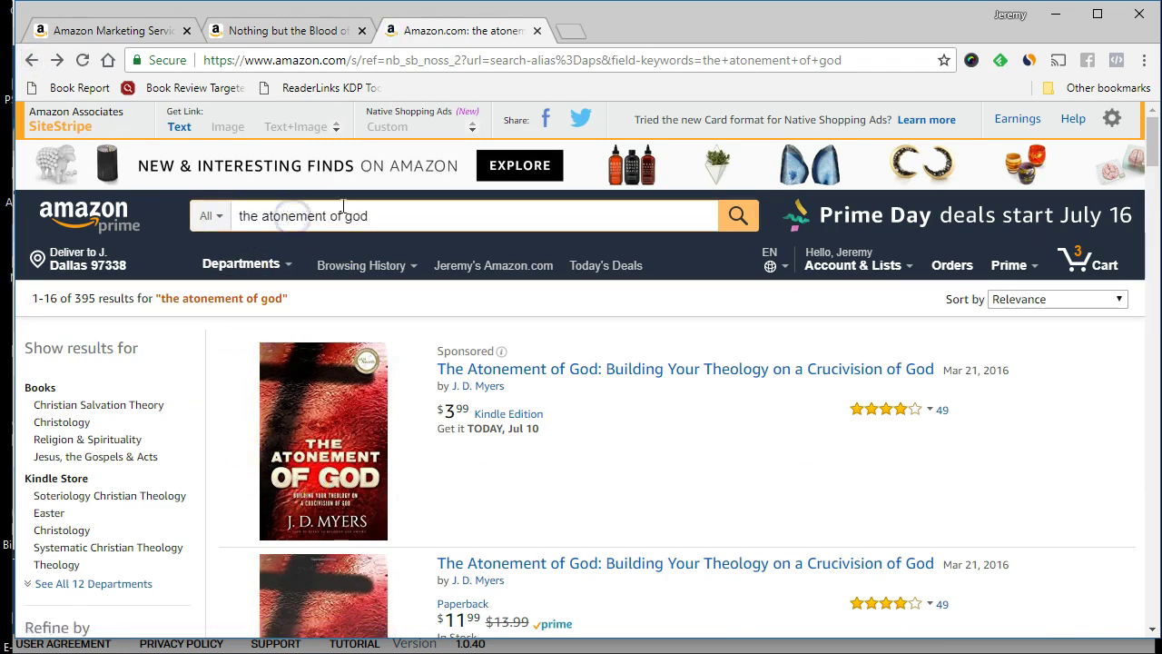
scroll(231, 382, down, 2)
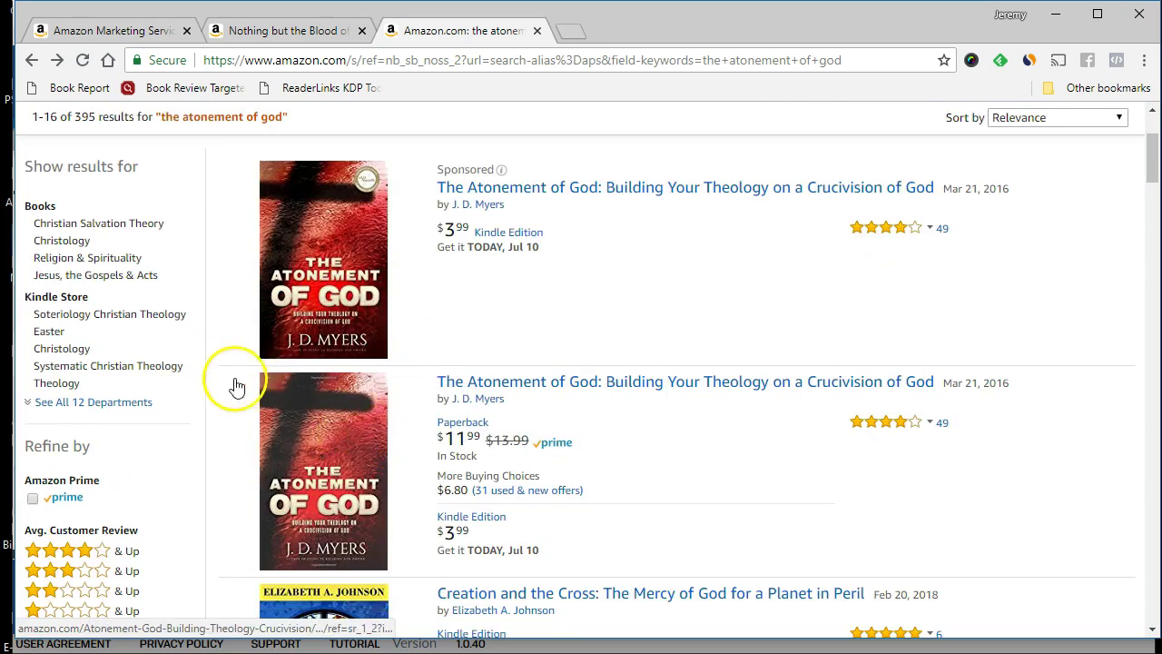
scroll(236, 363, up, 2)
scroll(272, 410, down, 2)
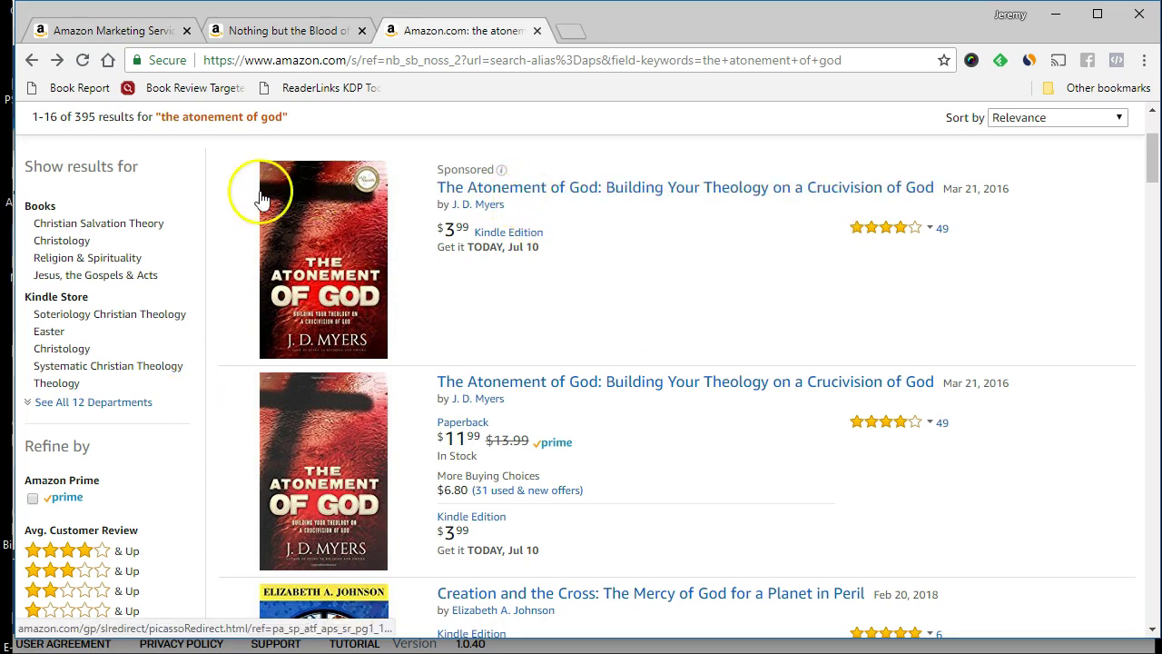
scroll(236, 263, down, 2)
scroll(235, 263, up, 3)
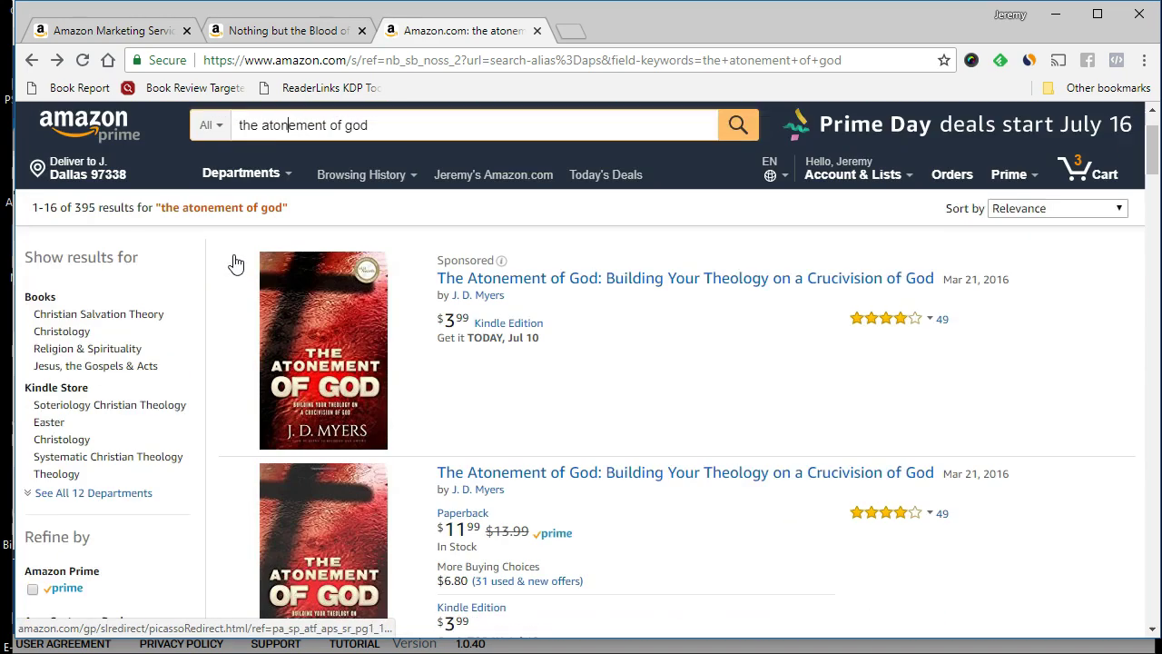
scroll(235, 263, up, 1)
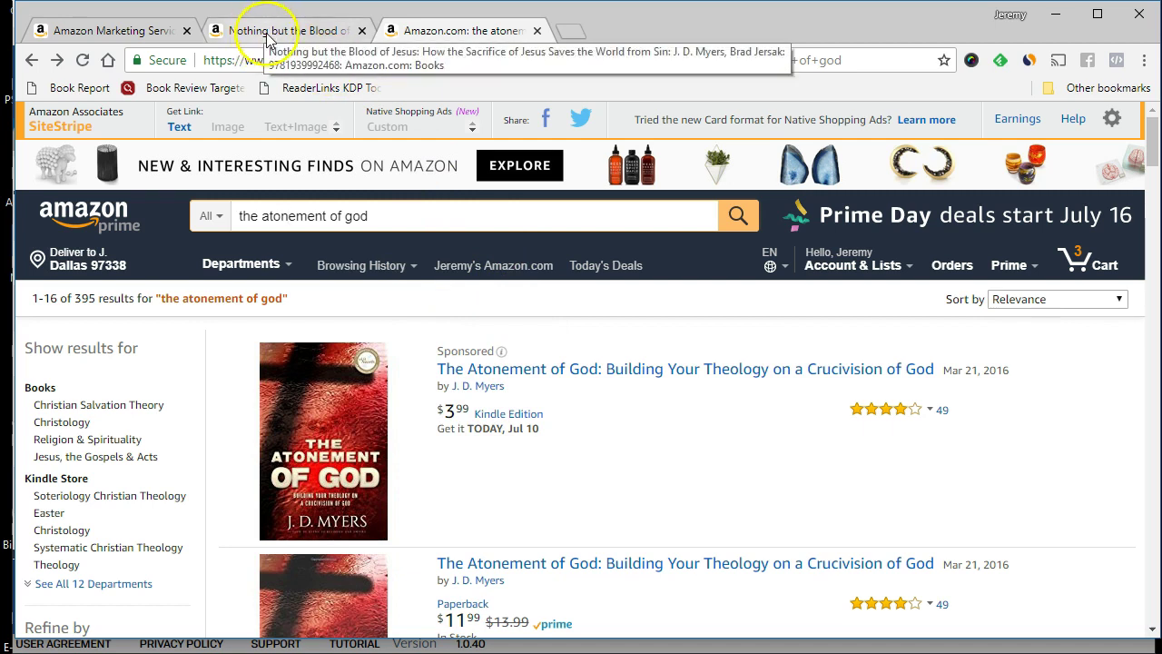
Step: Return to the campaign setup page and review the added keywords with their match types, suggested bids and keyword bids
click(71, 31)
scroll(127, 356, up, 10)
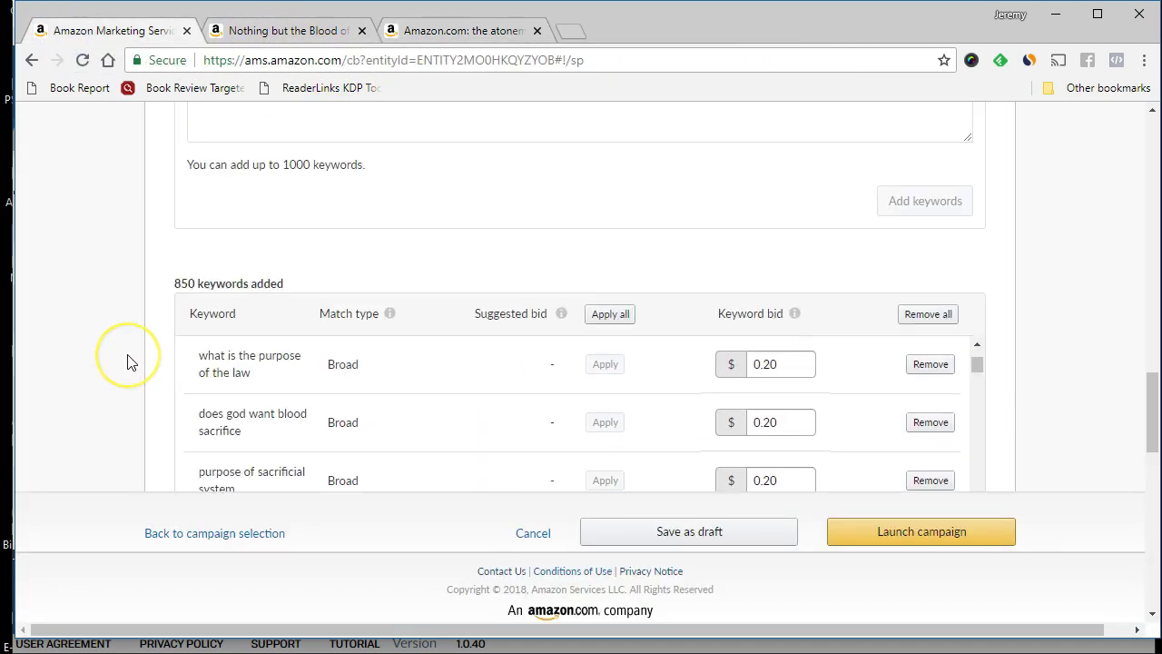
scroll(127, 355, down, 6)
scroll(127, 356, up, 3)
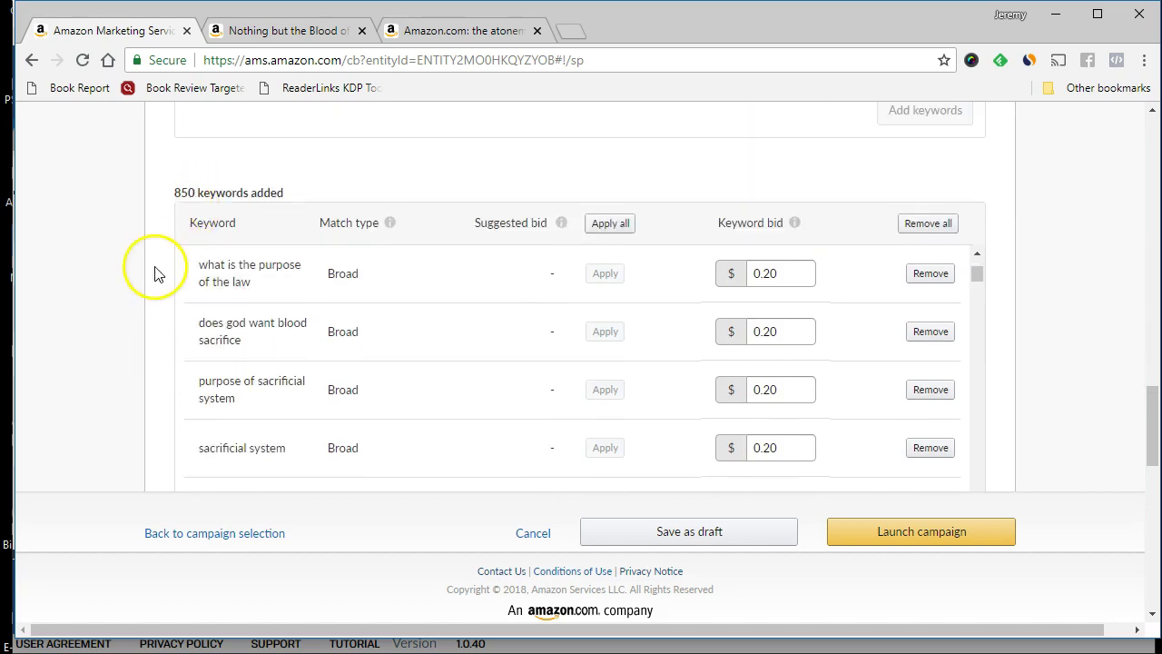
scroll(154, 273, down, 2)
scroll(155, 274, down, 1)
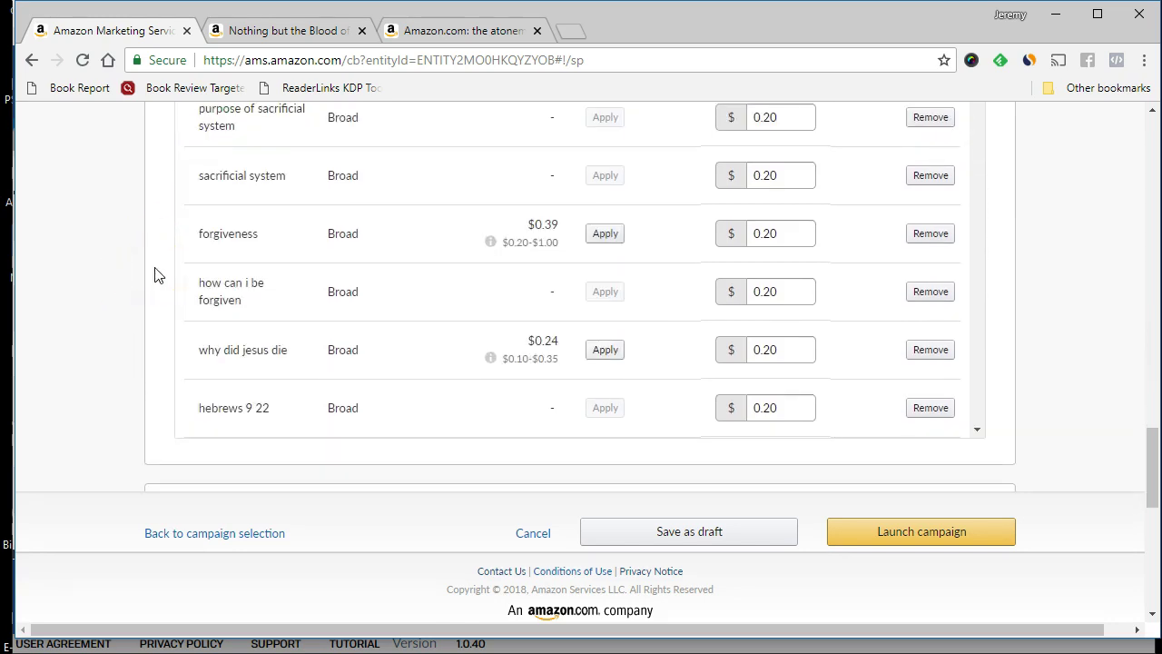
scroll(154, 275, down, 5)
Step: Review the campaign's daily budget, targeting option, selected products, keyword list and Negative keywords section
scroll(154, 272, up, 10)
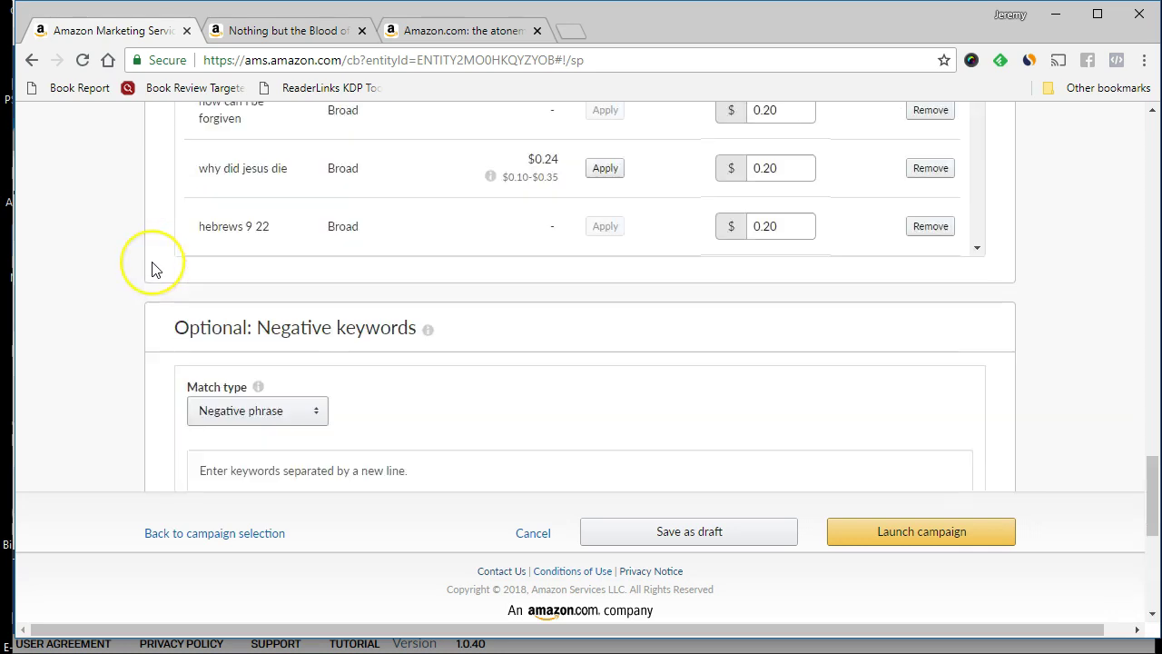
scroll(151, 261, up, 10)
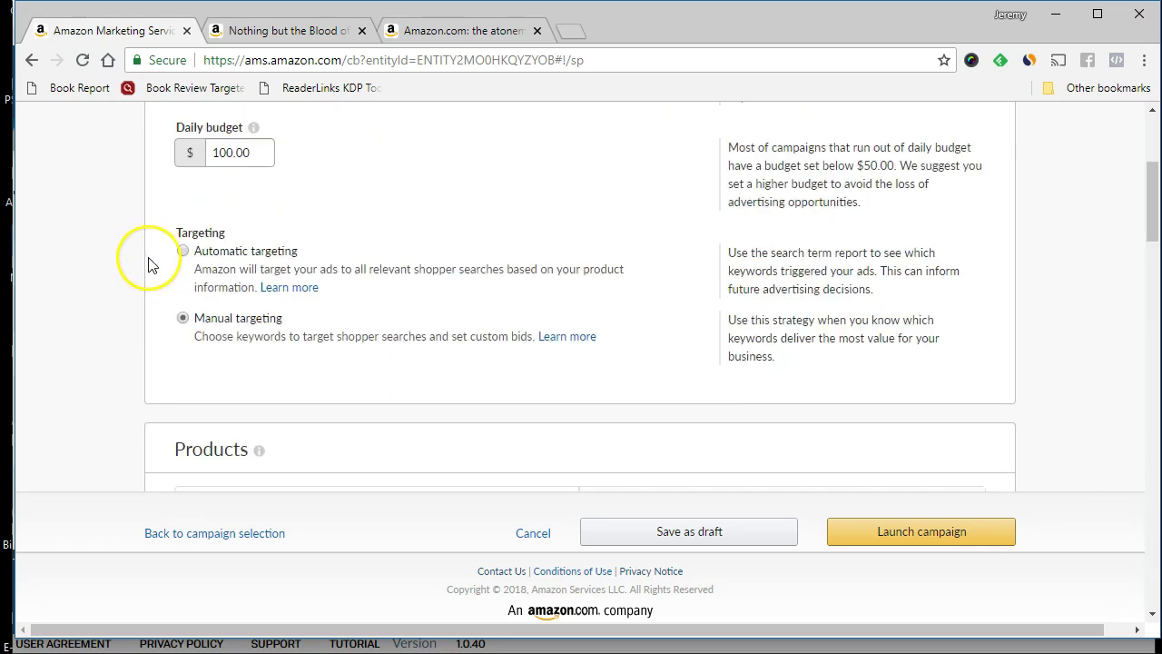
scroll(150, 260, down, 6)
scroll(949, 420, down, 4)
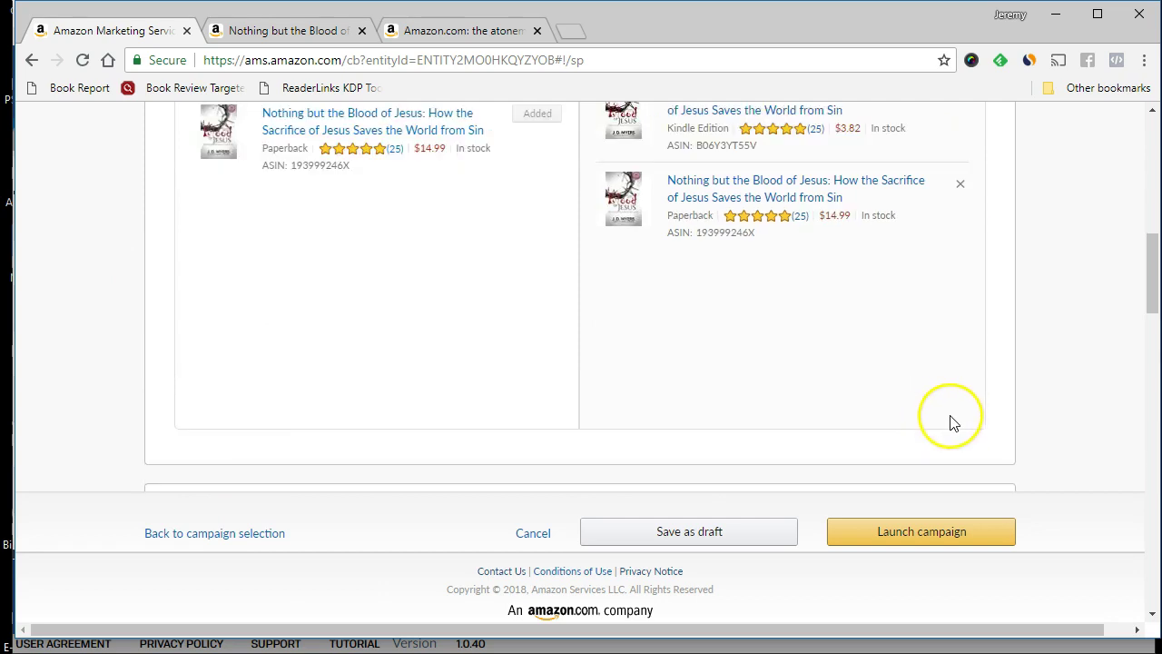
scroll(779, 281, up, 4)
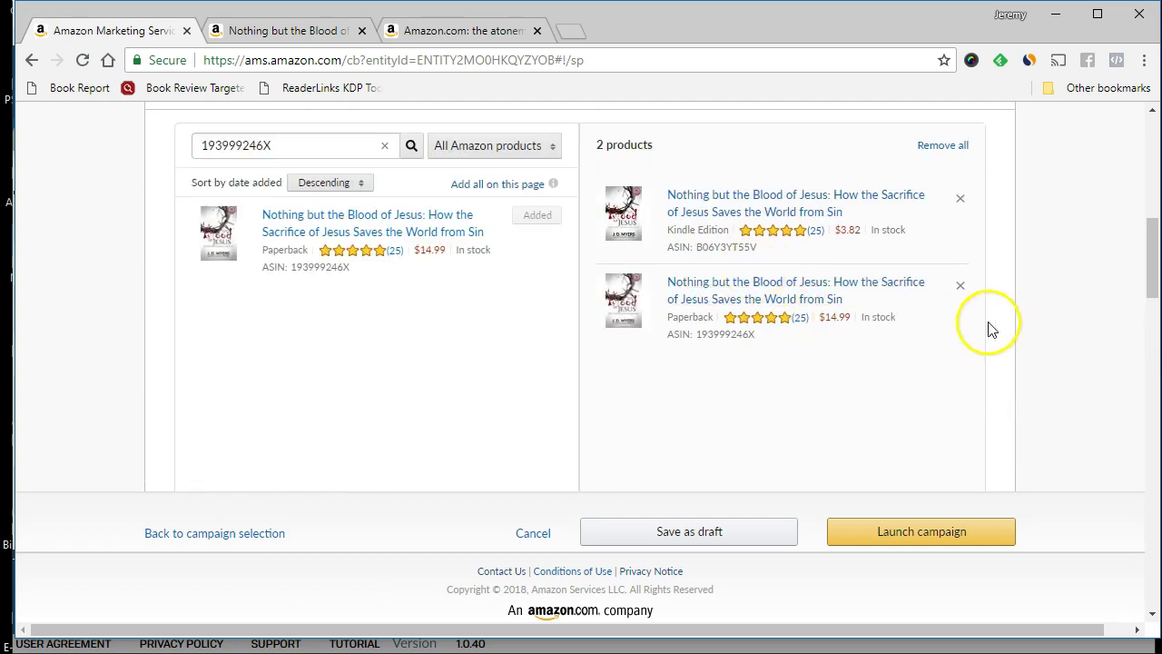
scroll(571, 290, down, 8)
scroll(532, 292, down, 3)
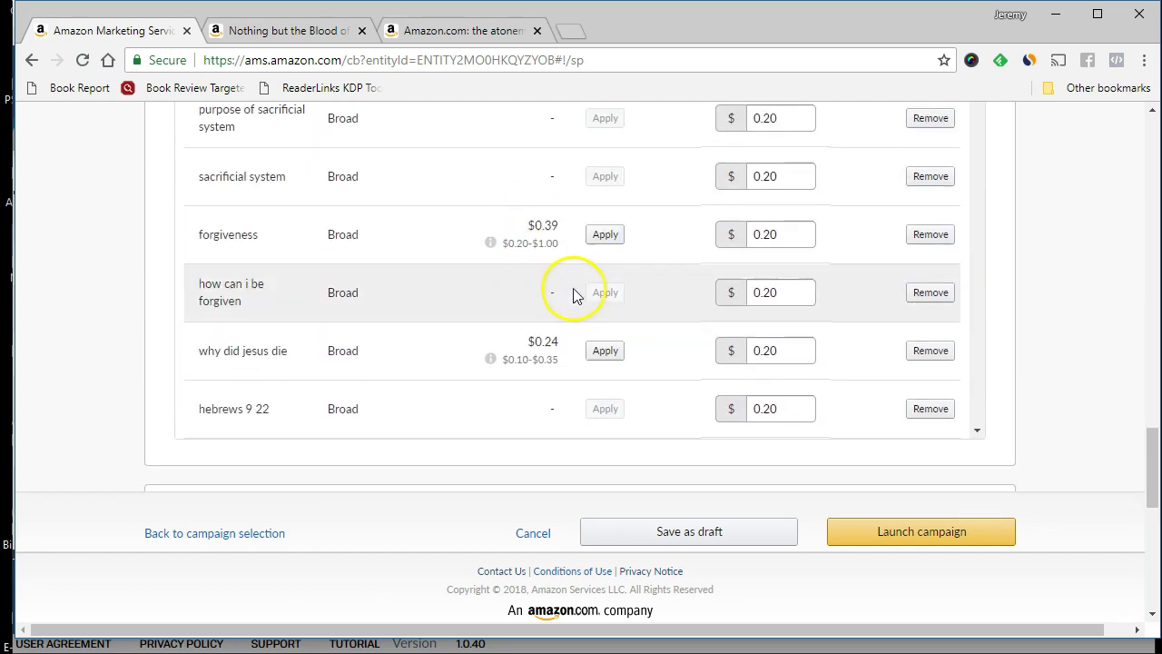
scroll(974, 386, down, 5)
scroll(974, 386, down, 5)
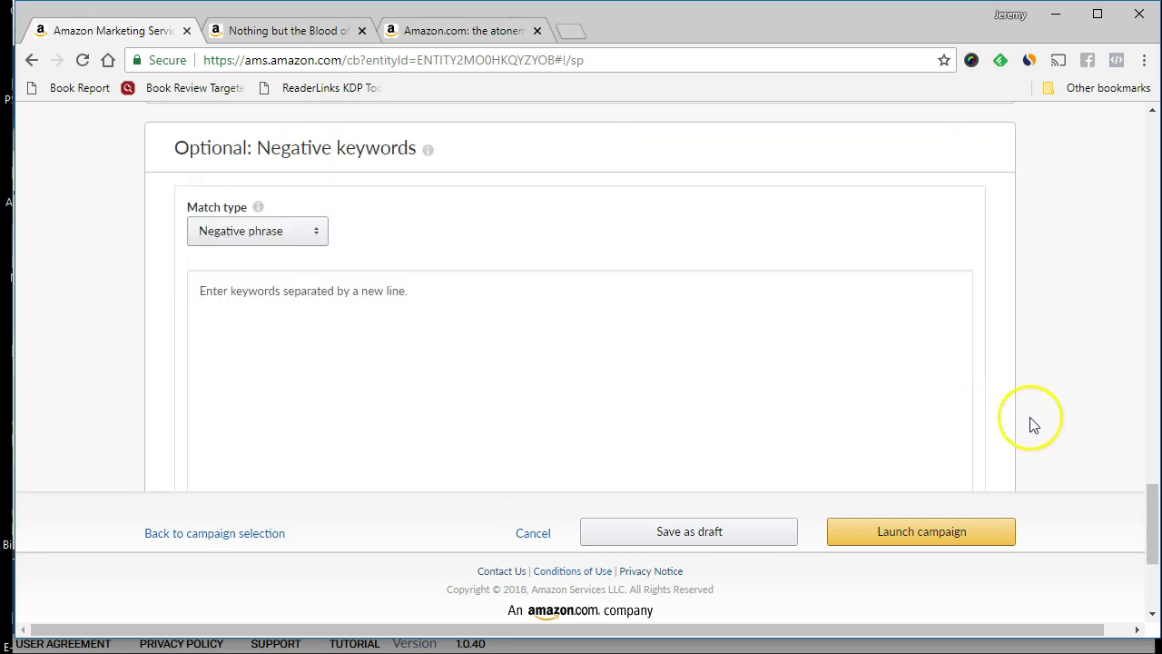
Step: Launch the manually targeted Sponsored Products campaign
click(915, 532)
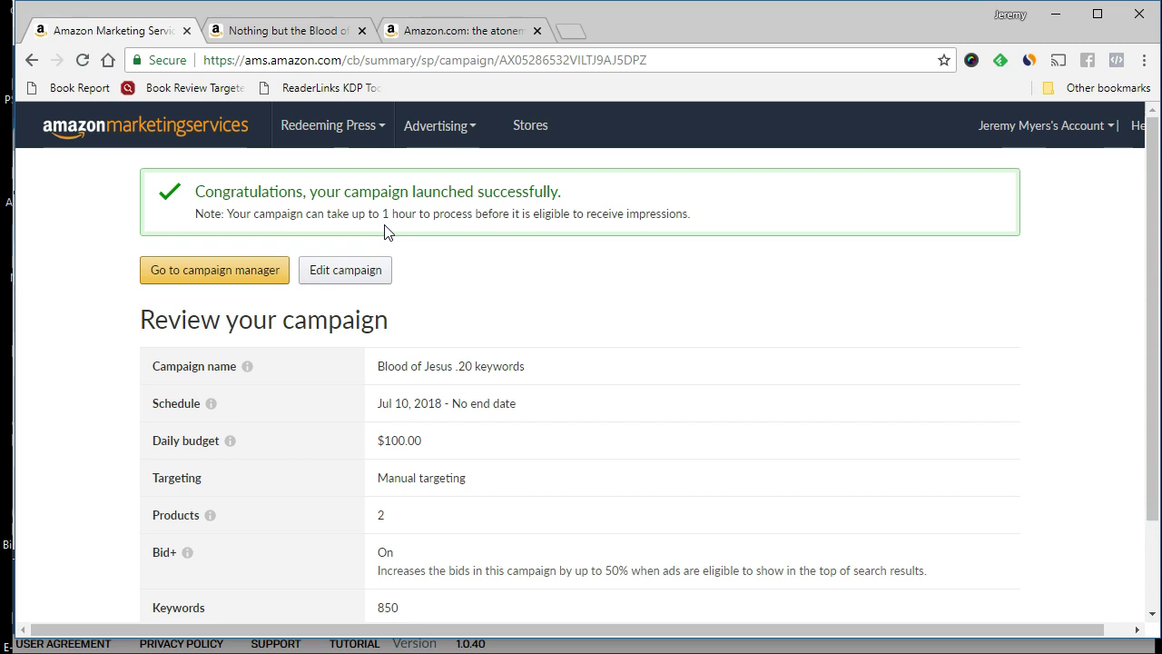
click(354, 187)
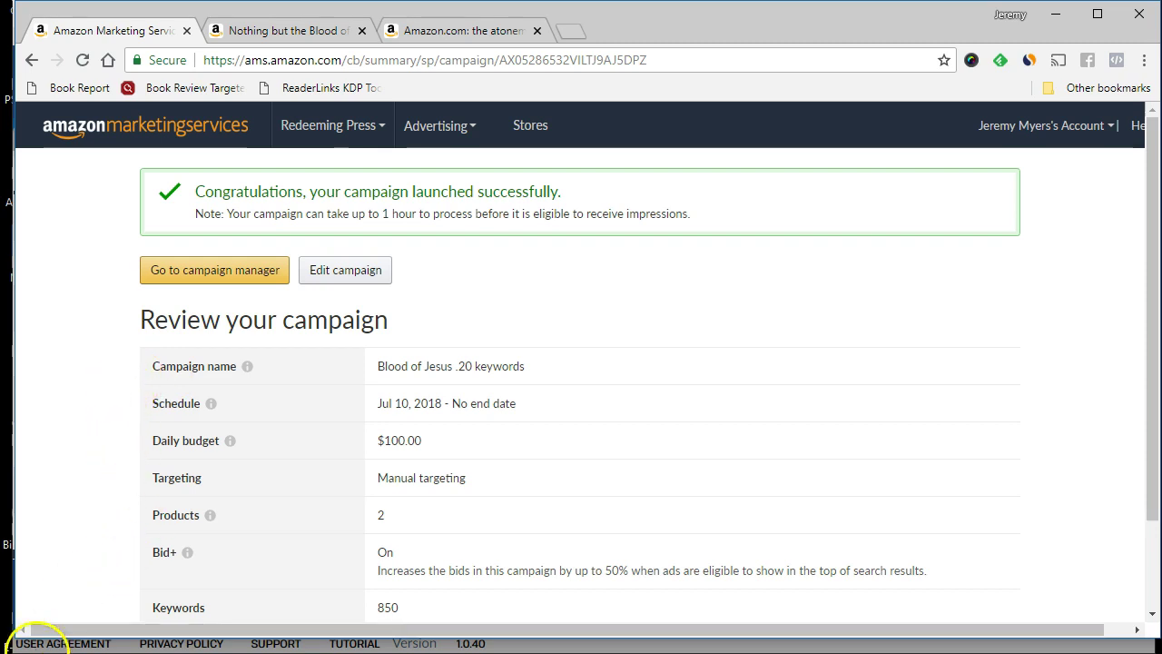
Step: Switch to the PowerPoint slide show "Abbreviations to know.pptx"
click(26, 650)
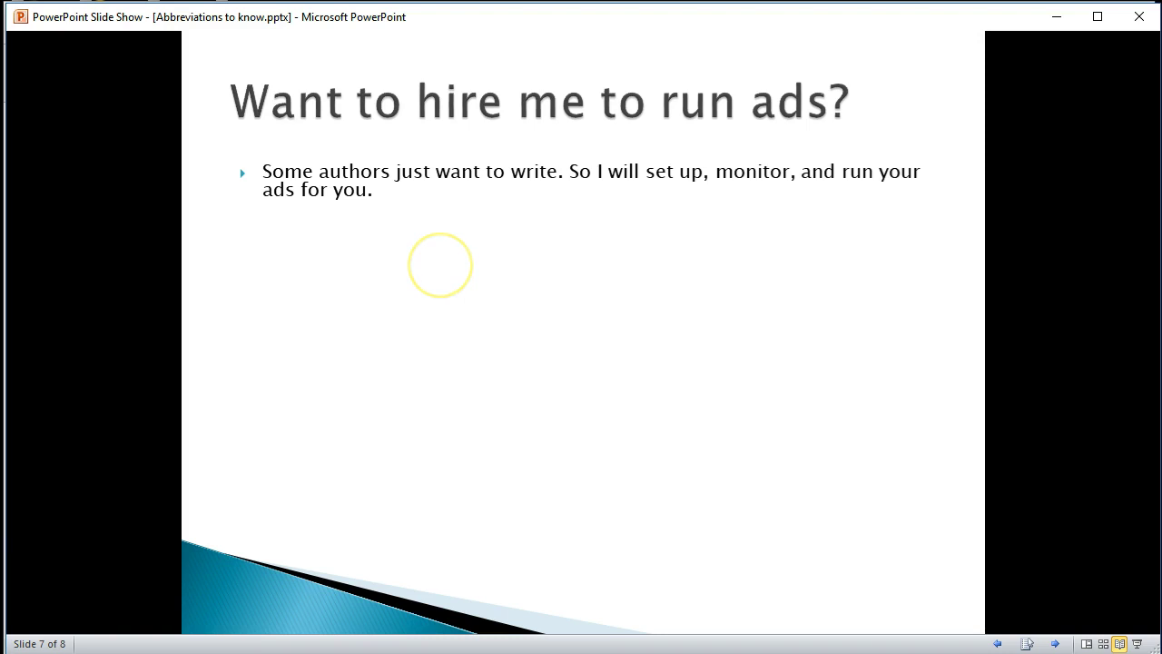